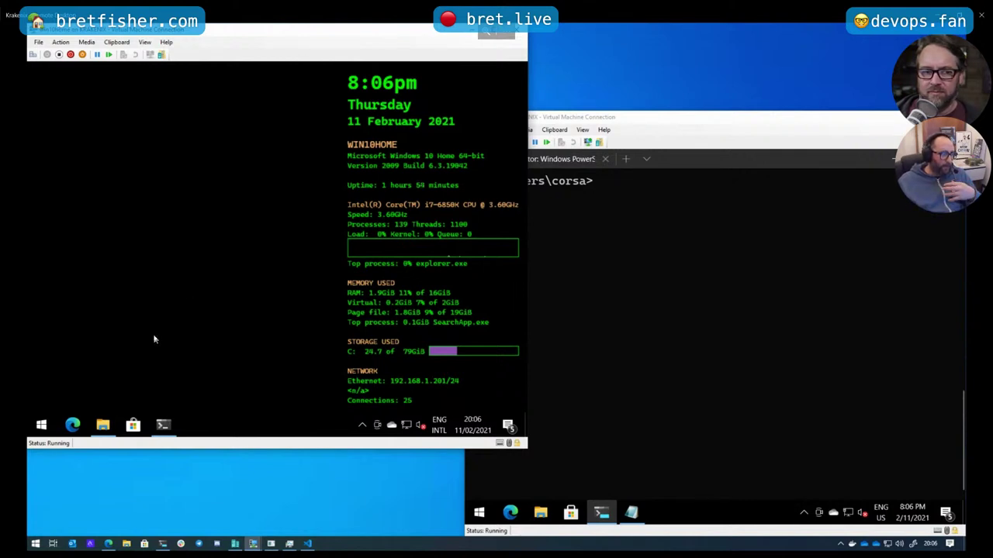
Restore the Downloads window and search the VM's Start menu for 'fea' to find Turn Windows features on or off
left_click(103, 426)
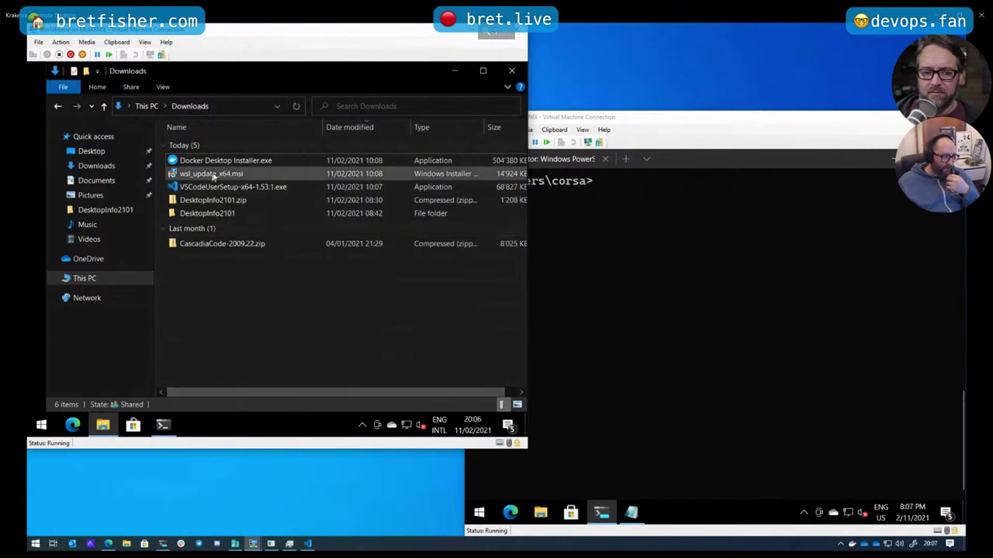
left_click(41, 425)
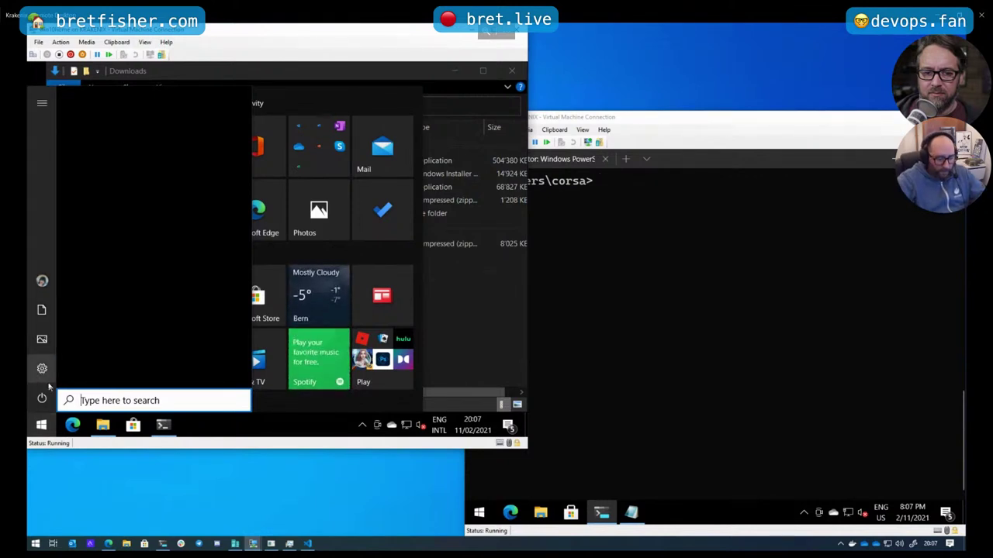
type("fea")
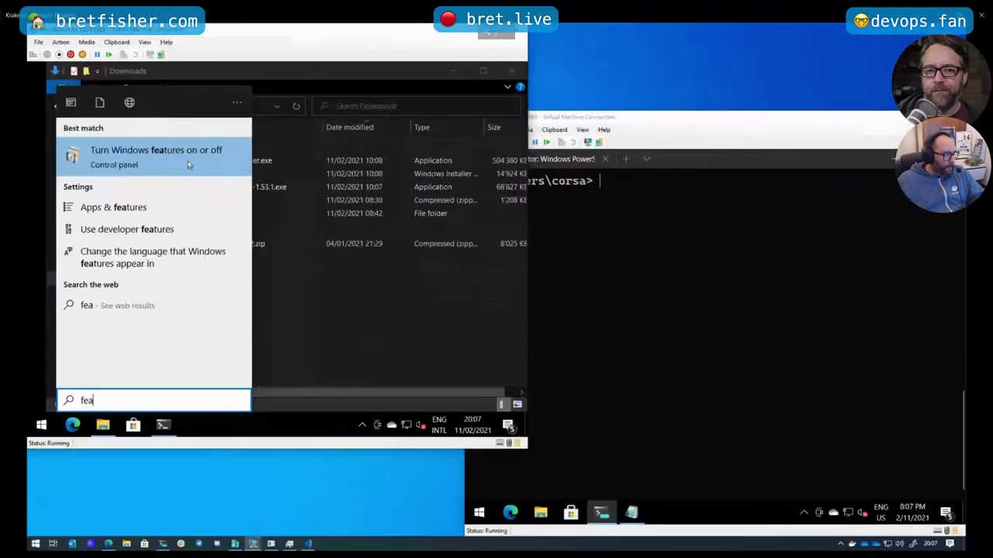
Open Windows Features from the search result and tick Virtual Machine Platform
left_click(189, 163)
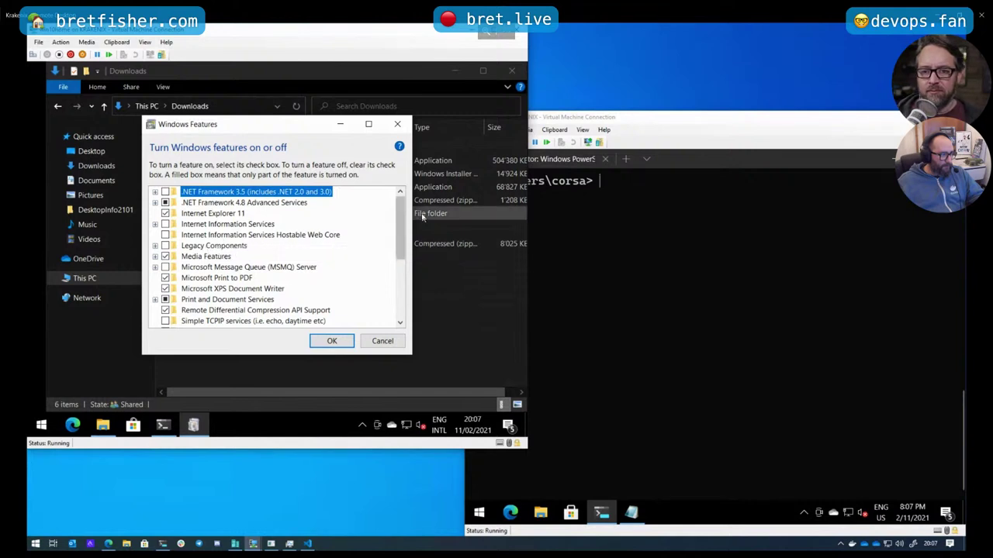
left_click_drag(401, 219, 409, 278)
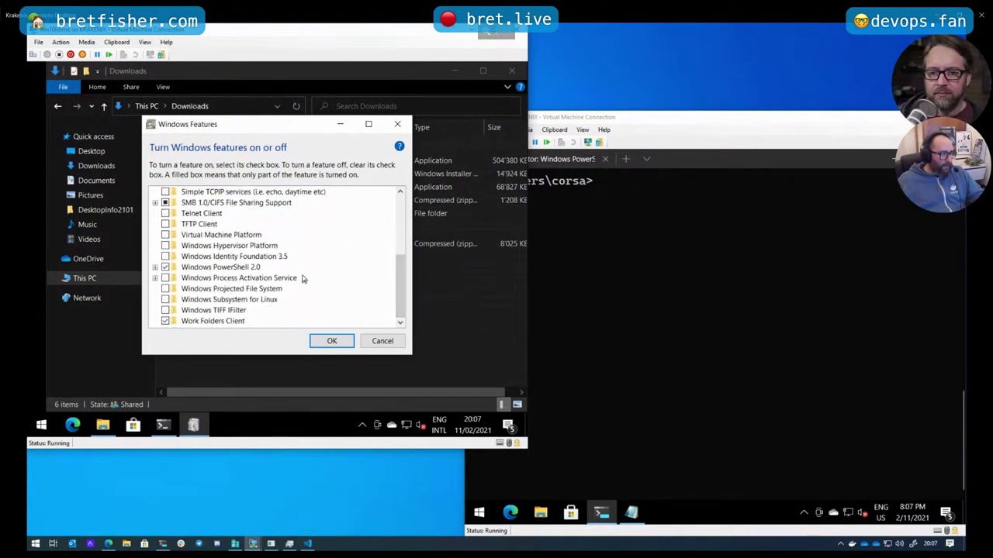
scroll(271, 268, "up", 1)
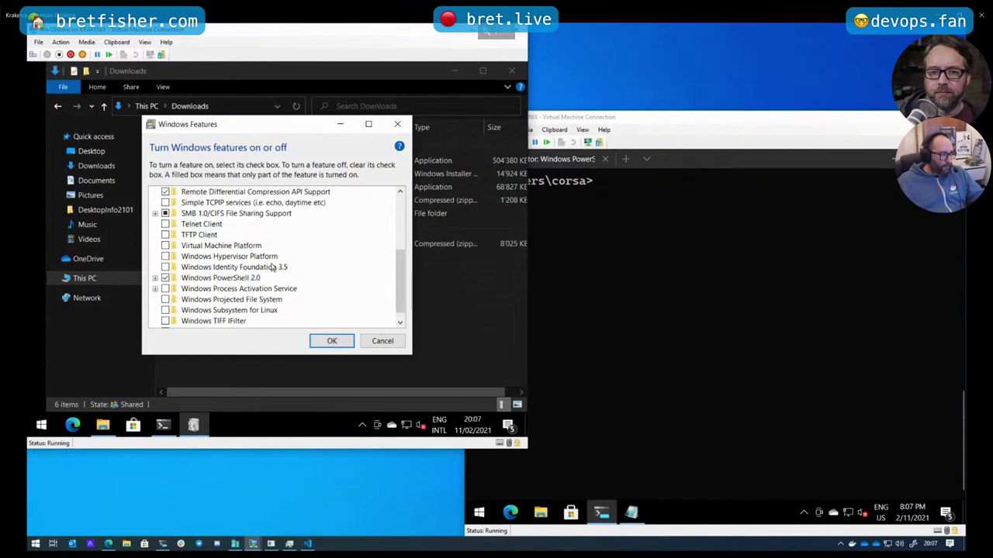
scroll(245, 250, "down", 1)
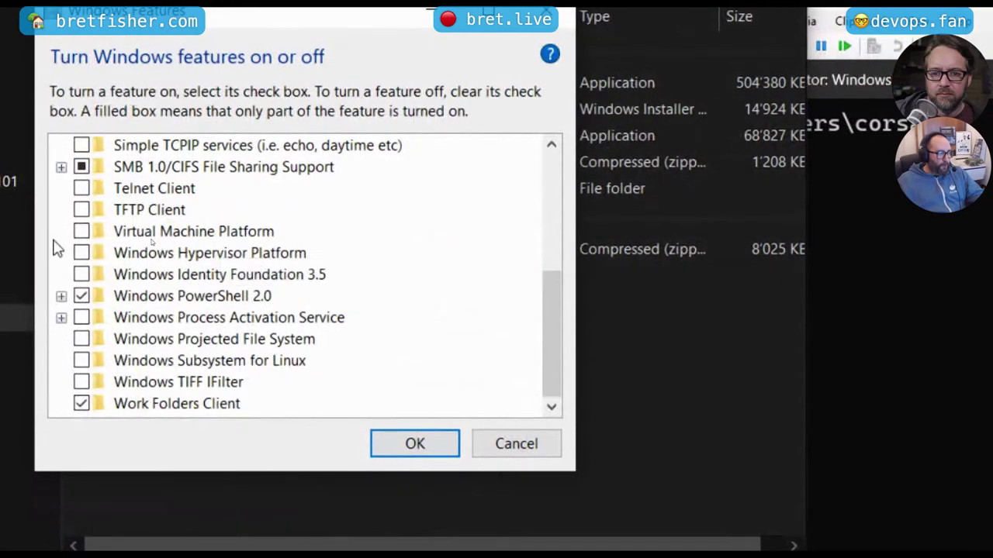
left_click(81, 233)
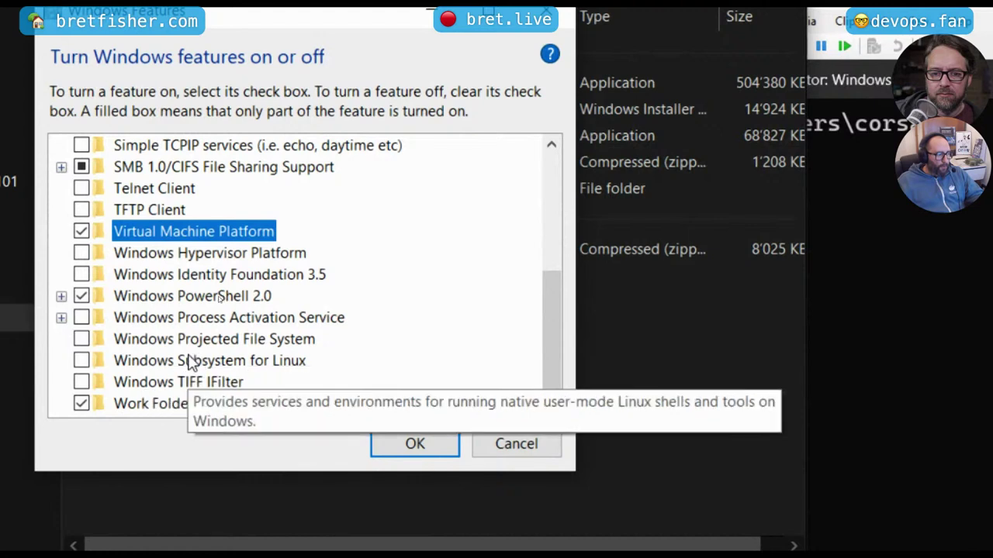
Tick Windows Subsystem for Linux and Windows Hypervisor Platform in the features list
left_click(82, 361)
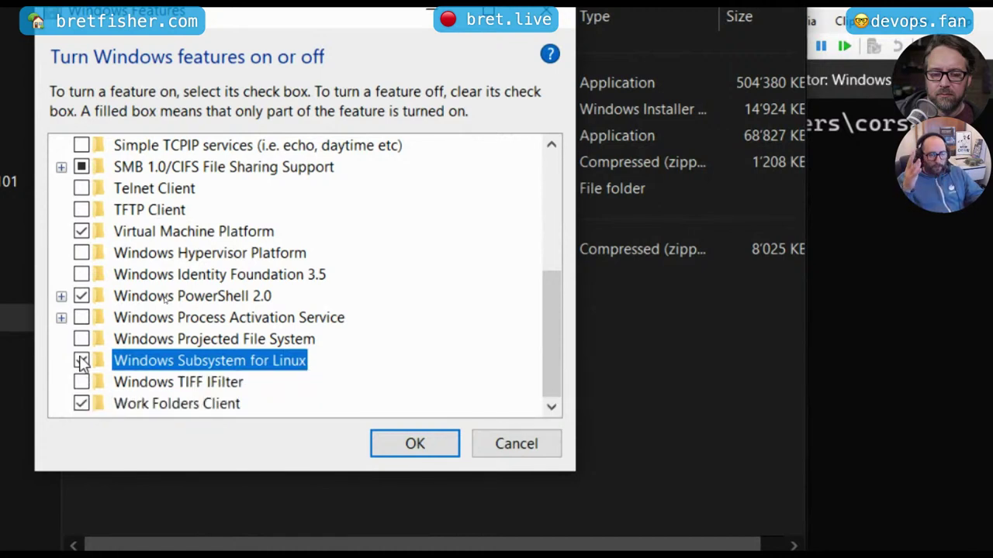
left_click(81, 361)
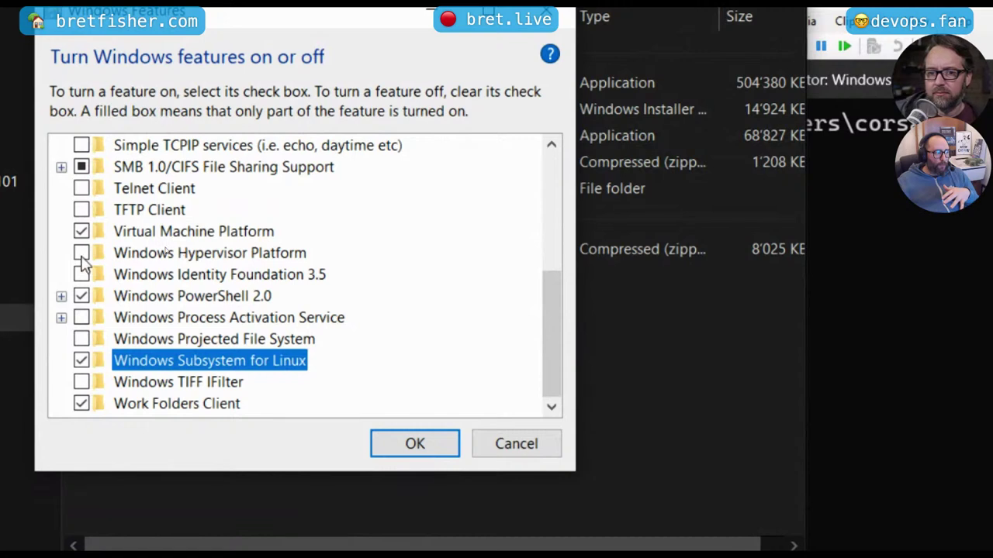
left_click(82, 256)
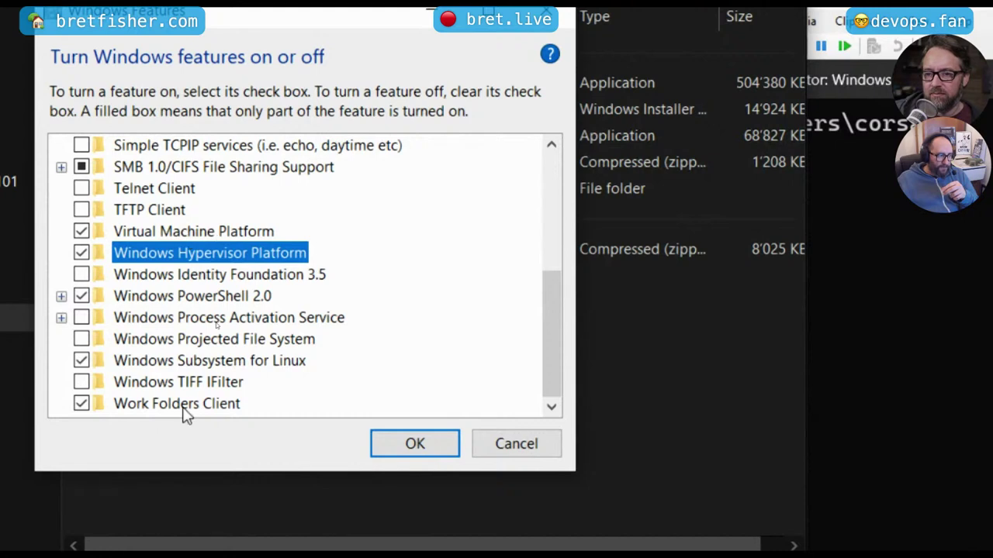
mouse_move(240, 354)
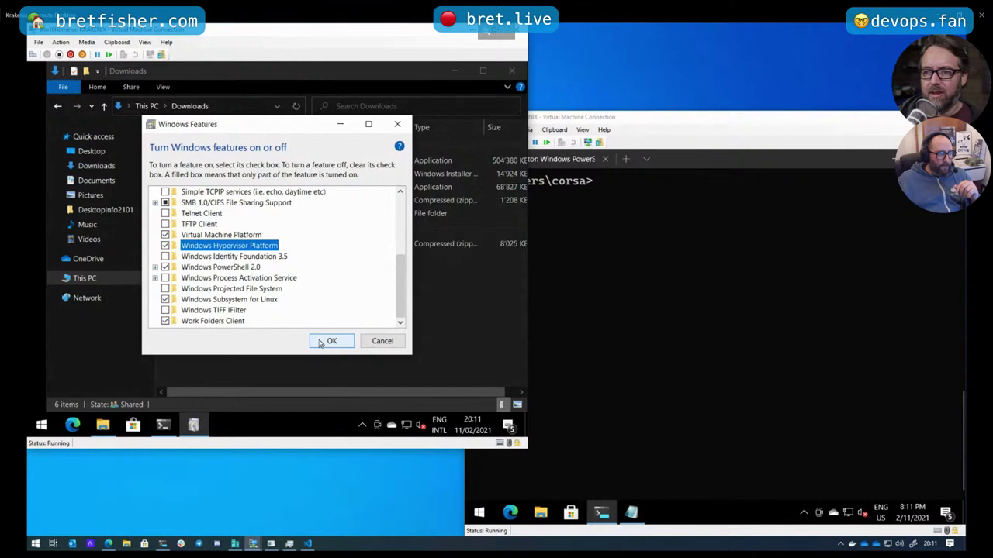
Confirm the feature changes with OK and choose Restart now to reboot the VM
left_click(320, 344)
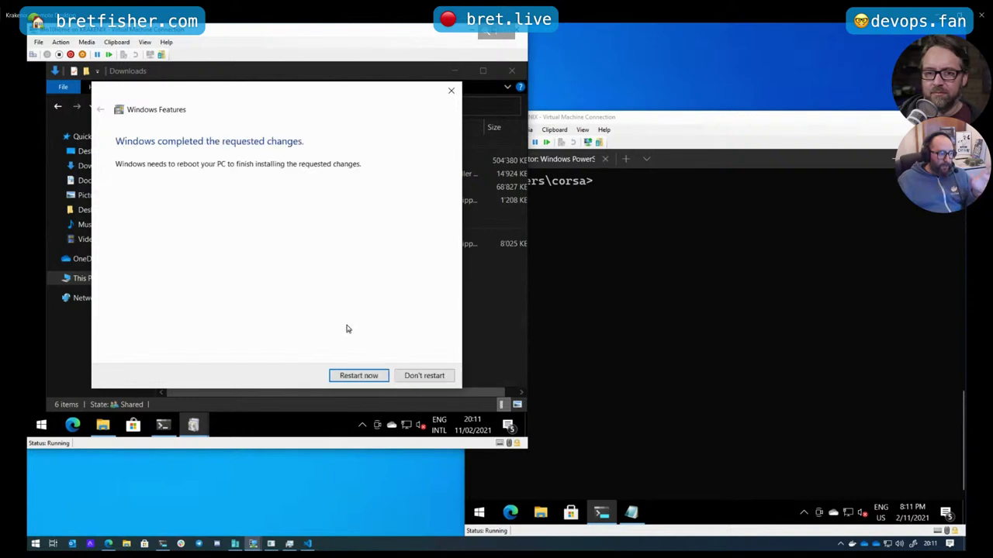
left_click(357, 379)
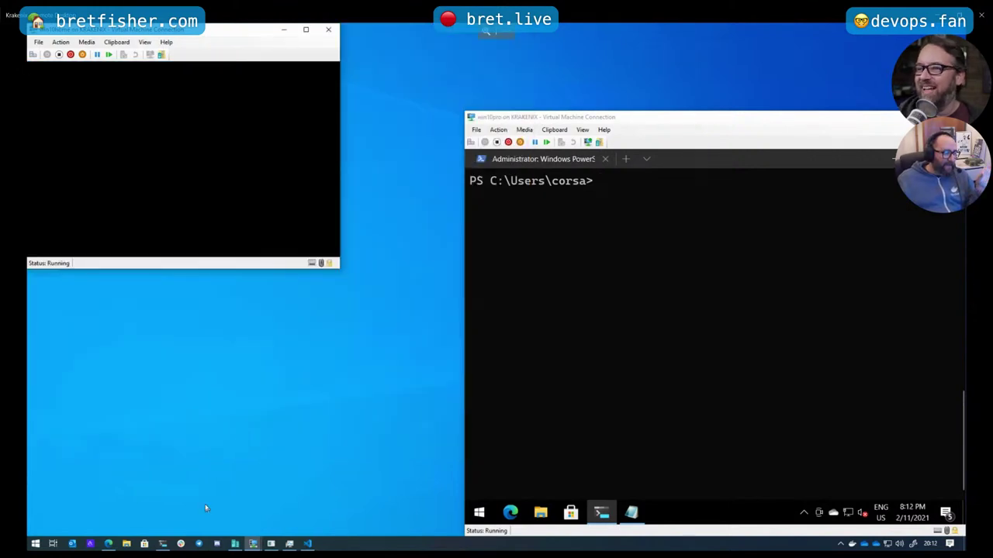
Recall Set-VMProcessor from host terminal history with a 'set' search, then open File Explorer in the VM
left_click(163, 543)
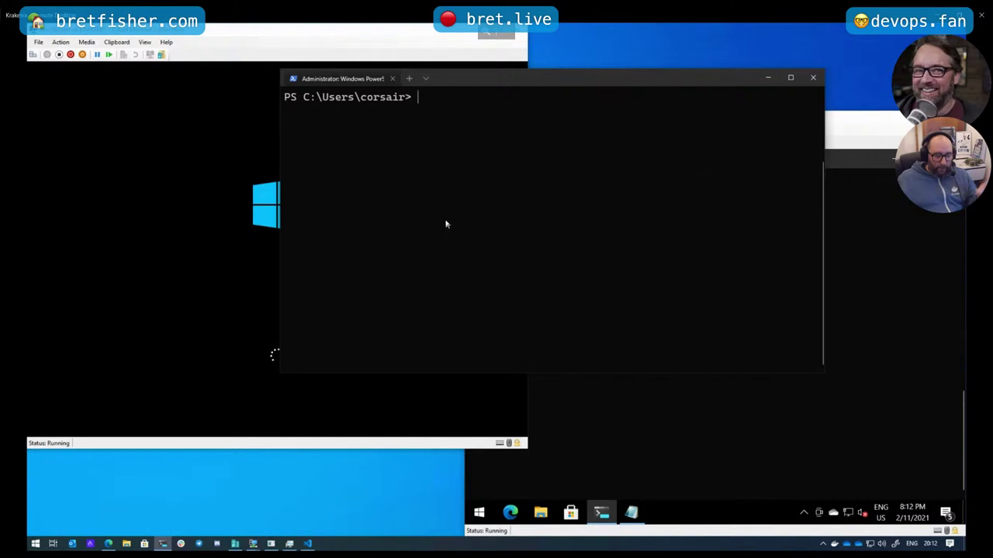
key("ctrl+r")
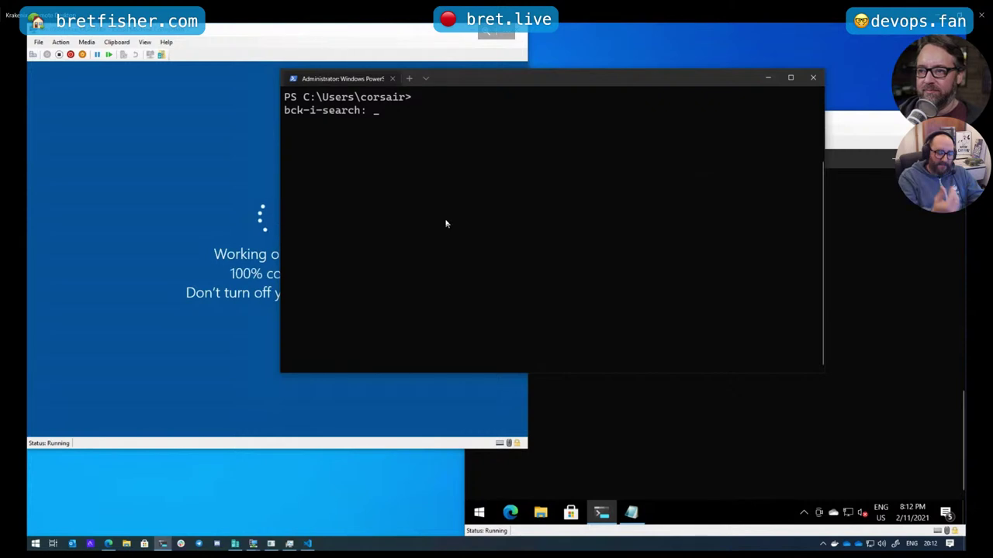
type("enable")
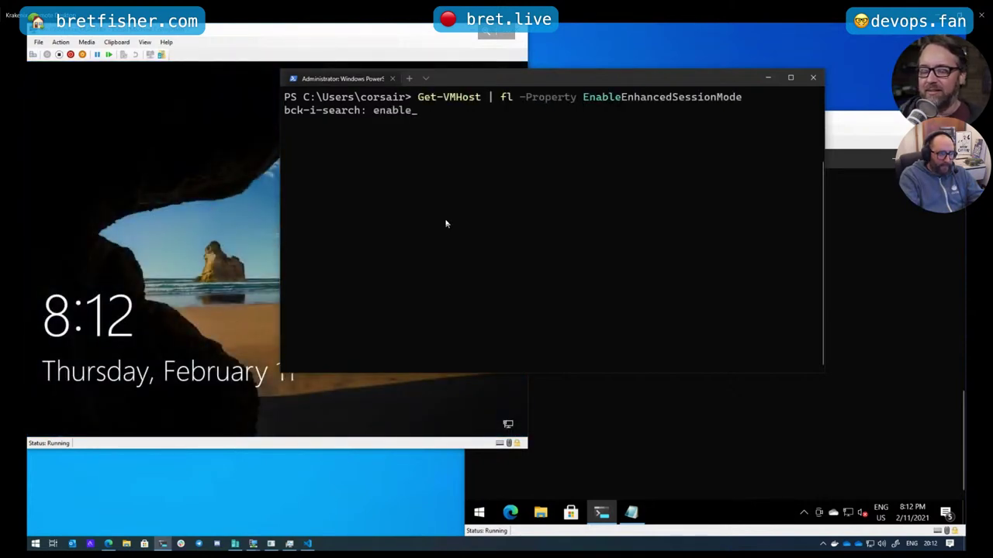
type("-")
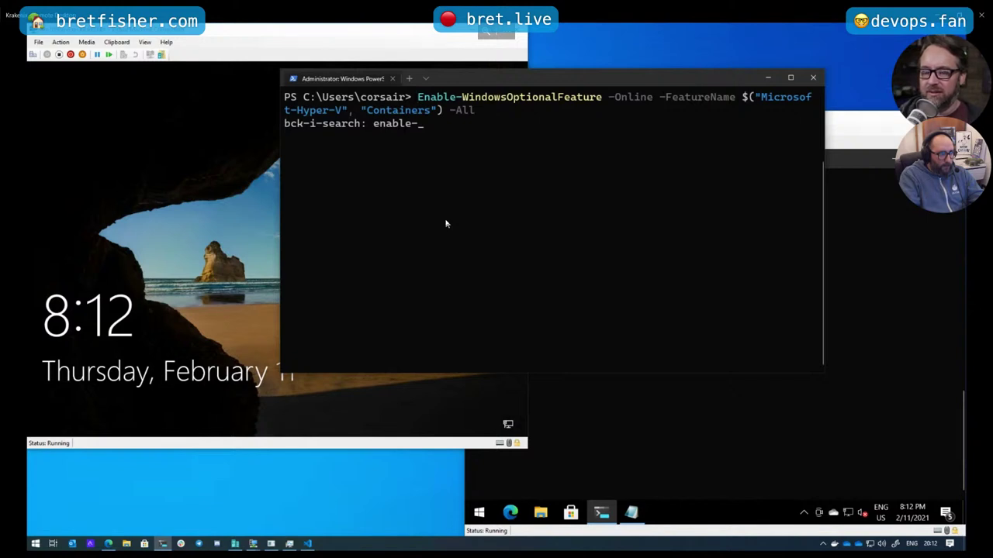
key("BackSpace")
key("BackSpace")
key("BackSpace")
key("BackSpace")
key("BackSpace")
key("BackSpace")
key("BackSpace")
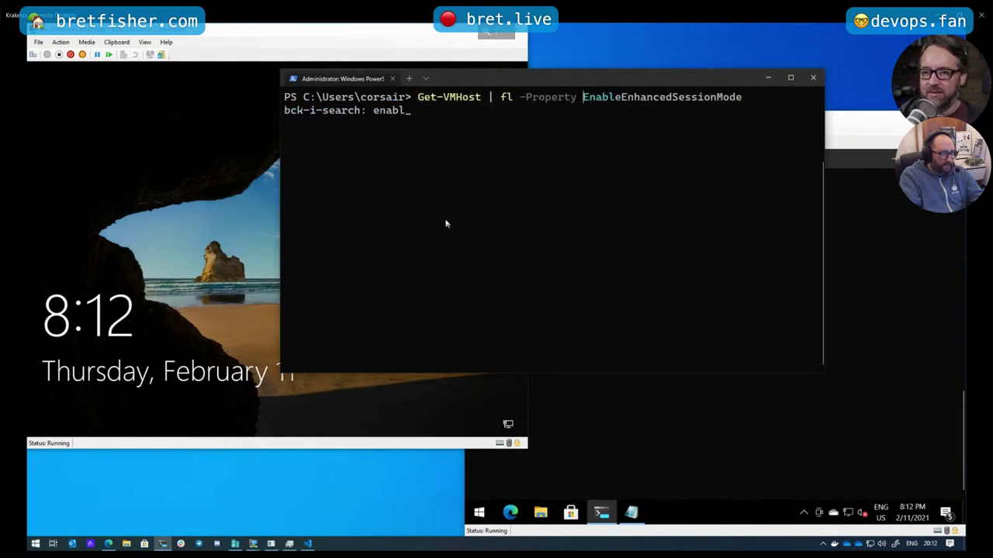
type("set")
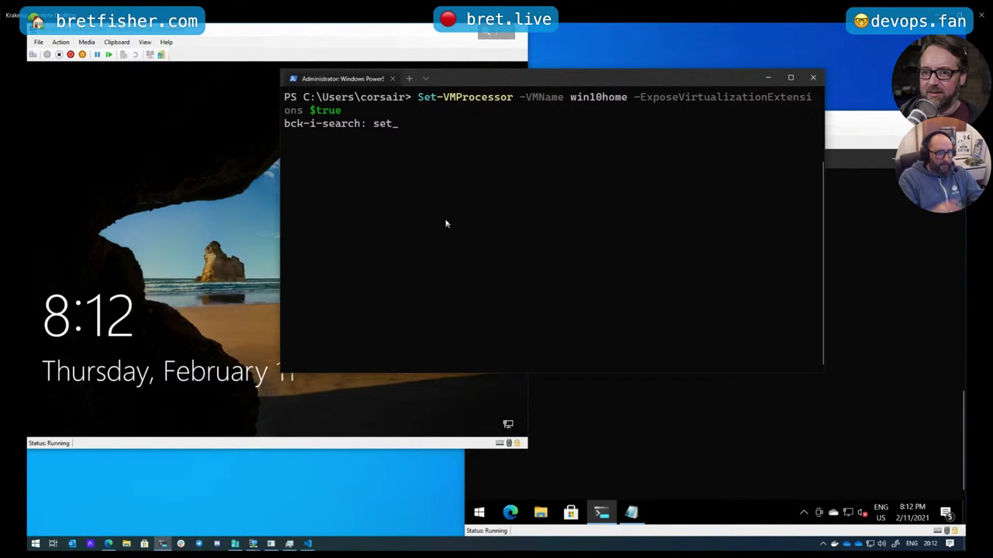
scroll(446, 224, "up", 1)
key("End")
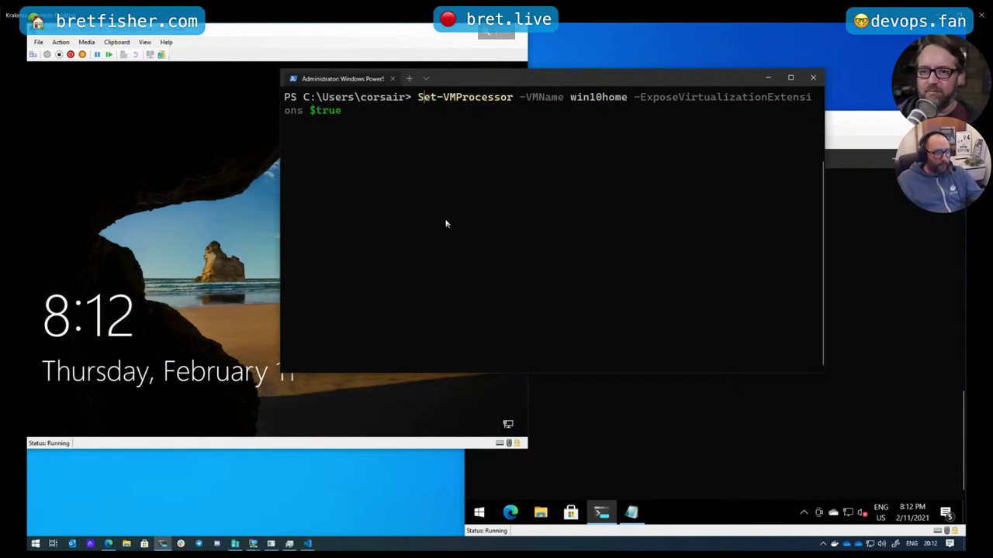
key("Home")
key("Right")
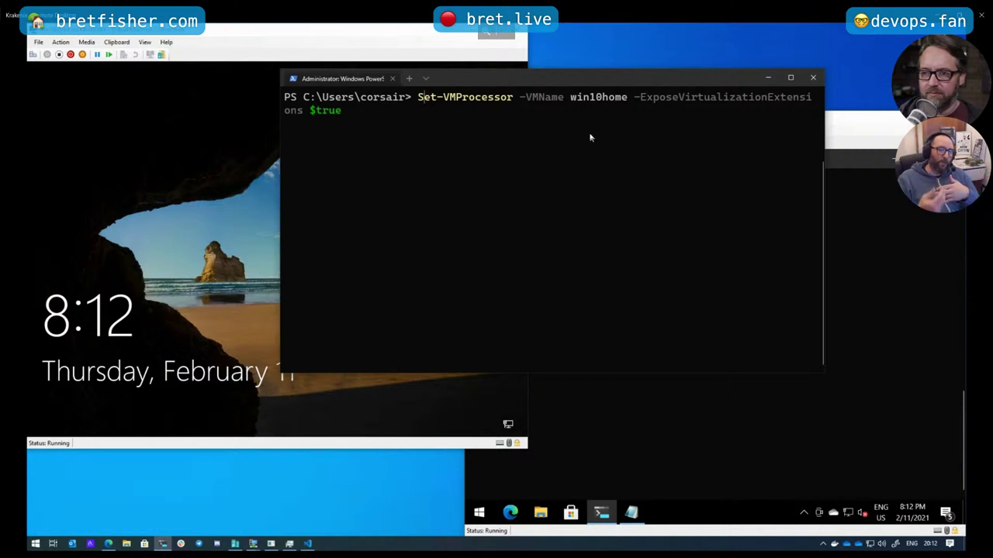
left_click(174, 215)
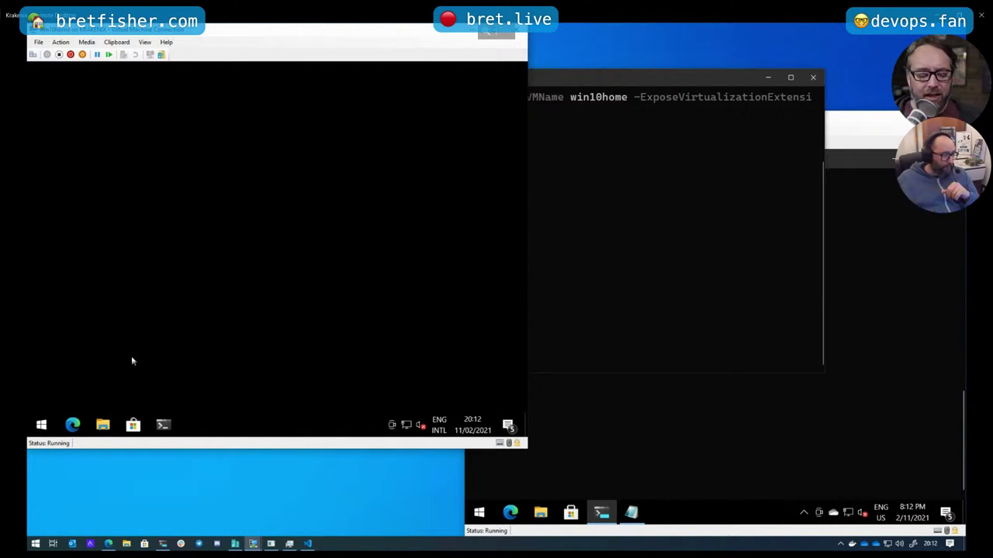
left_click(104, 424)
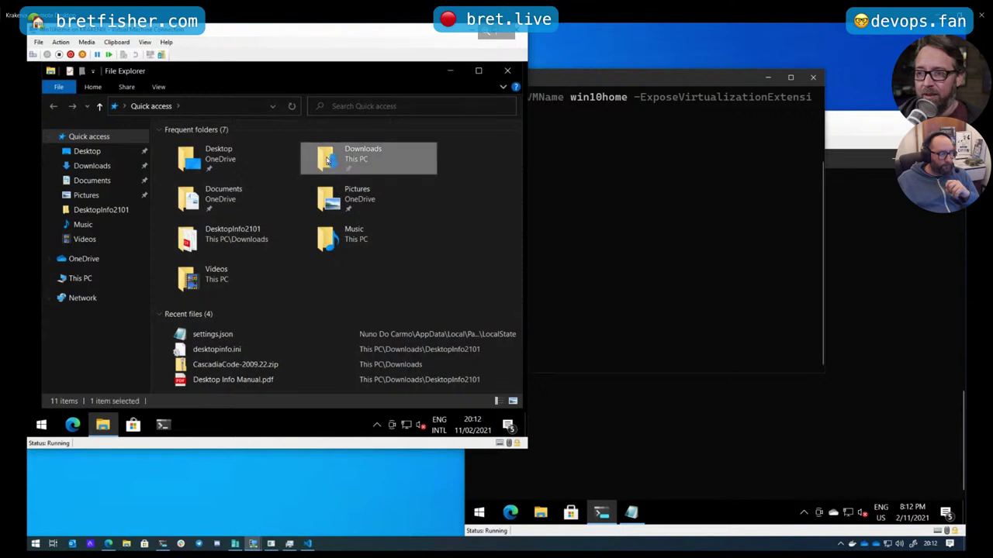
Check the installers in the VM's Downloads folder, then launch an administrator PowerShell terminal
double_click(326, 158)
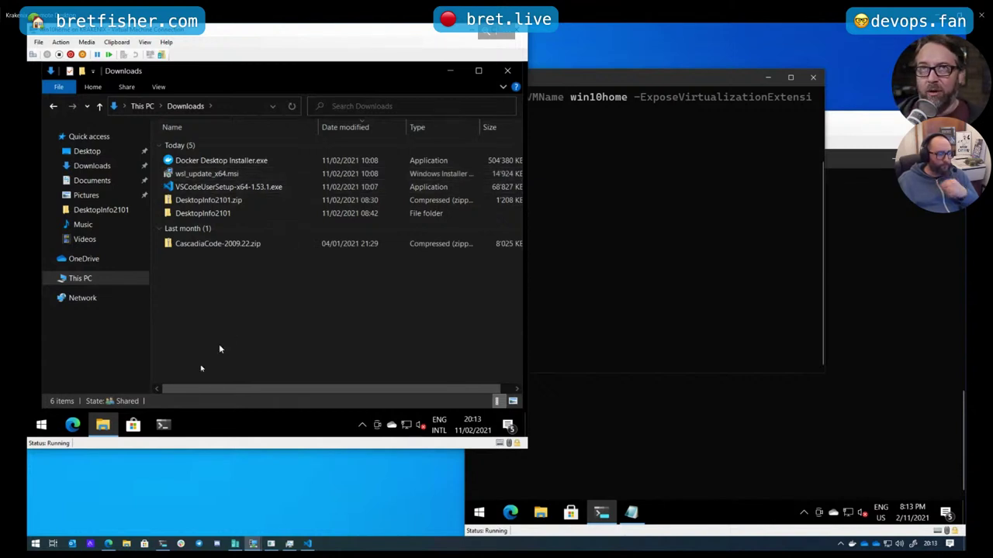
left_click(173, 425)
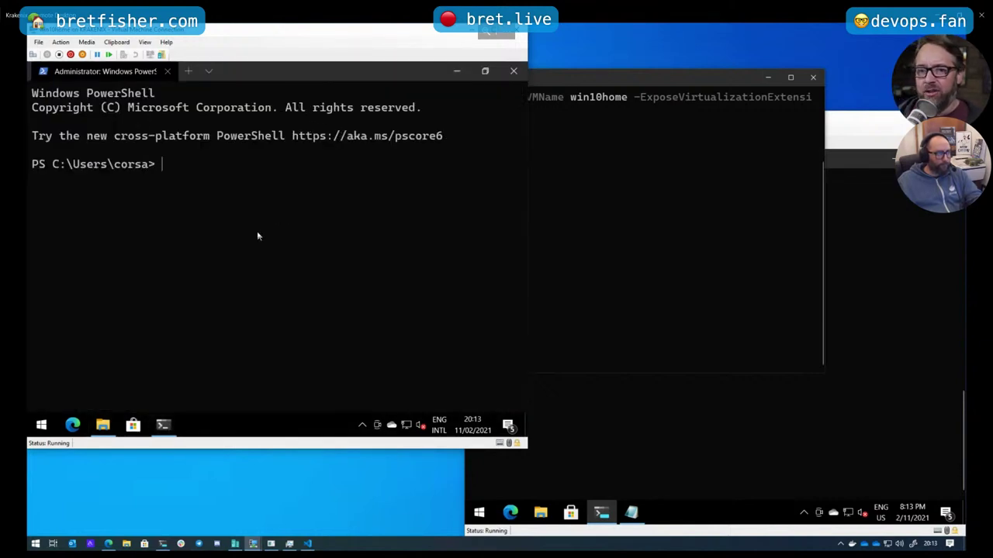
Enlarge the VM terminal text and run wsl, which reports no distributions installed
key("ctrl+equal")
key("ctrl+equal")
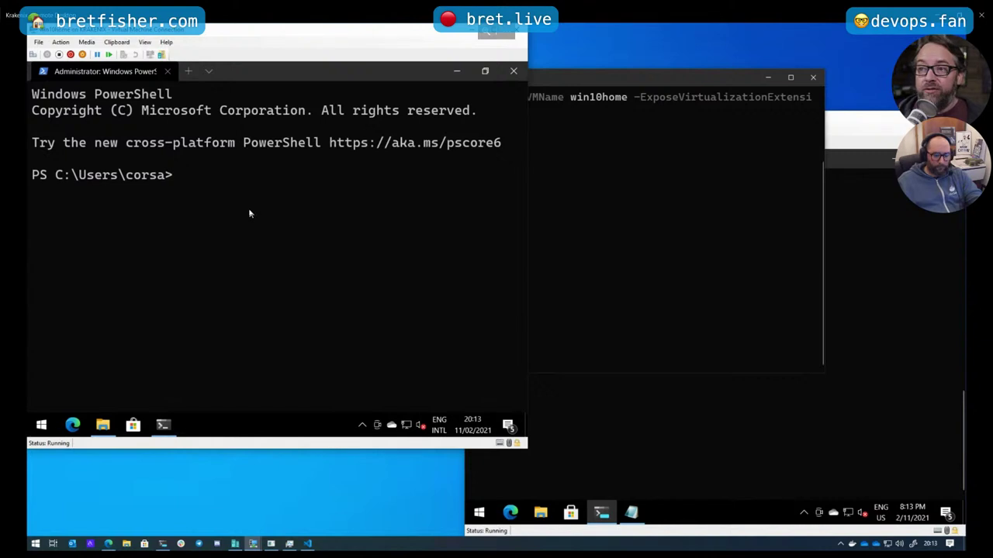
type("wsl")
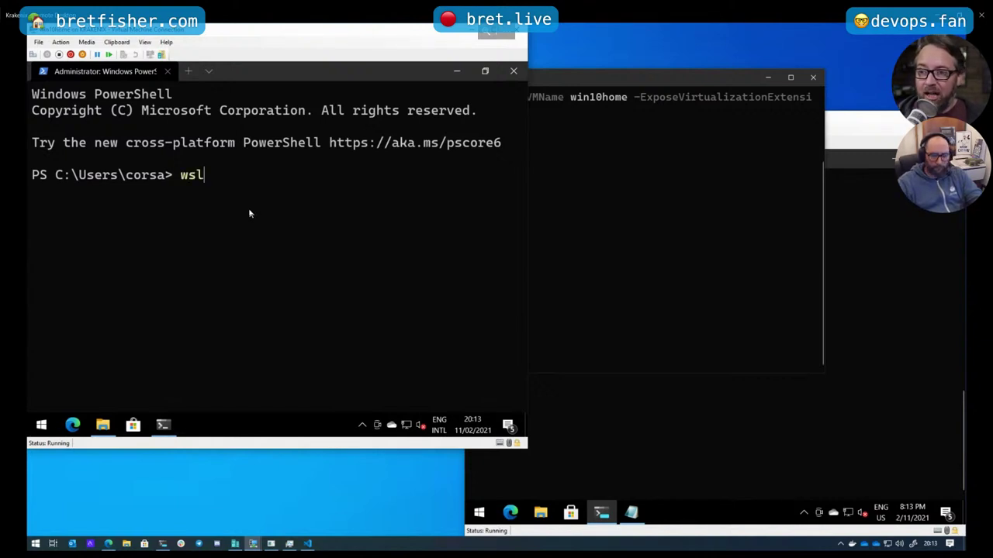
key("Return")
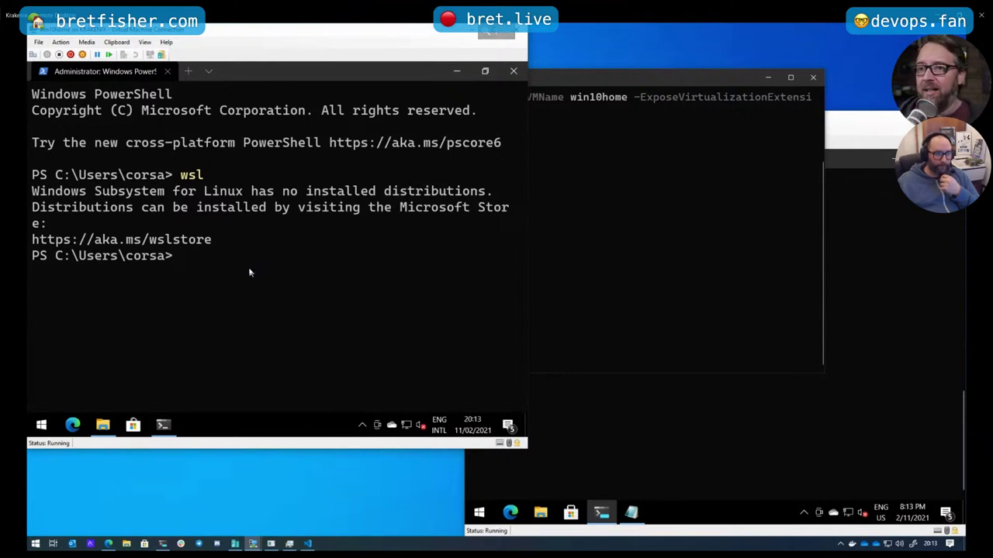
left_click(663, 84)
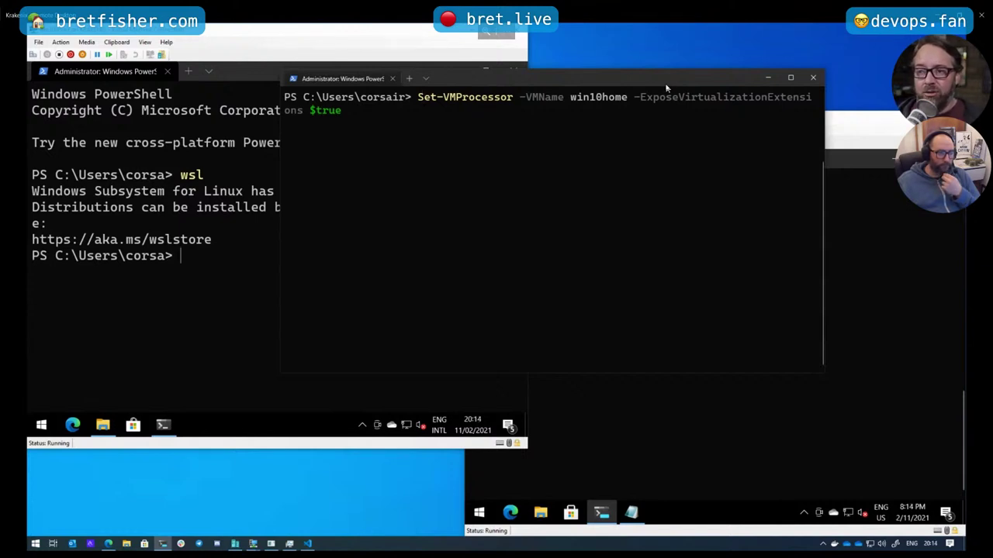
Minimize the host PowerShell window to bring the VM's PowerShell session back into view
left_click(764, 78)
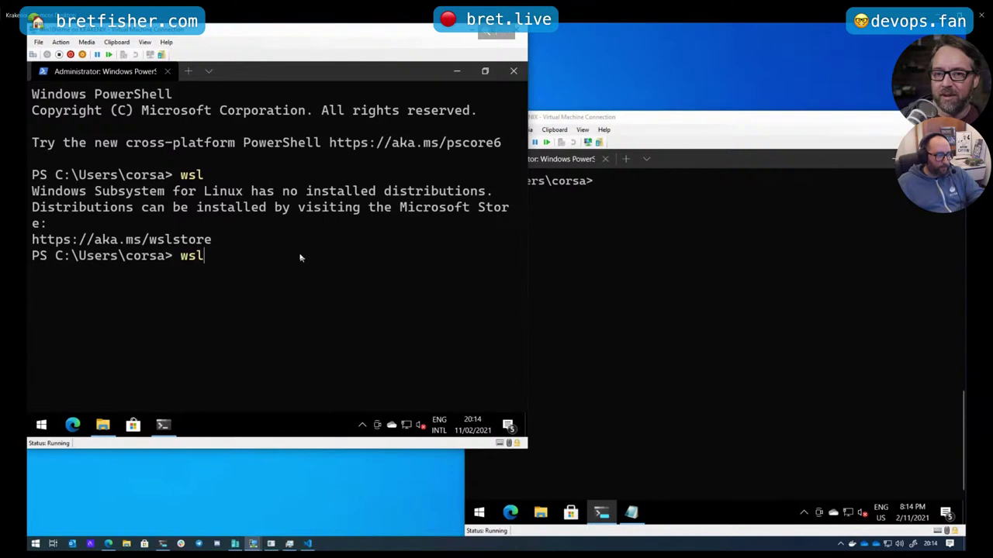
Run wsl --help in the VM and scroll through the usage listing
type("--")
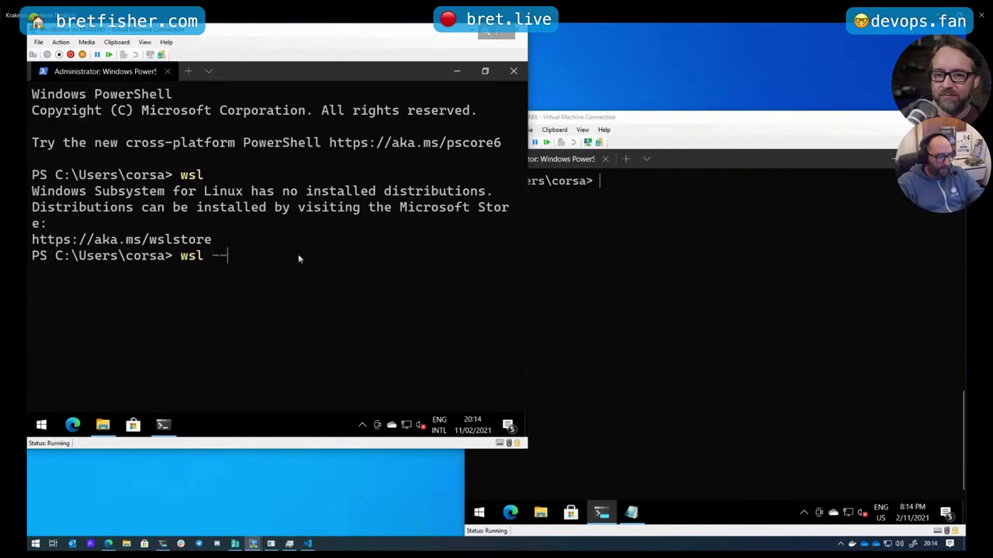
type("help")
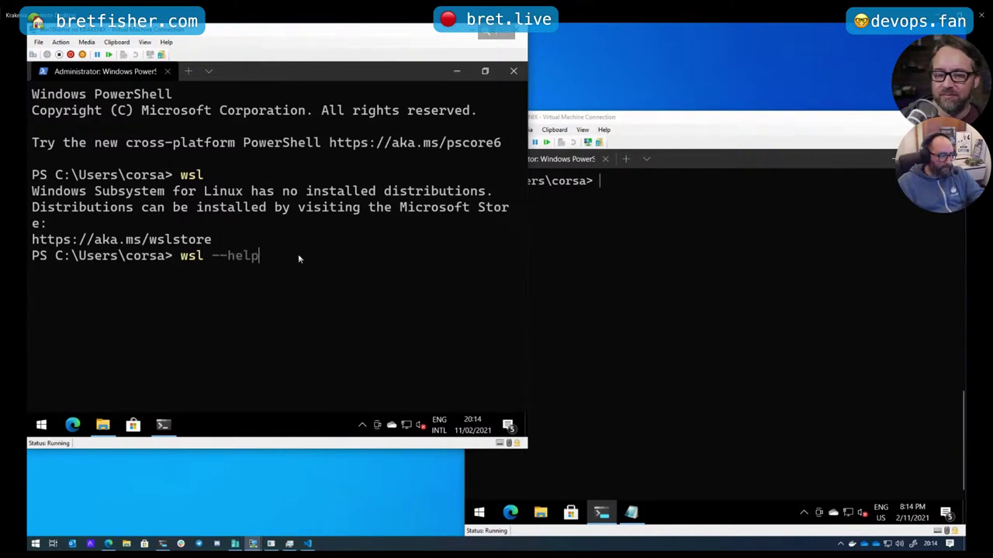
key("Return")
scroll(303, 323, "up", 1)
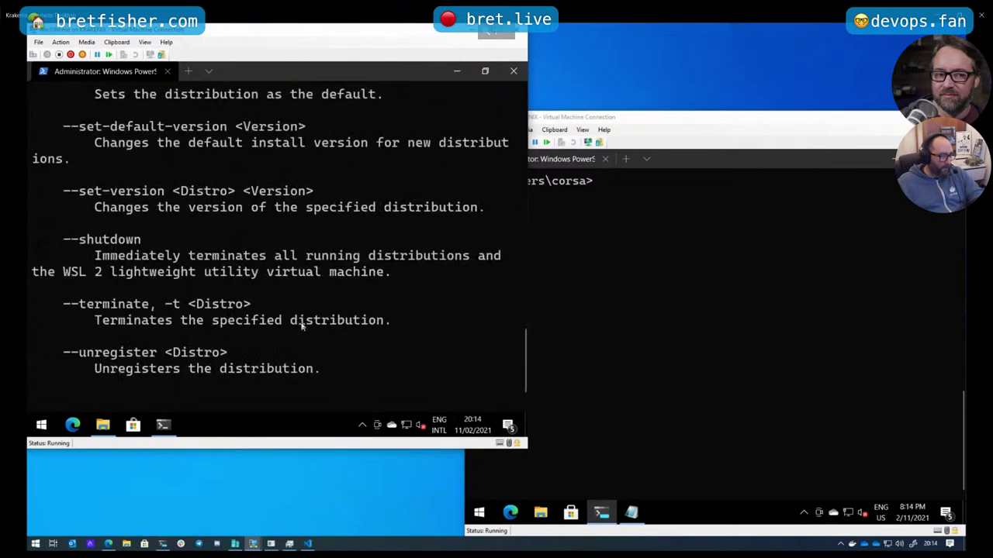
scroll(301, 327, "down", 1)
scroll(301, 327, "up", 8)
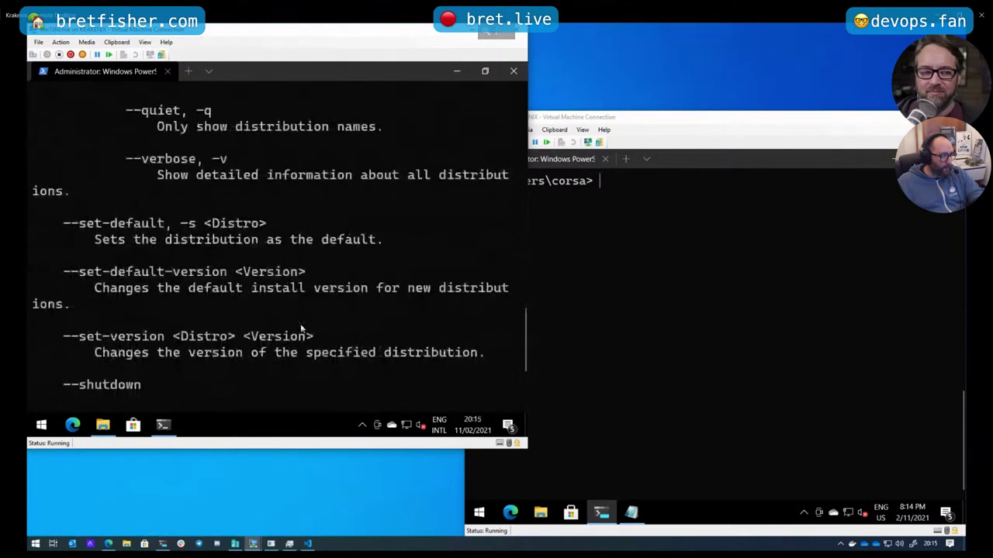
scroll(301, 328, "up", 8)
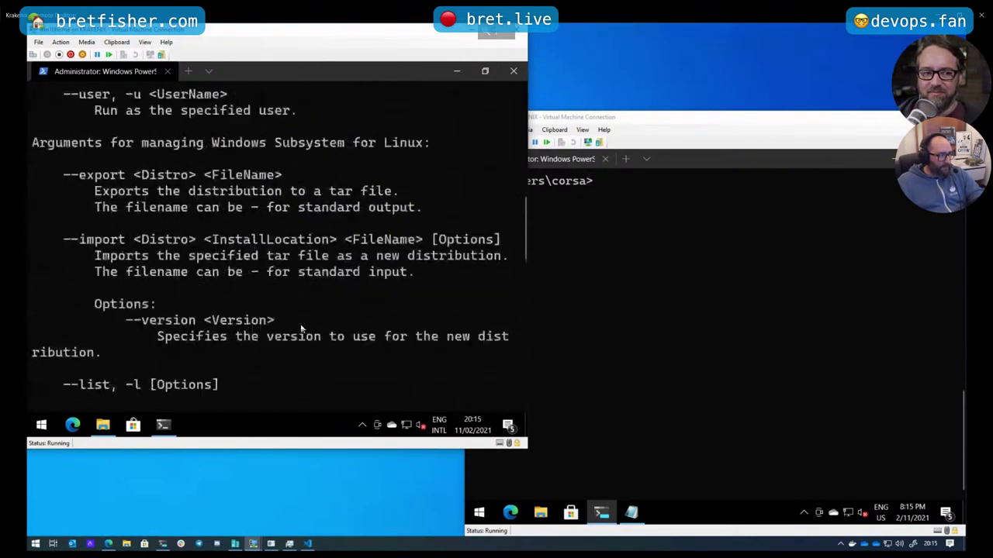
scroll(301, 328, "up", 6)
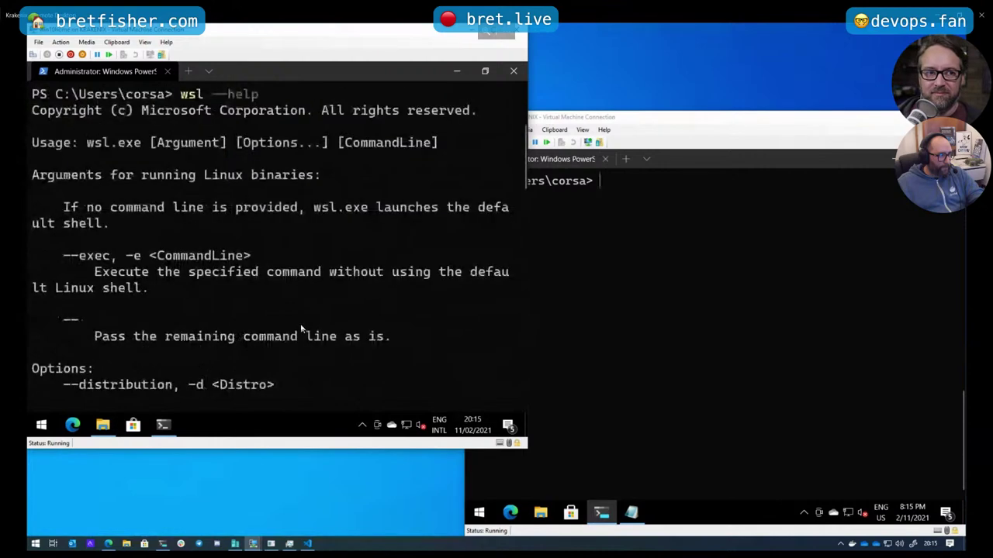
scroll(301, 329, "down", 7)
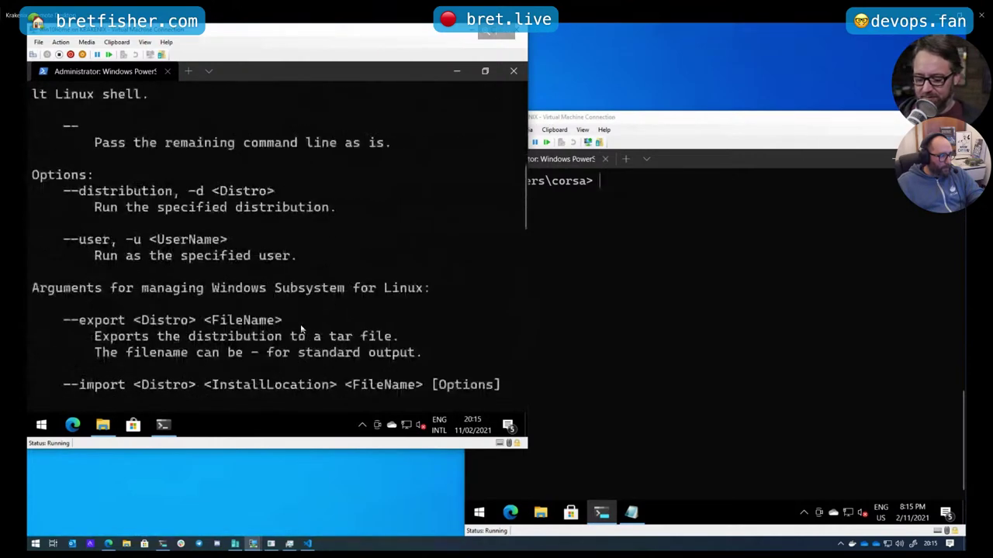
scroll(302, 330, "down", 4)
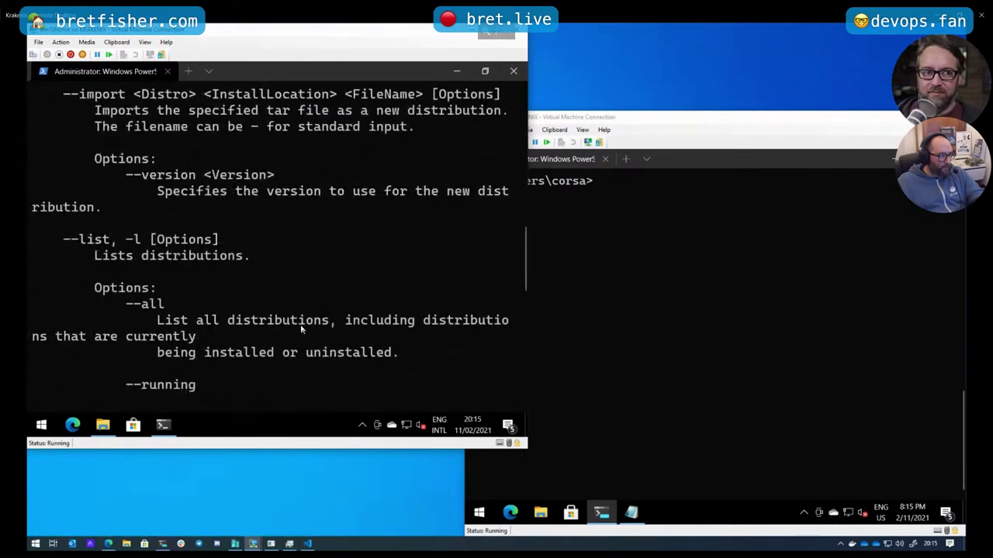
scroll(301, 330, "up", 2)
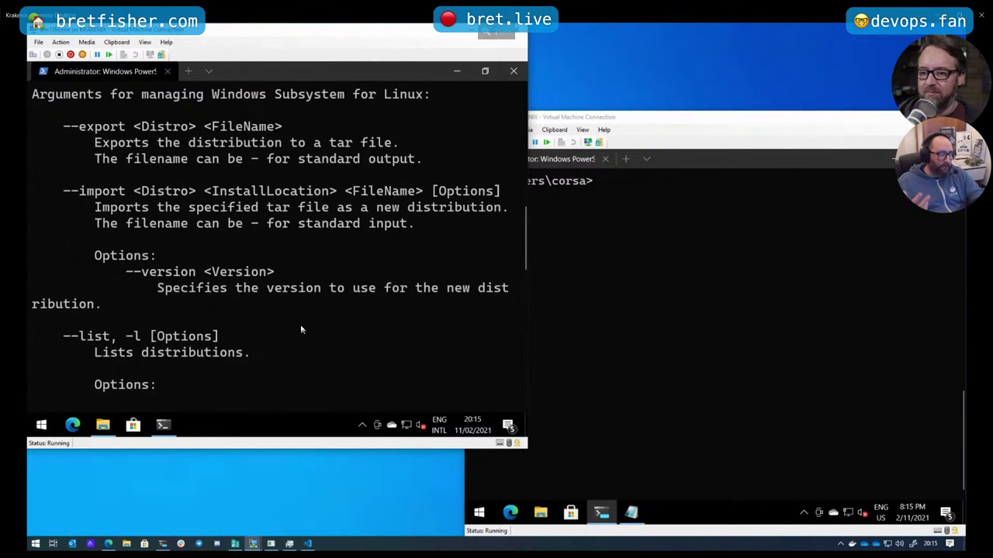
scroll(299, 329, "down", 4)
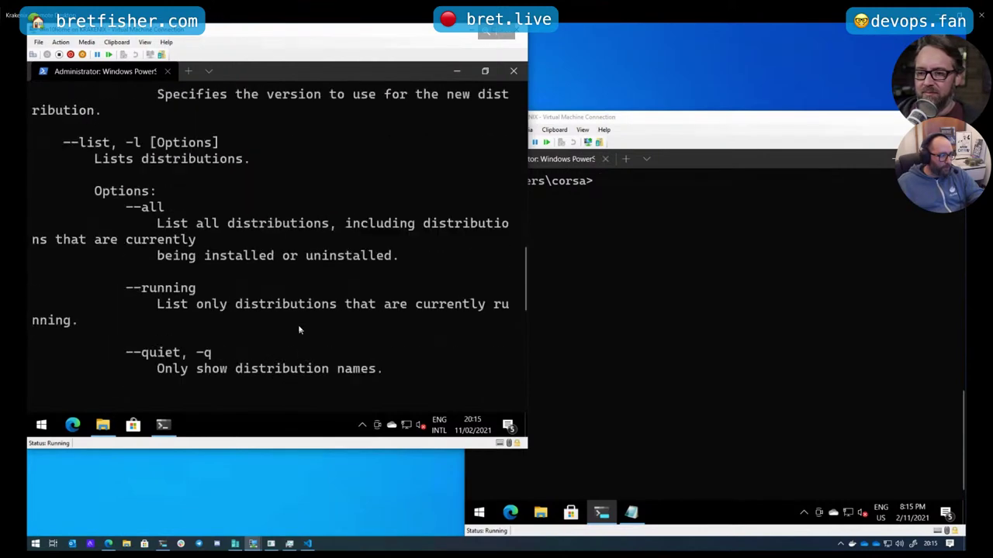
scroll(299, 330, "down", 2)
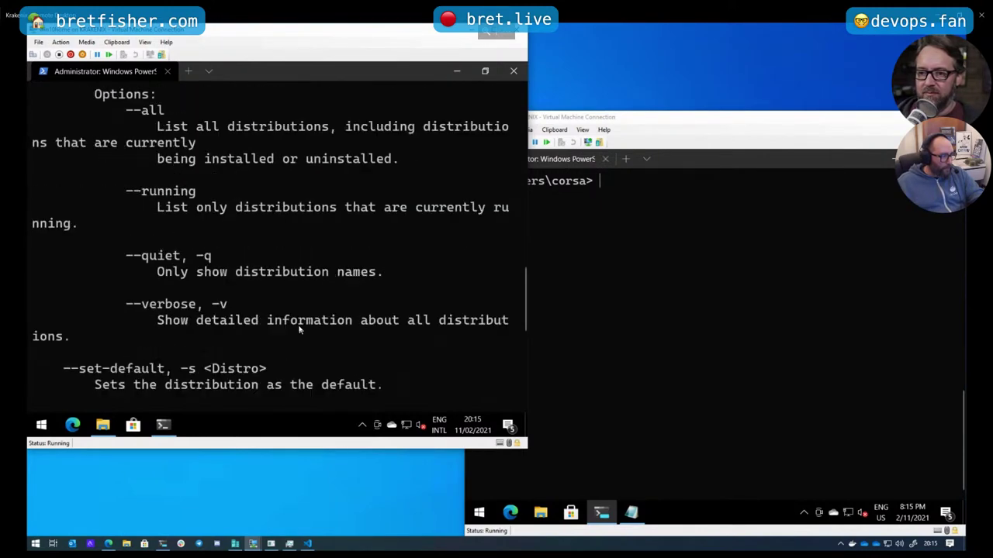
scroll(299, 329, "down", 2)
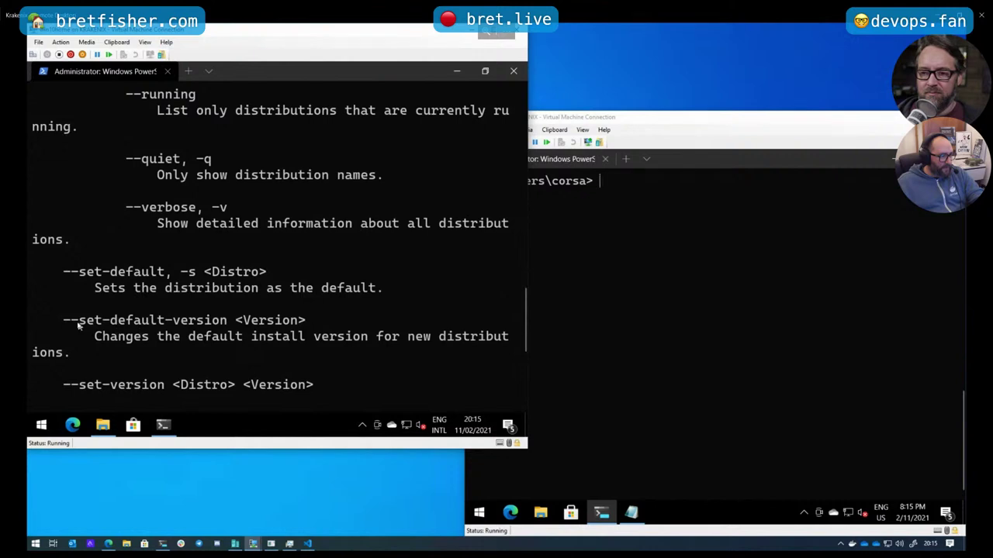
Copy the --set-default-version option name from the help output
left_click_drag(66, 320, 229, 322)
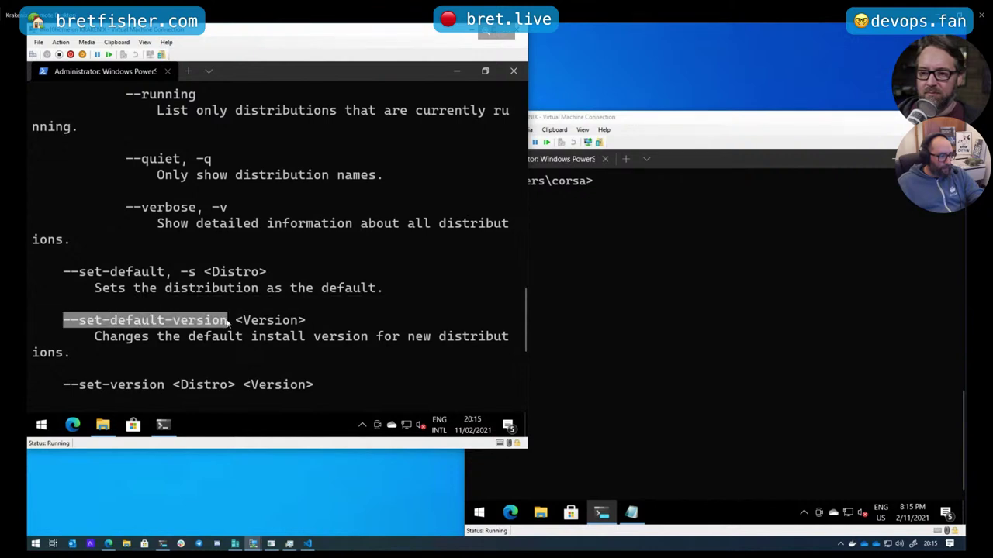
key("ctrl+c")
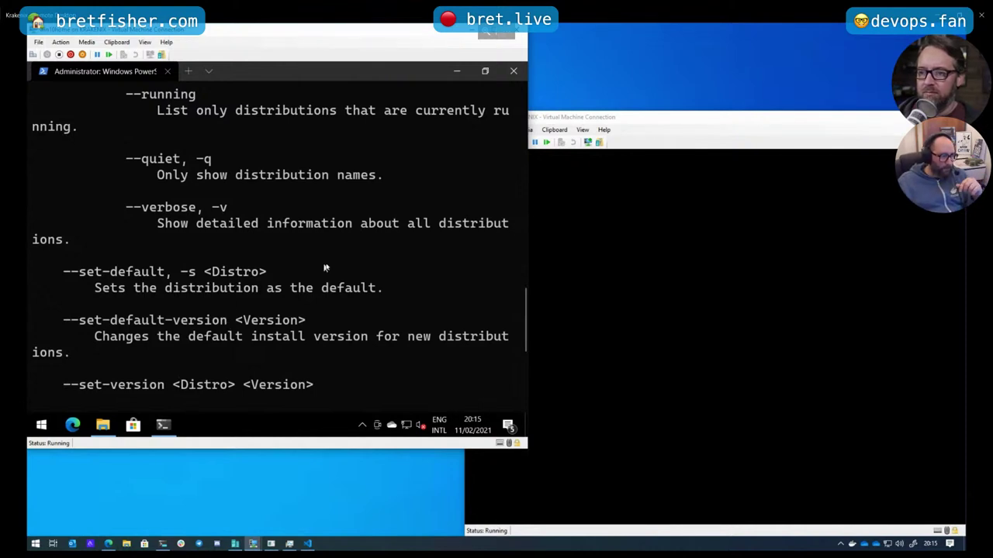
scroll(325, 266, "down", 2)
scroll(326, 268, "down", 3)
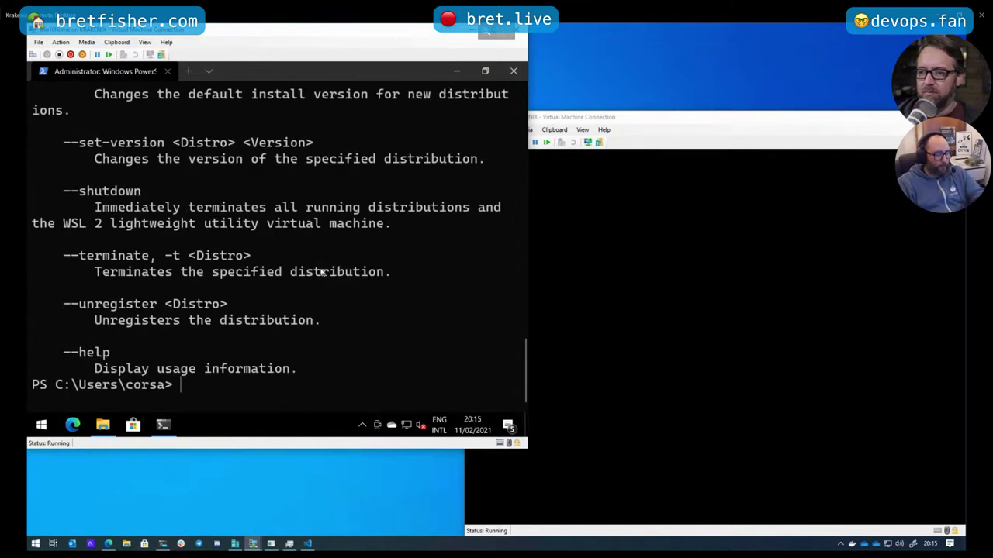
Run wsl --set-default-version 2, which reports a required WSL 2 kernel update
type("wsl")
key("ctrl+v")
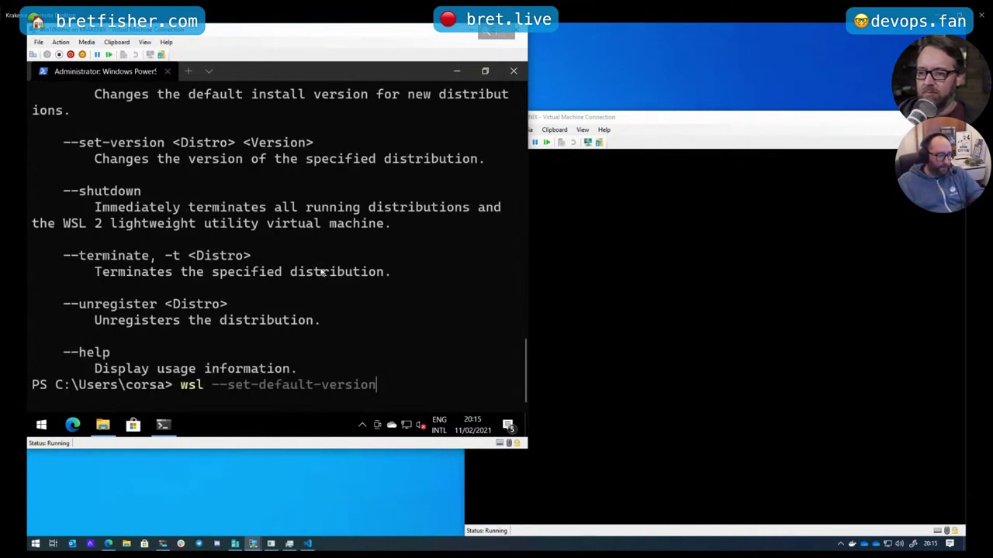
type("2")
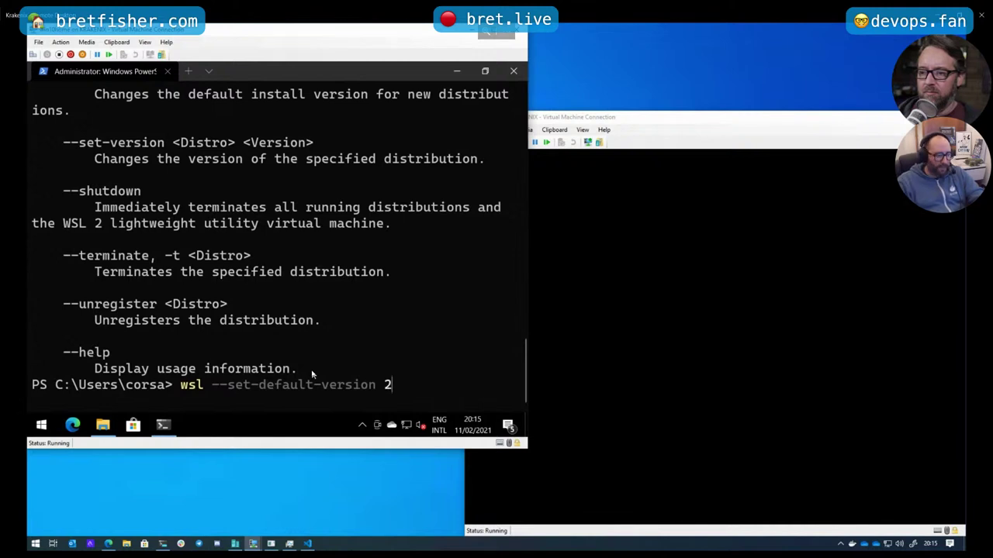
key("Return")
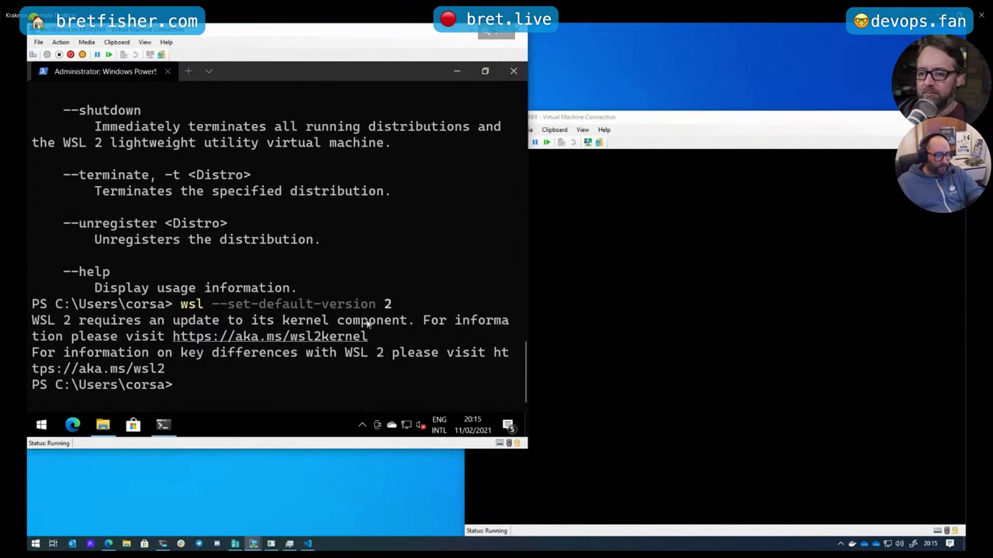
Run wsl_update_x64.msi from Downloads and complete the WSL kernel update wizard
left_click(457, 71)
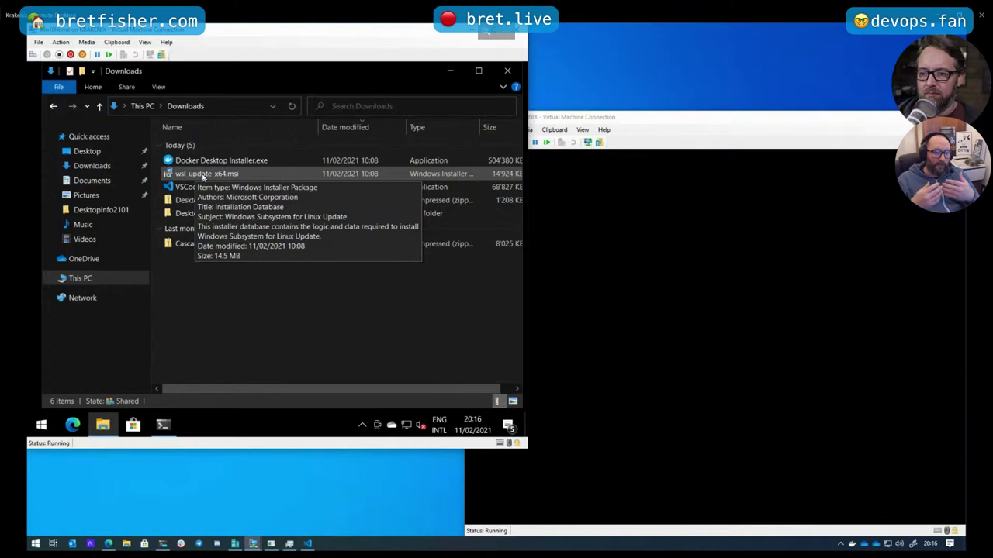
double_click(203, 175)
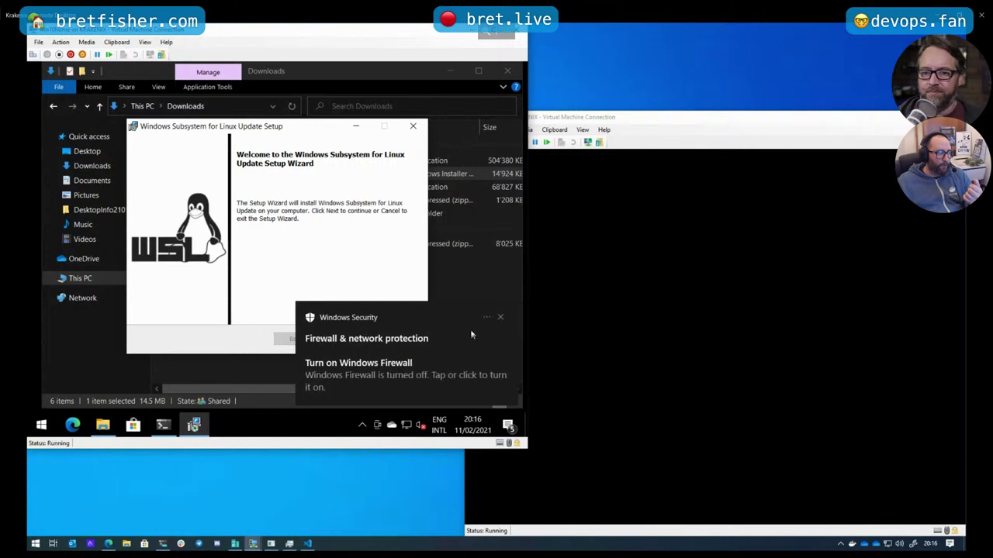
left_click(500, 317)
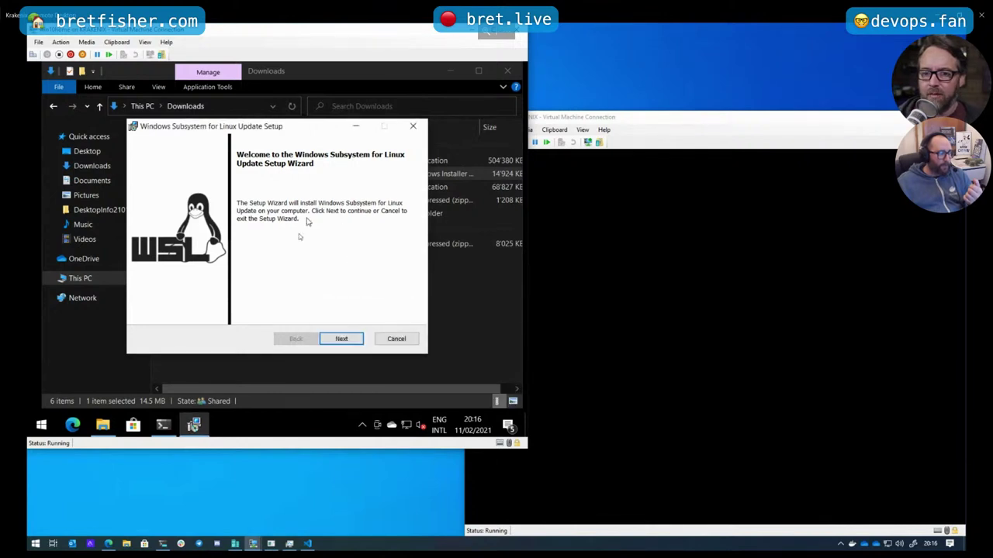
left_click(347, 338)
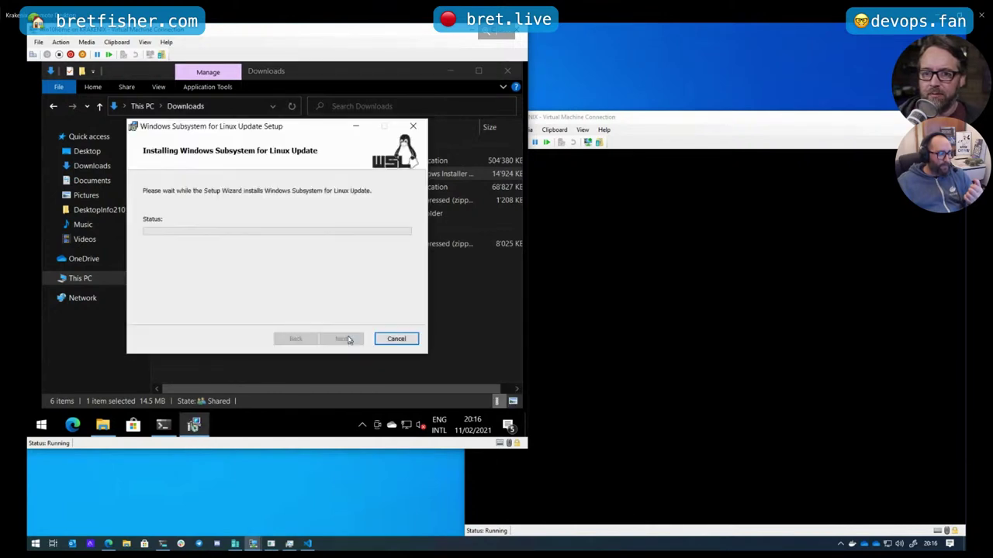
left_click(345, 341)
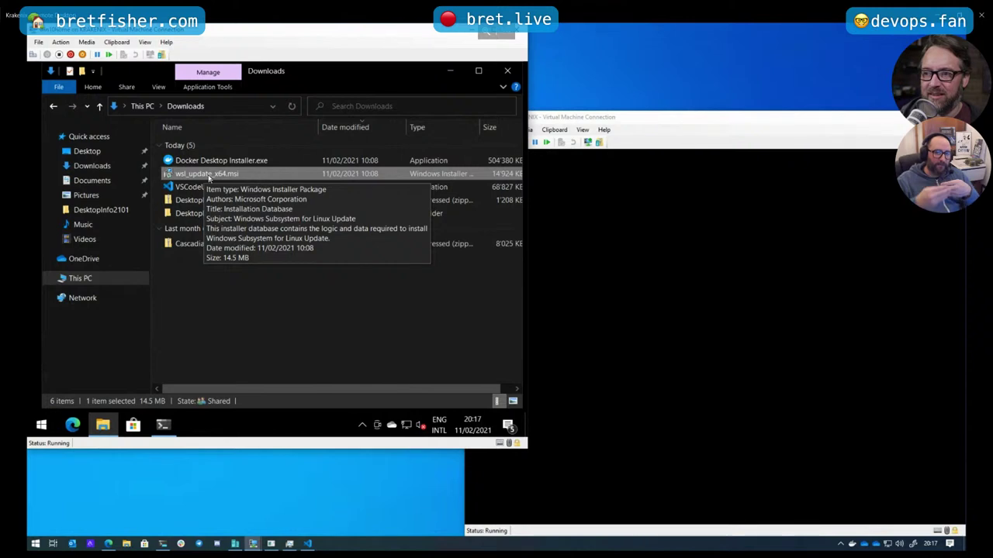
Back in PowerShell, check the current WSL status with wsl --info
left_click(163, 425)
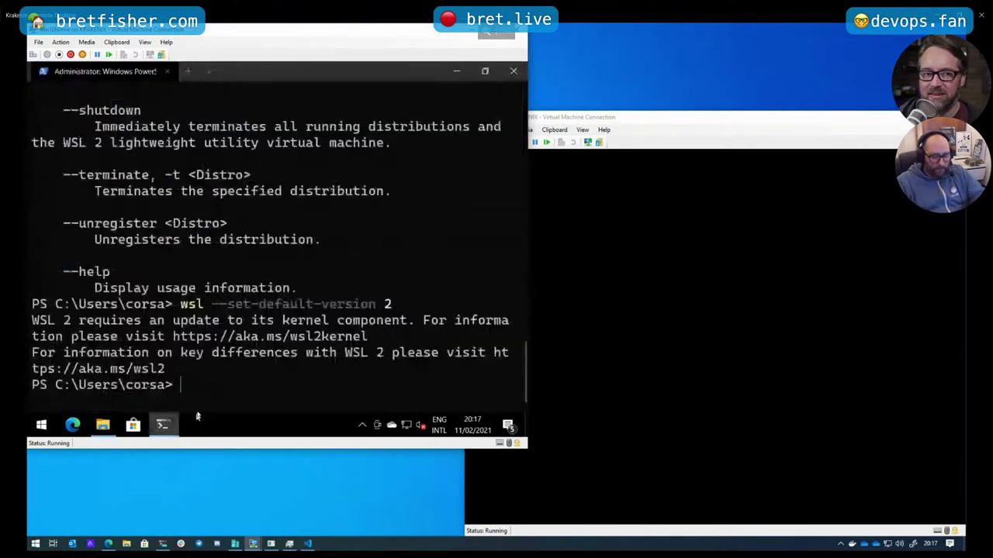
type("wsl")
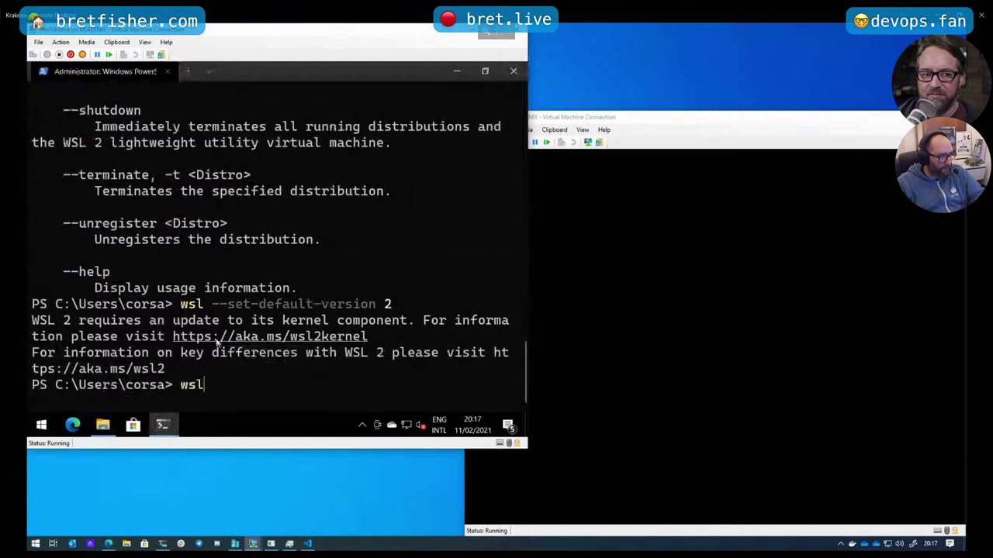
type(" --info")
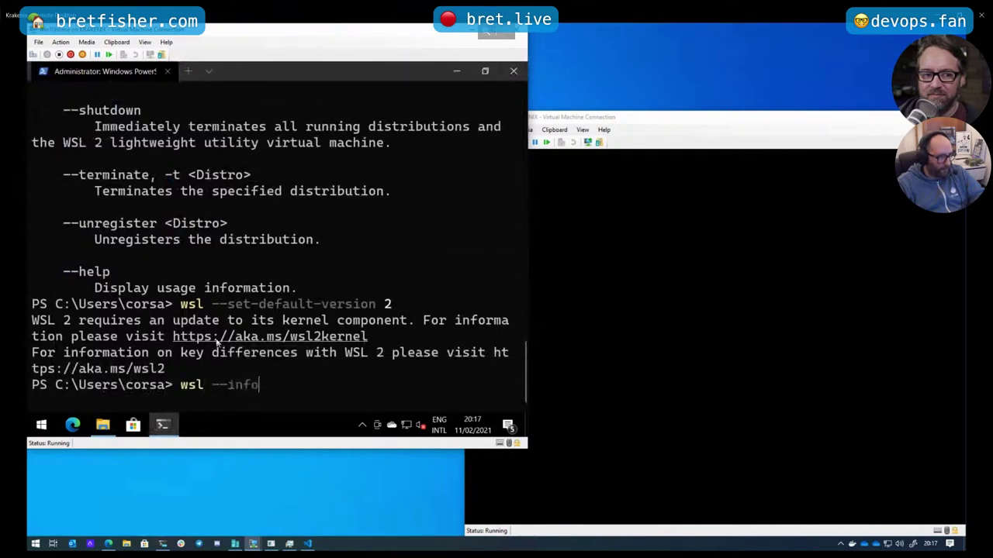
key("Return")
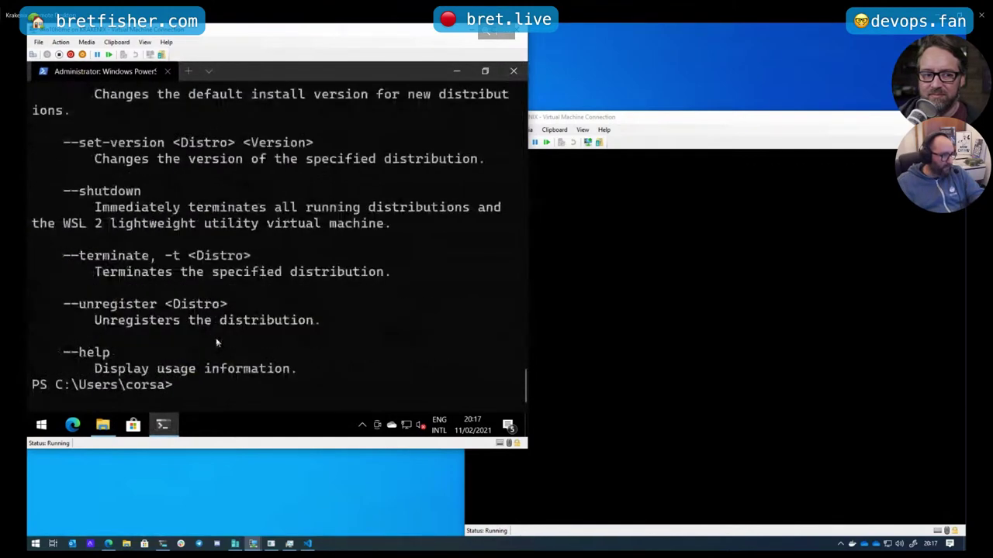
scroll(216, 338, "up", 2)
scroll(215, 338, "up", 1)
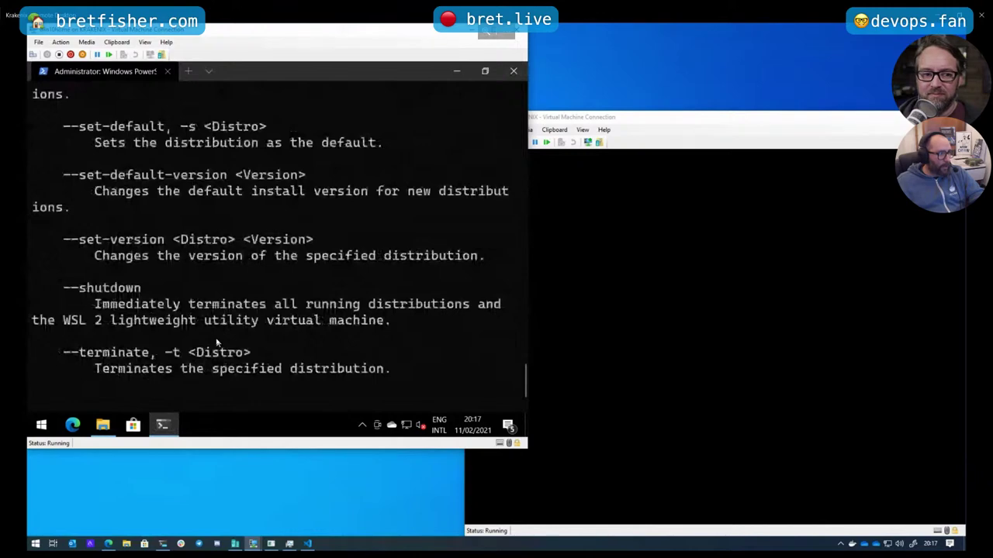
scroll(217, 341, "up", 8)
scroll(212, 343, "up", 1)
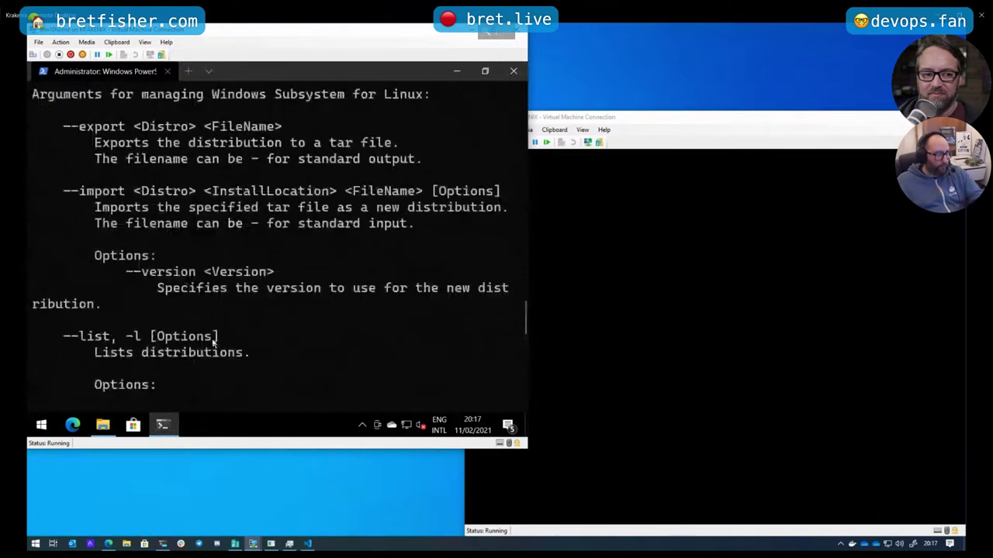
scroll(213, 342, "up", 6)
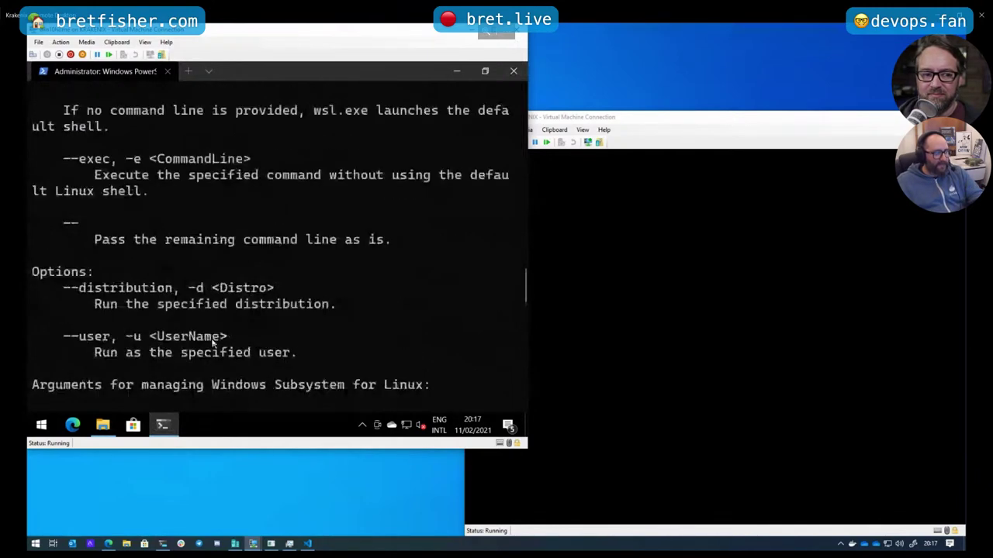
scroll(212, 343, "down", 9)
scroll(211, 342, "down", 8)
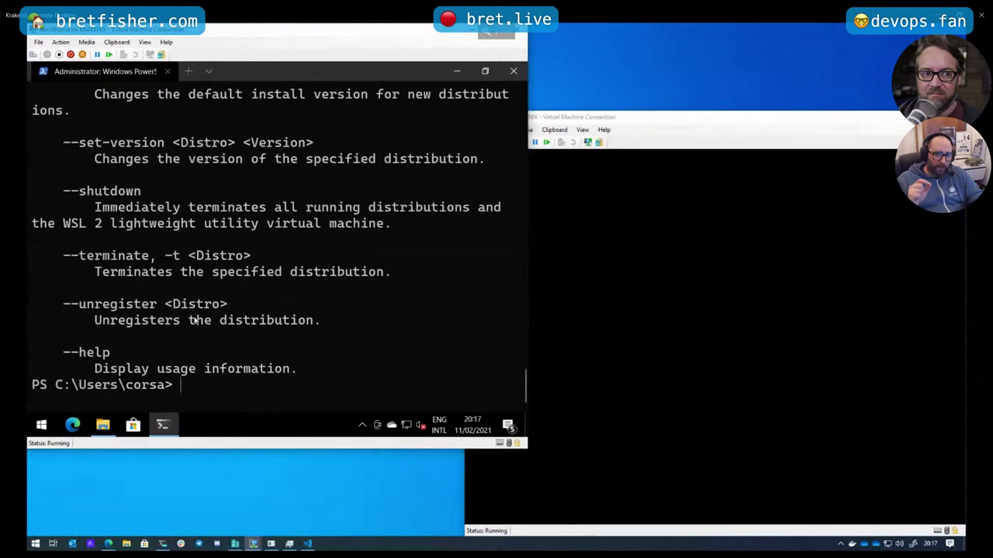
Update WSL with wsl --update and make version 2 the default with wsl --set-default-version 2
type("wsl -")
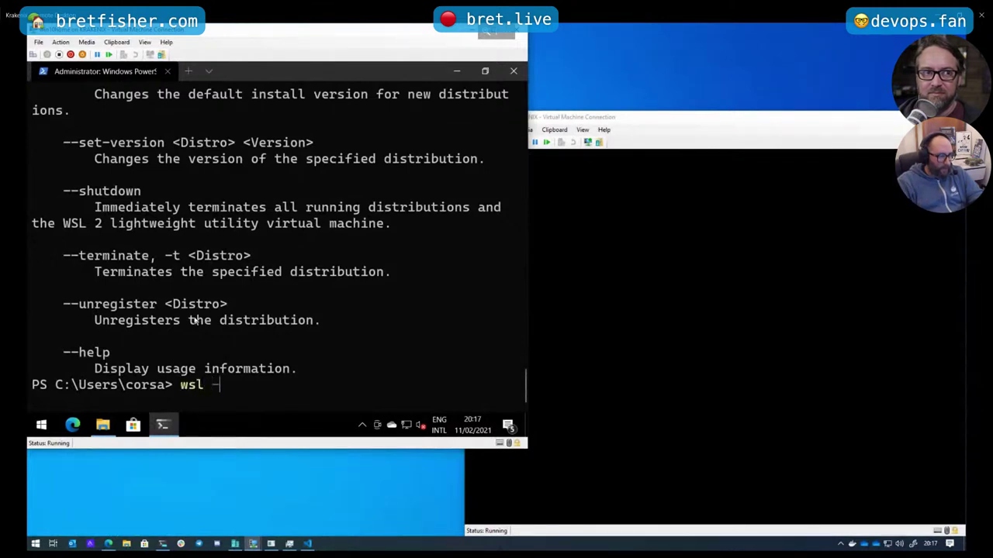
type("-update")
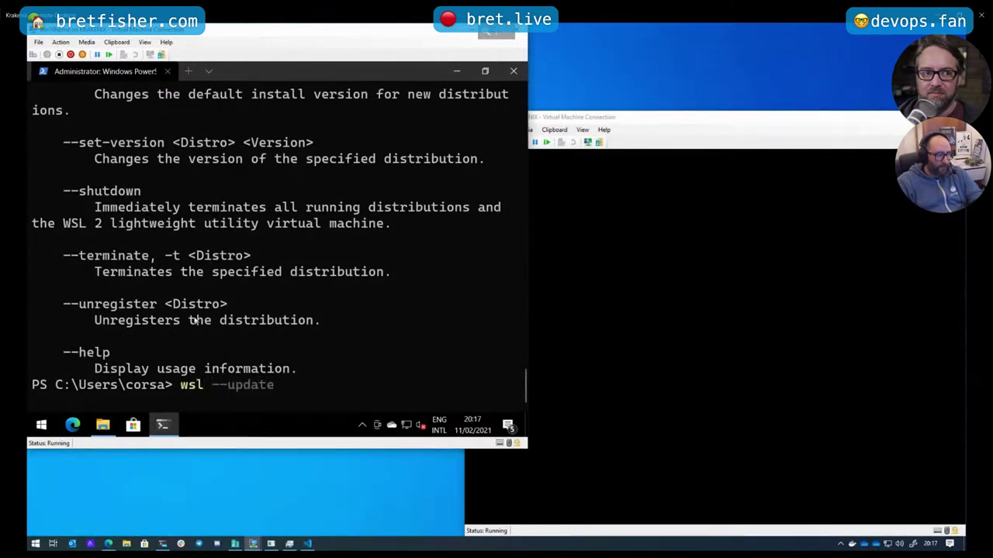
key("Return")
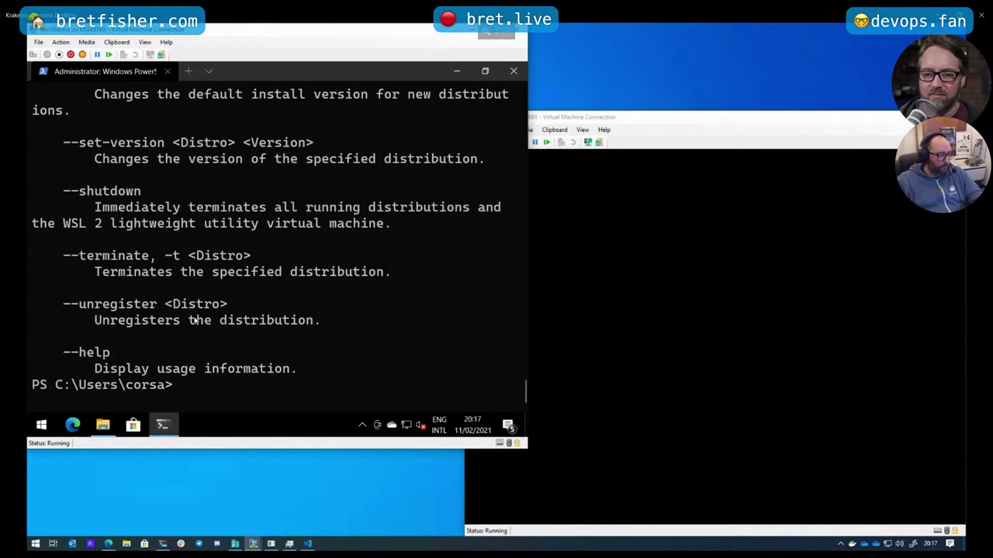
type("wsl --set-default-version 2")
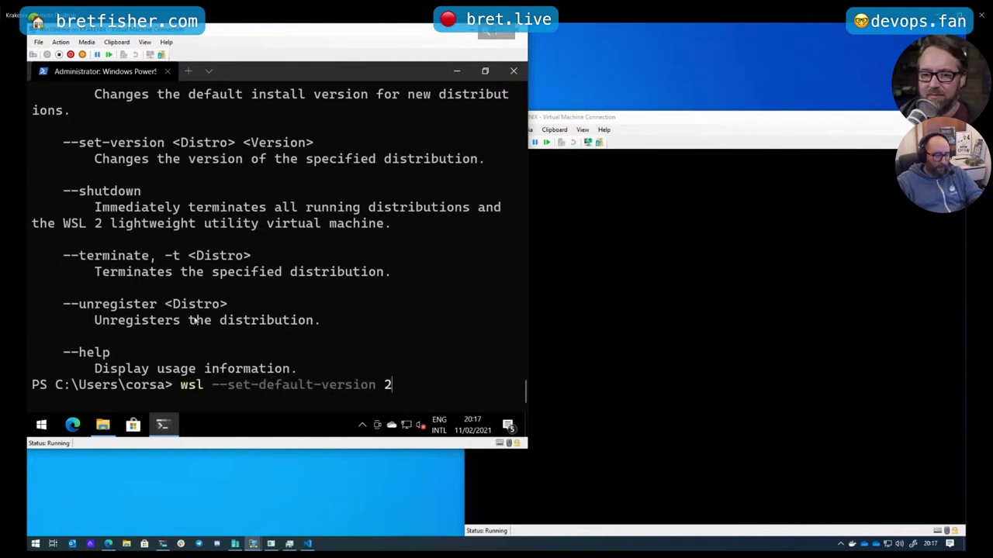
key("Return")
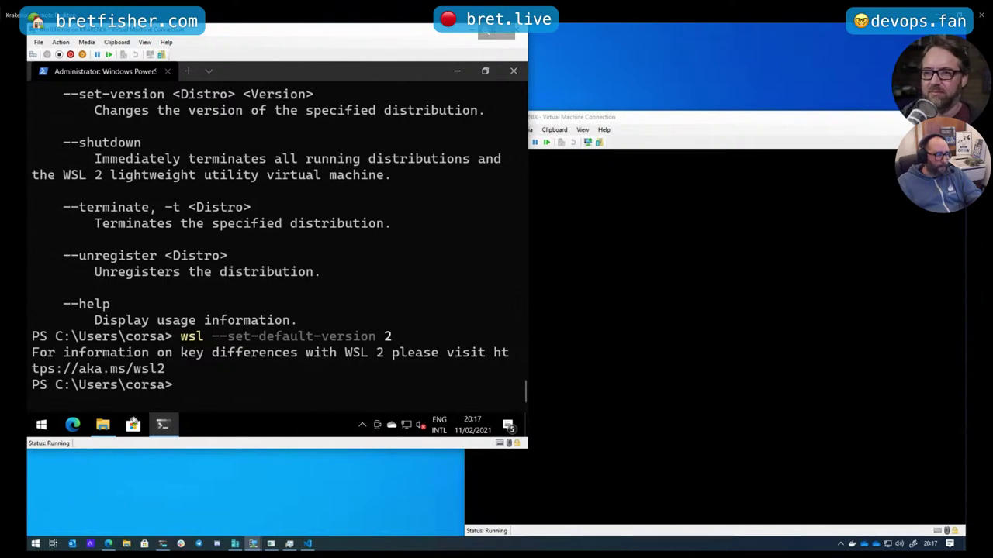
Search the maximized Microsoft Store for 'ubuntu' and install the Ubuntu app
left_click(132, 425)
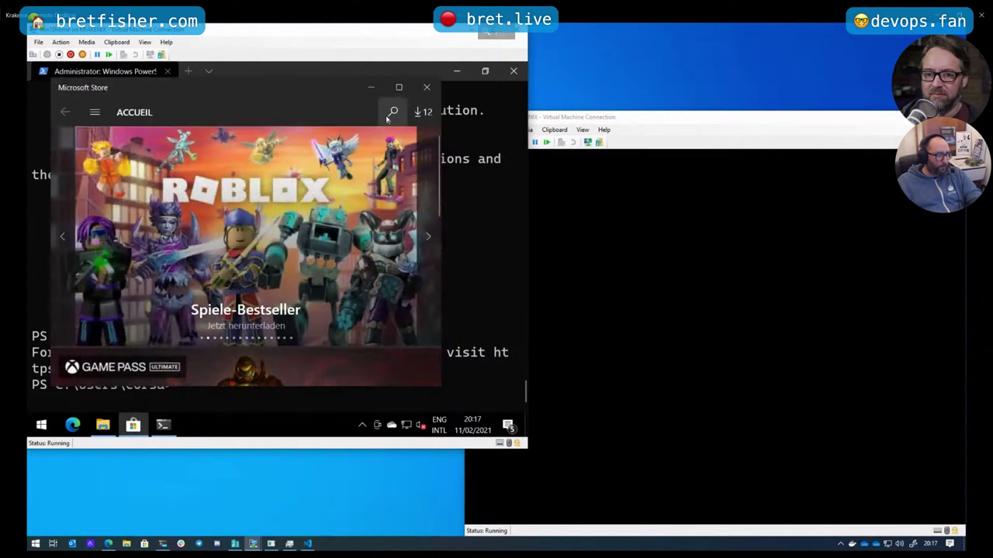
left_click(400, 89)
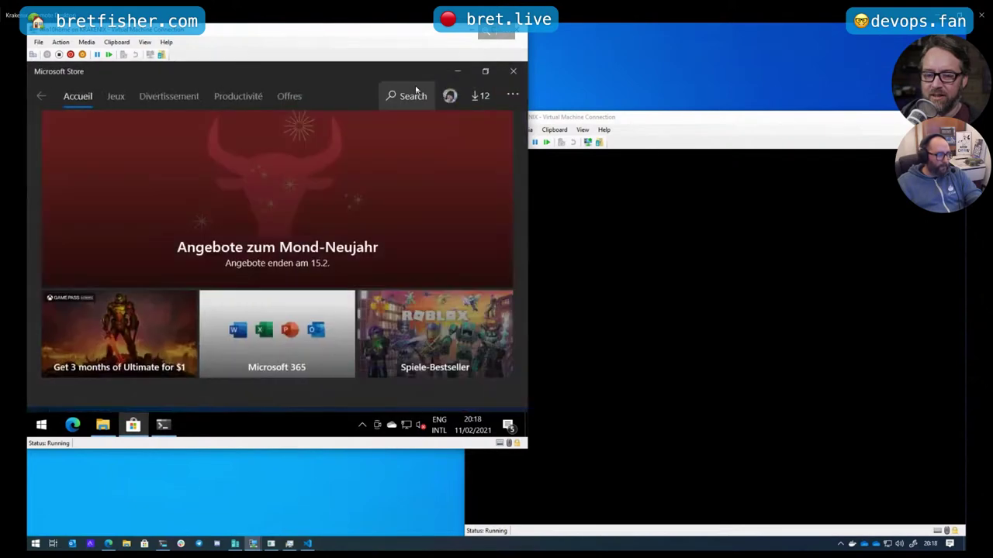
left_click(415, 96)
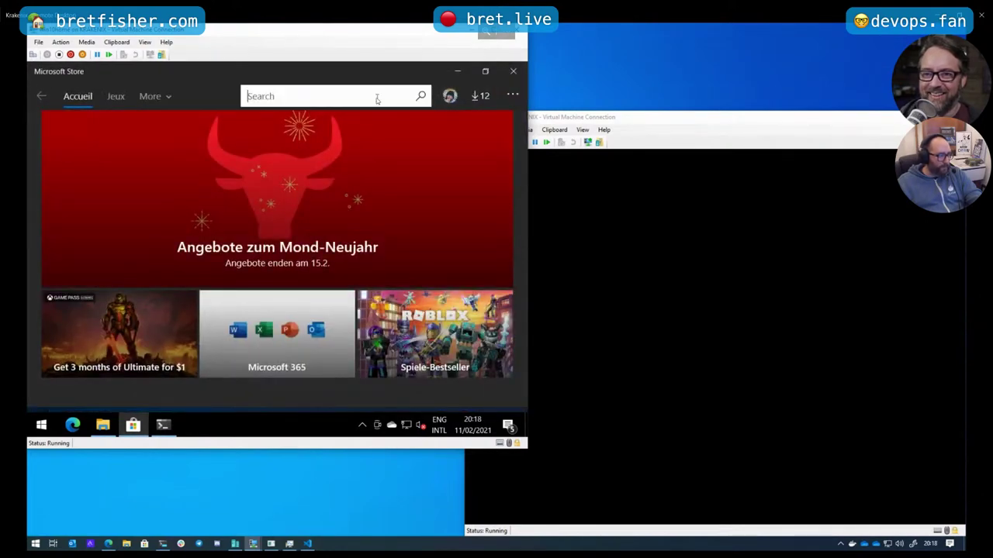
type("ubuntu")
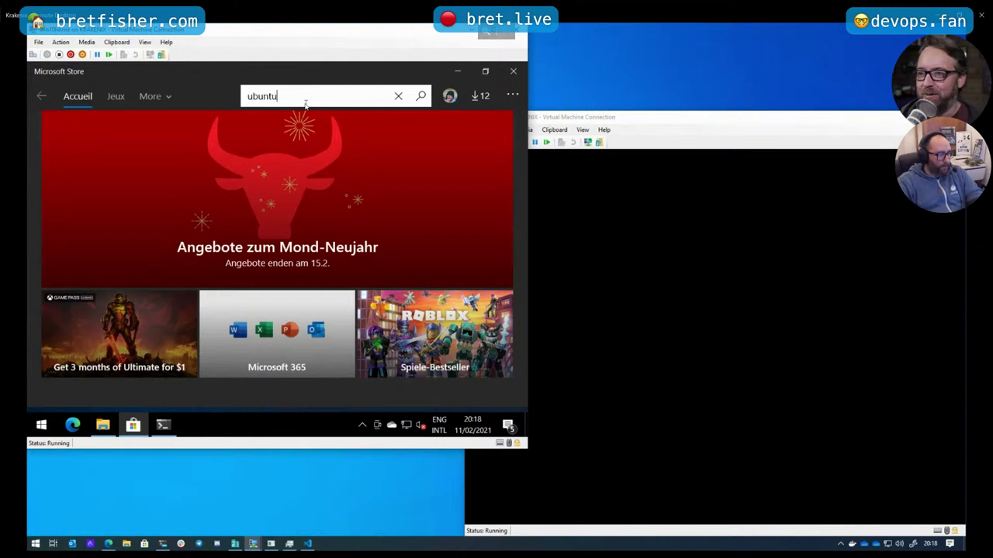
key("Return")
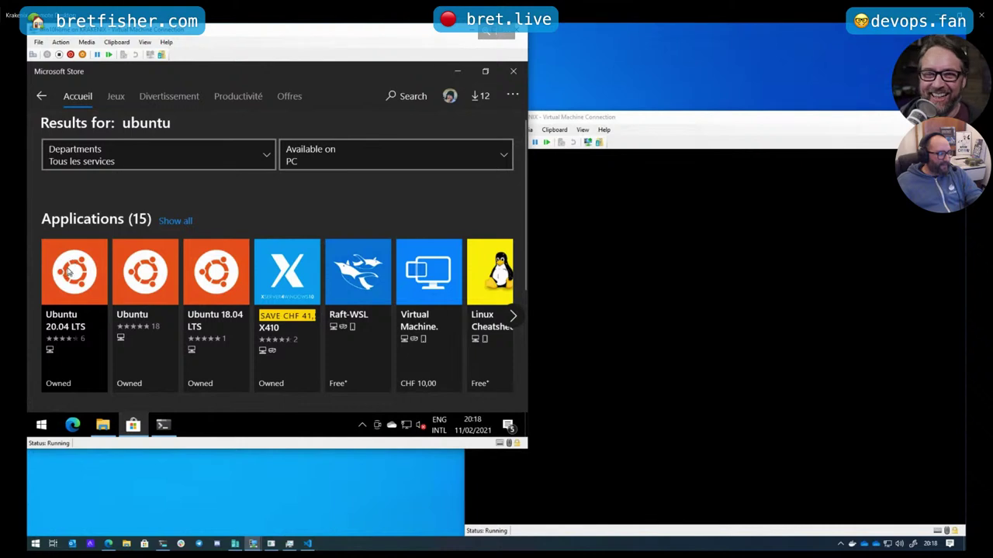
left_click(150, 271)
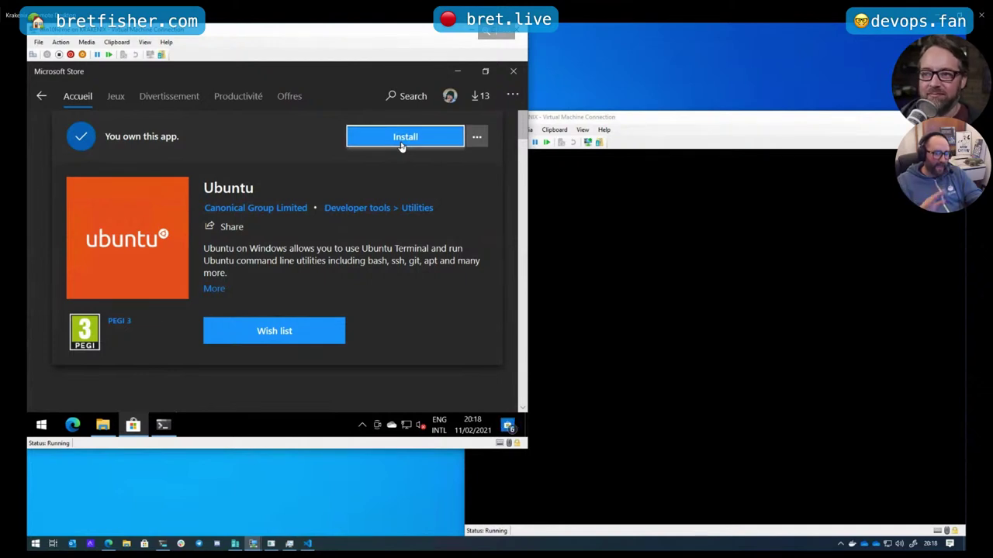
left_click(402, 145)
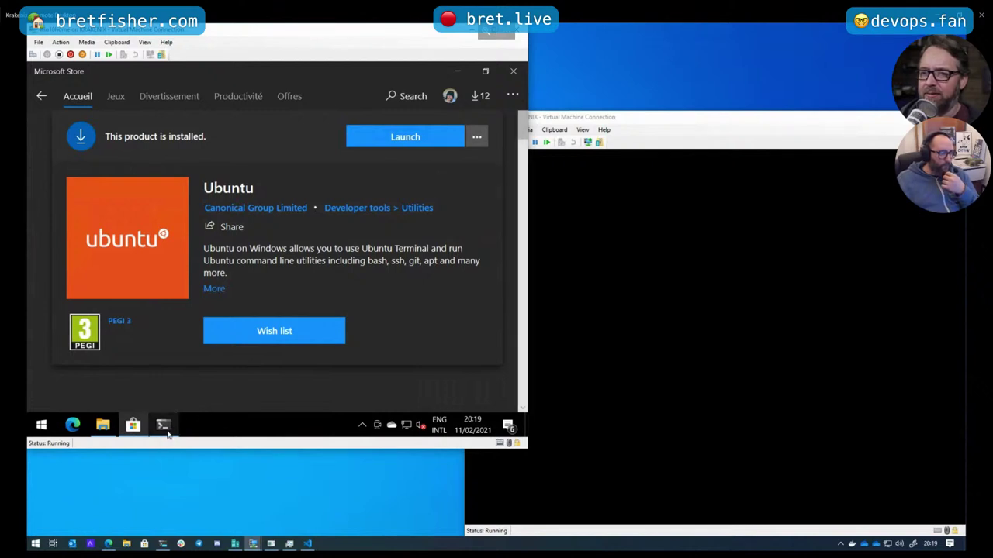
mouse_move(166, 434)
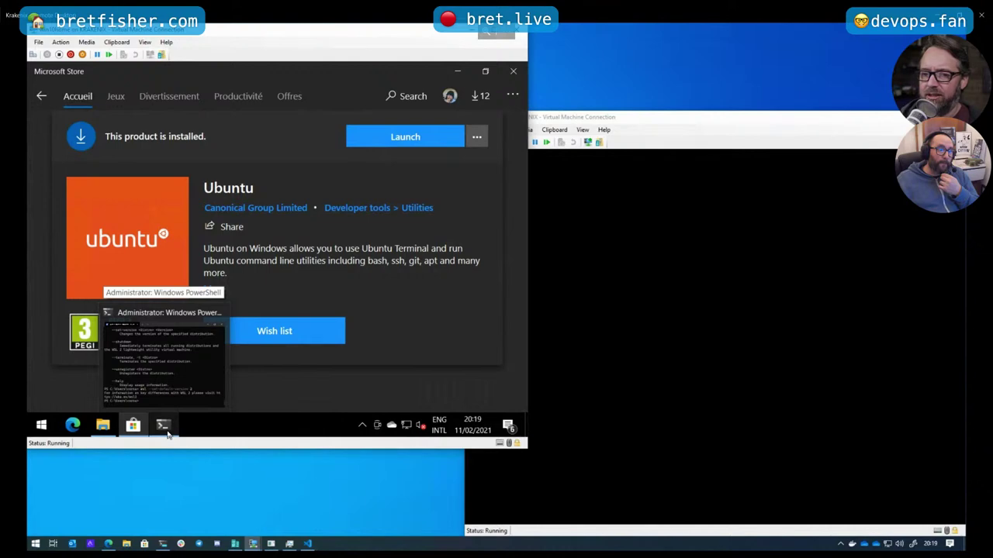
Check installed Linux distributions in PowerShell with wsl --list --verbose
left_click(166, 434)
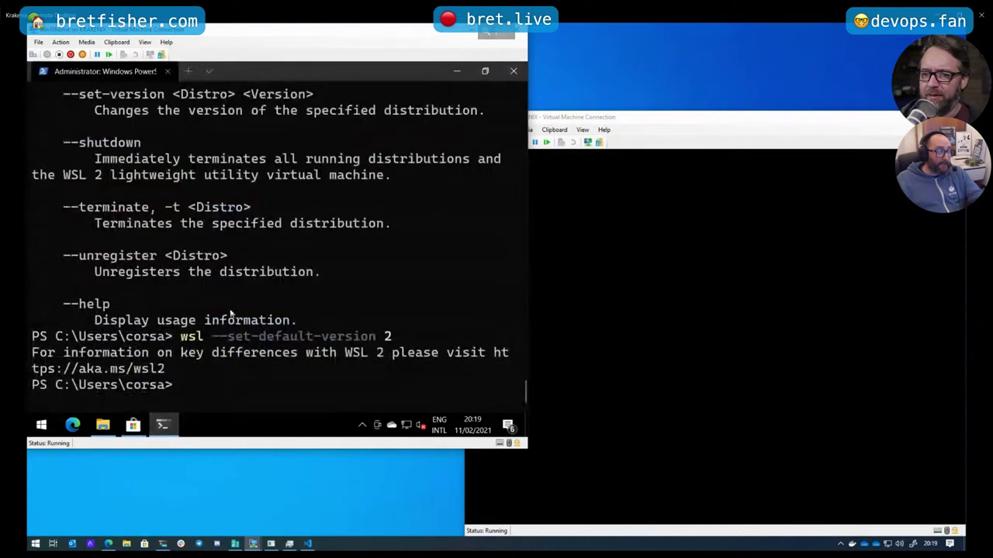
scroll(224, 372, "up", 3)
scroll(224, 374, "up", 18)
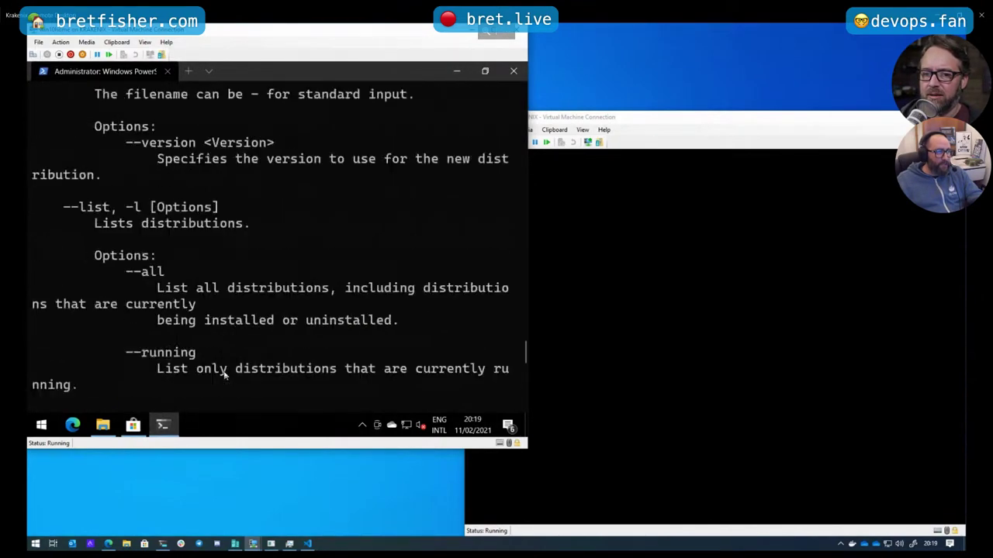
scroll(224, 374, "up", 2)
scroll(223, 375, "down", 17)
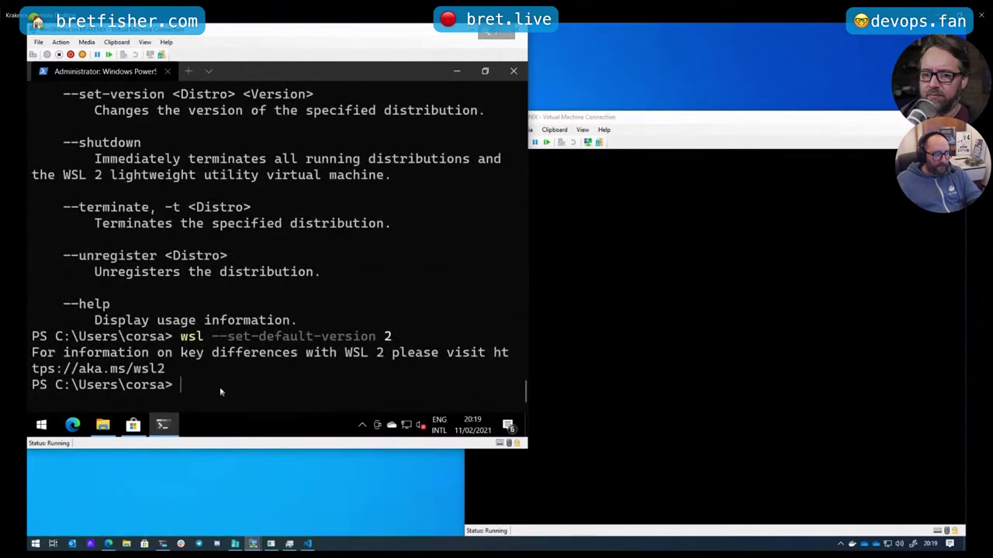
type("wsl")
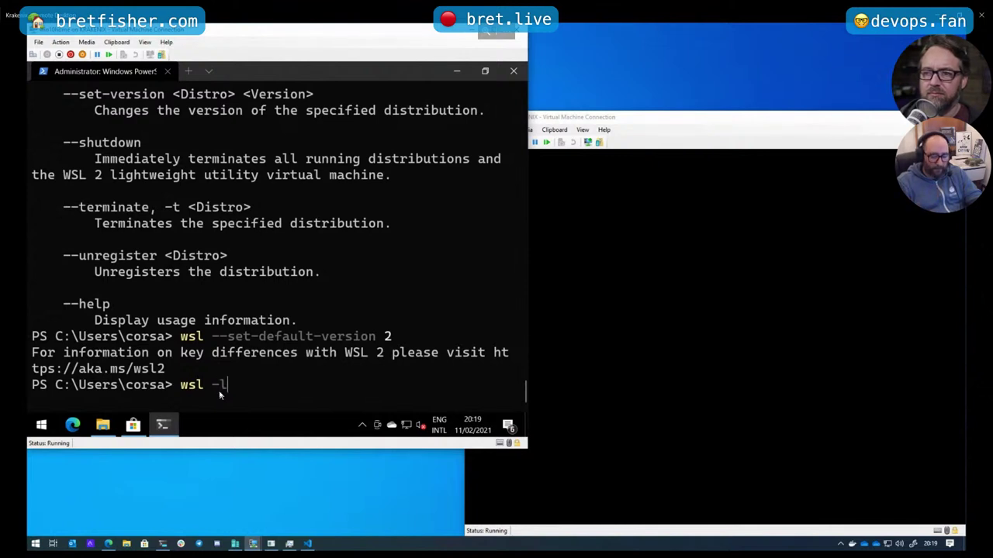
type("--l")
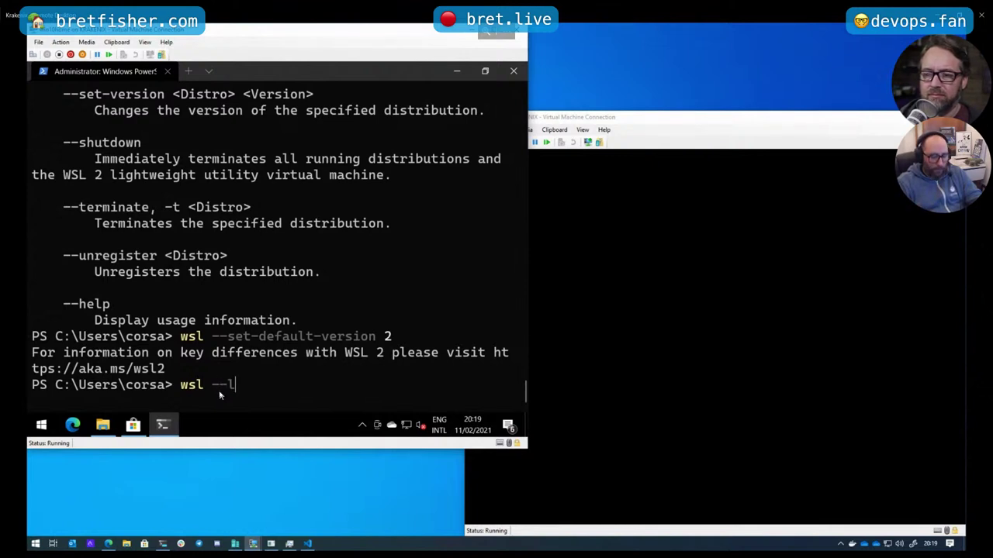
type("ist --verb")
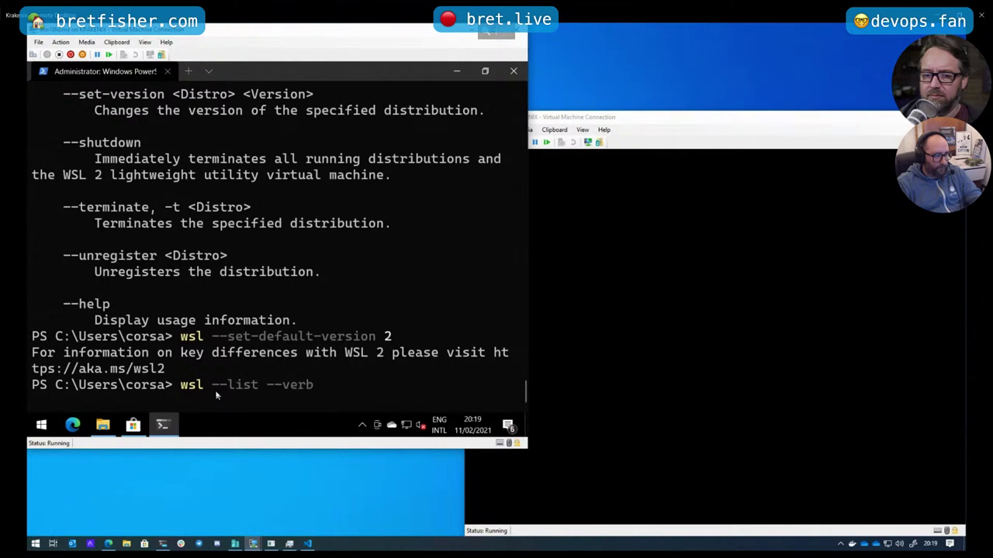
type("ose")
key("Return")
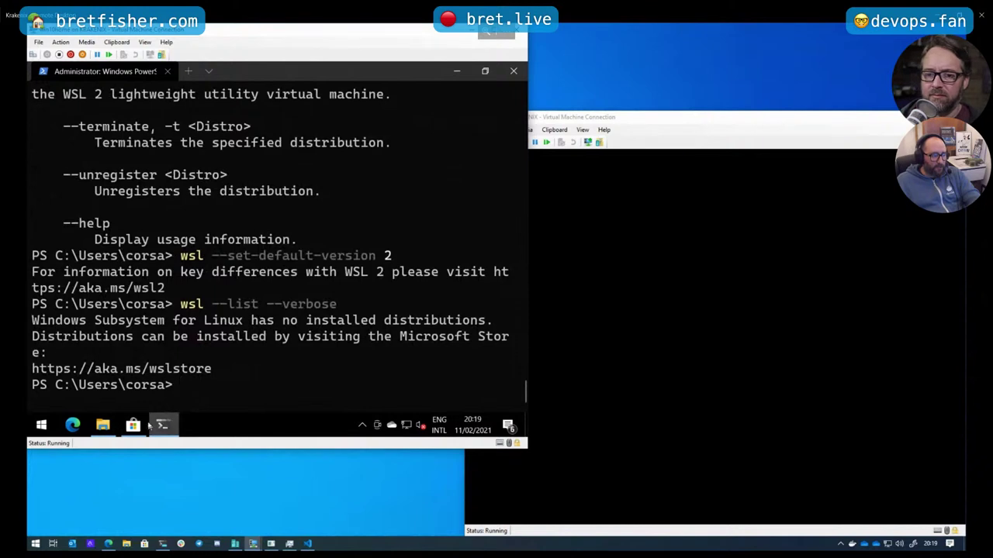
Revisit the Store's Ubuntu page and Start menu, then restore the PowerShell terminal
left_click(133, 425)
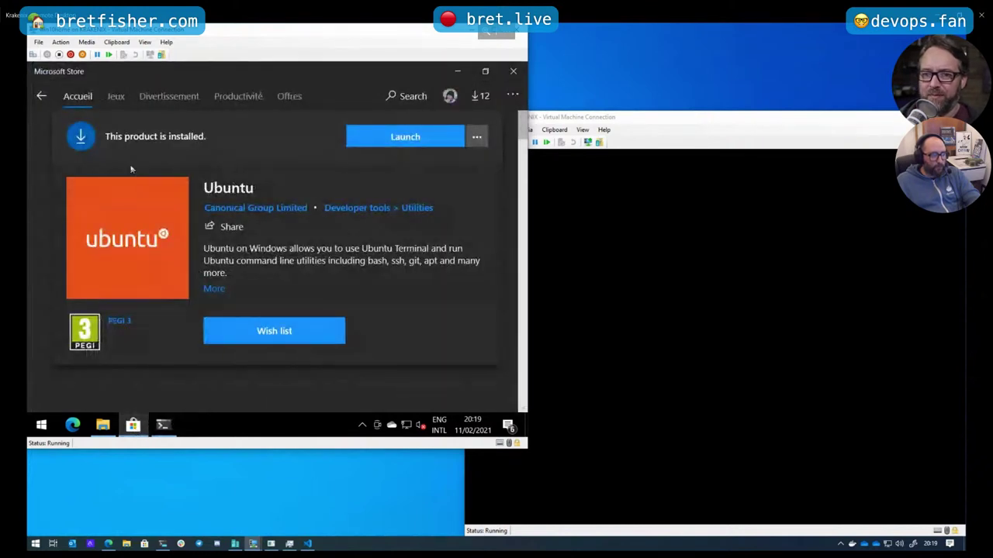
left_click(458, 72)
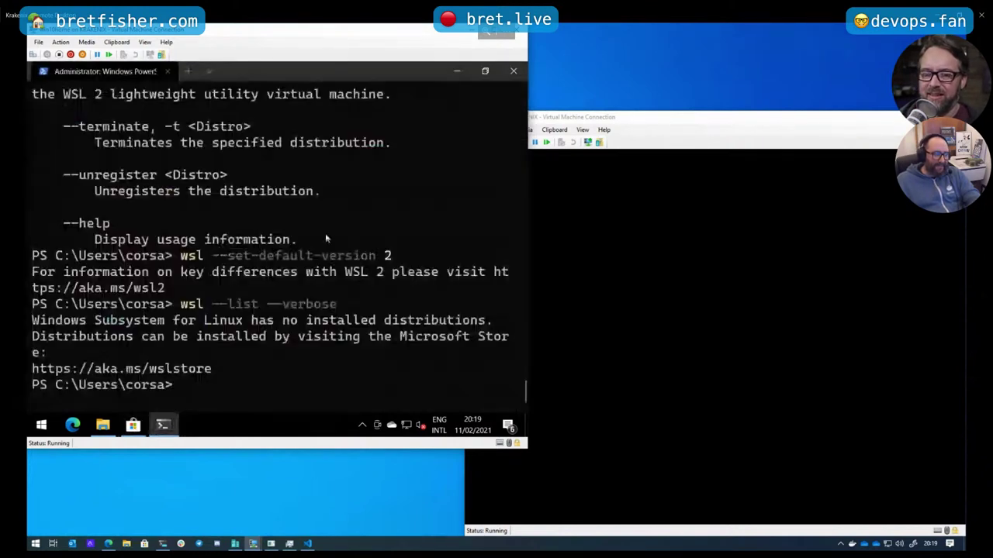
left_click(42, 426)
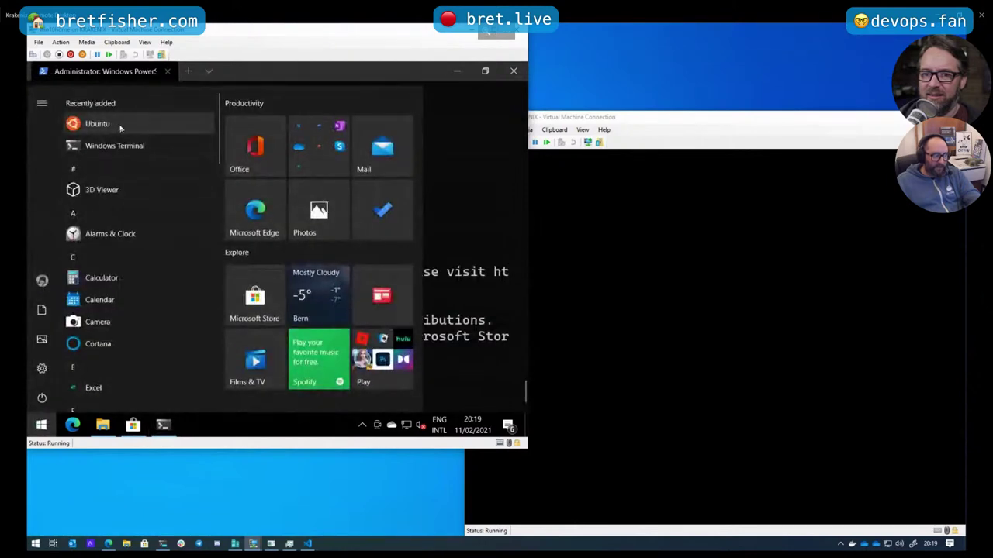
left_click(455, 72)
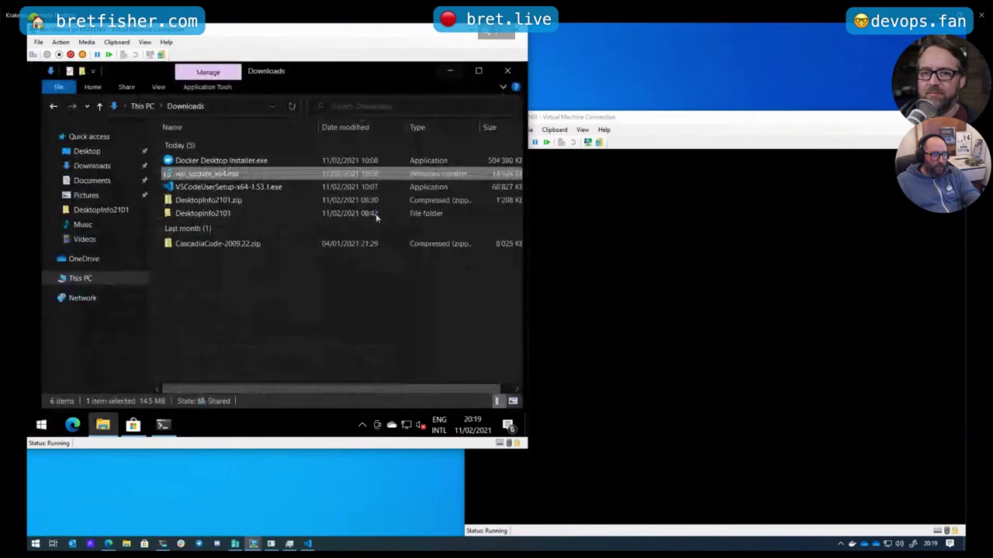
left_click(163, 425)
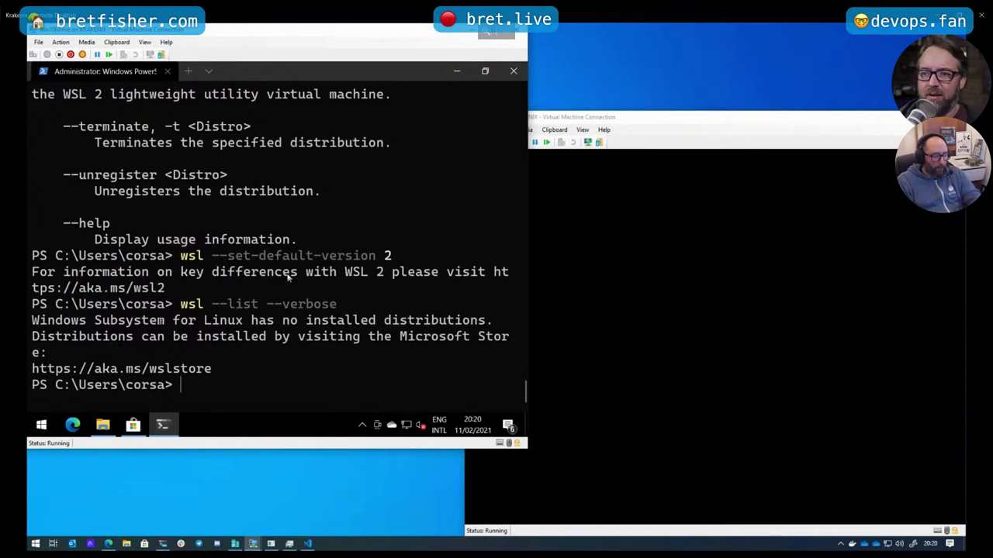
Clear the terminal and run ubuntu.exe to install the Ubuntu distribution
key("ctrl+l")
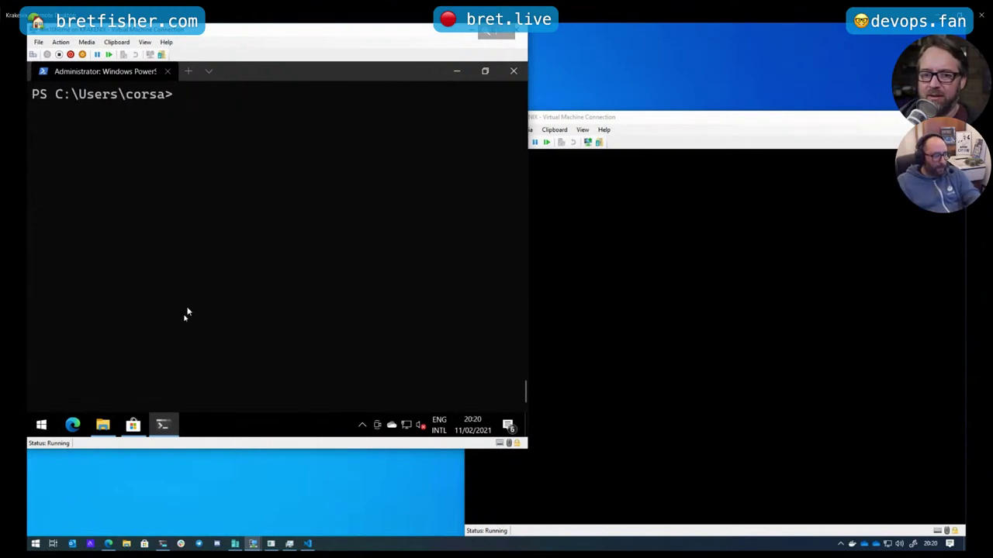
left_click(45, 422)
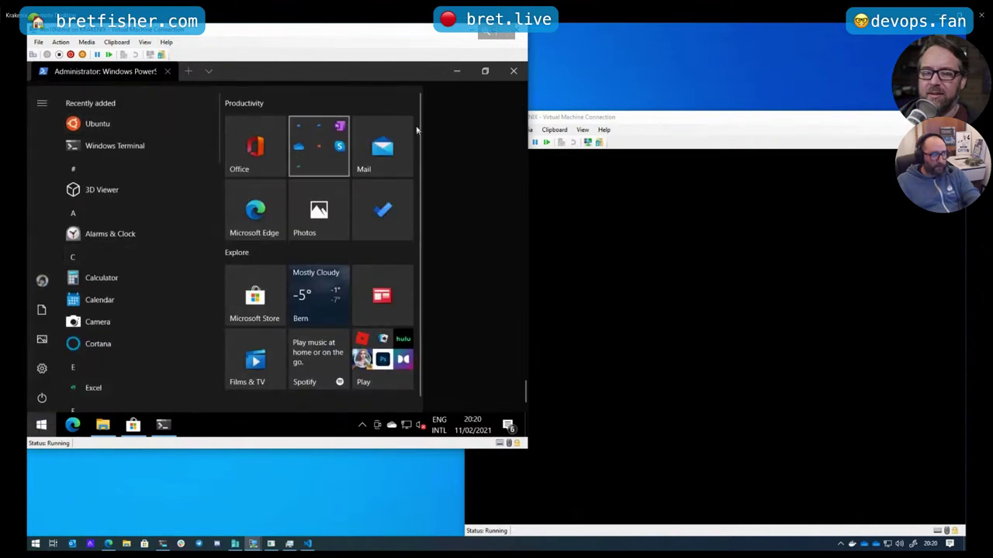
left_click(458, 134)
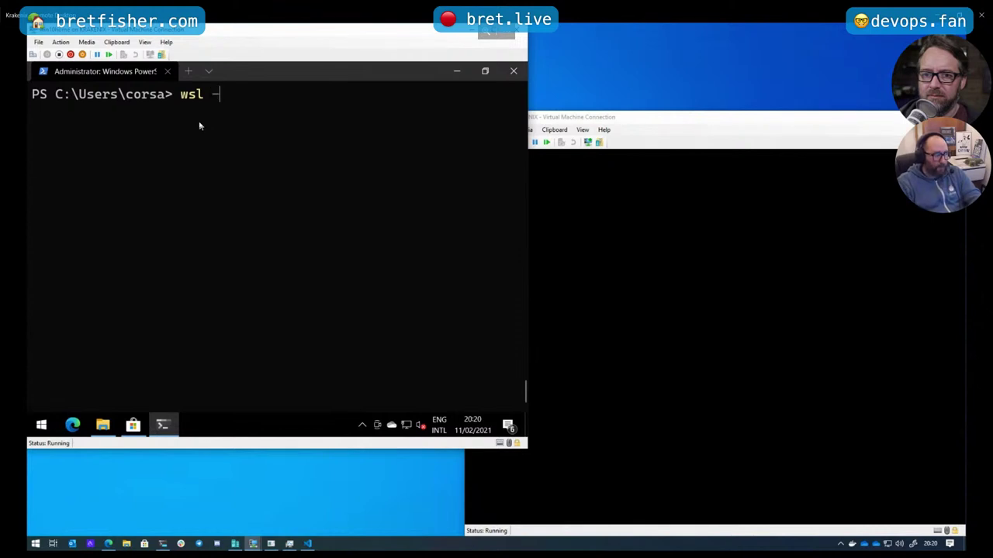
type("wsl -d ubun")
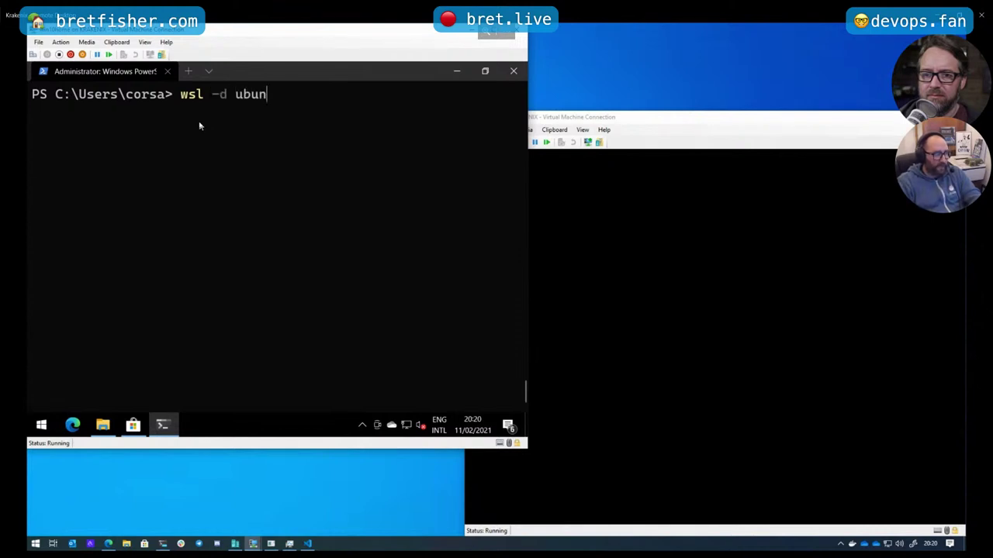
key("BackSpace")
key("BackSpace")
key("BackSpace")
key("BackSpace")
key("BackSpace")
key("BackSpace")
key("BackSpace")
key("BackSpace")
key("BackSpace")
key("BackSpace")
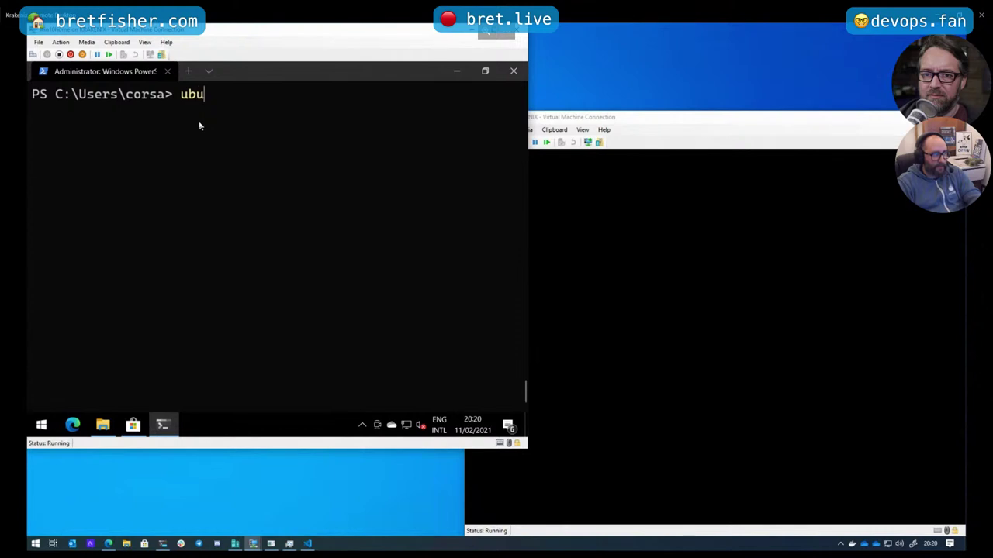
type("u.exe")
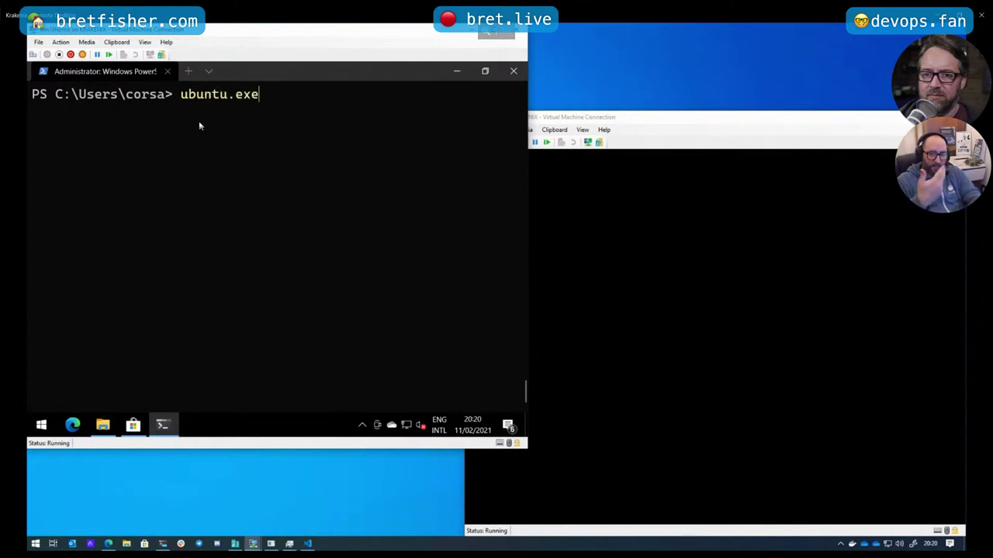
key("Return")
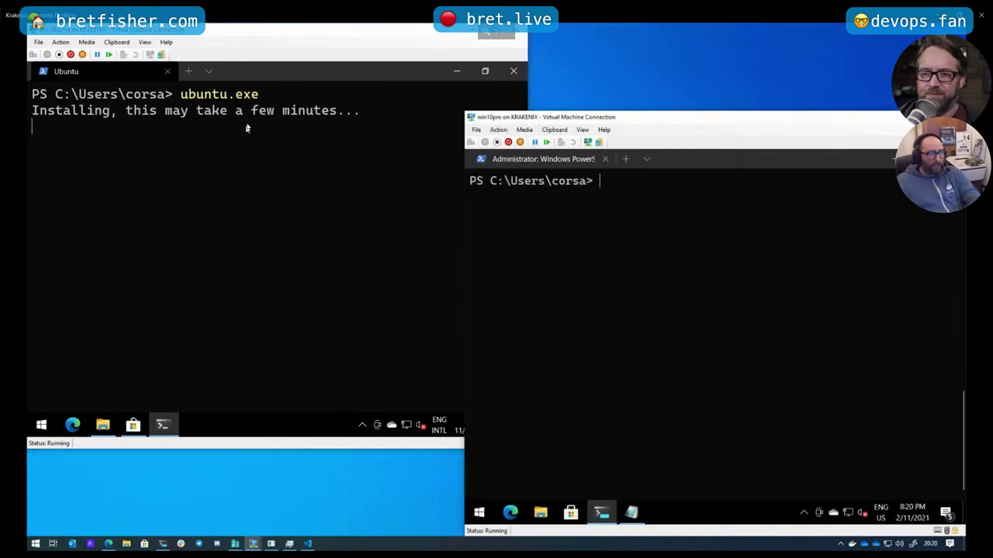
Create the new UNIX username and password, then refresh packages with sudo apt update
left_click(251, 181)
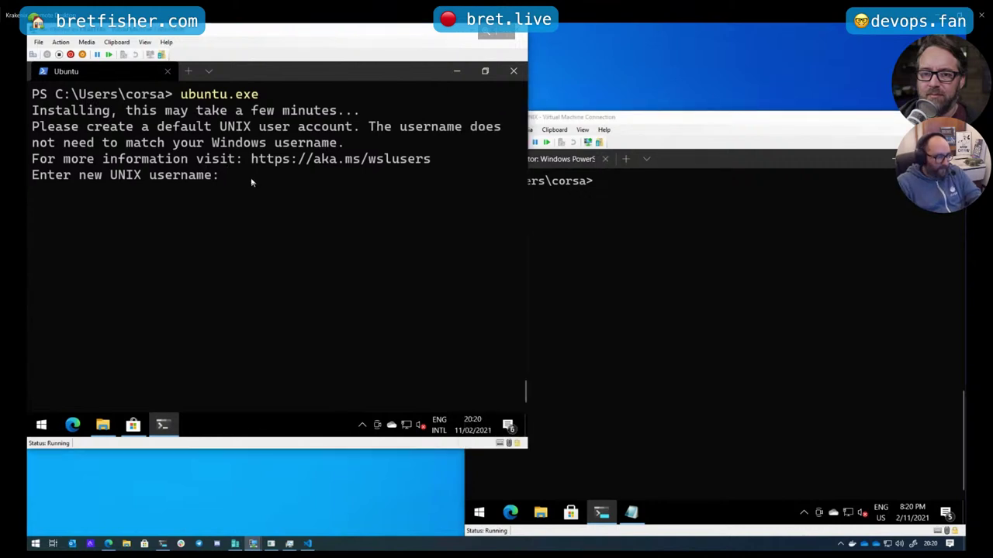
type("corsair")
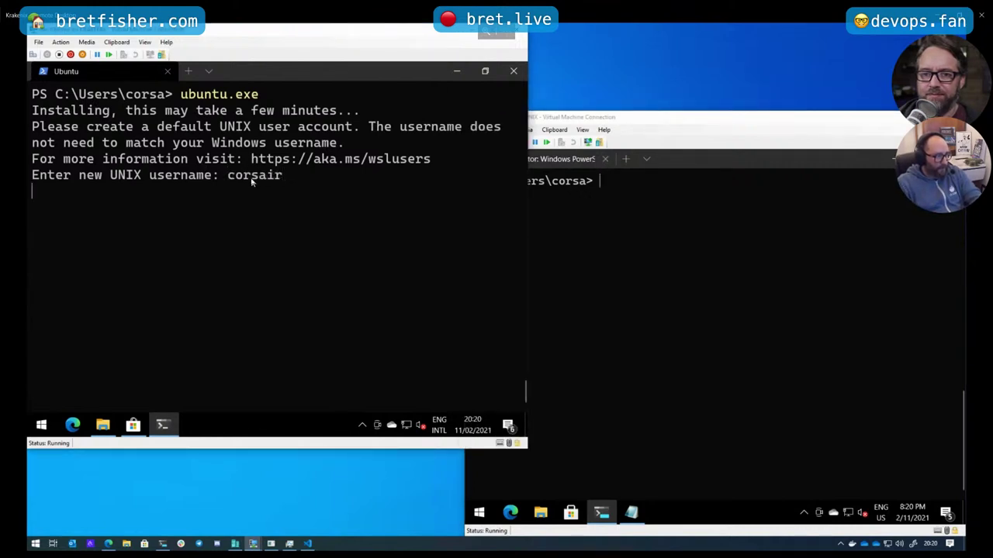
key("Return")
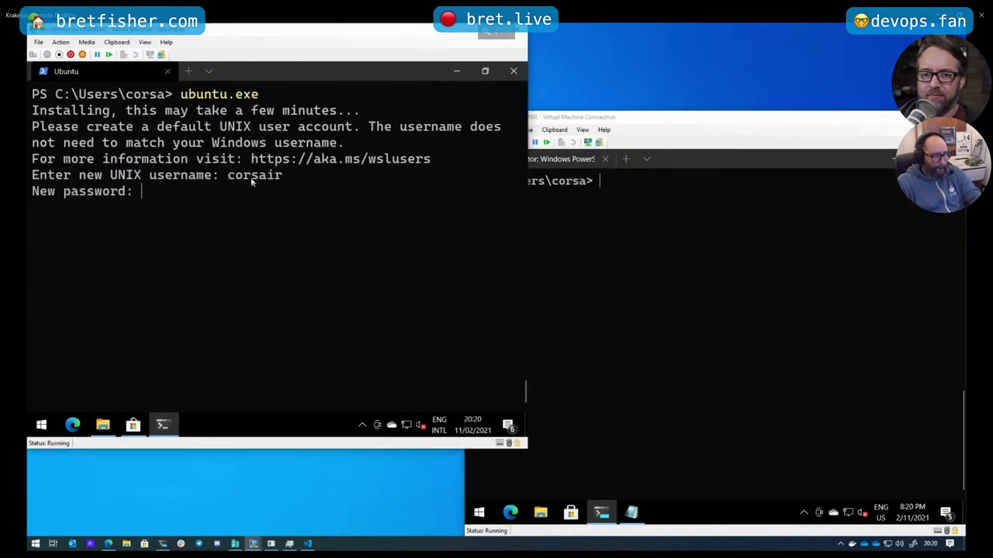
key("Return")
key("Return")
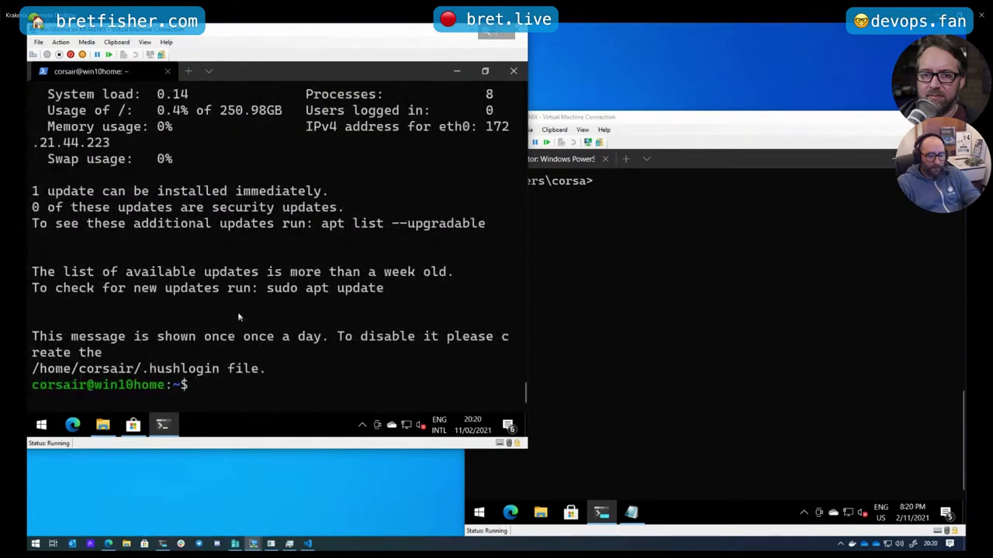
type("sudo apt update")
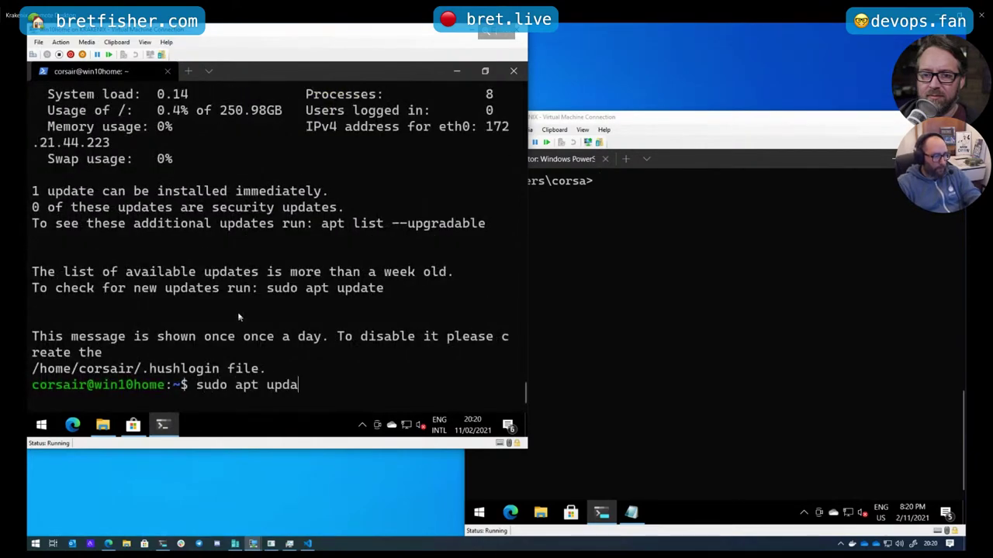
key("Return")
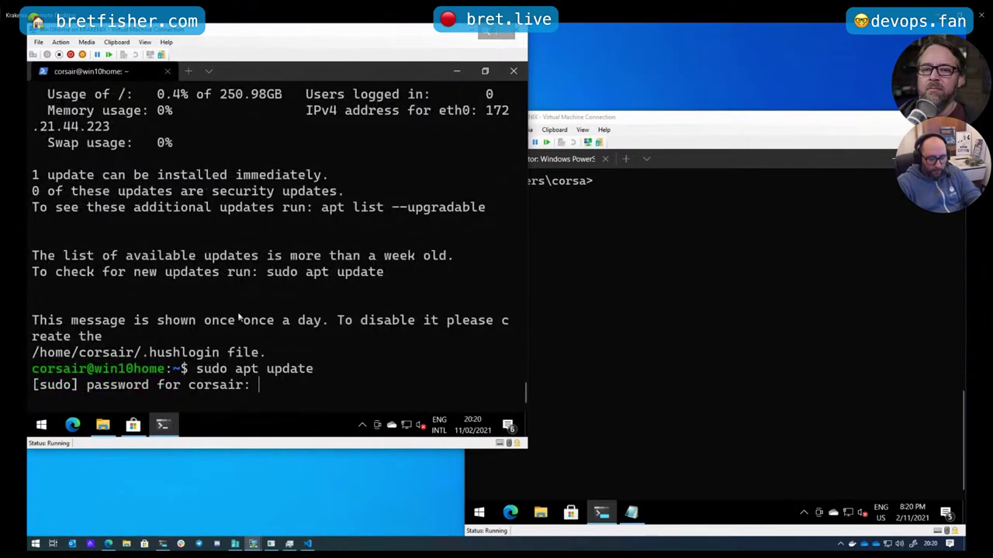
key("Return")
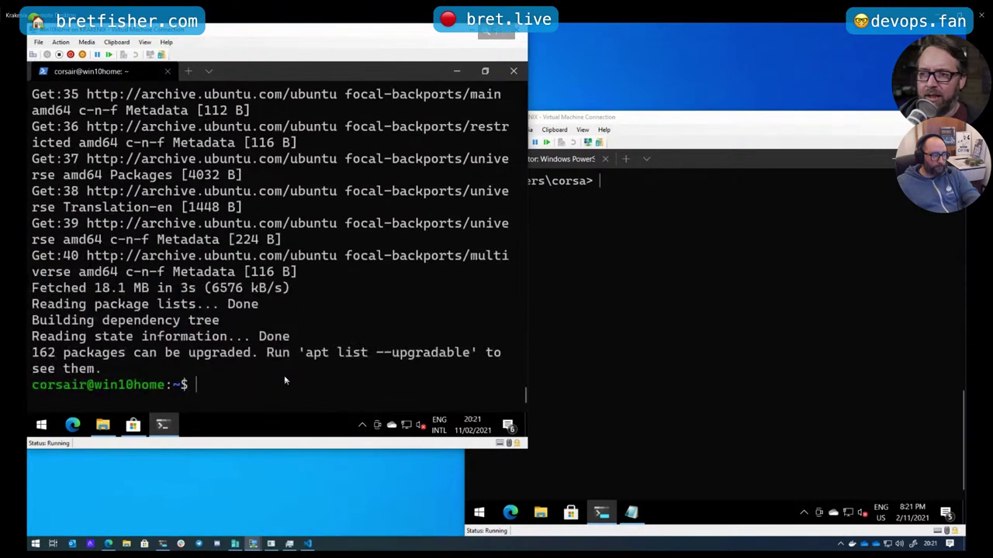
left_click(137, 425)
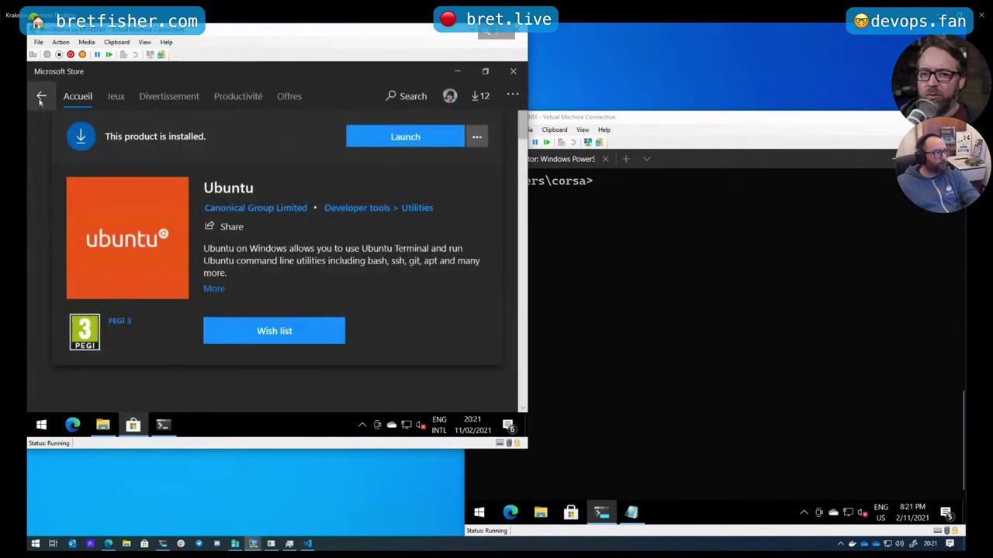
left_click(42, 96)
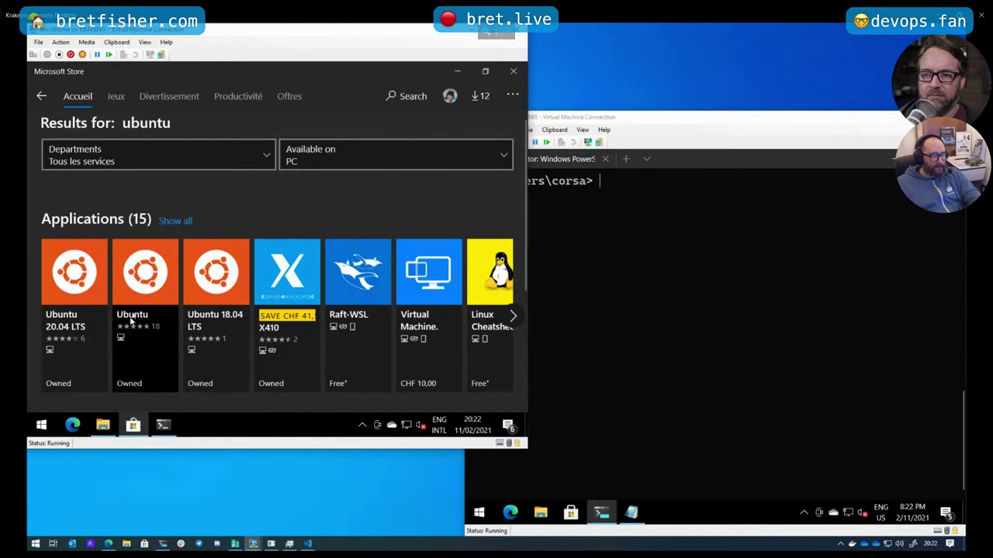
left_click(163, 424)
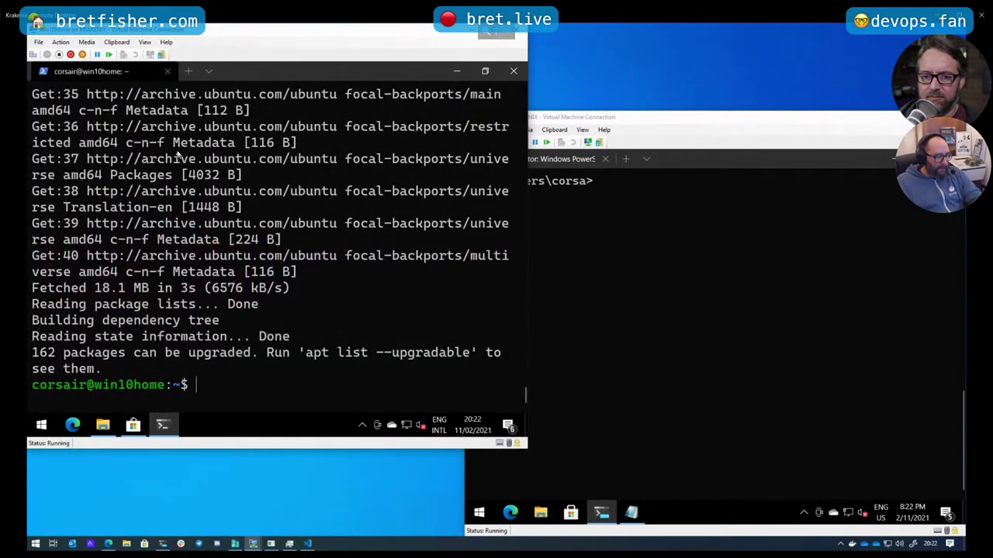
Log out of Ubuntu, confirm it runs on WSL 2 via wsl -l -v, then open the Ubuntu 20.04 LTS Store page
key("ctrl+d")
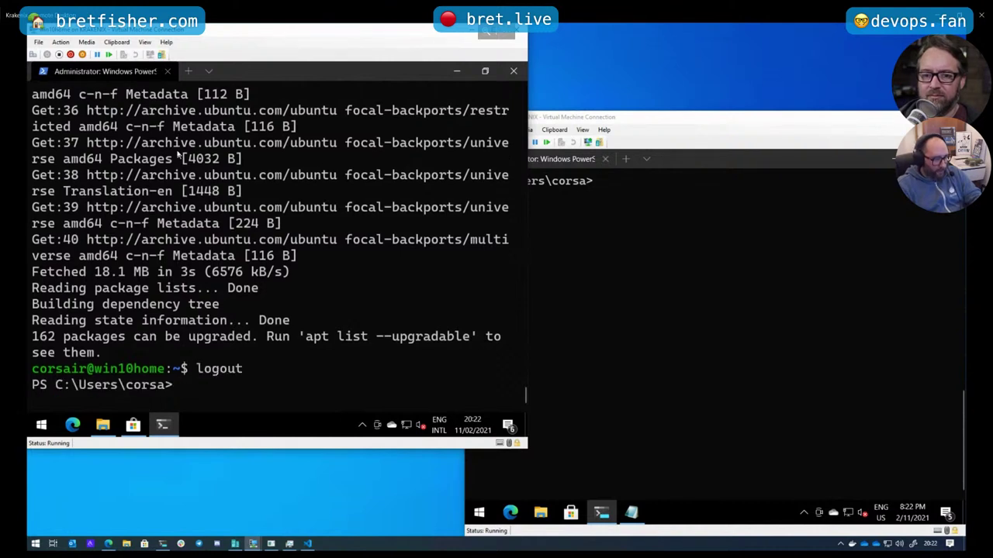
type("wsl -l -v")
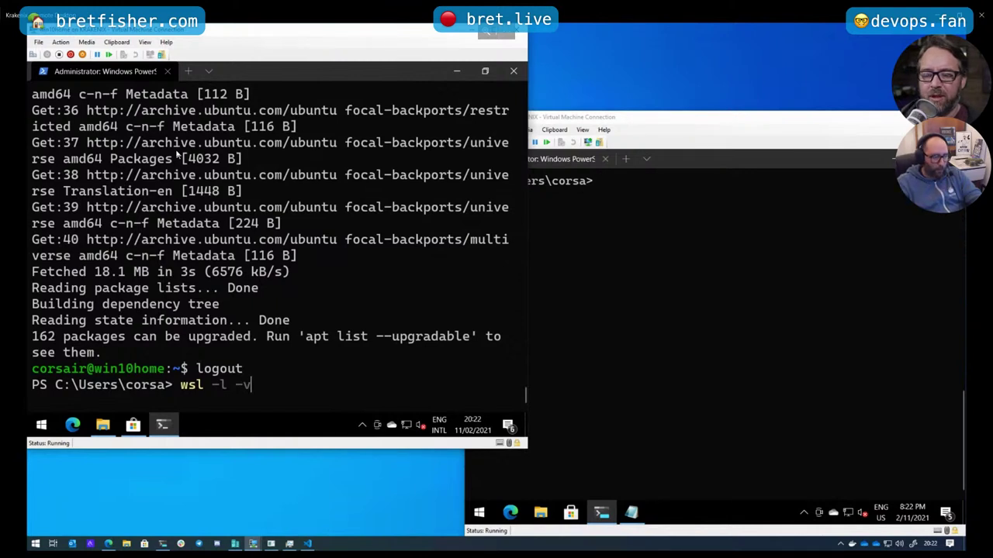
key("Return")
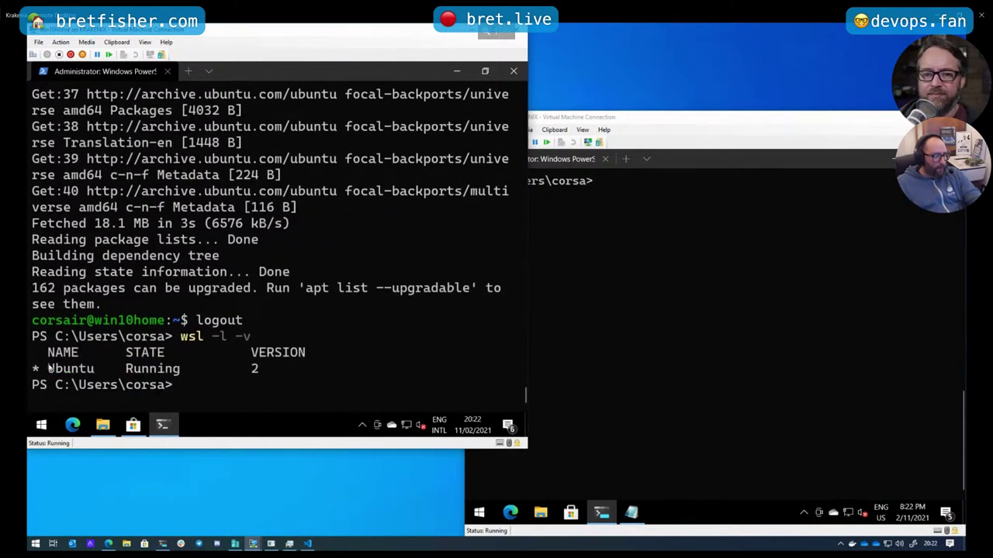
left_click_drag(50, 368, 95, 374)
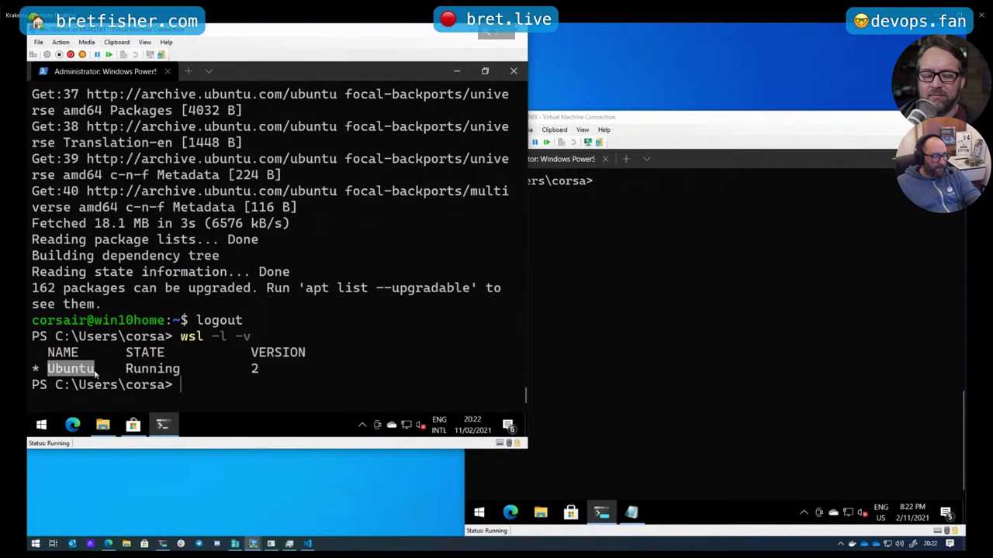
left_click(133, 425)
left_click(64, 291)
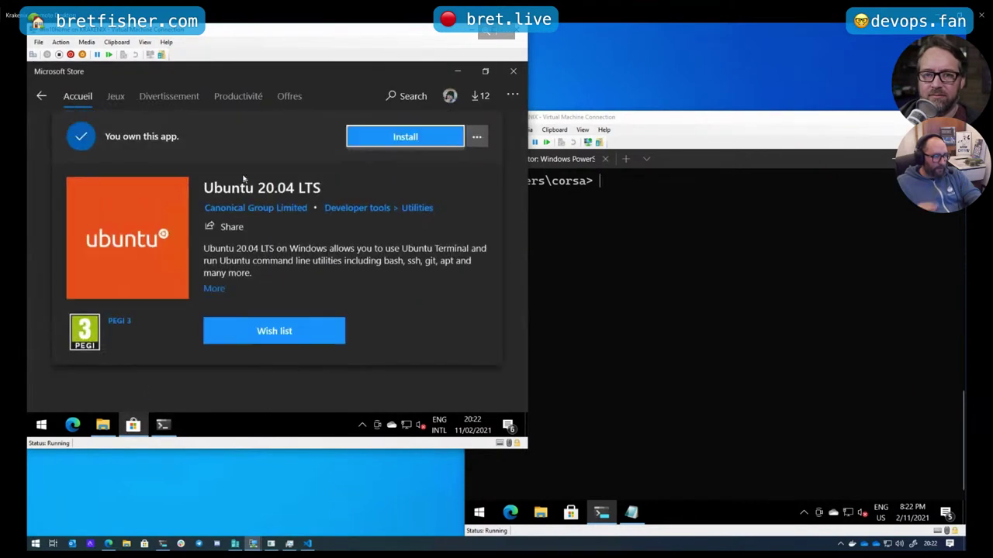
Install Ubuntu 20.04 LTS from its Store page and dismiss the installed notification
left_click(437, 138)
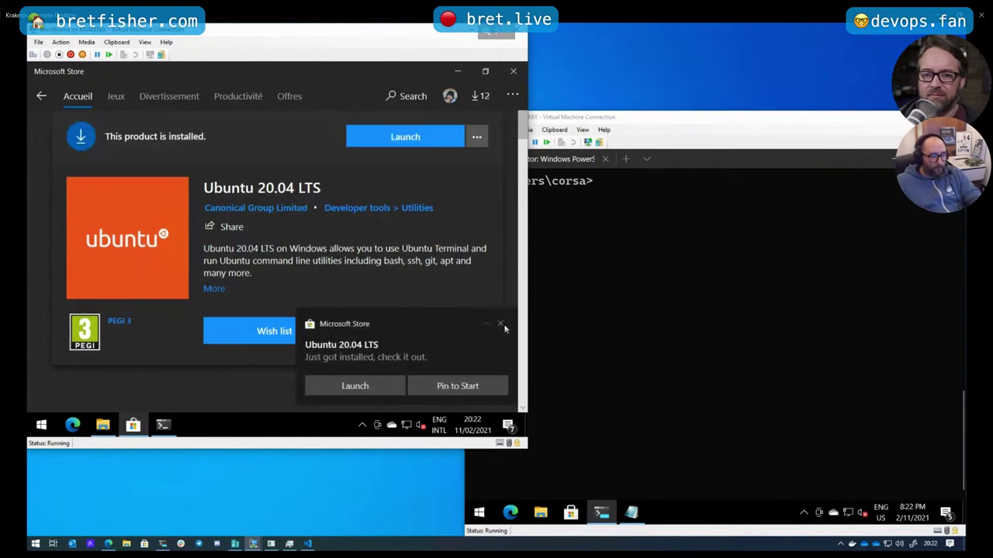
left_click(500, 324)
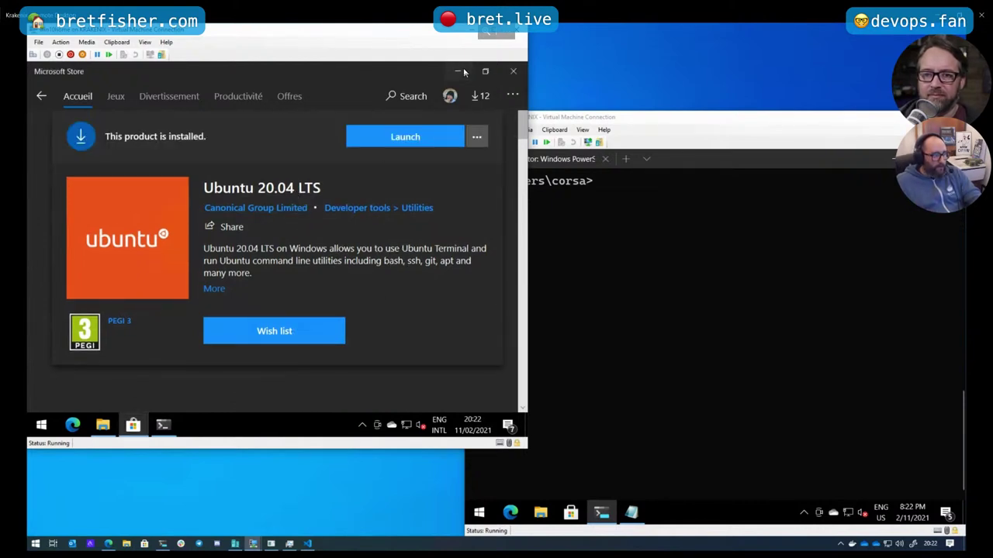
Rerun wsl -l -v in PowerShell to confirm Ubuntu is now stopped
left_click(163, 425)
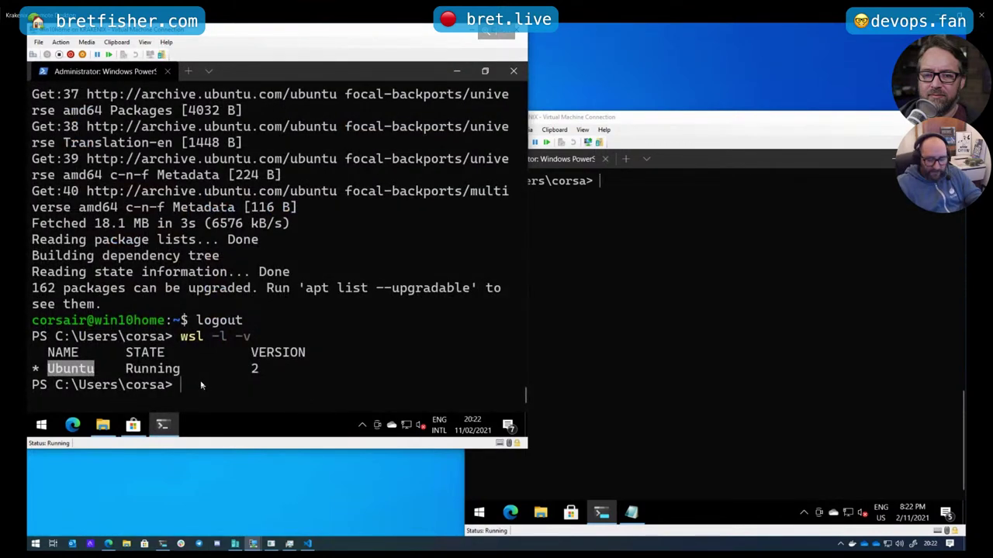
key("Up")
key("Return")
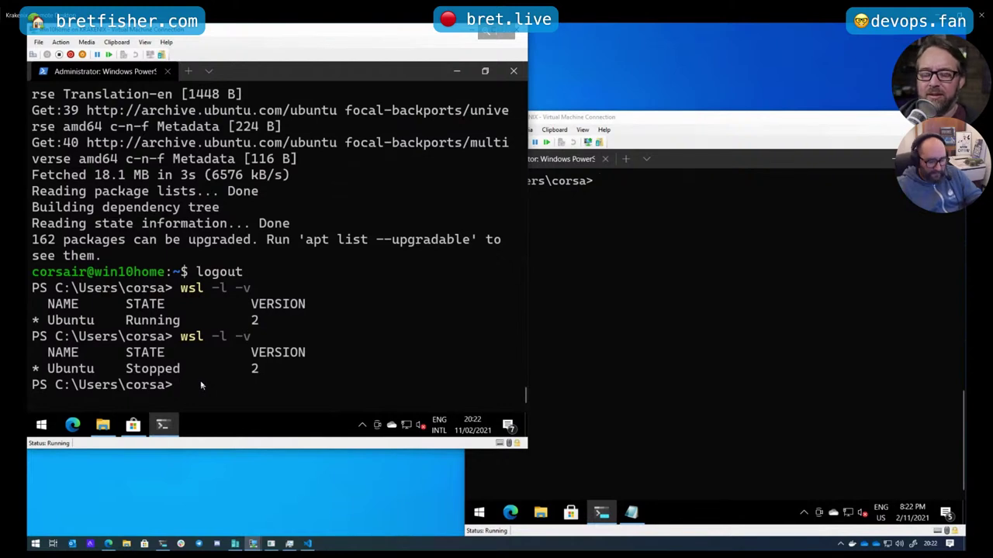
Run ubuntu2004.exe to start the Ubuntu 20.04 first-run setup
type("ubuntu.exe")
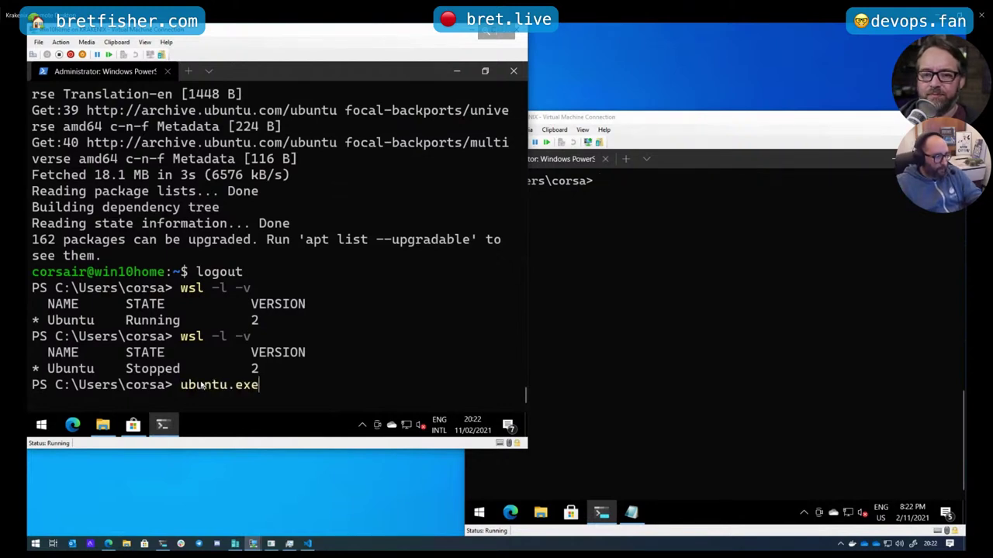
key("BackSpace")
key("BackSpace")
key("BackSpace")
key("BackSpace")
type("2004.exe")
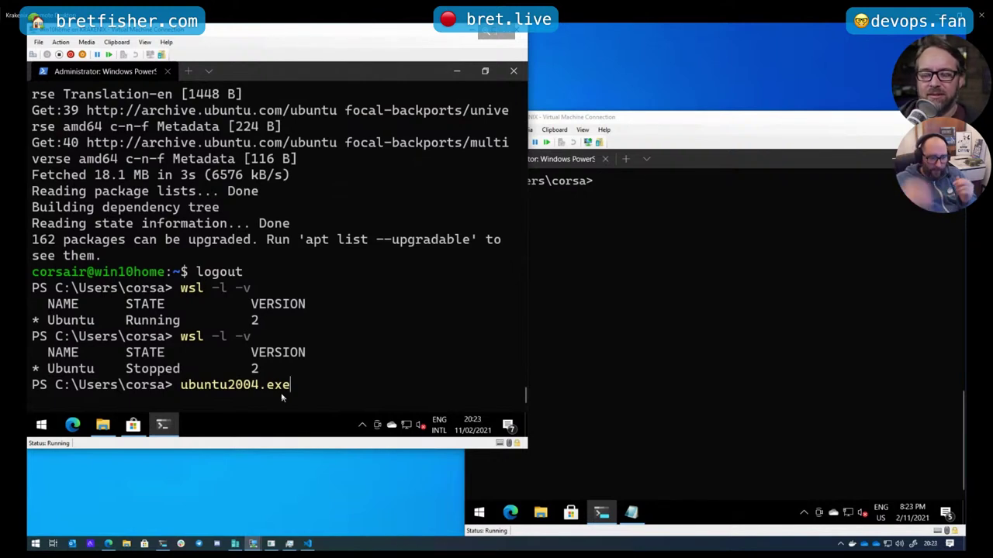
key("Return")
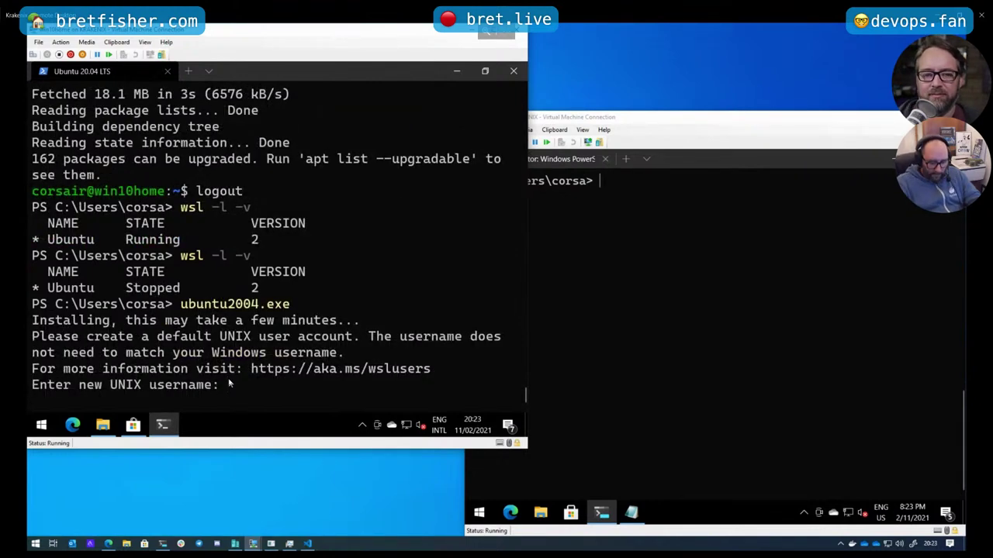
Split the terminal side by side via the command palette, then close that pane with exit
type("P")
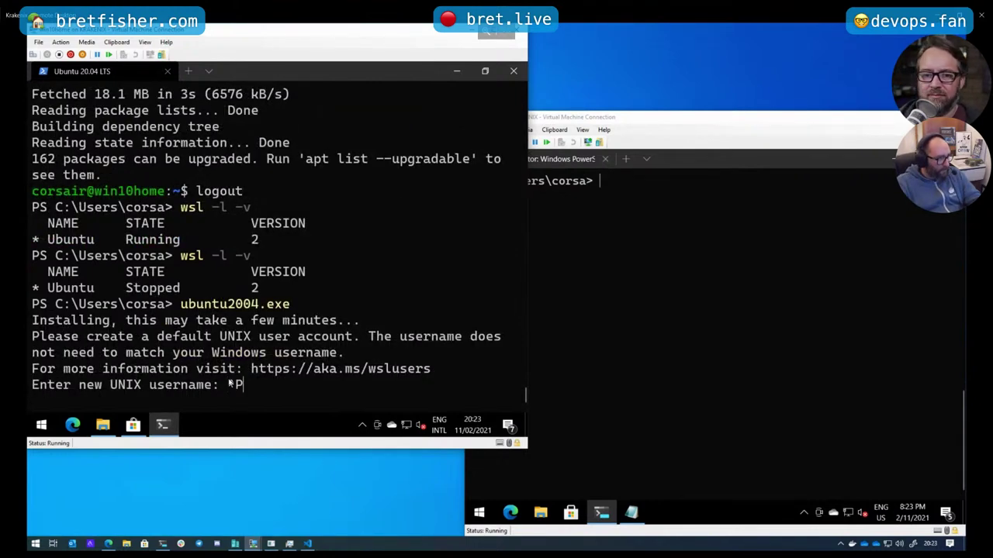
key("ctrl+shift+p")
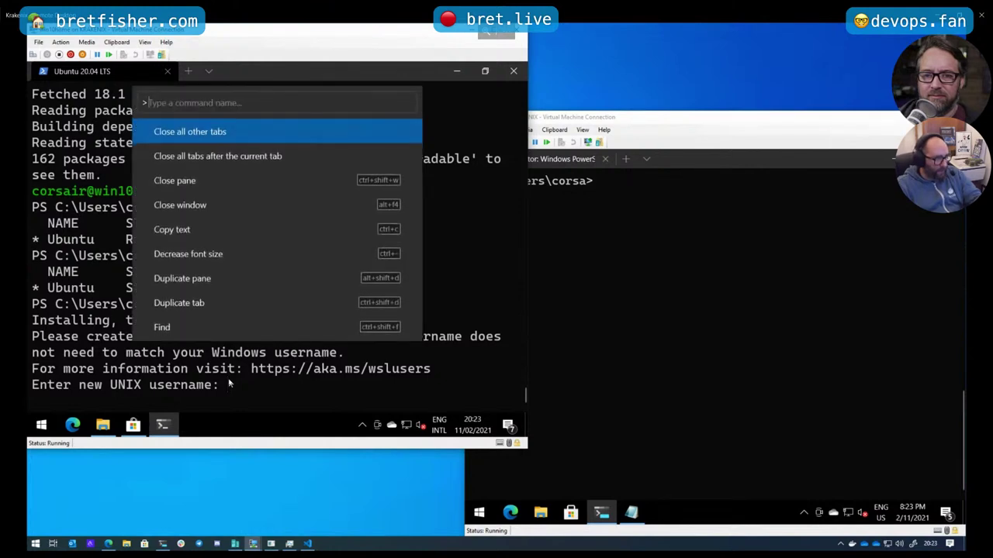
type("spli")
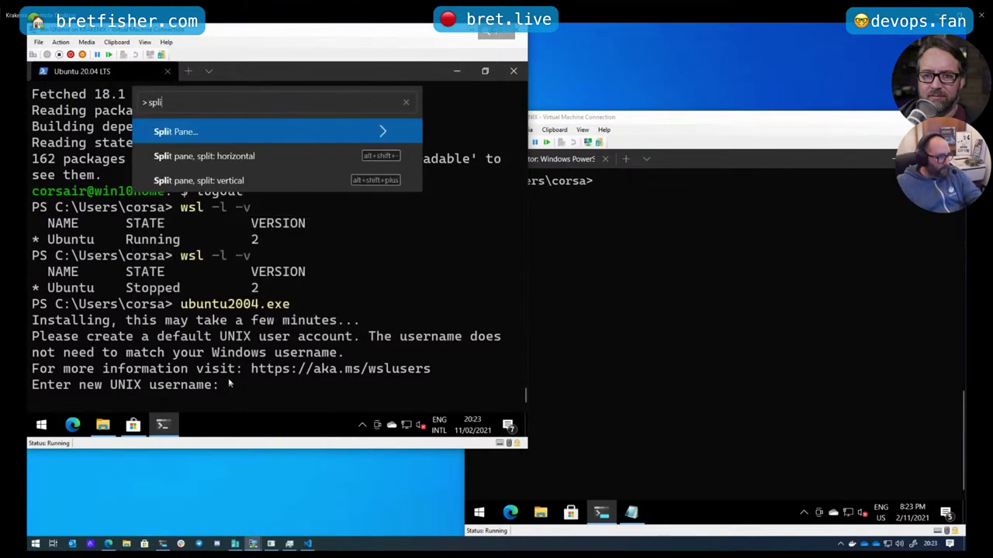
left_click(238, 181)
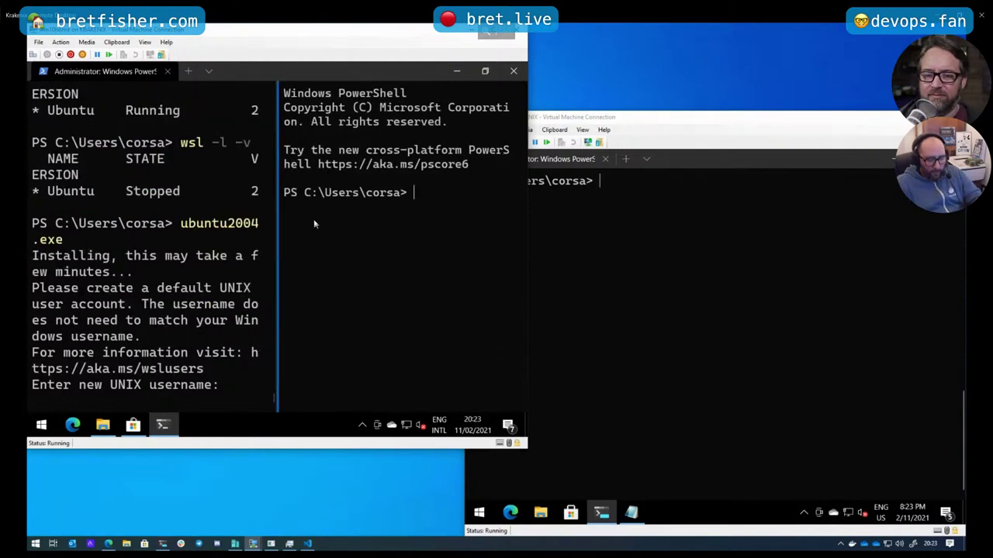
type("exit")
key("Return")
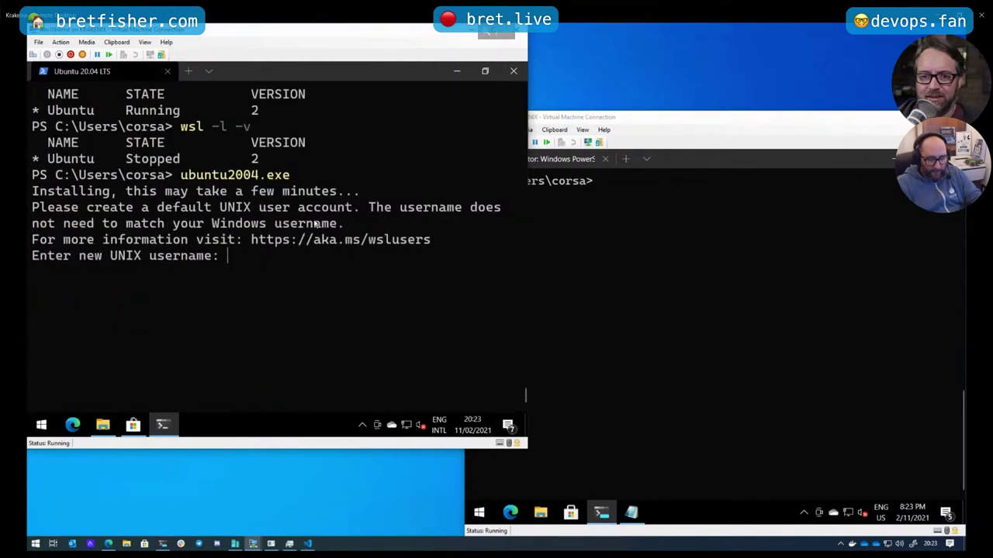
Split the terminal horizontally to add a PowerShell pane below
key("ctrl+shift+p")
type("spli")
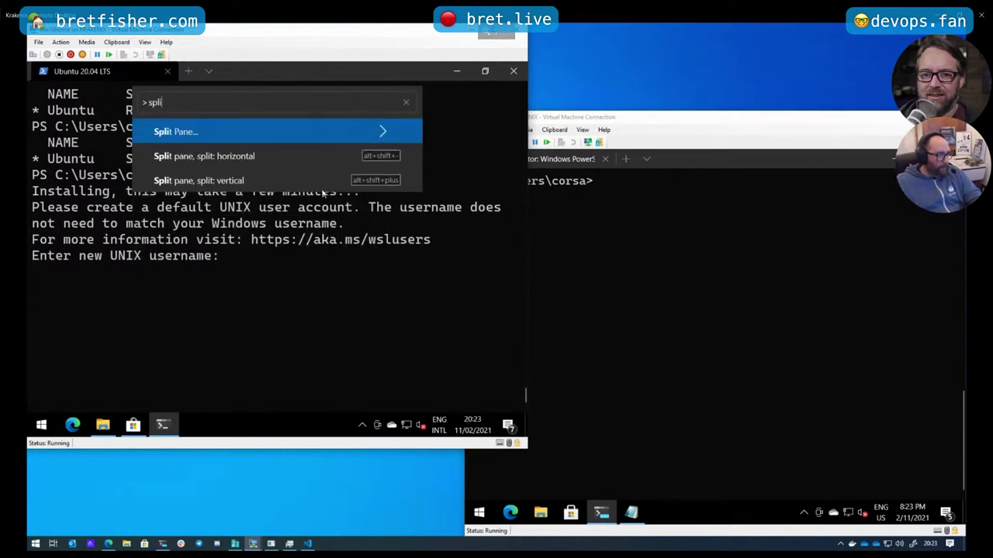
left_click(300, 156)
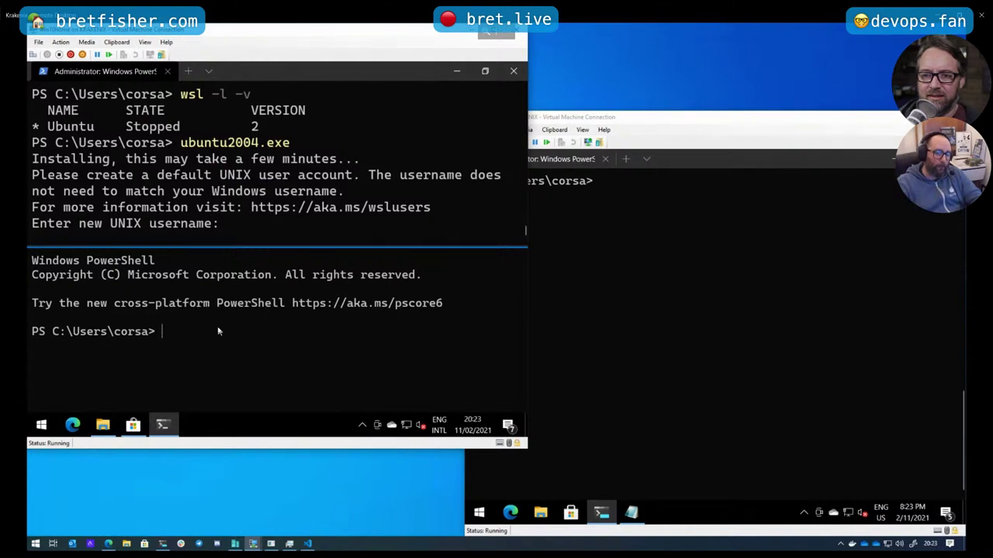
In the lower pane, try ubuntu.exe, then open an Ubuntu shell with wsl --distribution ubuntu
type("ubuntu.exe")
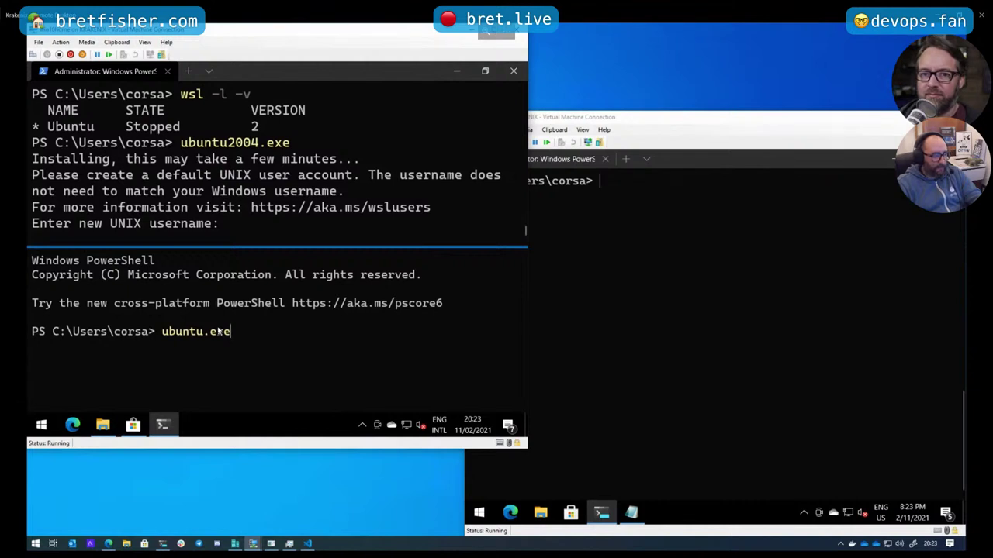
key("Return")
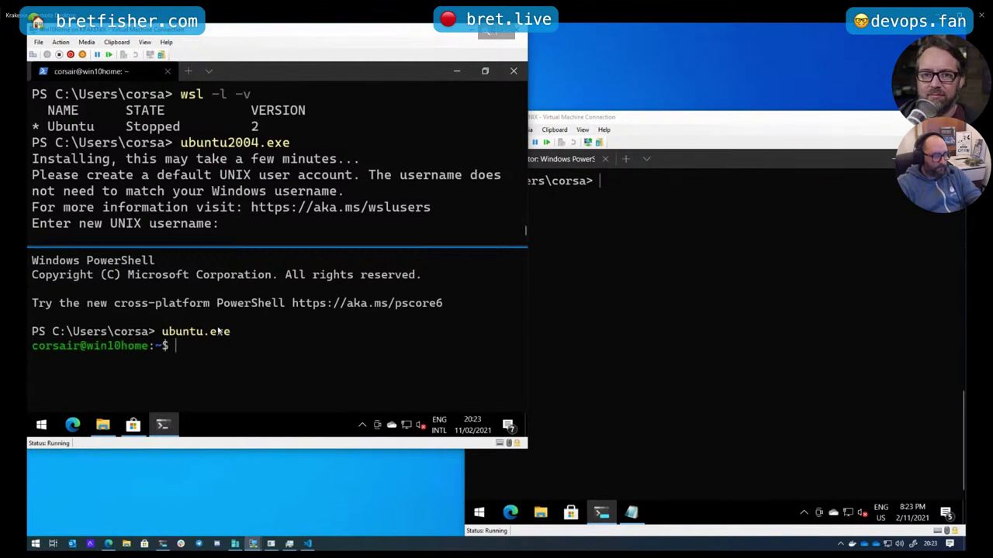
key("ctrl+d")
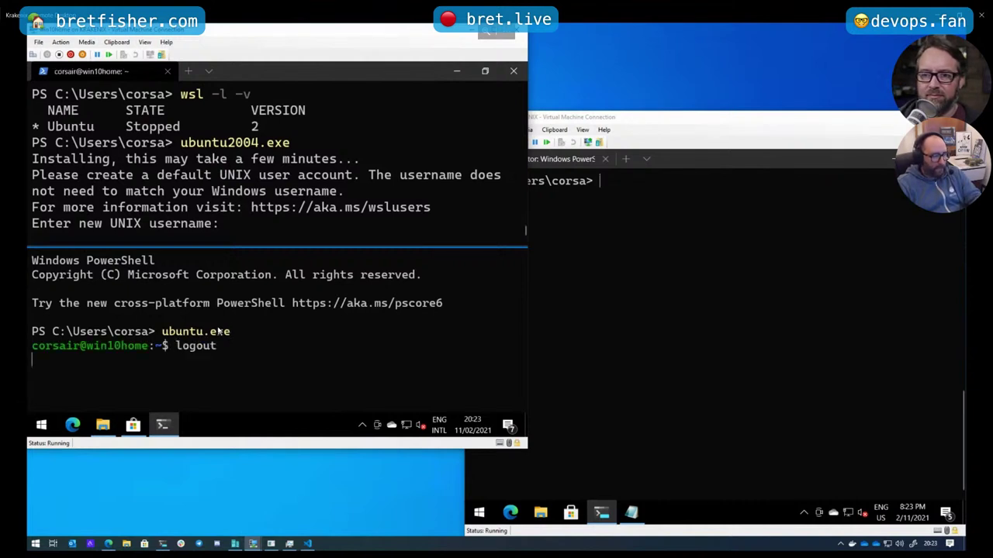
type("wsl -d")
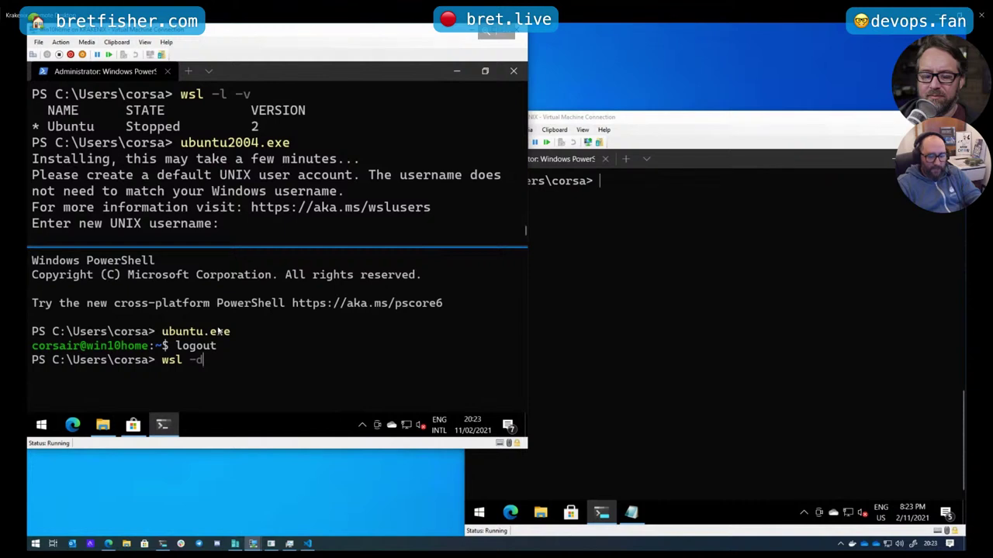
key("BackSpace")
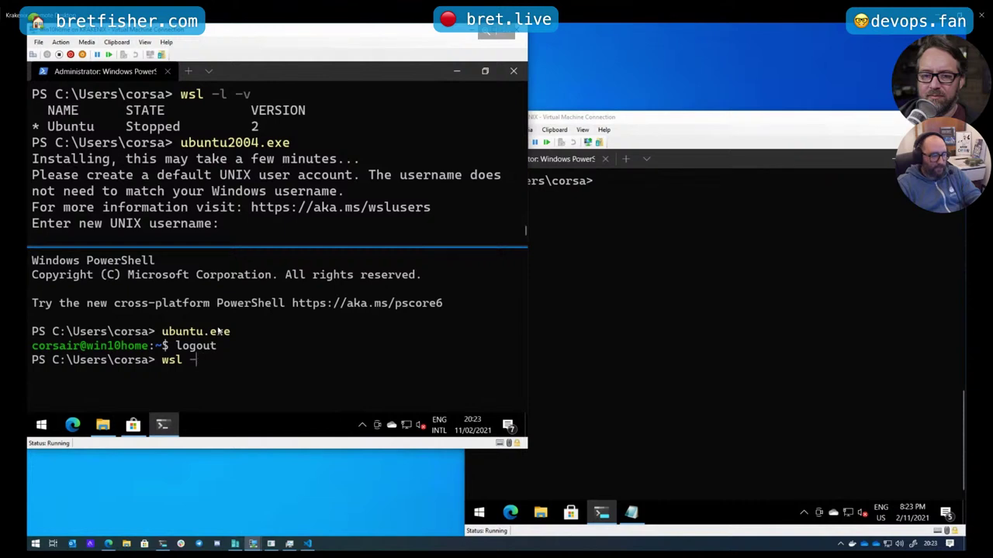
type("-dist")
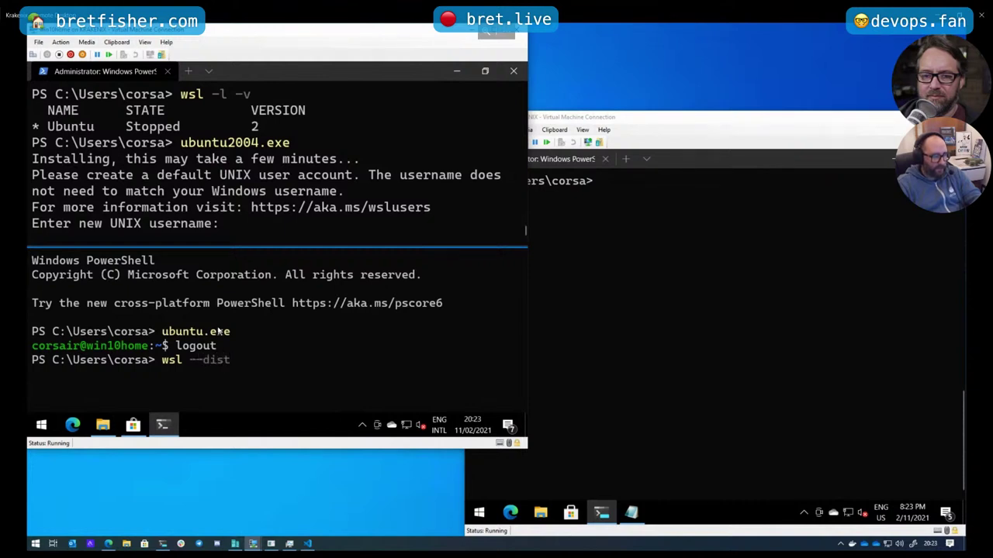
type("ribution ub")
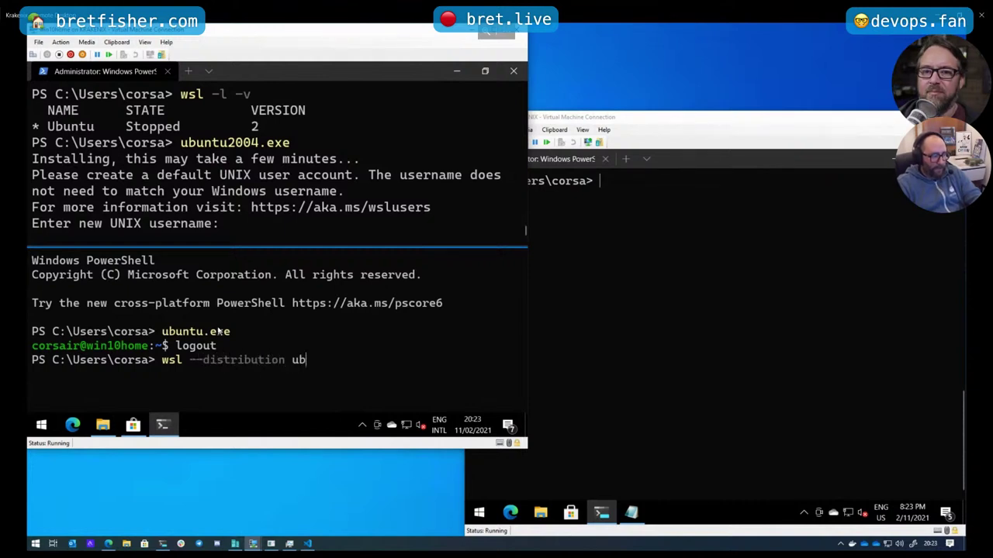
type("untu")
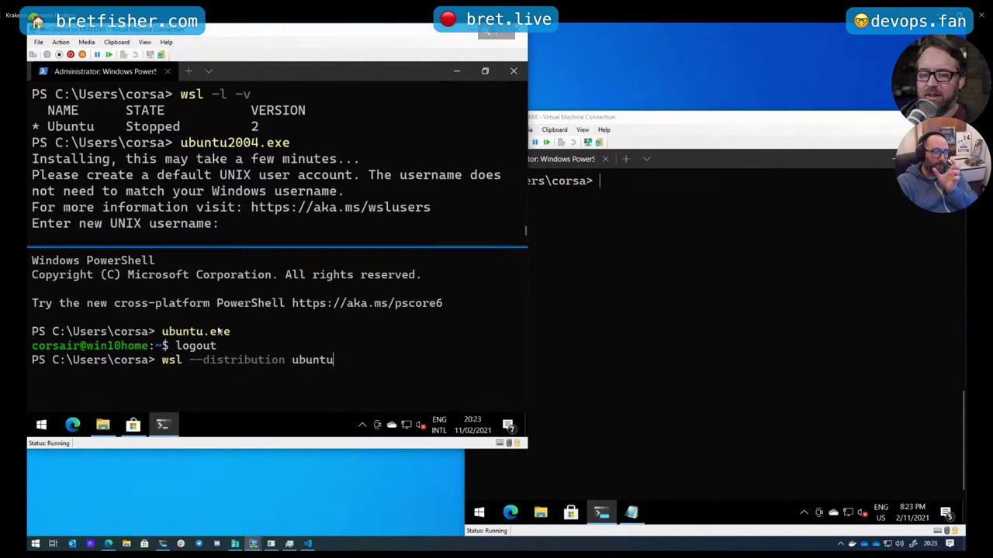
key("Return")
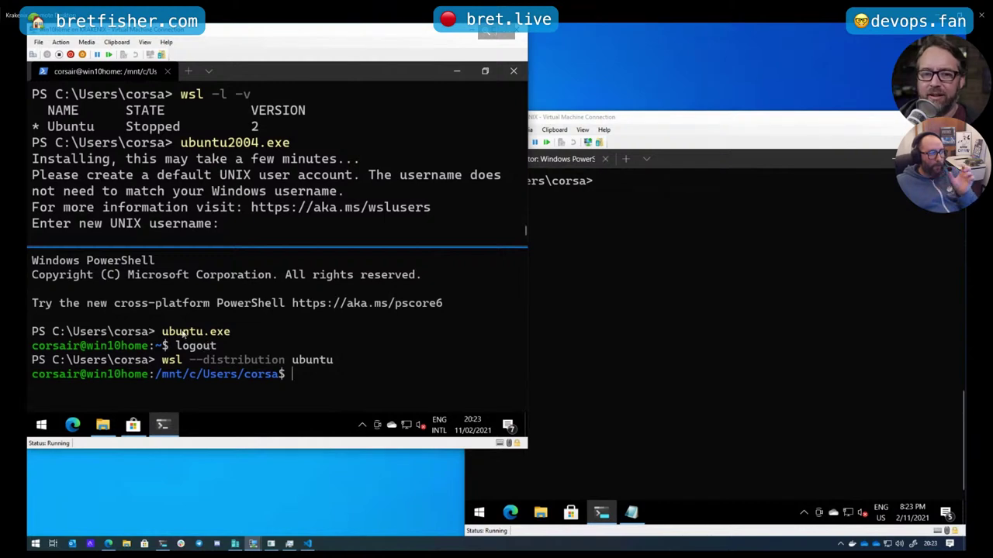
left_click_drag(38, 332, 228, 333)
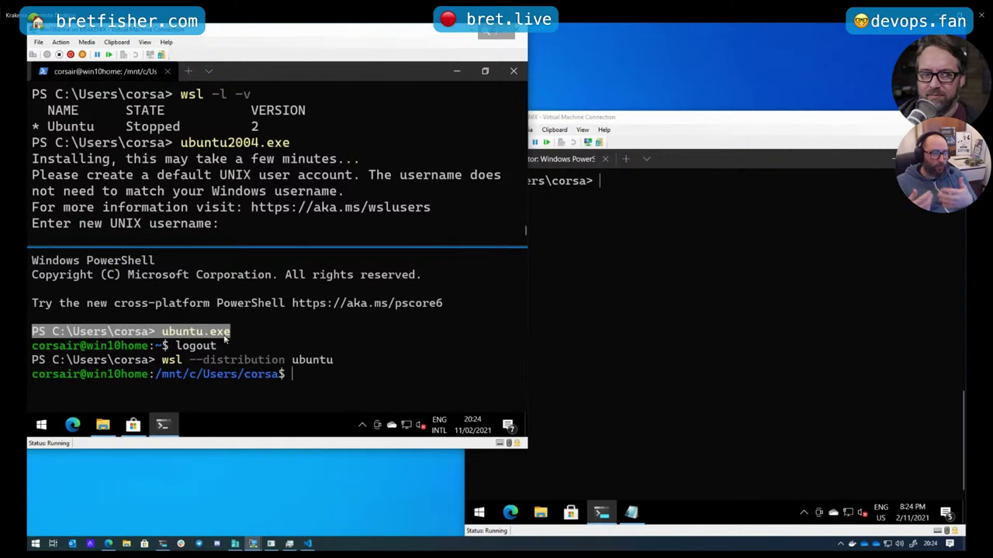
left_click_drag(101, 352, 163, 351)
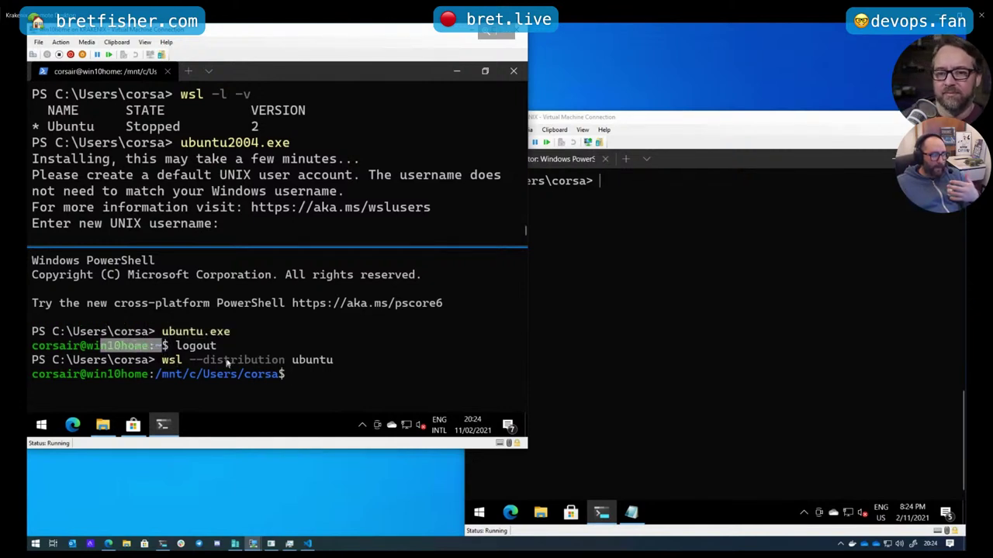
left_click_drag(163, 362, 47, 362)
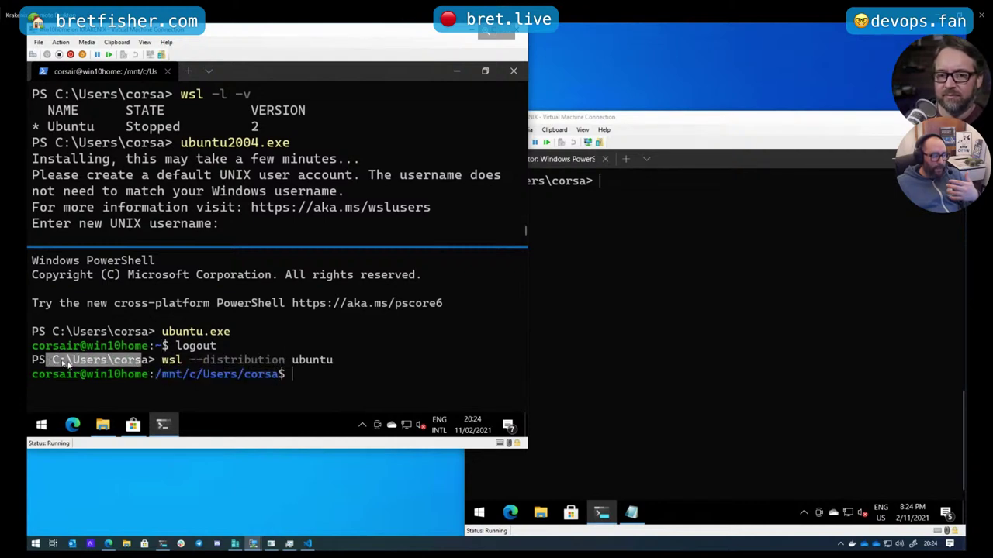
left_click_drag(156, 374, 279, 375)
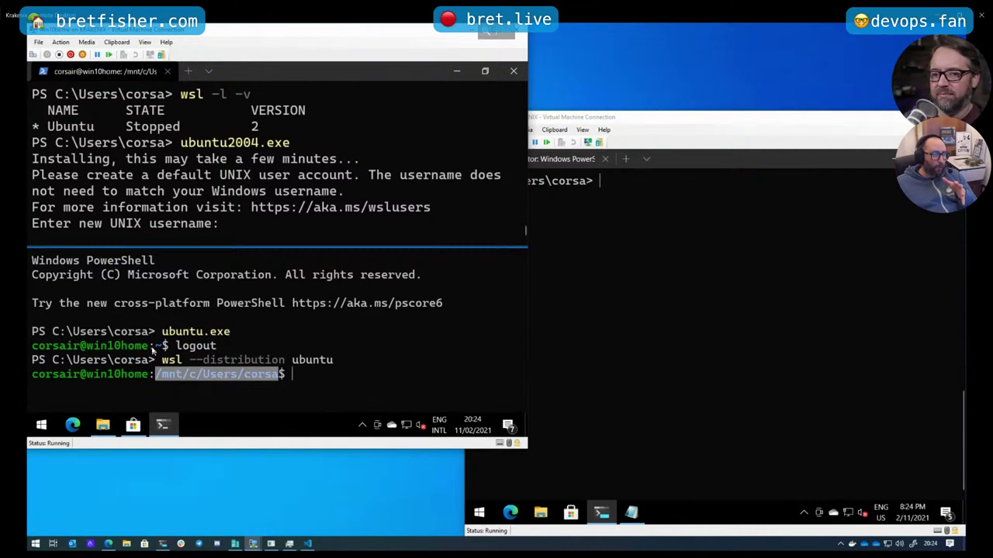
left_click_drag(150, 347, 161, 347)
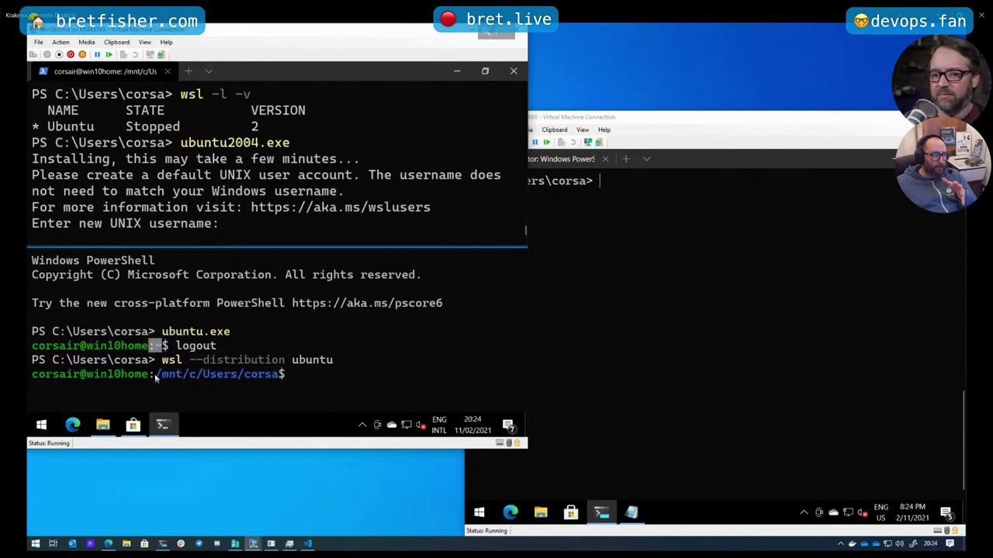
left_click_drag(53, 360, 145, 367)
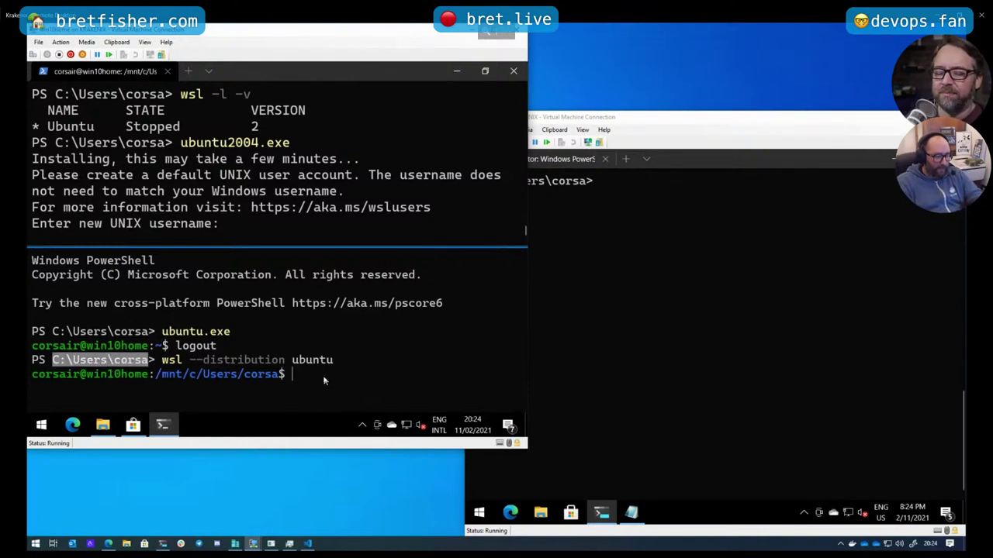
List the files in the current WSL folder and scroll through the output
type("ls")
key("Return")
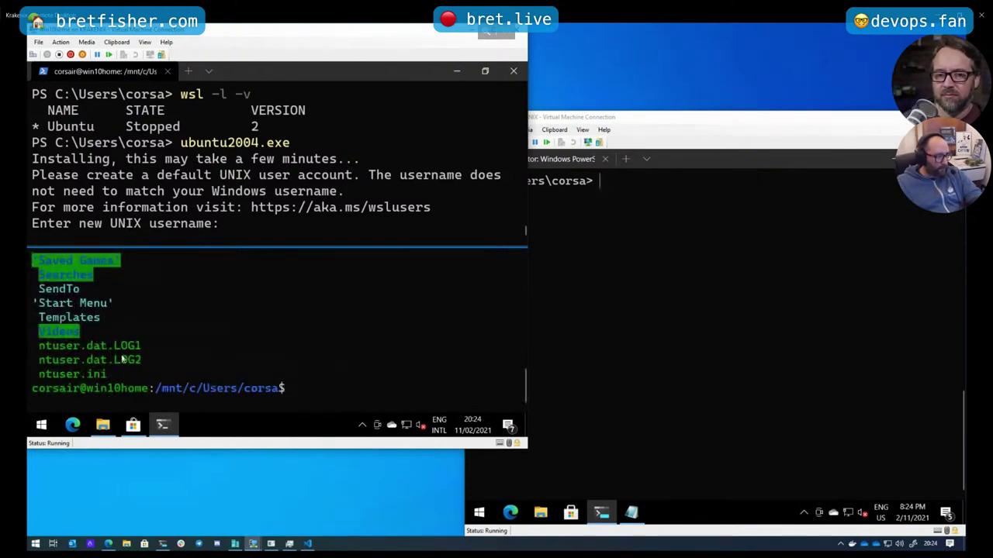
scroll(121, 357, "up", 4)
scroll(121, 357, "down", 1)
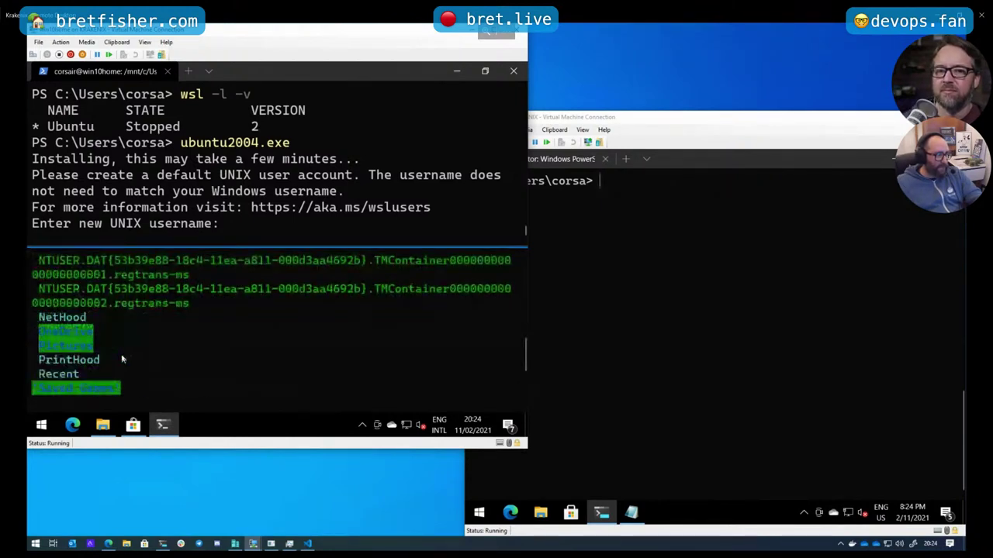
scroll(121, 358, "up", 1)
scroll(116, 341, "down", 2)
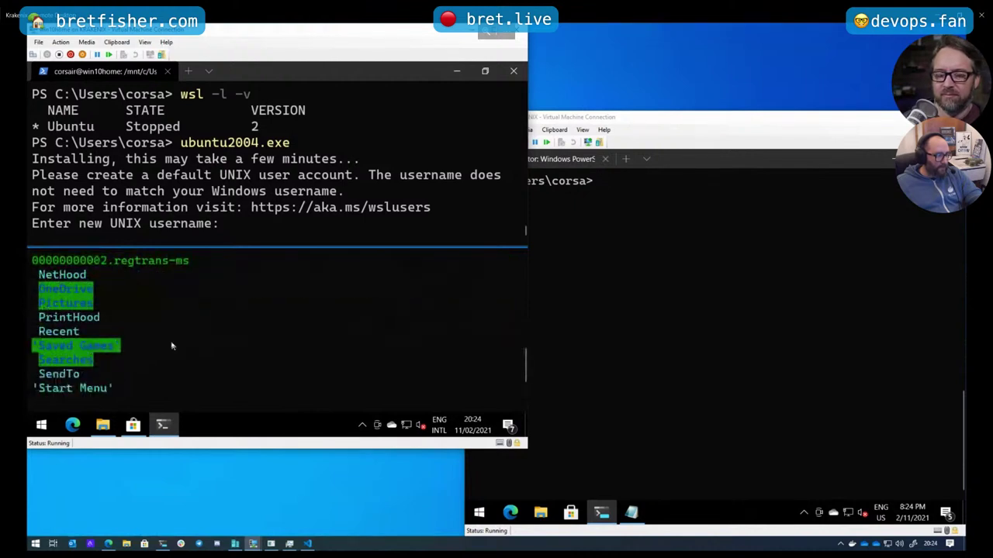
scroll(171, 340, "up", 3)
scroll(171, 341, "down", 5)
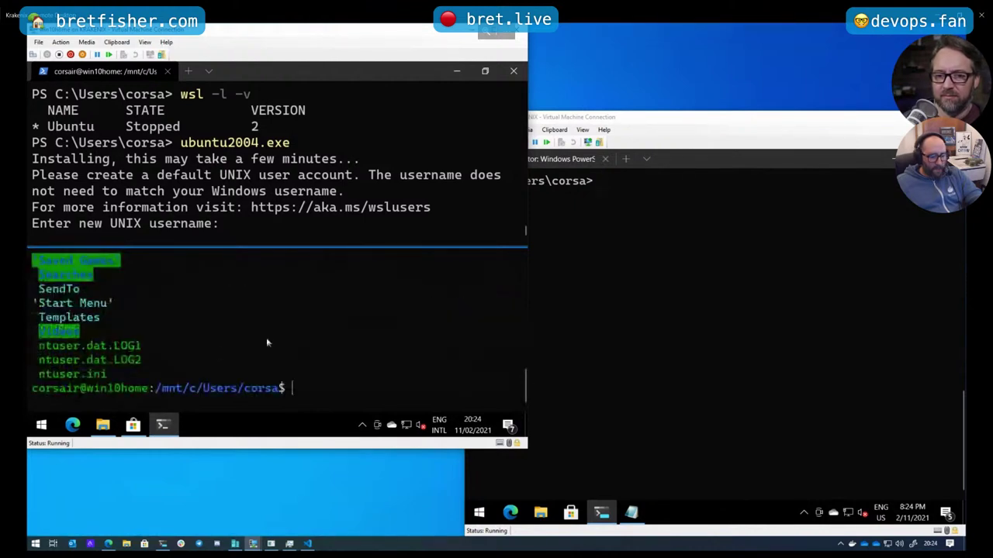
Go to the Linux home folder and list its contents, including hidden files (ls -a)
type("cd")
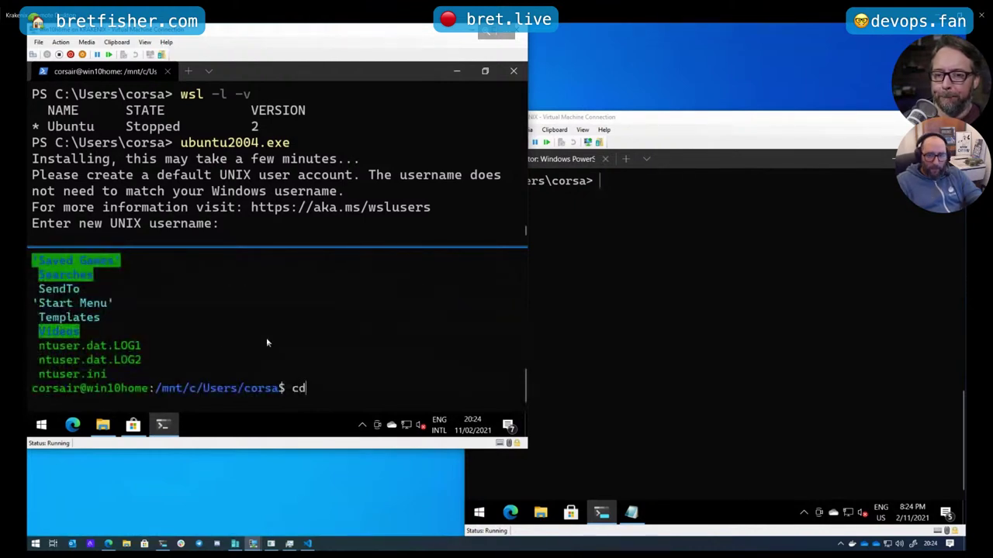
key("Return")
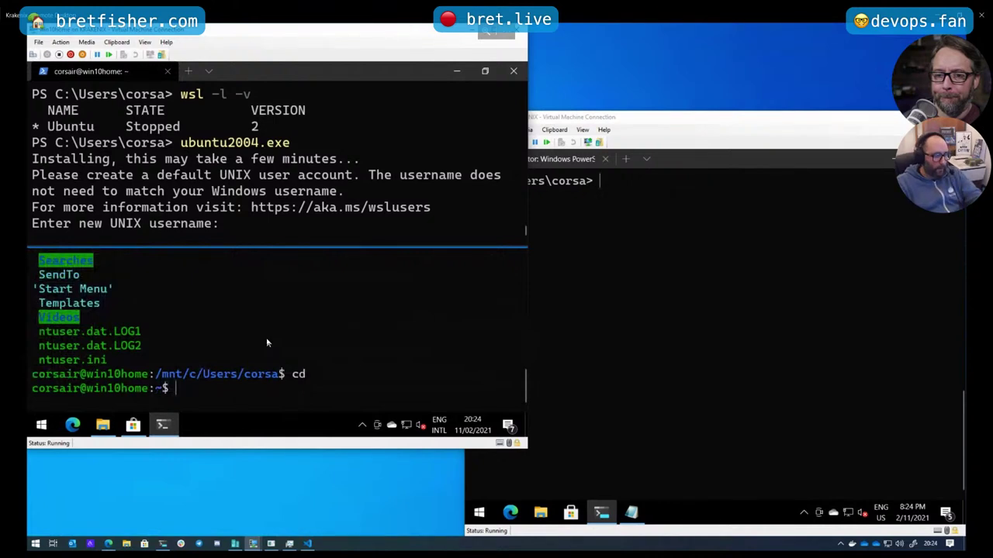
type("ls")
key("Return")
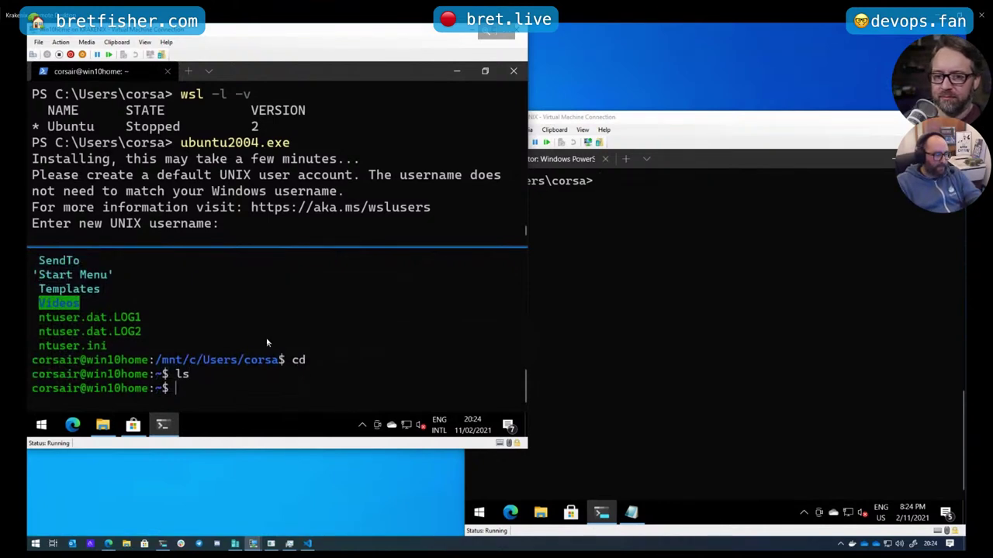
type("ls ")
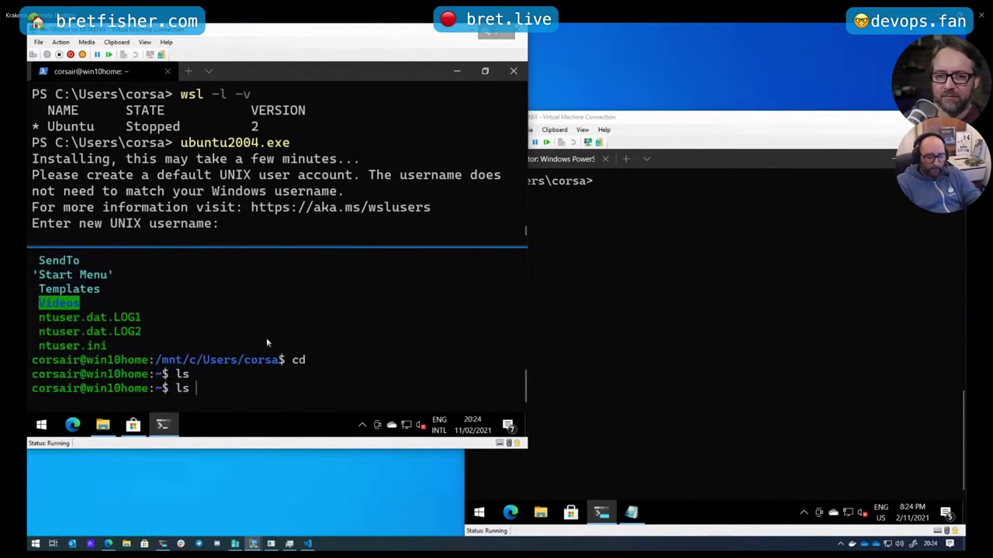
type("-a")
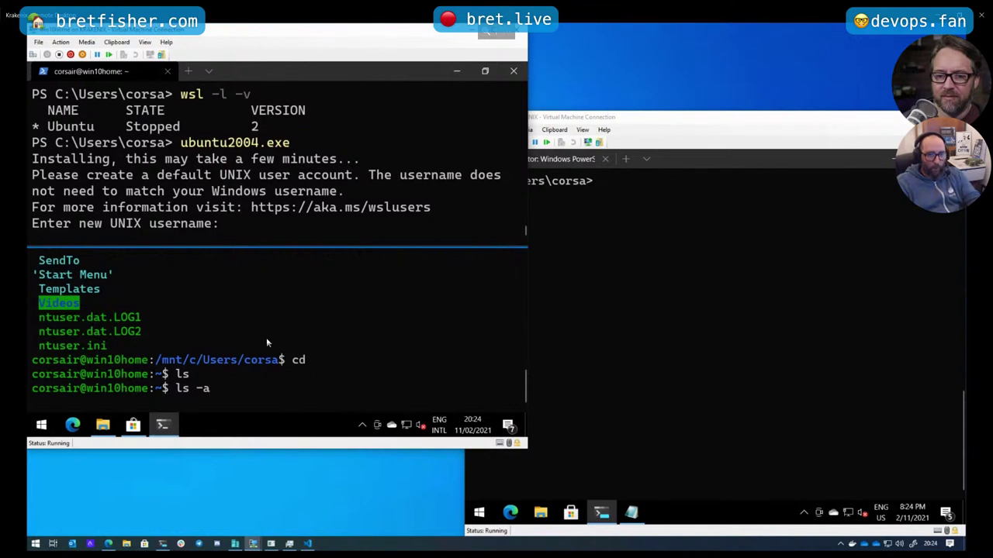
key("Return")
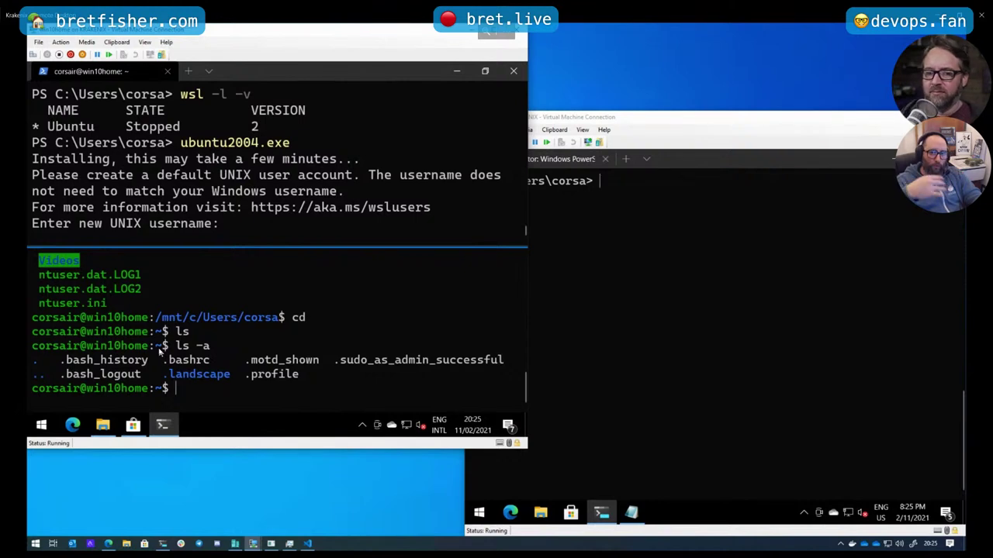
Create an empty file named test with touch and list the home folder to confirm it
type("touc")
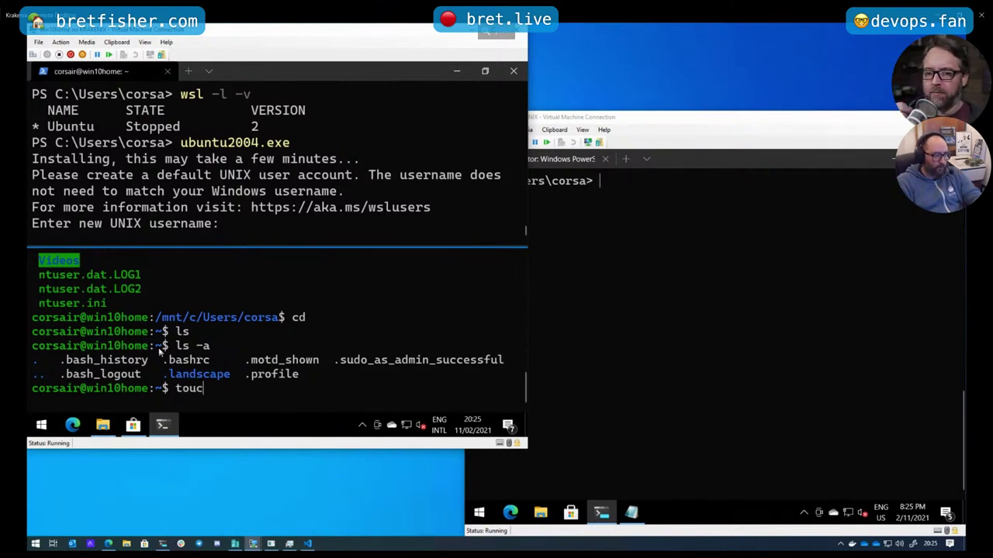
type("h test")
key("Return")
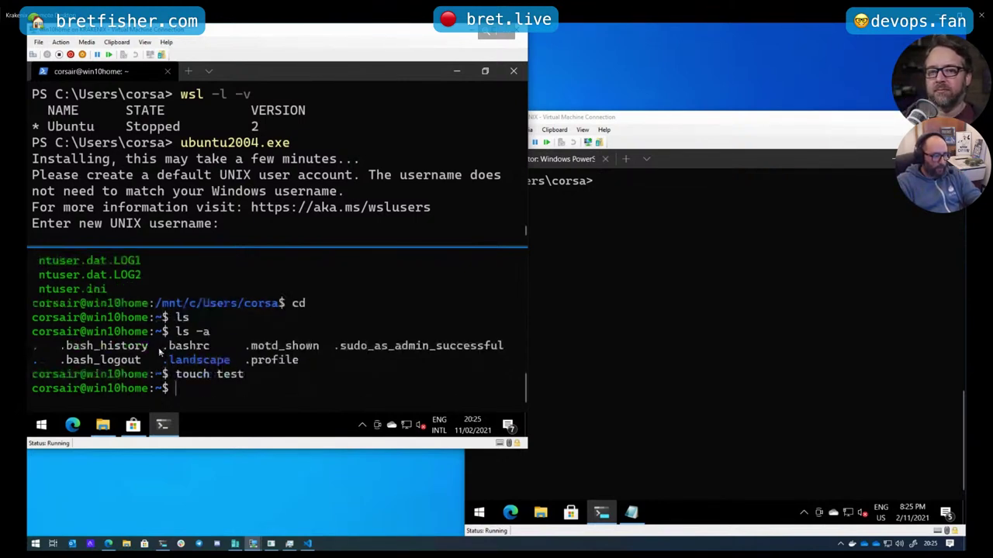
type("ls")
key("Return")
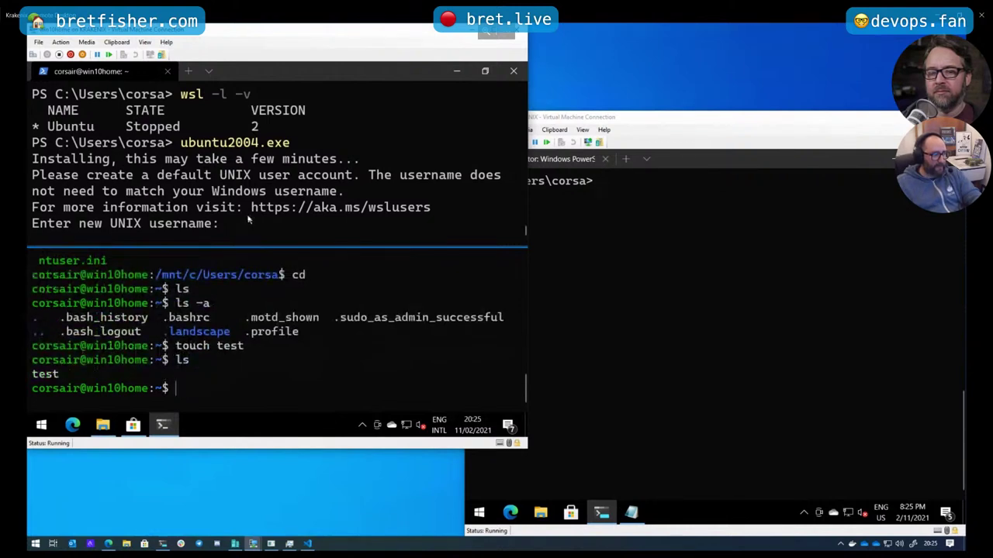
Print /etc/os-release in the lower WSL pane and highlight the Ubuntu 20.04.1 LTS lines
left_click(248, 221)
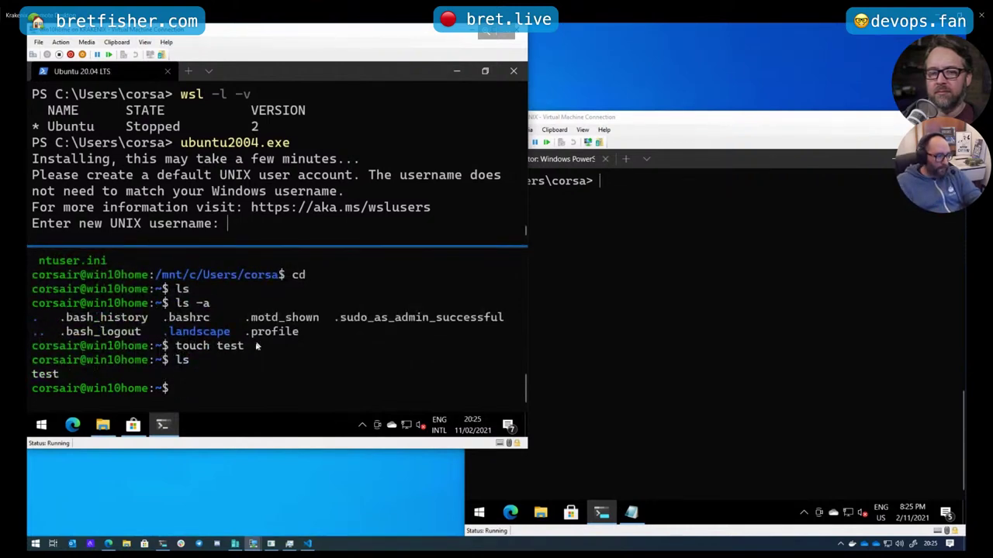
left_click(248, 386)
type("cat")
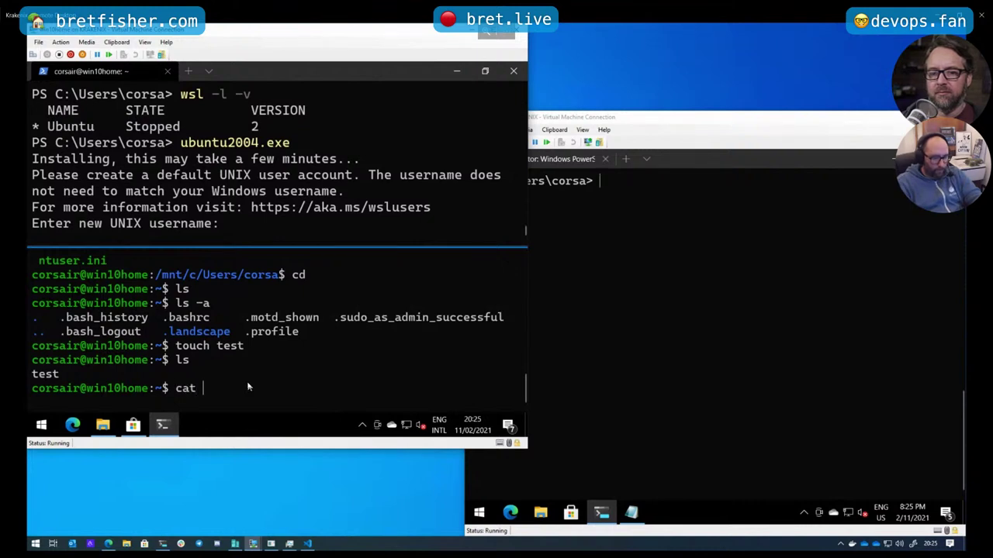
type(" /etc/os-release")
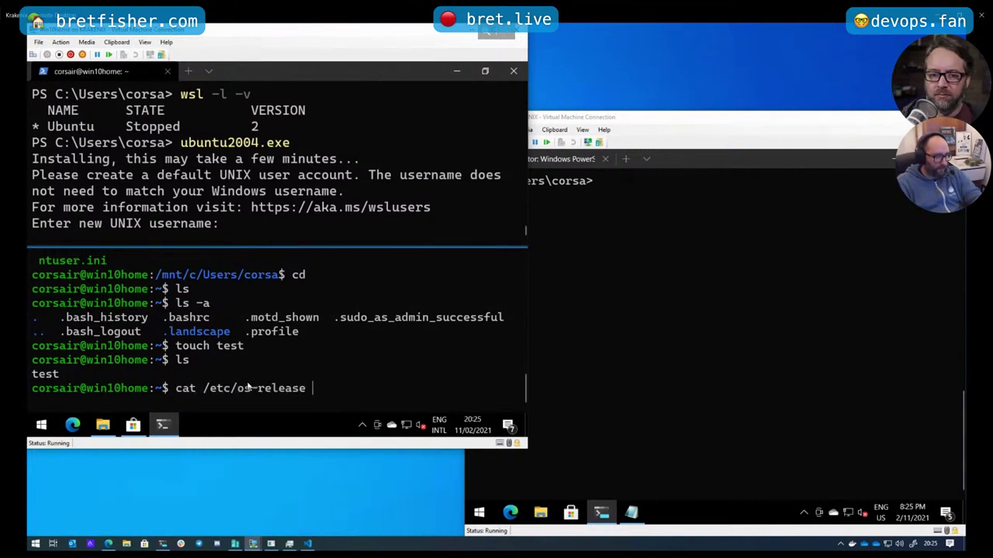
key("Return")
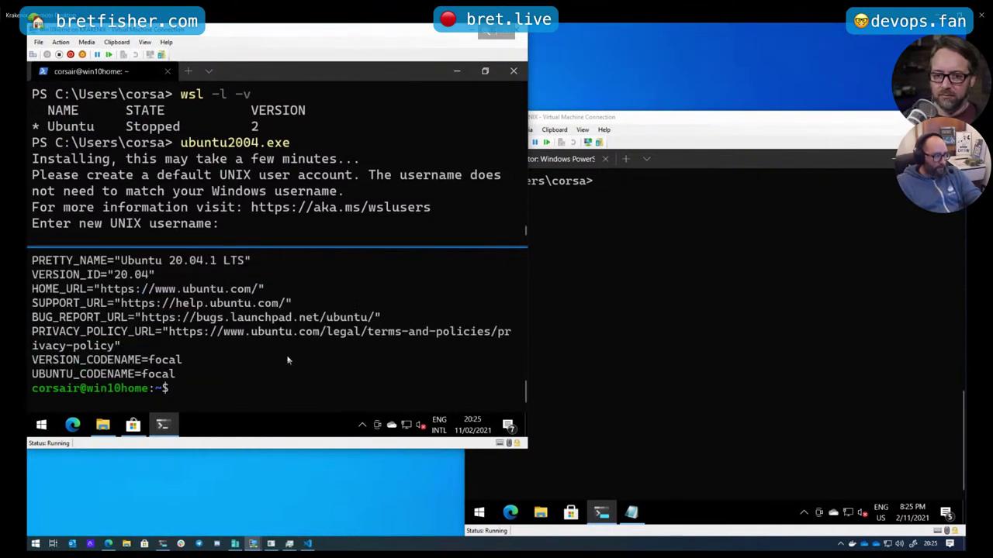
scroll(288, 359, "up", 3)
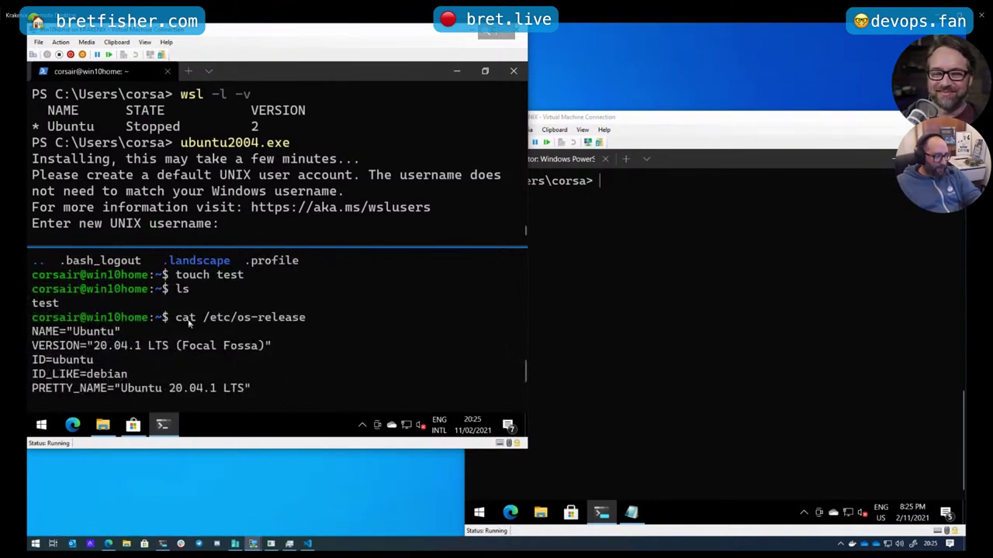
left_click_drag(180, 318, 277, 318)
left_click_drag(54, 333, 134, 348)
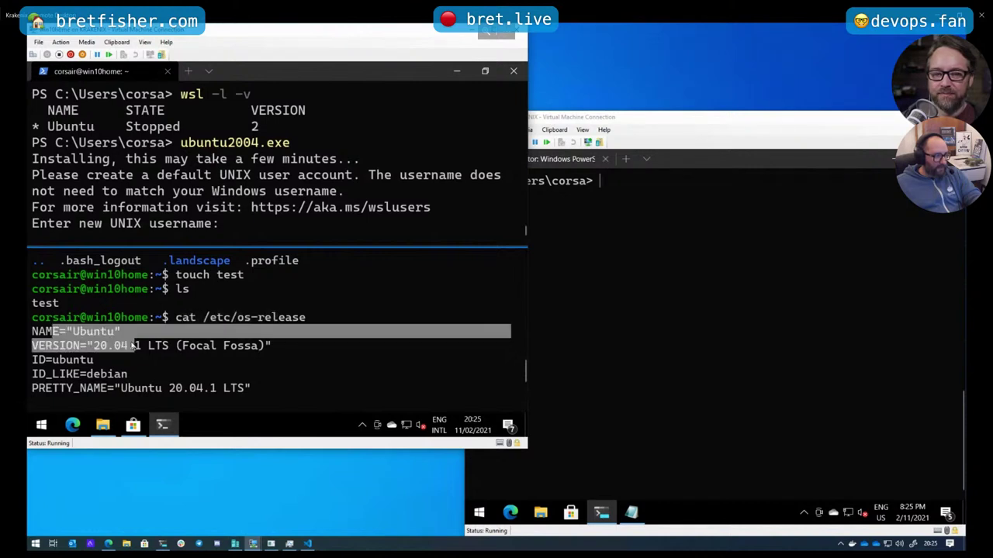
In the top pane, create the new distro's UNIX username and password, entering the password twice
left_click(234, 229)
type("corsair")
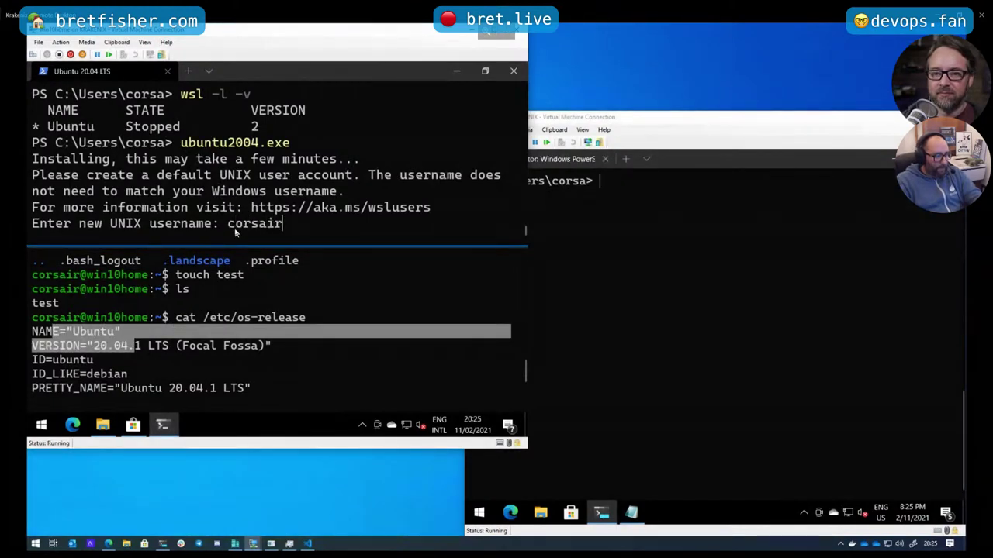
key("Return")
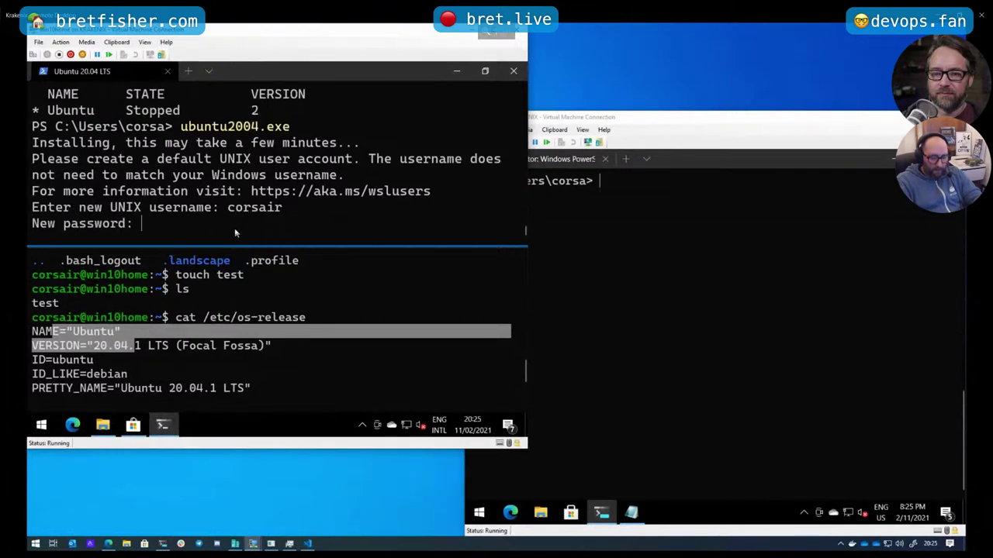
key("Return")
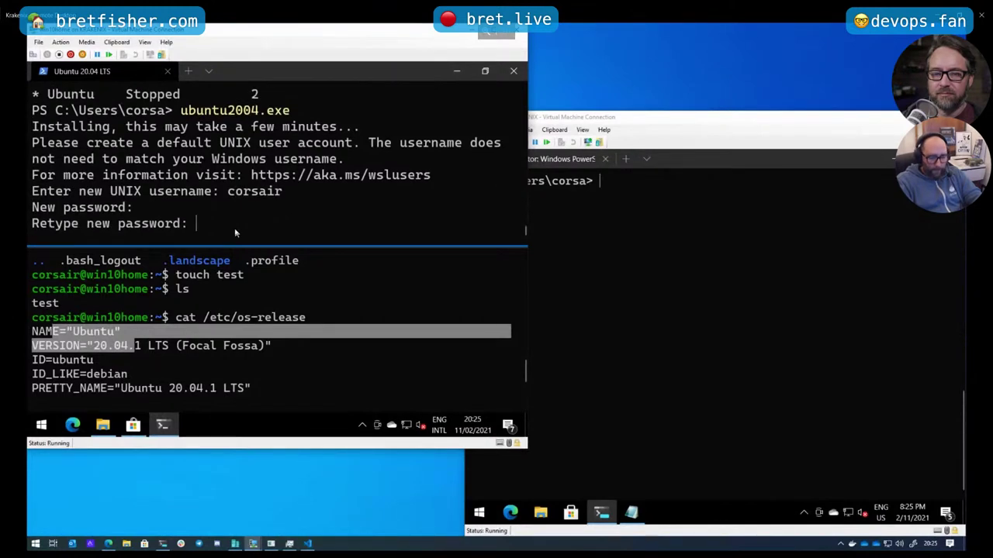
key("Return")
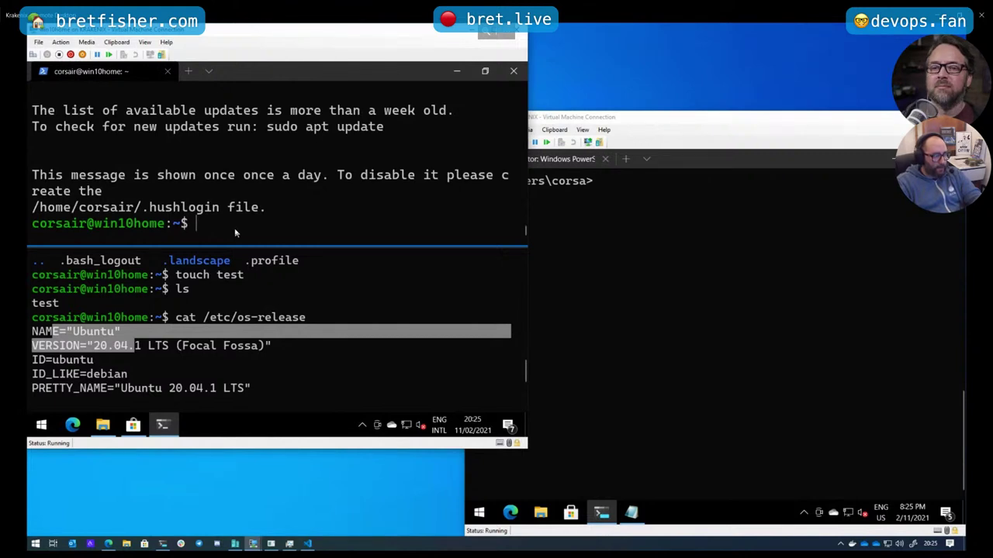
List the empty home folder and print /etc/os-release, highlighting the 20.04.1 LTS version
type("ls")
key("Return")
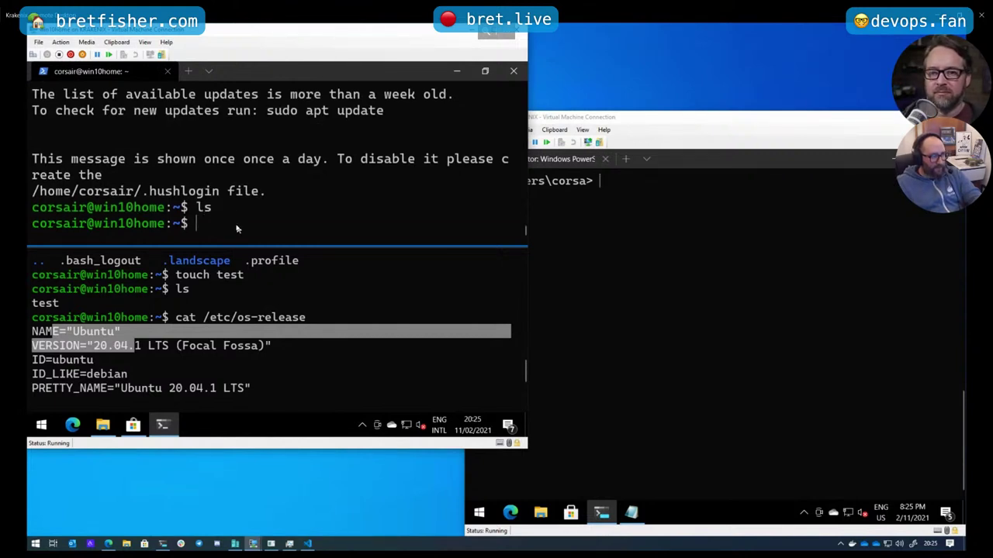
left_click_drag(190, 209, 166, 208)
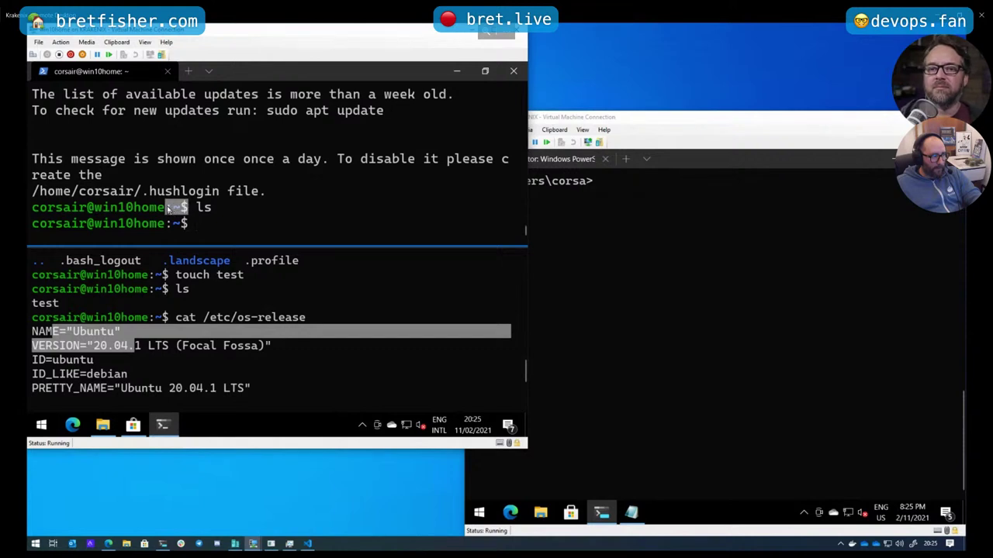
left_click(202, 224)
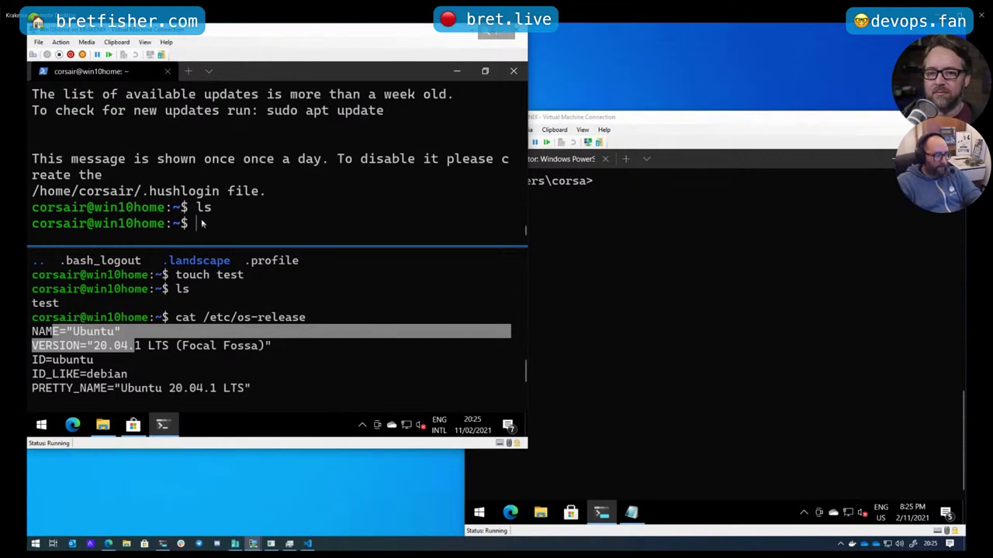
type("cat /etc/")
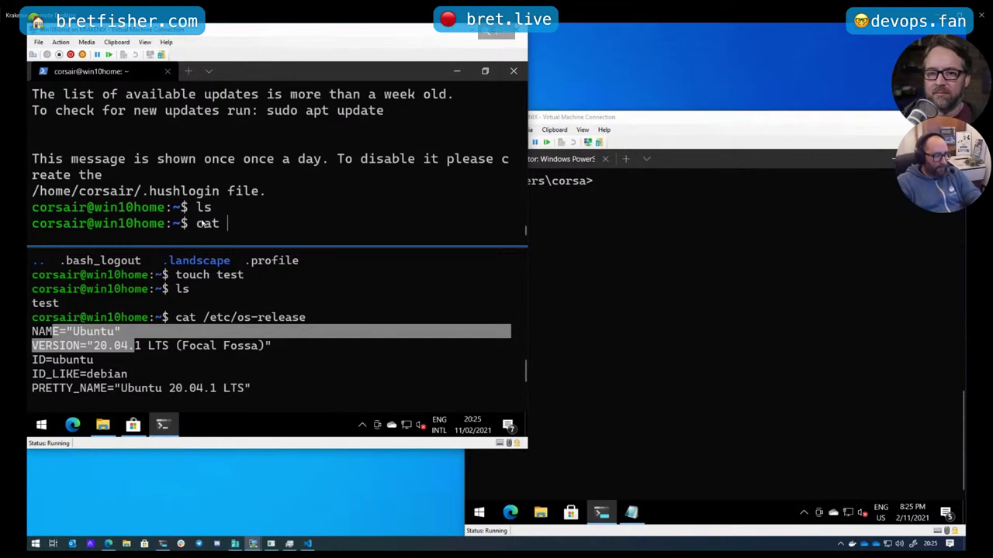
type("s-release")
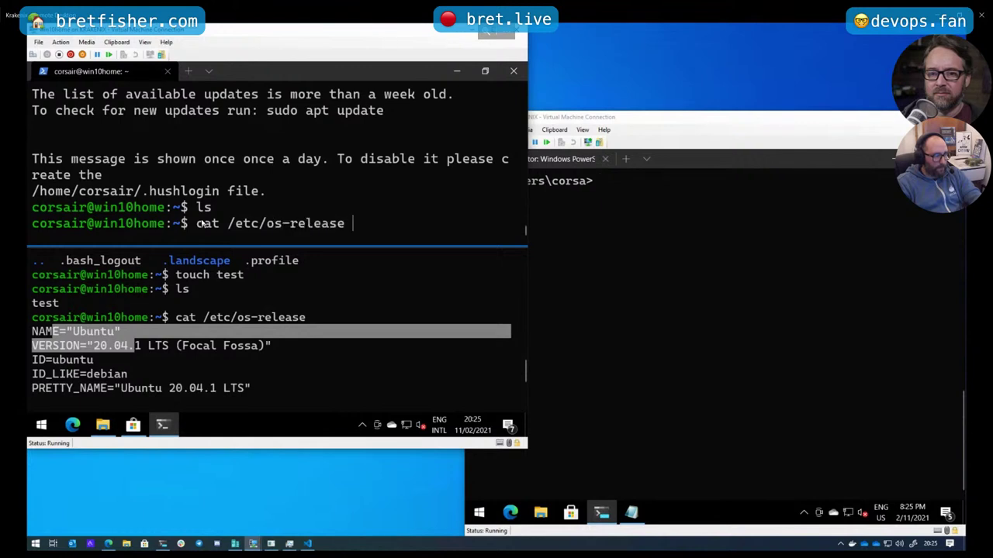
key("Return")
scroll(289, 197, "up", 2)
scroll(289, 197, "up", 1)
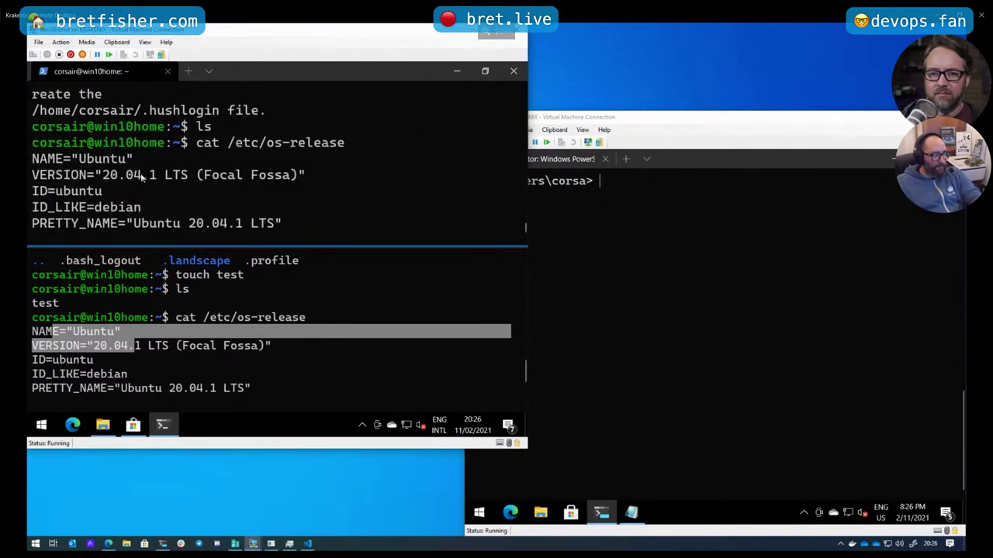
left_click_drag(140, 174, 195, 175)
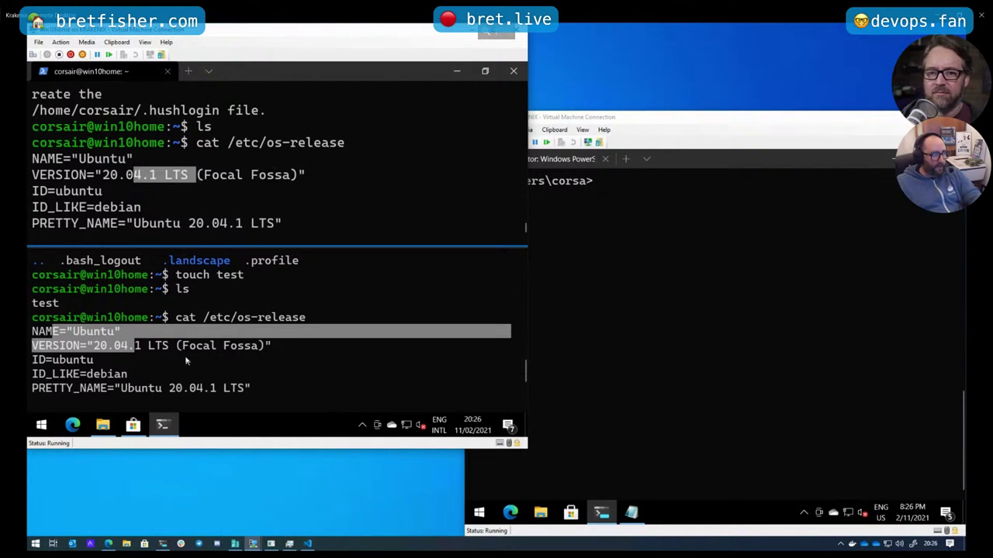
Close the Ubuntu terminal and relaunch Windows Terminal as a maximized PowerShell window
left_click(210, 71)
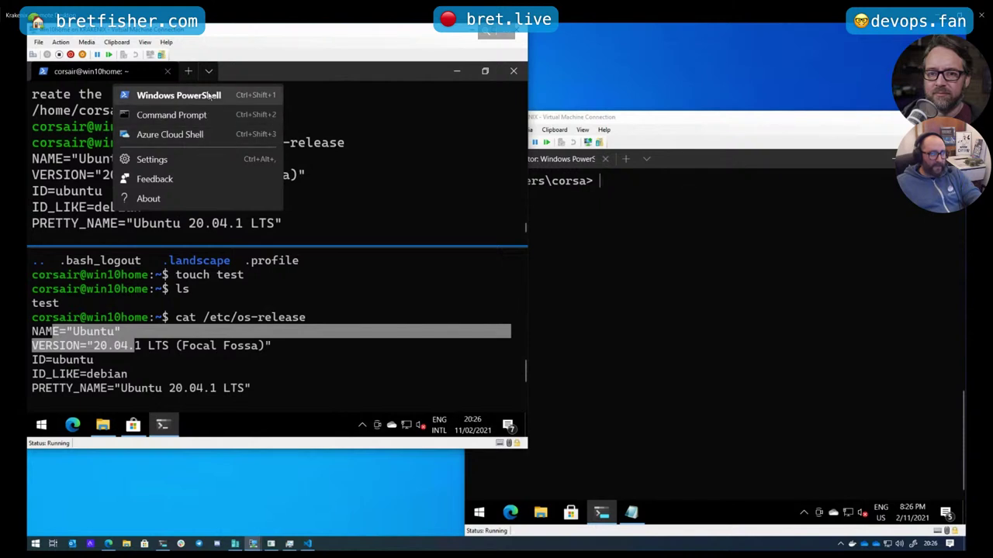
left_click(249, 71)
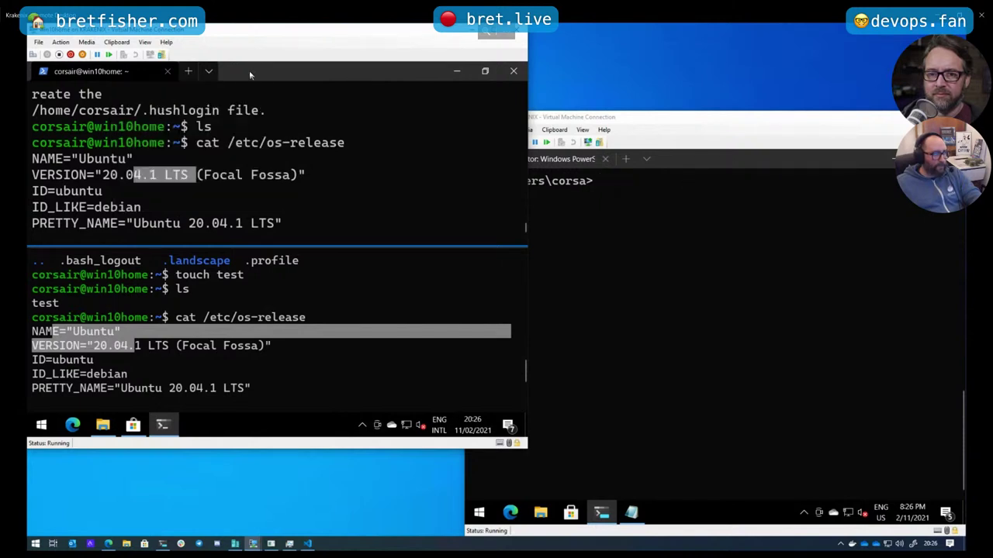
left_click(168, 70)
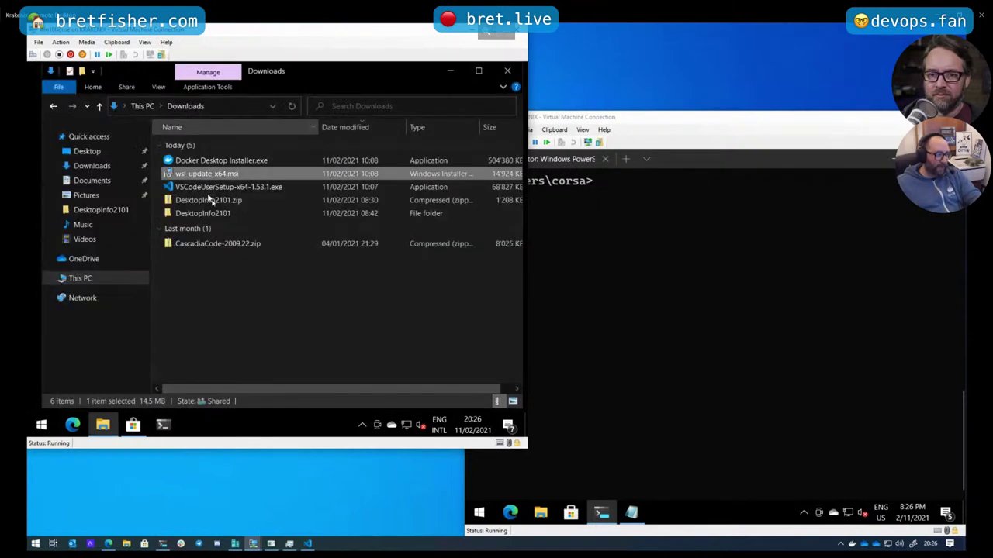
left_click(163, 427)
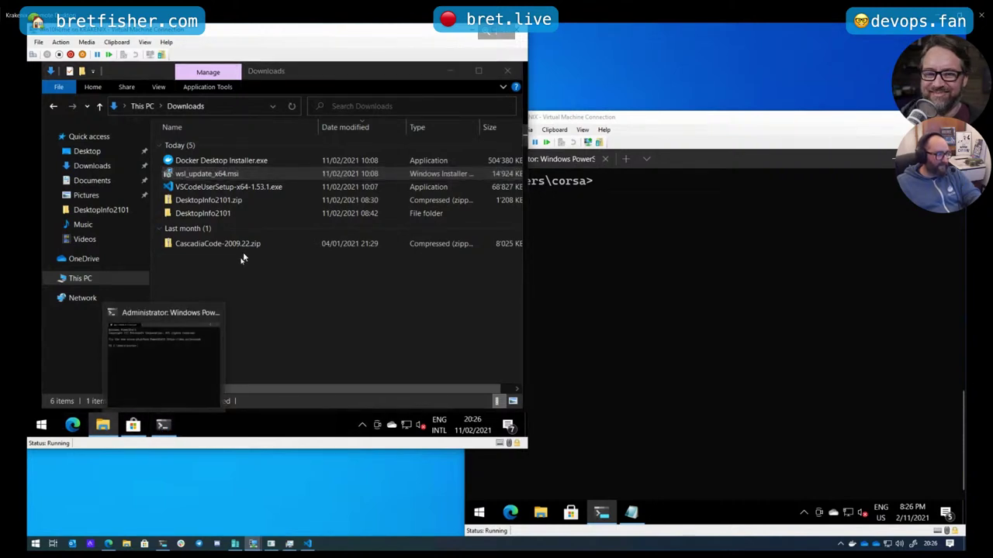
left_click(153, 353)
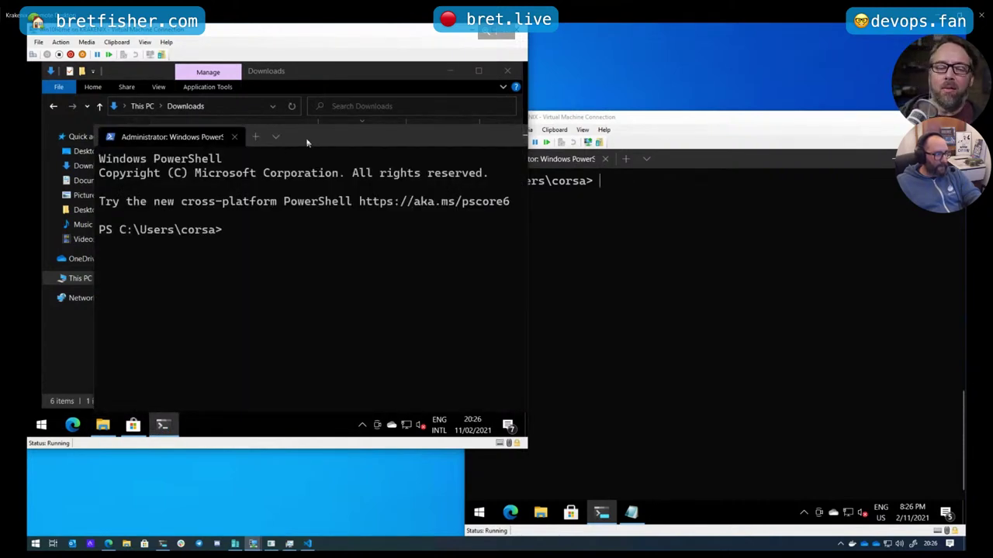
double_click(281, 137)
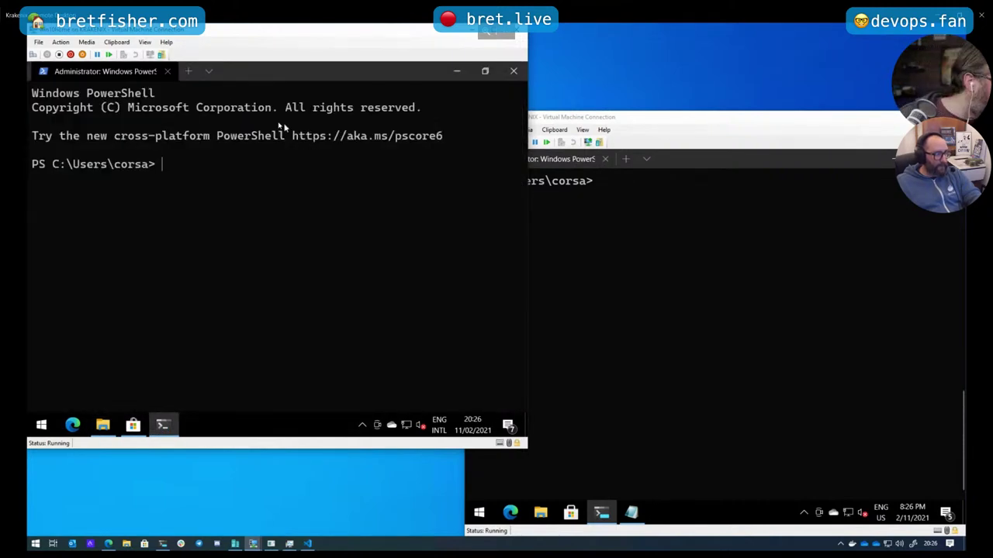
Run wsl -l -v, showing Ubuntu and Ubuntu-20.04 both stopped on version 2
left_click(211, 72)
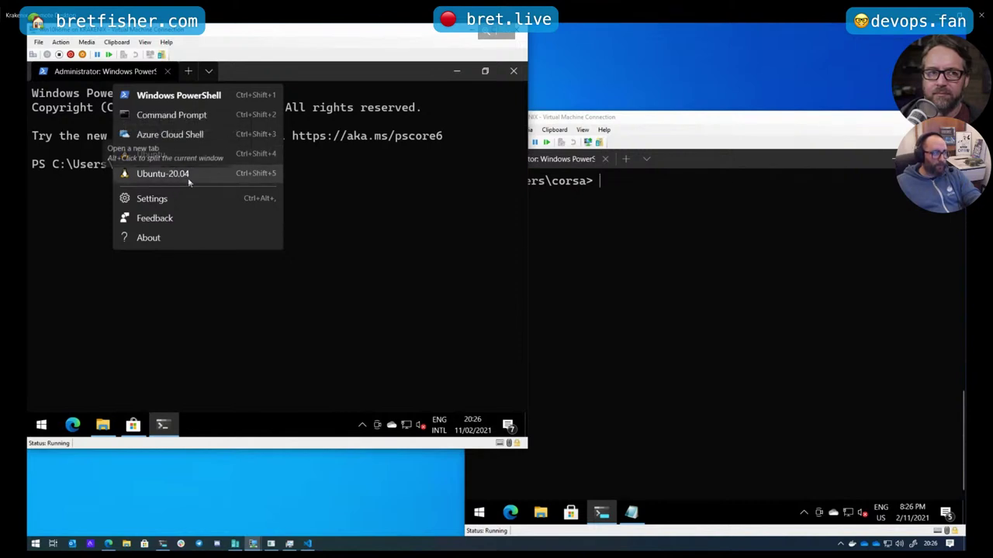
left_click(290, 200)
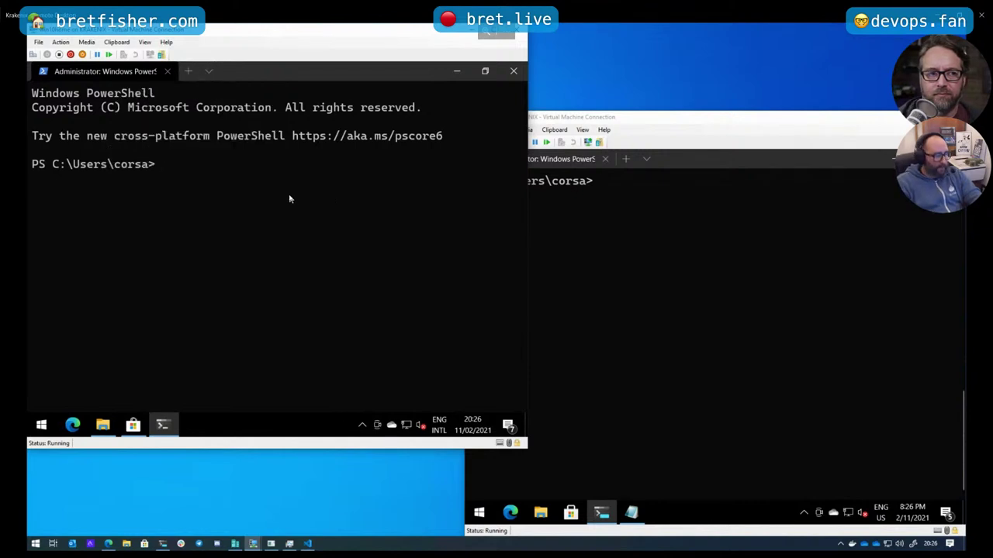
type("wsl -l -v")
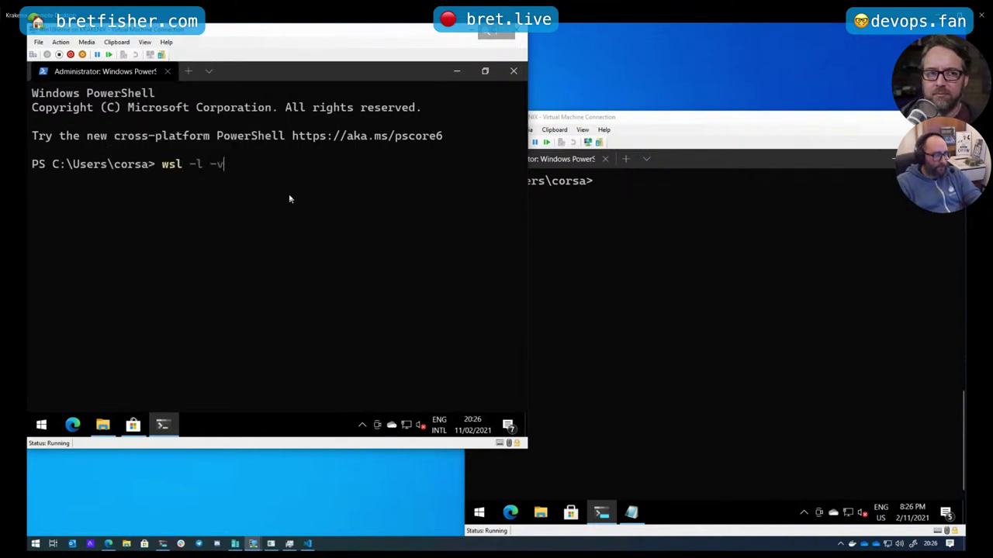
key("Return")
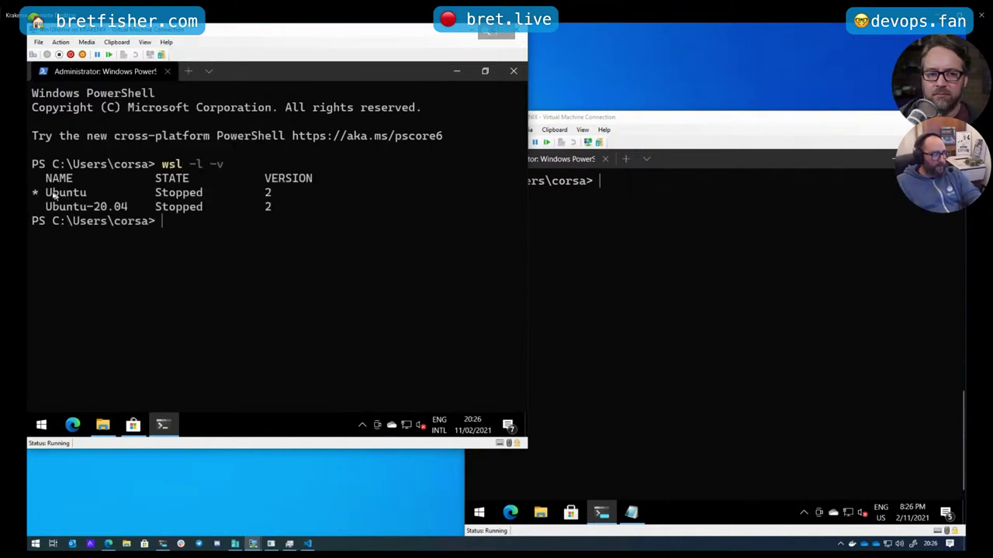
left_click_drag(33, 193, 272, 219)
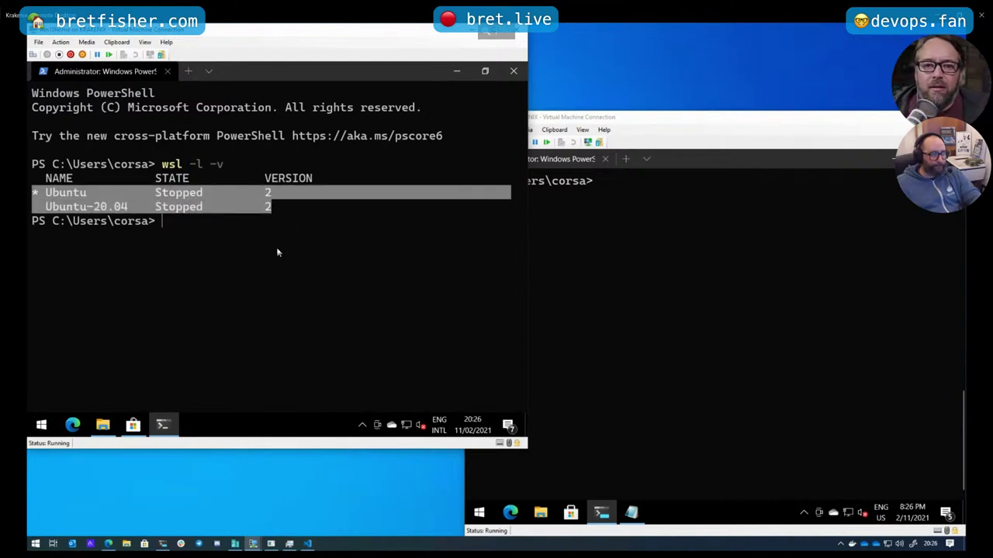
key("ctrl+c")
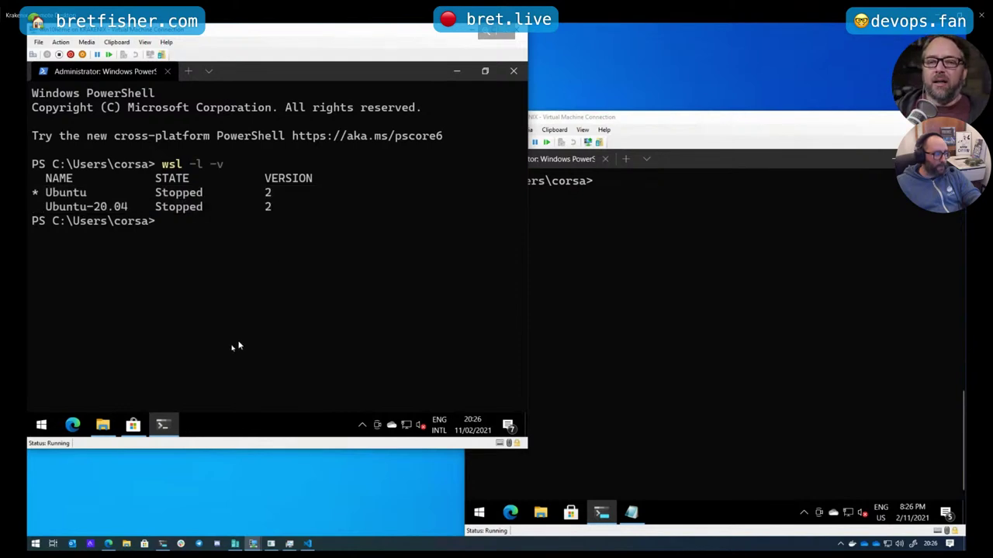
Run Docker Desktop Installer.exe from the Downloads folder in File Explorer
left_click(113, 424)
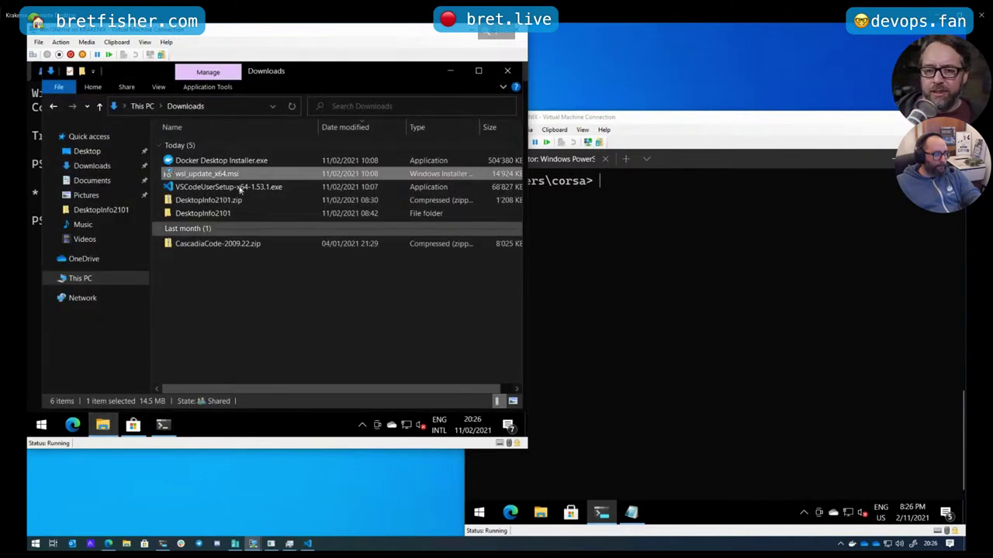
left_click(241, 159)
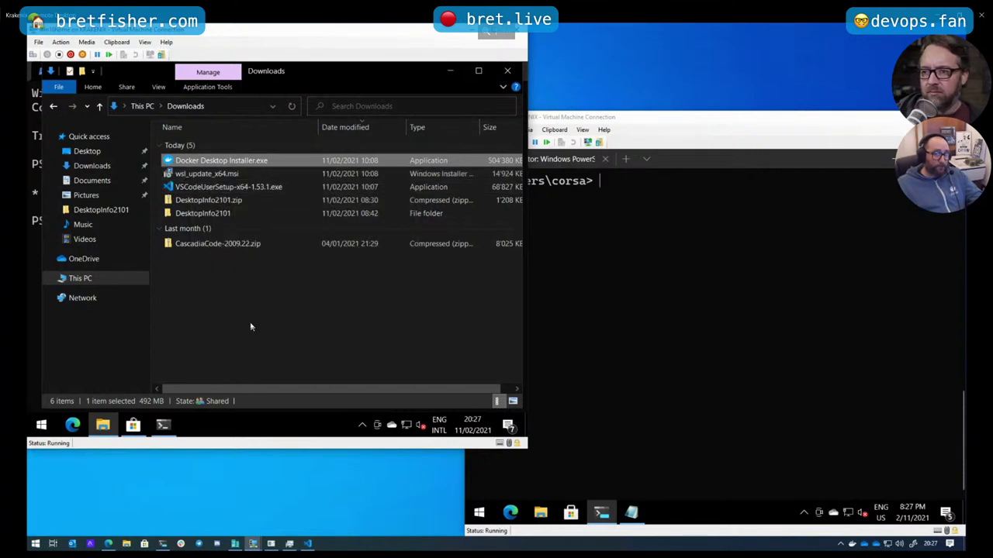
double_click(256, 163)
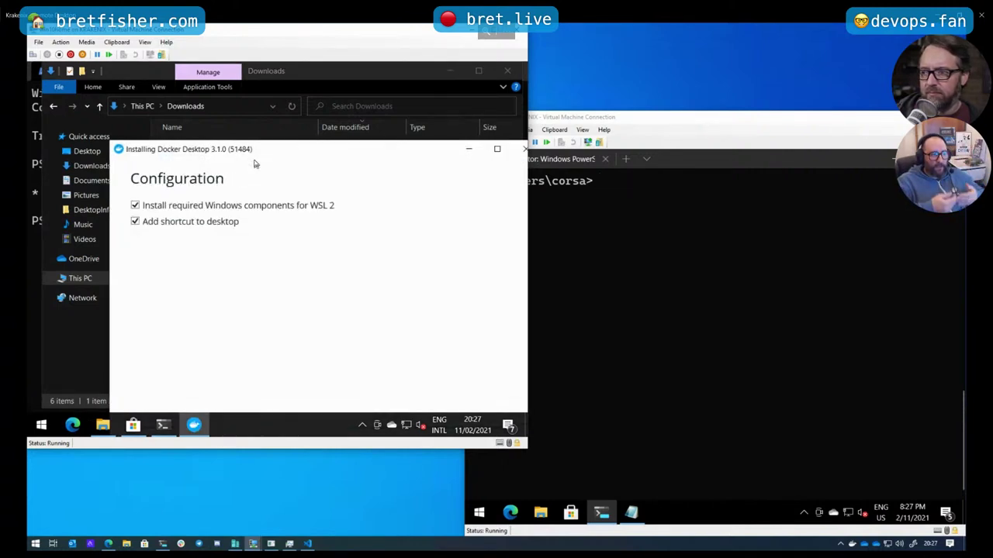
Maximize the installer and accept the WSL 2 components and desktop shortcut options to begin installing
double_click(279, 157)
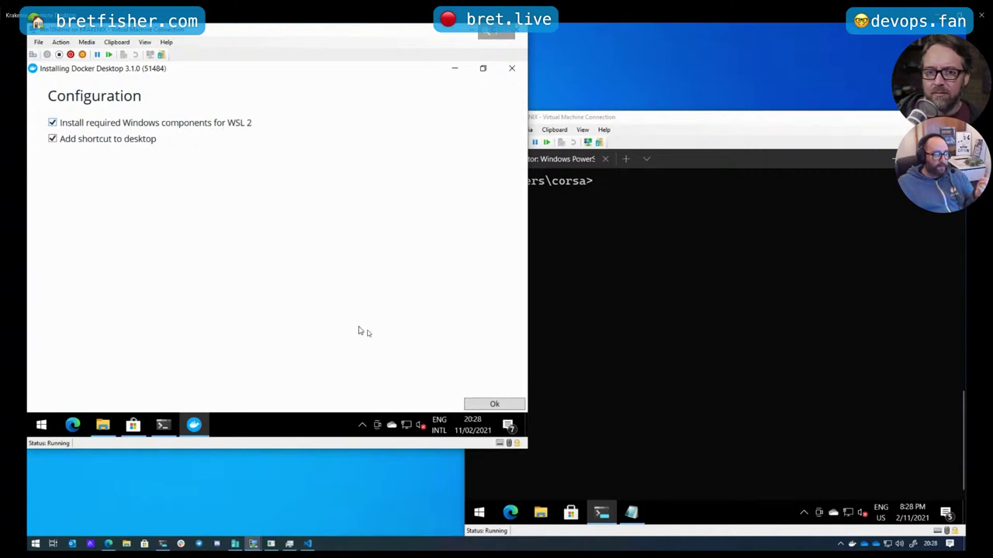
left_click(469, 406)
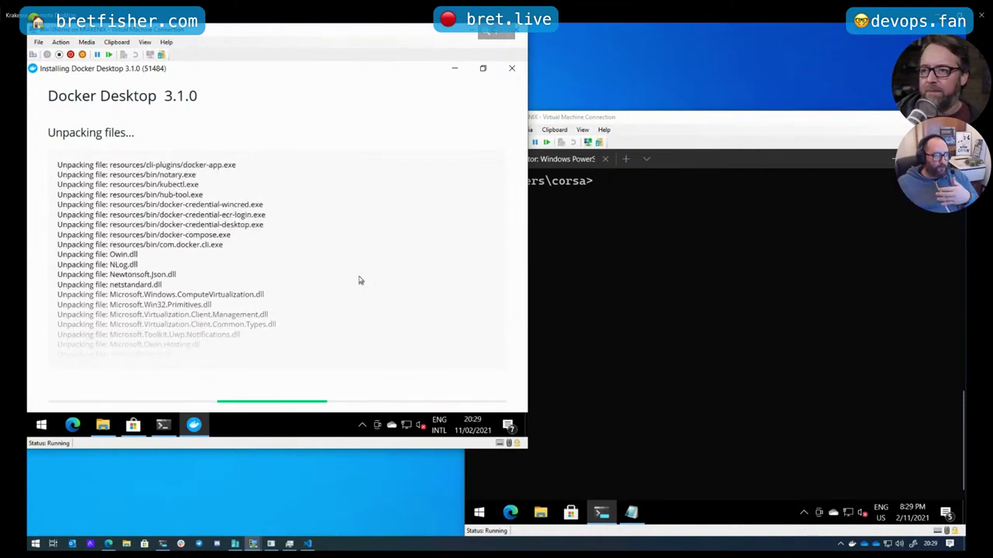
Minimize the installer, start ubuntu.exe from PowerShell, and run docker, which returns 'command not found'
left_click(455, 68)
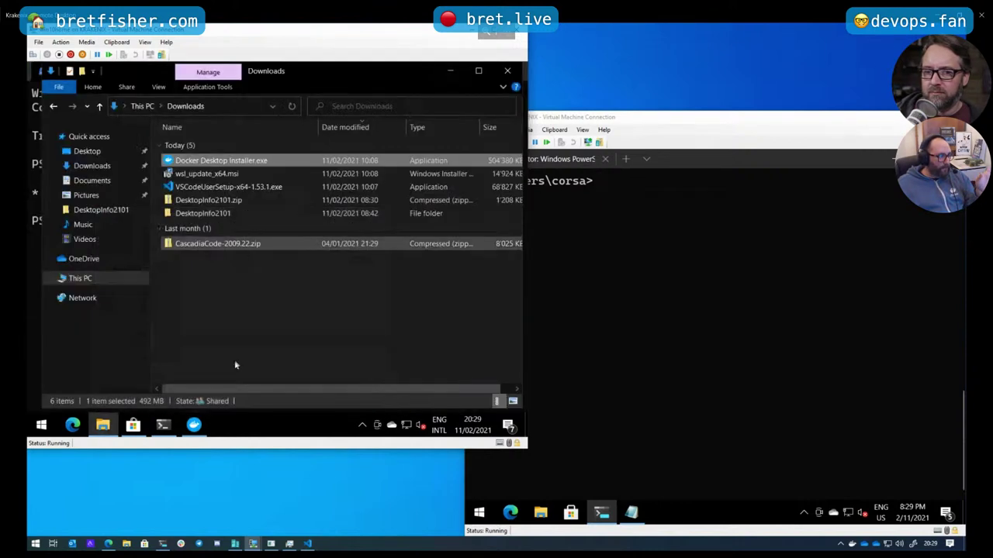
left_click(163, 425)
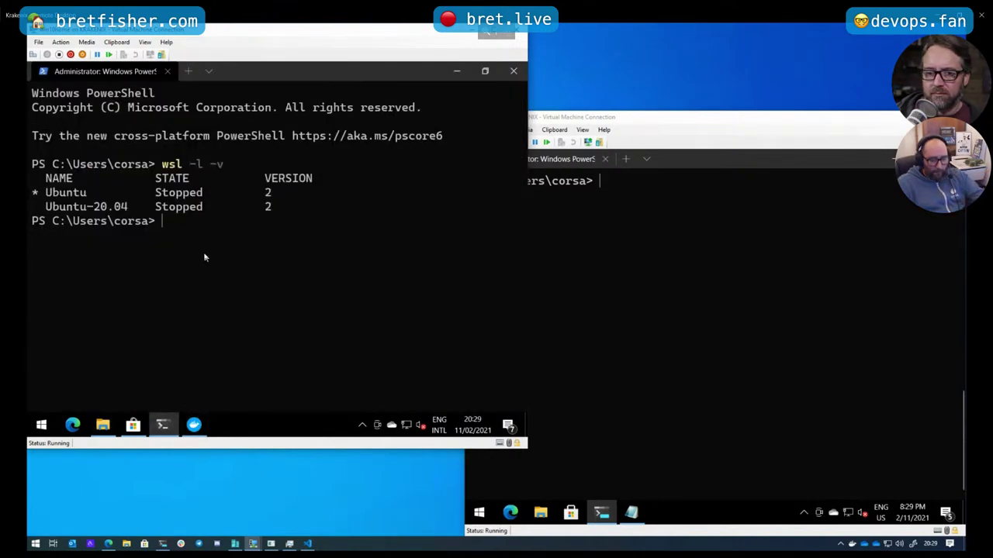
type("ubuntu.exe")
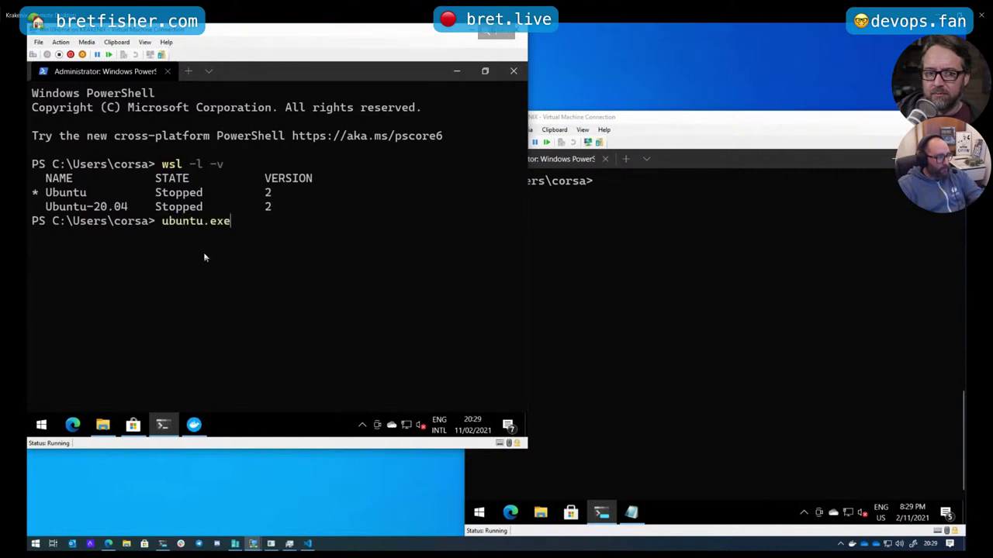
key("Return")
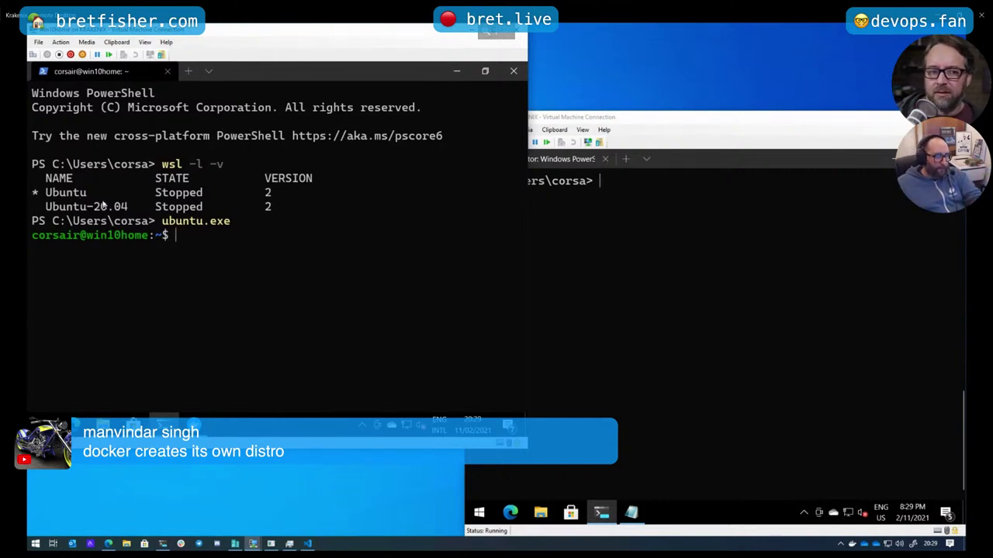
type("docker")
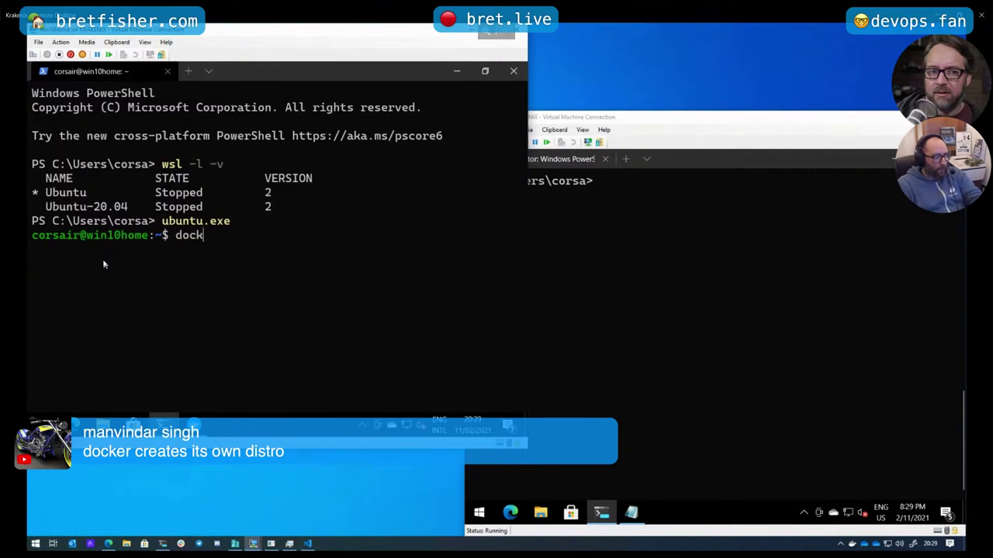
key("Return")
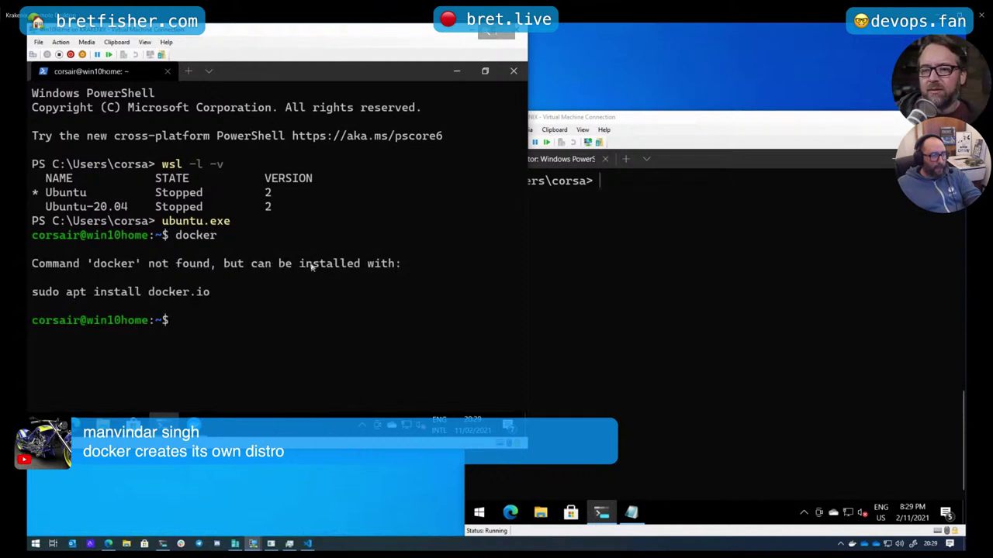
left_click_drag(45, 292, 183, 292)
left_click(224, 345)
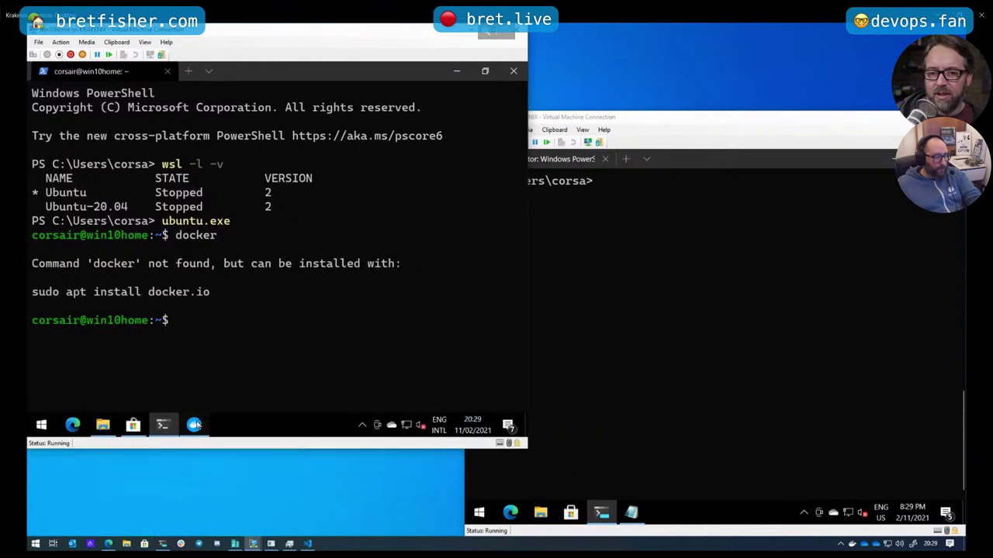
Check the second VM's Downloads folder, then close the succeeded Docker installer and log out of Windows
left_click(194, 424)
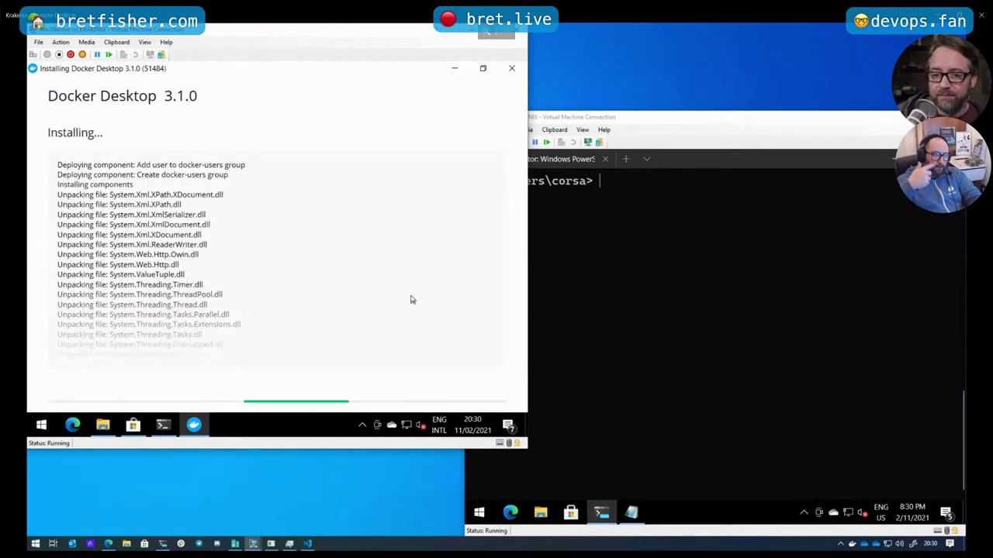
left_click(718, 118)
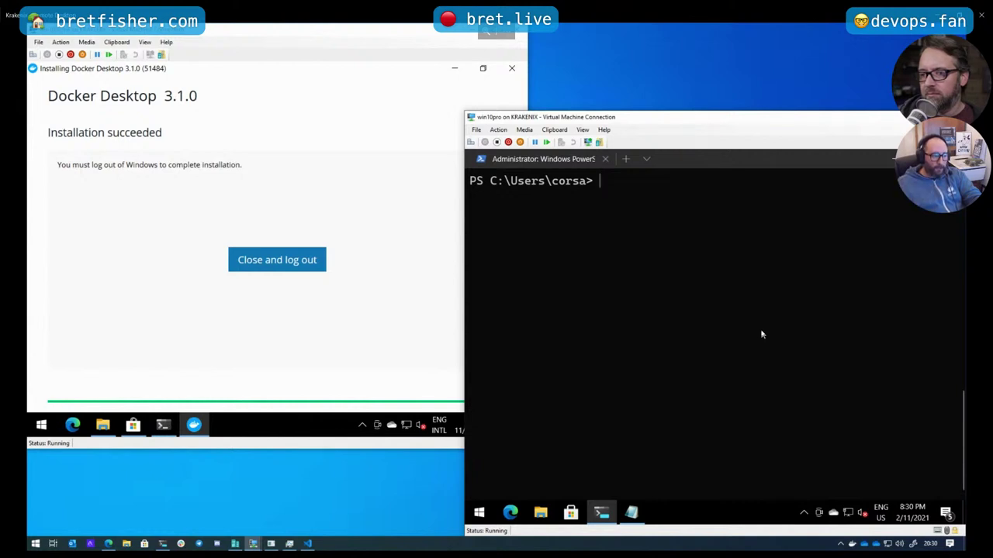
left_click(541, 513)
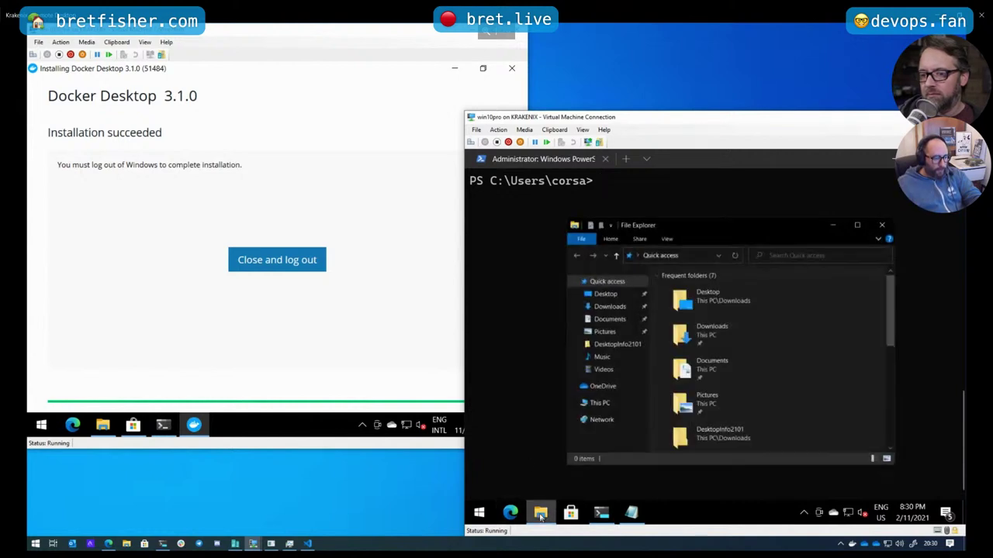
double_click(693, 335)
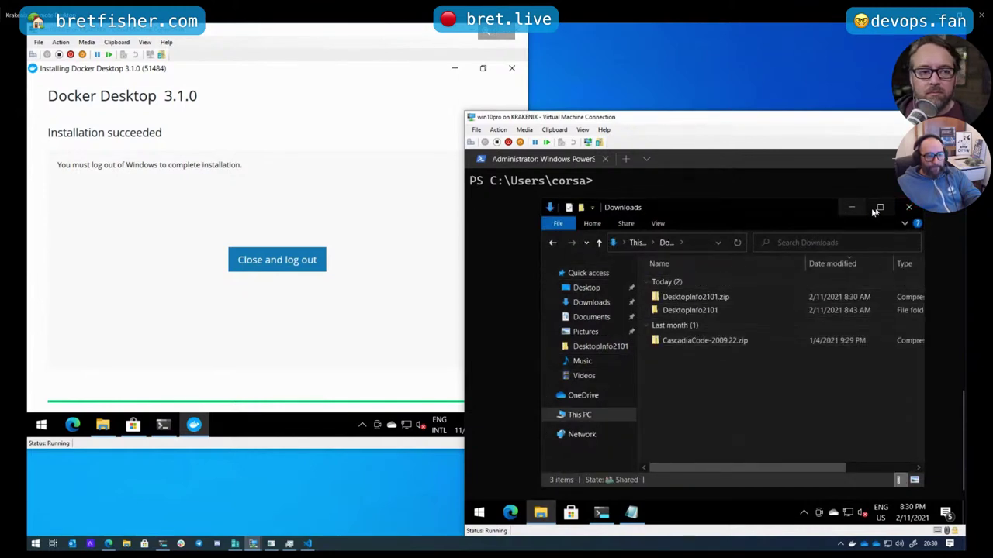
left_click(909, 208)
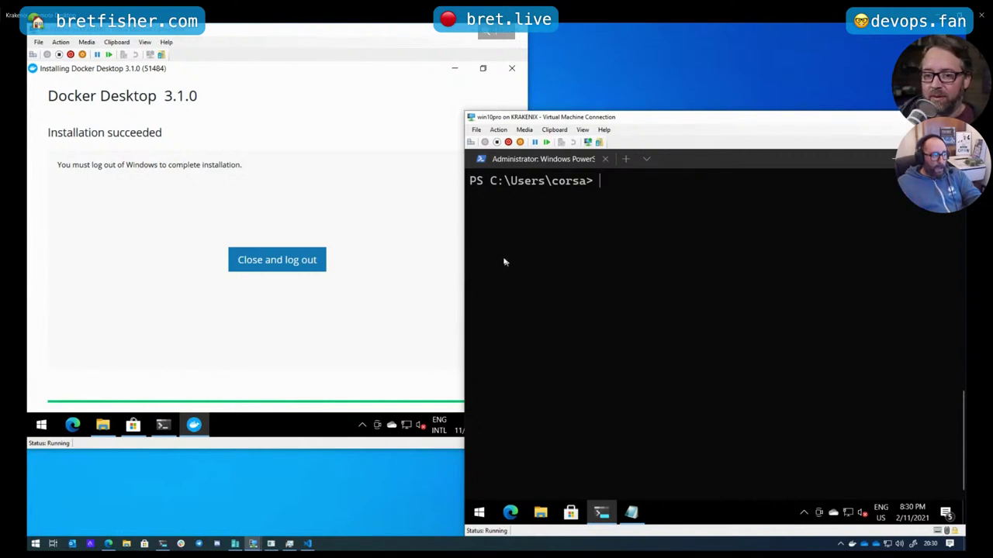
left_click(291, 262)
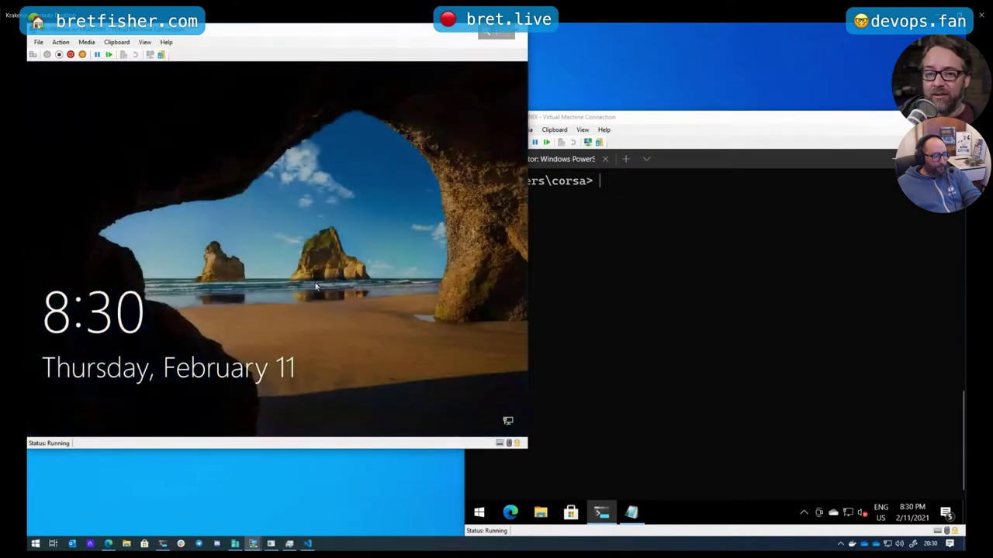
Sign back into Windows with the PIN and open a maximized PowerShell terminal
left_click(310, 291)
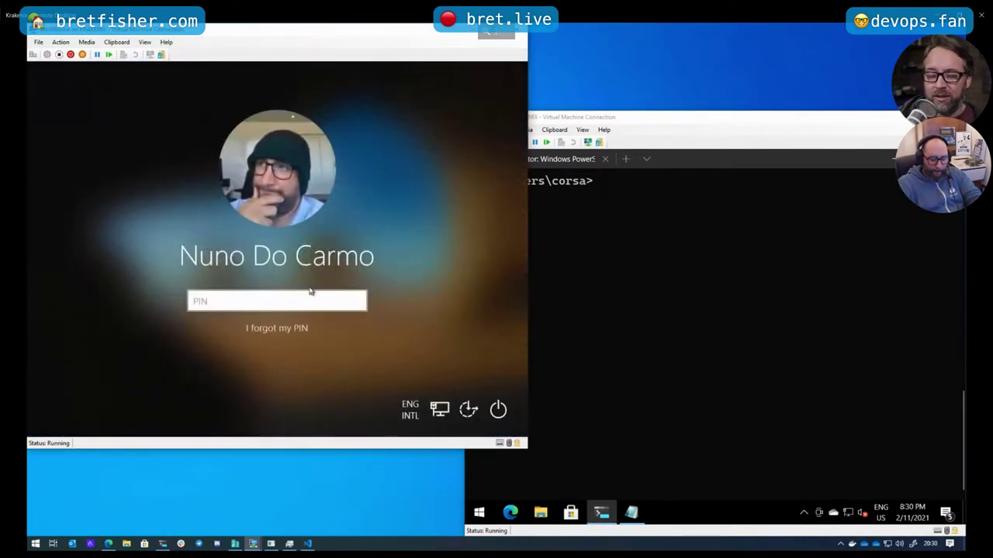
type("1234")
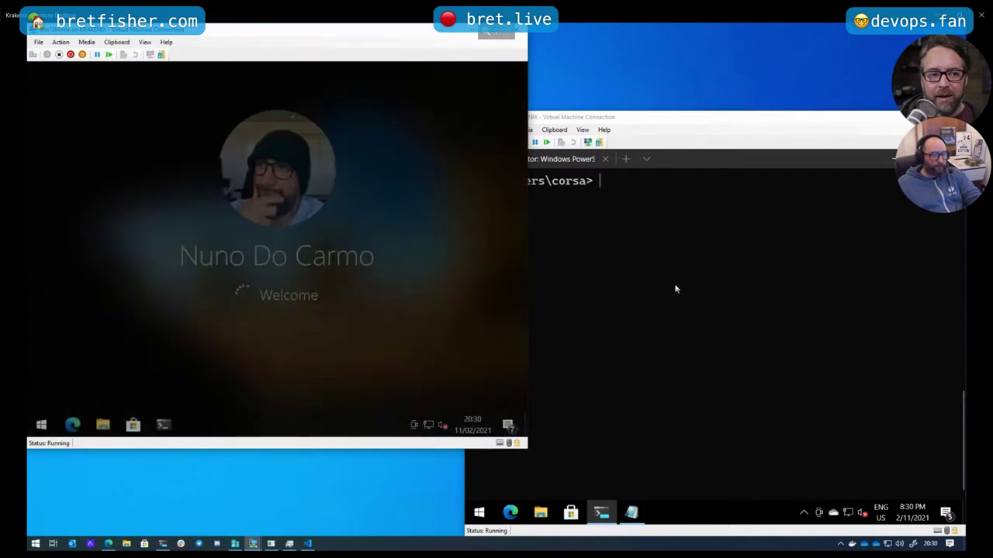
left_click(165, 424)
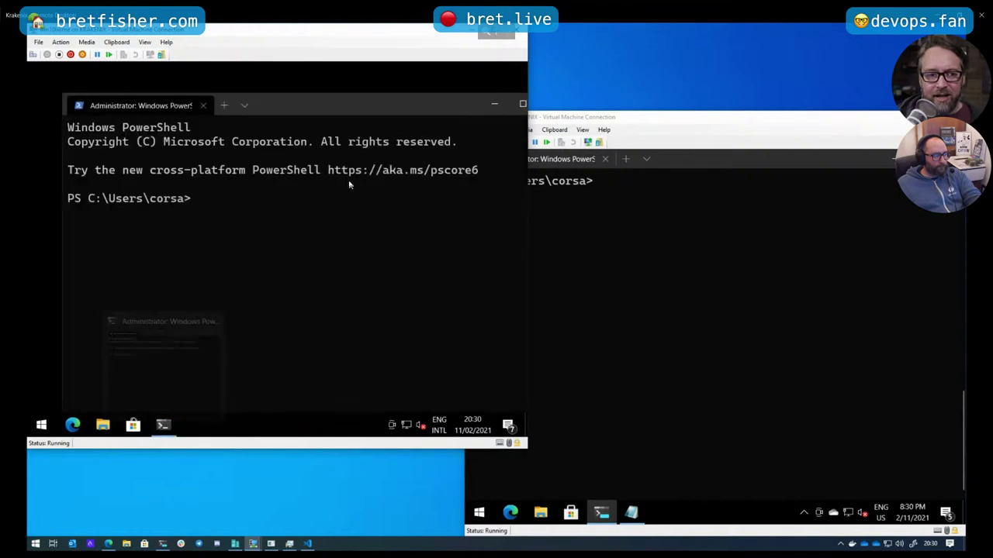
double_click(369, 107)
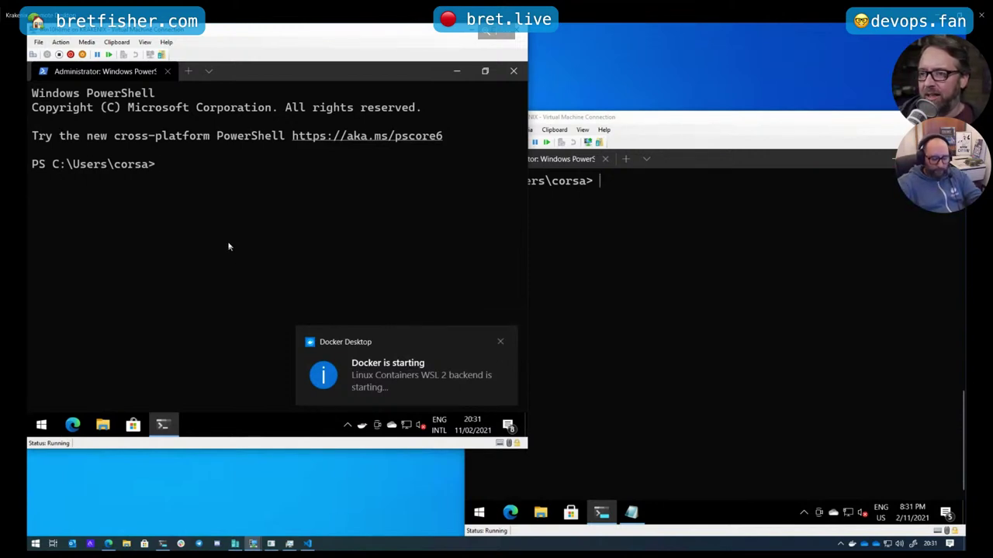
Split the terminal with Alt+Shift+- and start an Ubuntu shell with ubuntu.exe in the upper pane
key("alt+shift+minus")
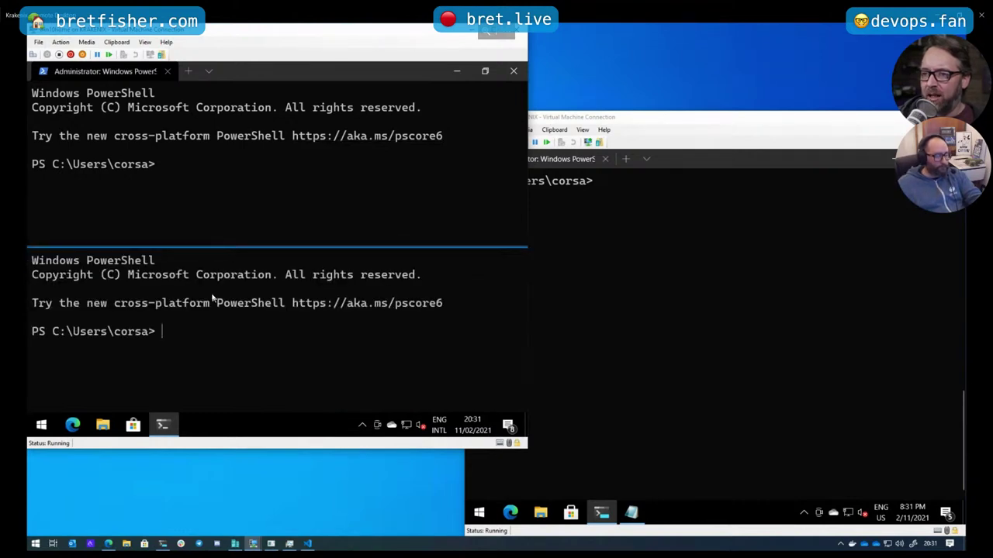
left_click(195, 207)
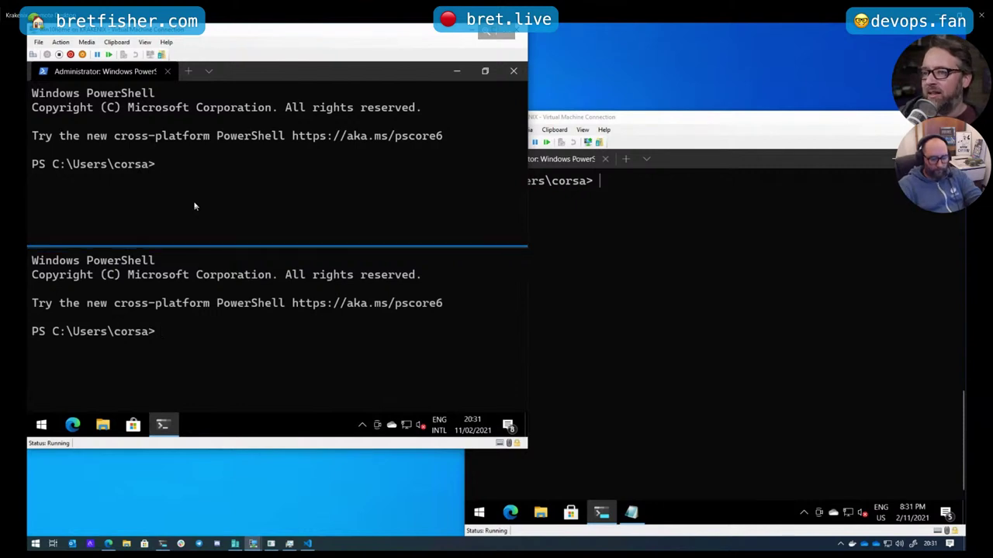
type("ubuntu.exe")
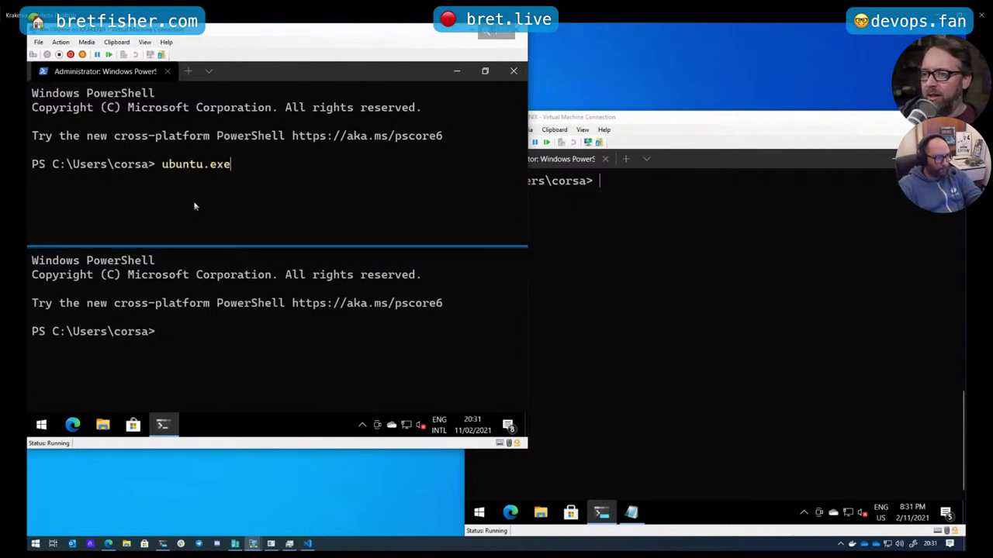
key("Return")
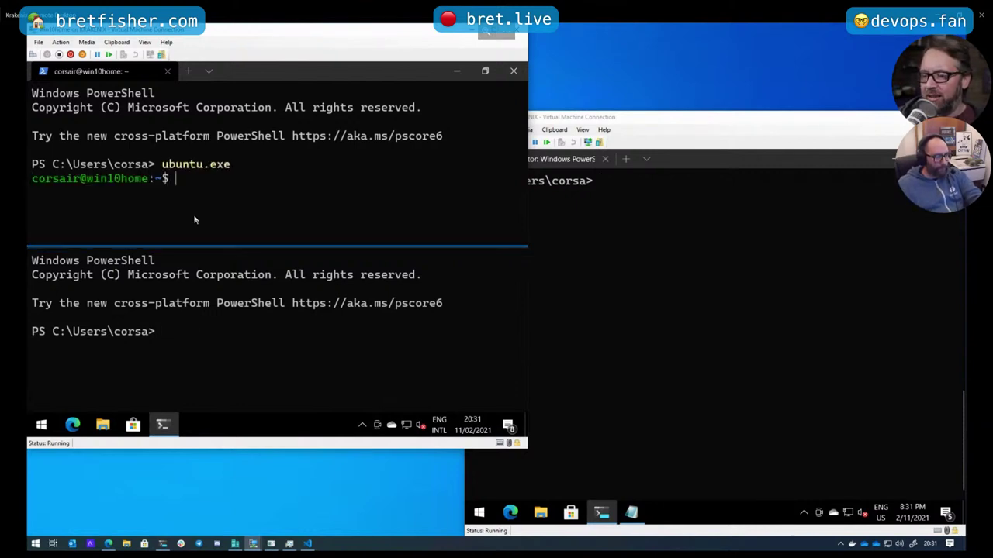
Run wsl -l -v in the lower pane, listing docker-desktop and docker-desktop-data on WSL 2
left_click(195, 364)
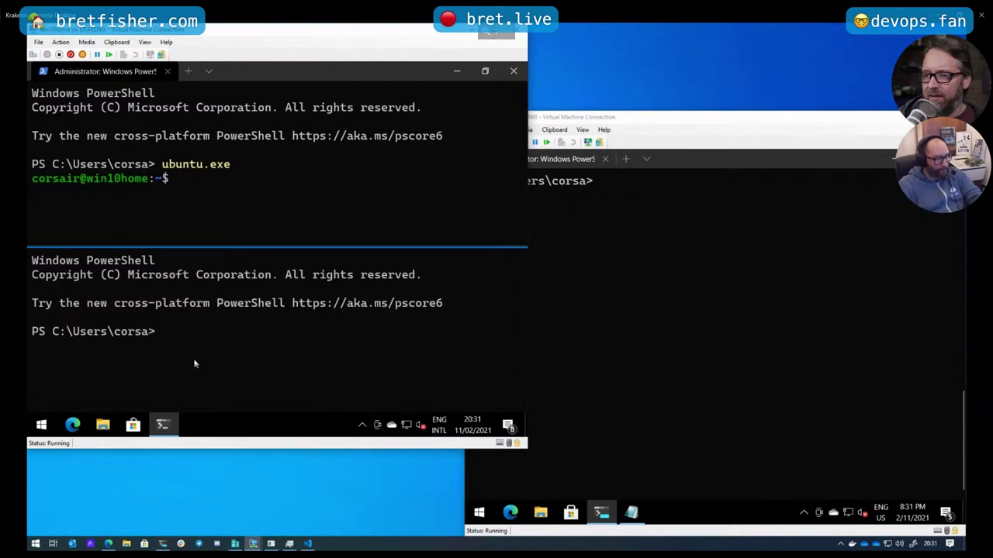
type("wsl -l -v")
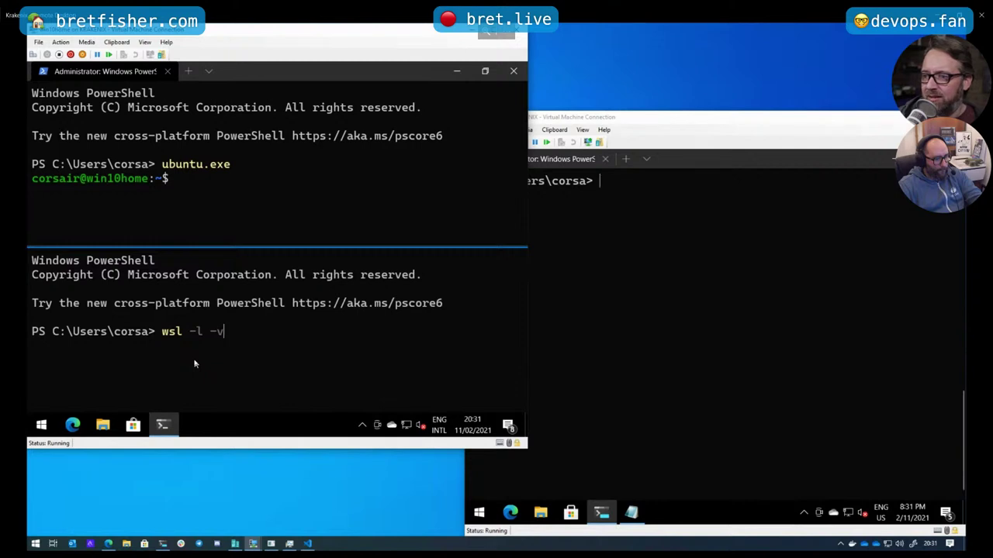
key("Return")
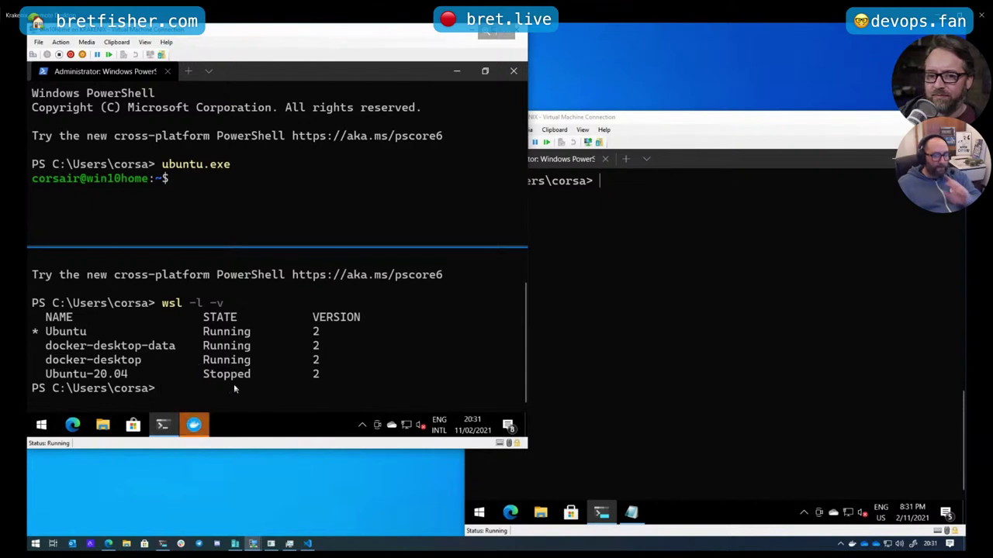
Launch Docker Desktop from the taskbar and choose Skip tutorial to reach the containers dashboard
left_click(196, 424)
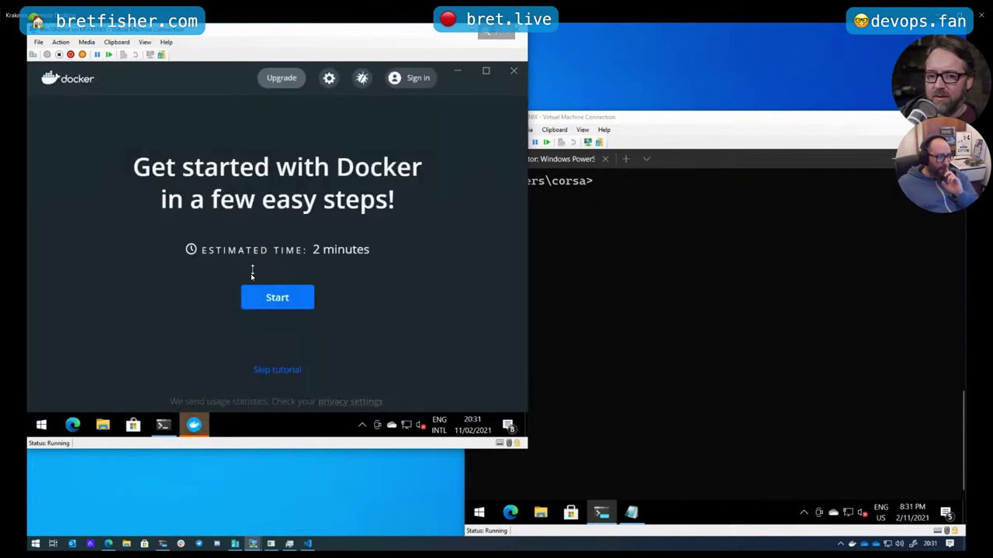
left_click(267, 371)
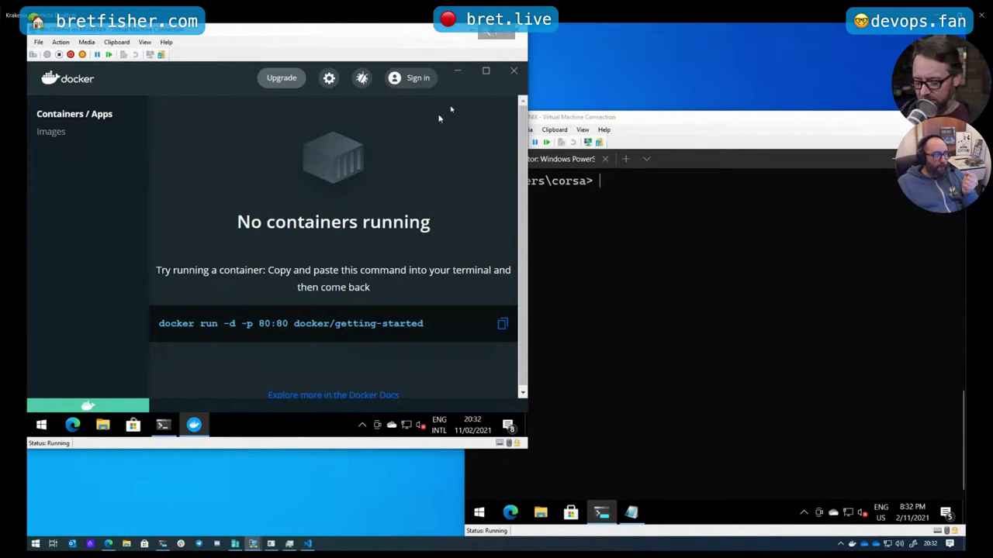
Select the VS Code installer VSCodeUserSetup-x64-1.53.1.exe in the guest's Downloads folder
left_click(102, 425)
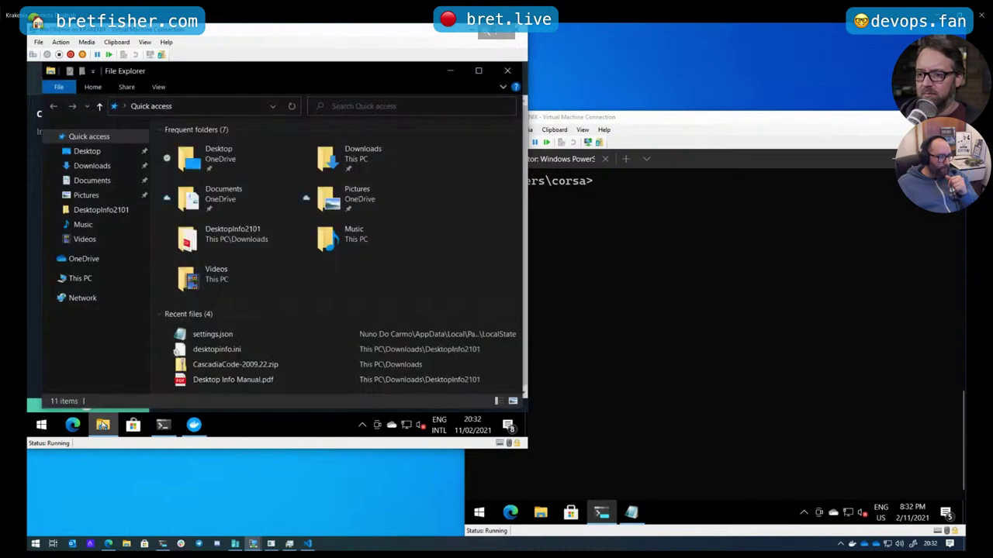
double_click(351, 159)
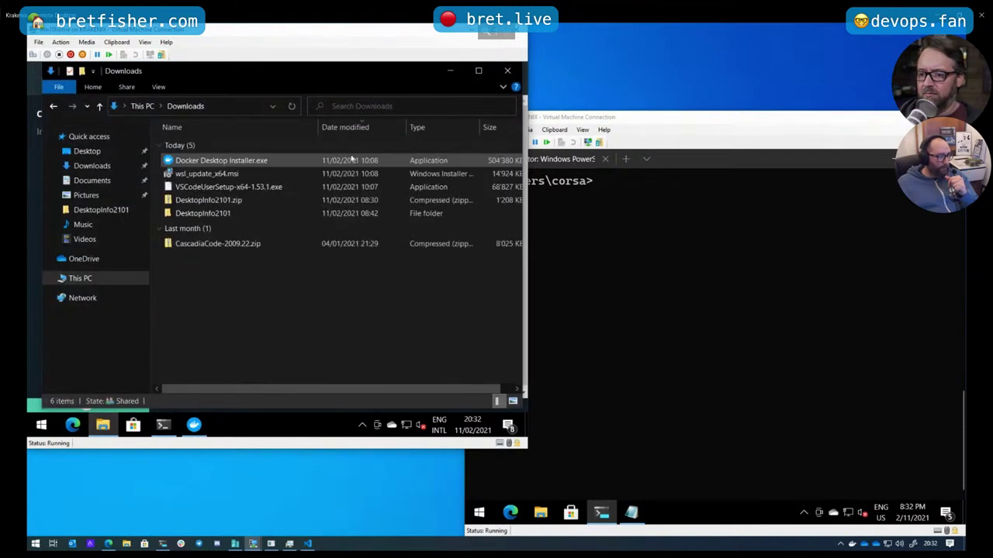
left_click(226, 188)
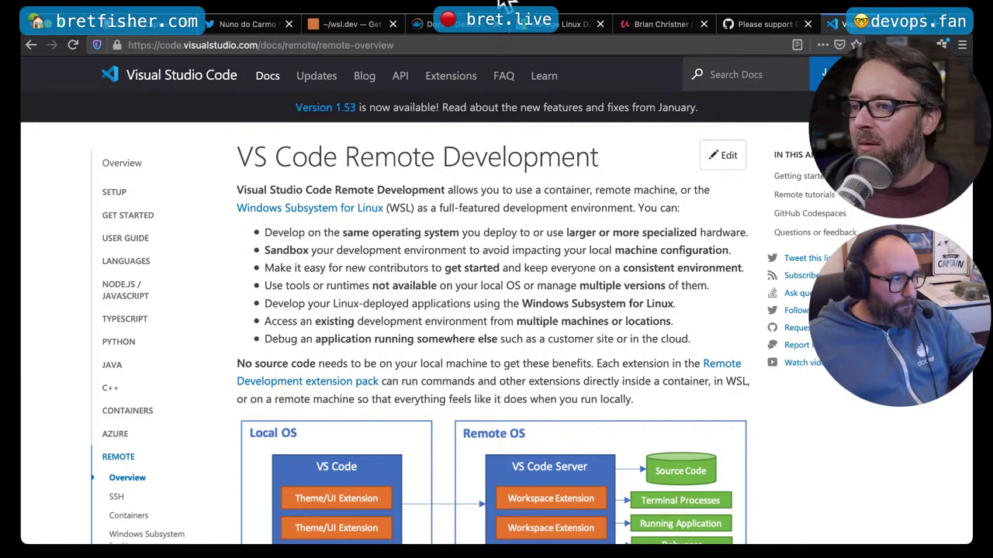
left_click(417, 45)
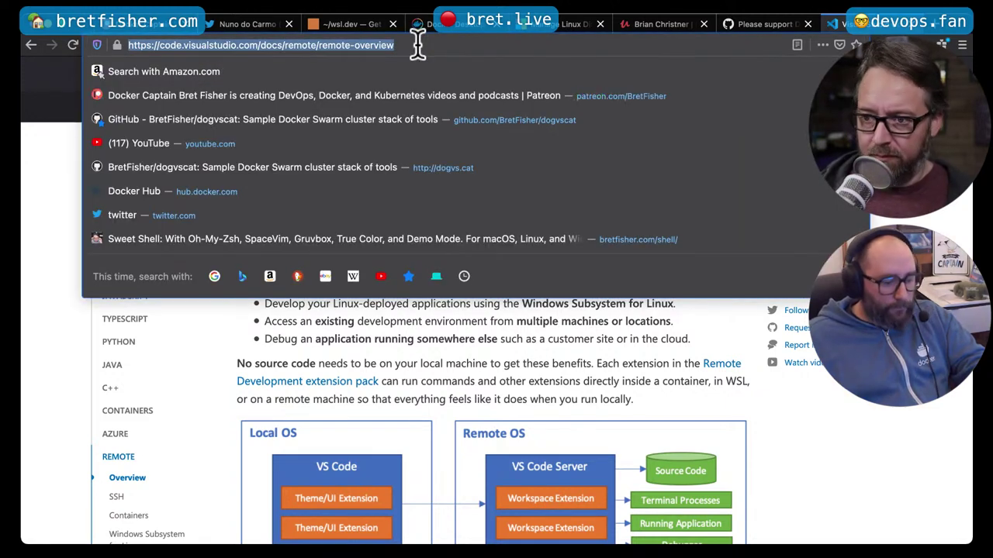
left_click(454, 380)
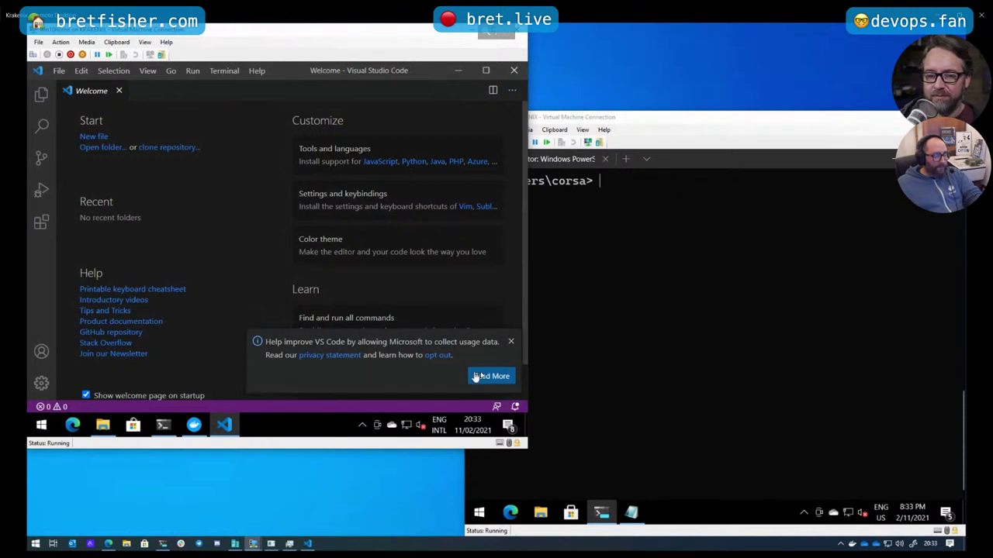
Close VS Code's telemetry notification, leaving the recommended WSL extensions prompt
left_click(510, 347)
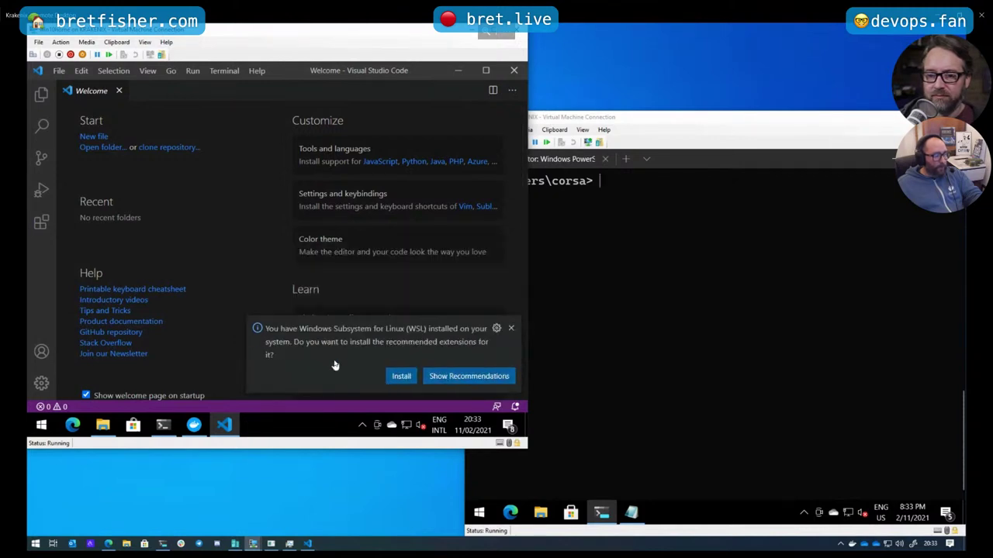
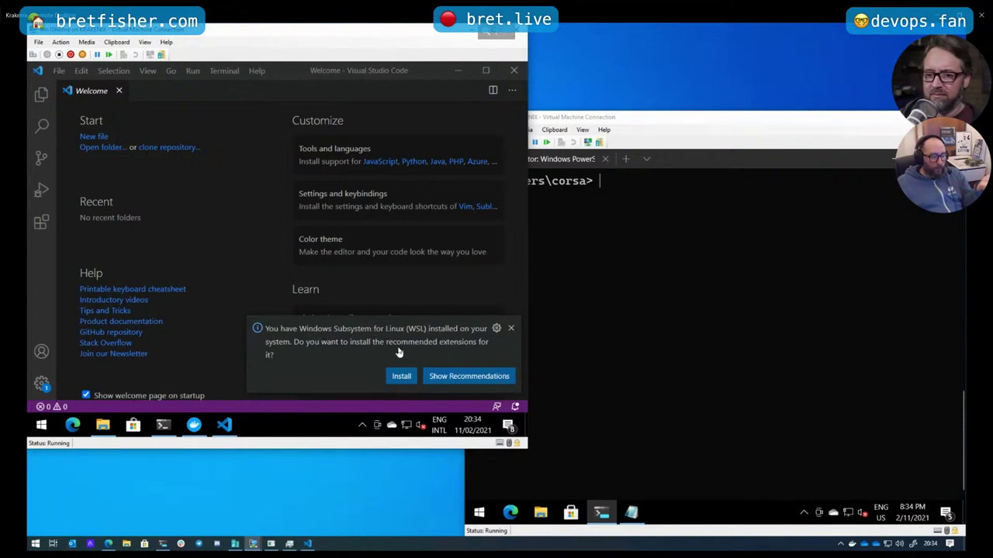
Install the recommended Remote - WSL extension in VS Code, then minimize VS Code
left_click(400, 376)
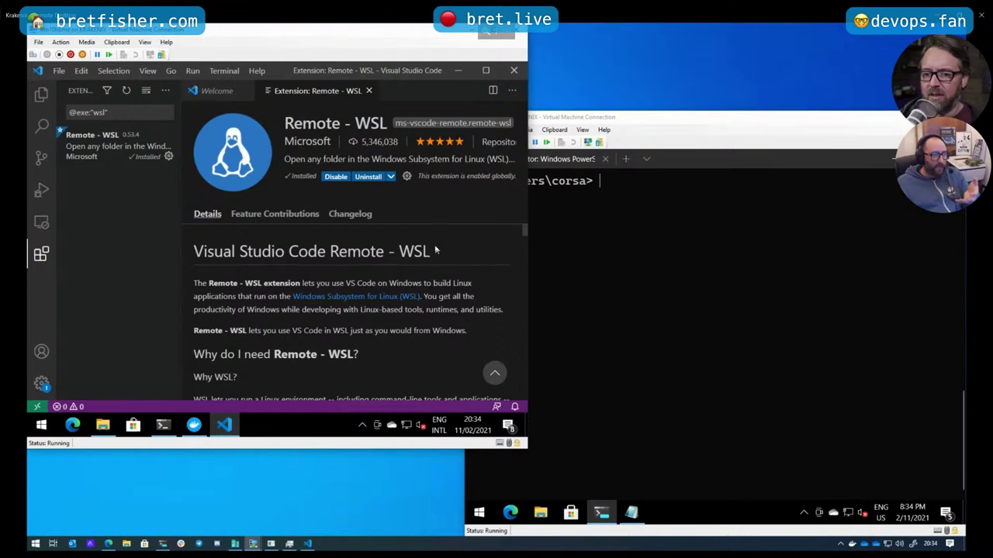
left_click(459, 72)
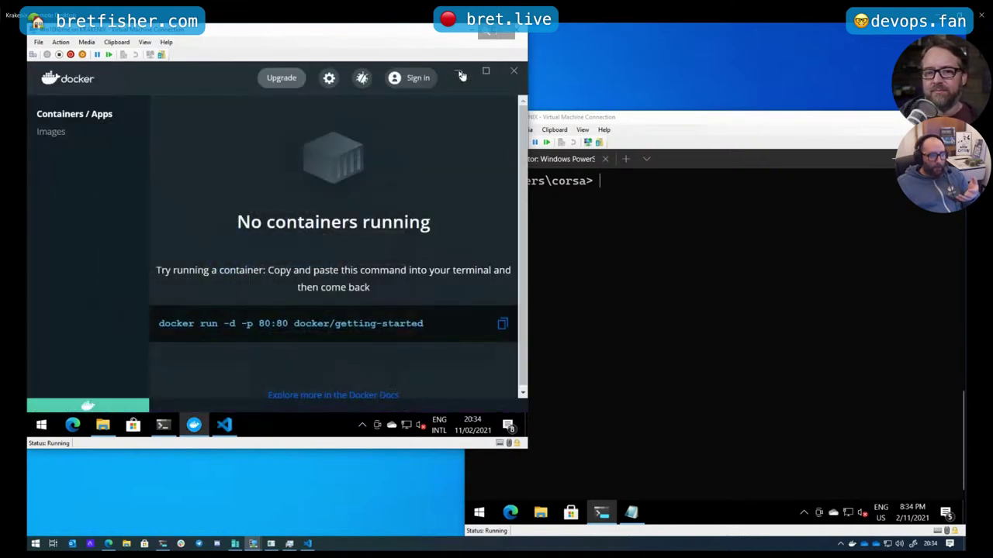
Reveal the Ubuntu shell and highlight docker-desktop and docker-desktop-data in the wsl -l -v list
left_click(456, 76)
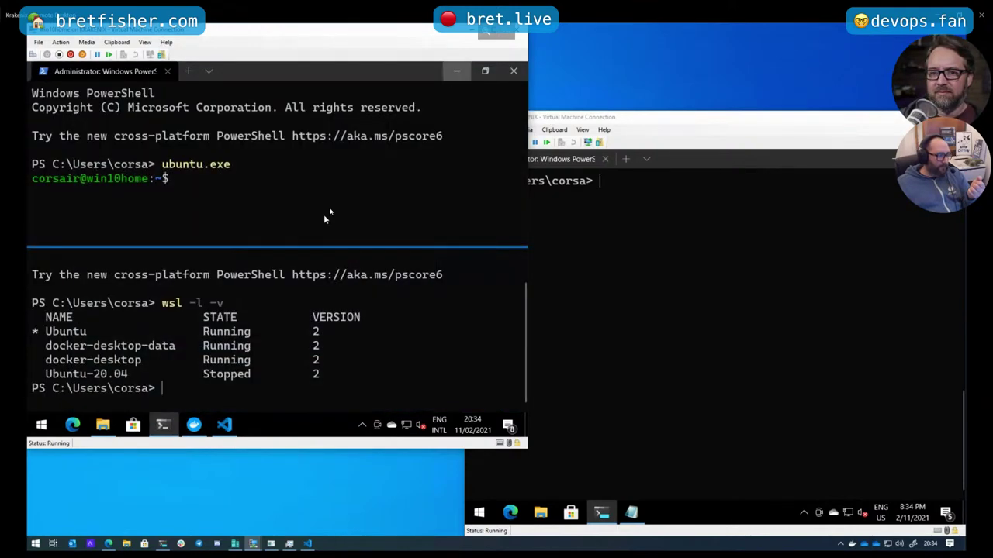
left_click(213, 175)
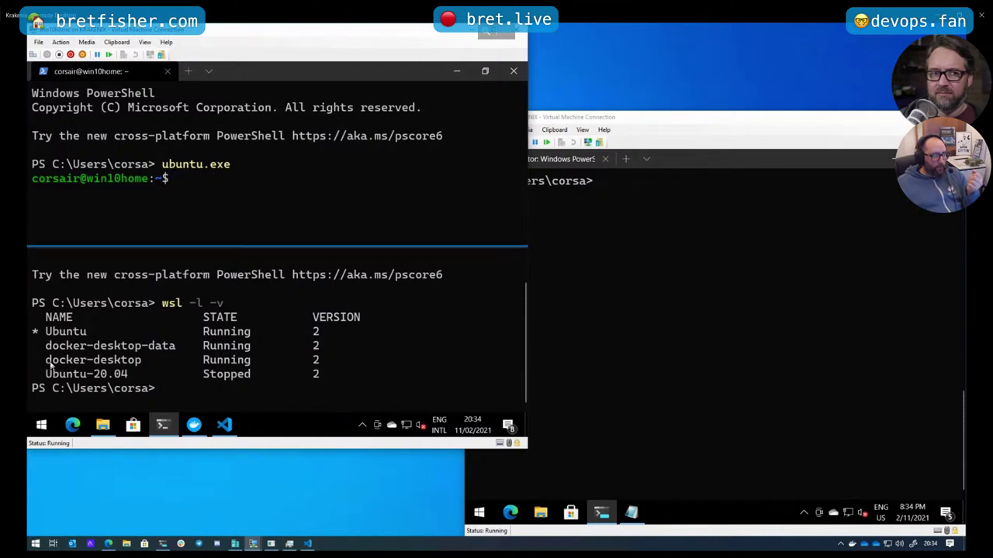
left_click_drag(49, 363, 290, 344)
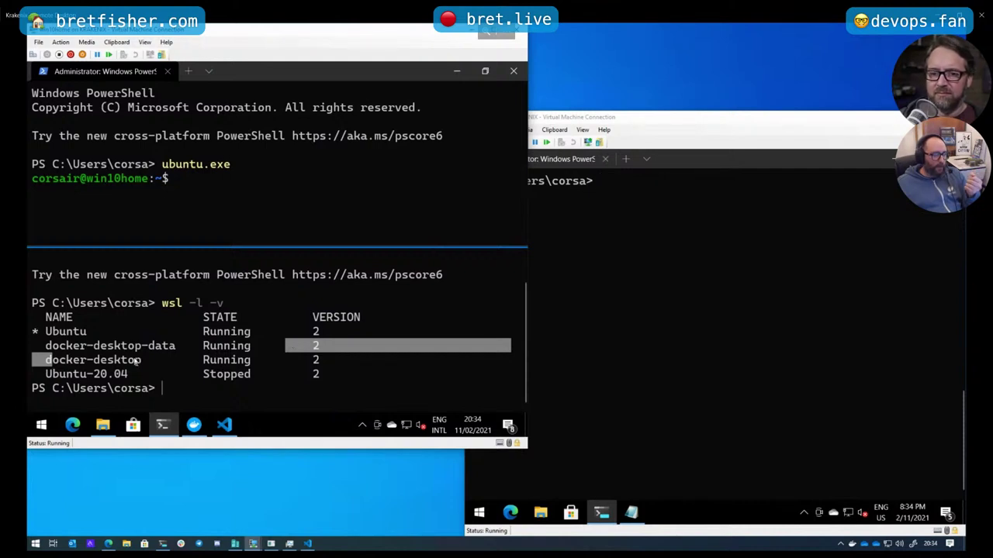
left_click_drag(144, 346, 189, 349)
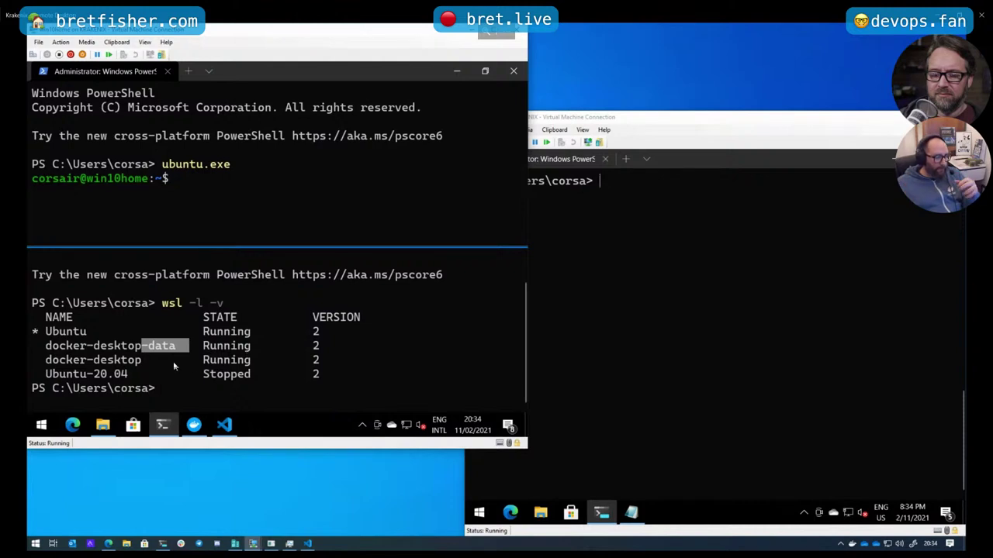
left_click_drag(48, 361, 134, 370)
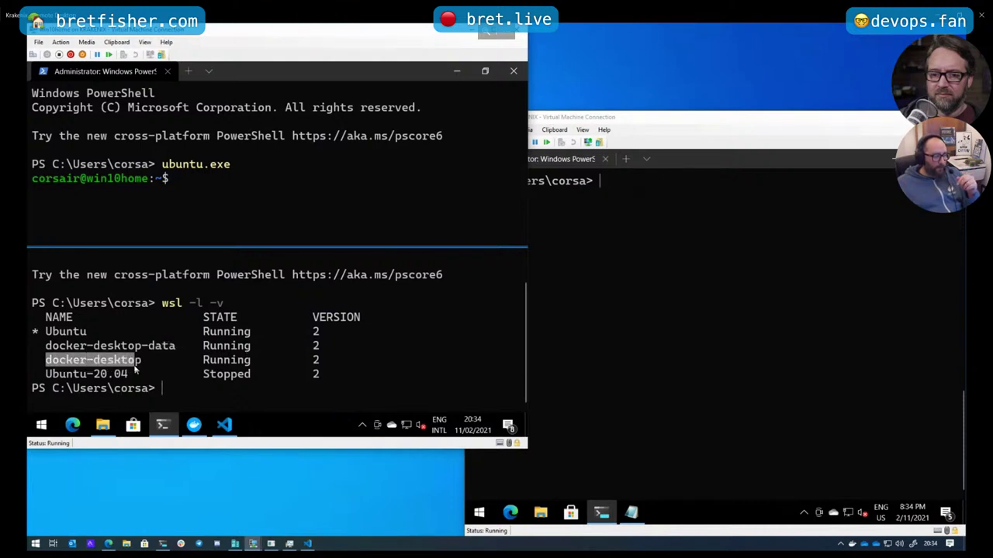
left_click(200, 208)
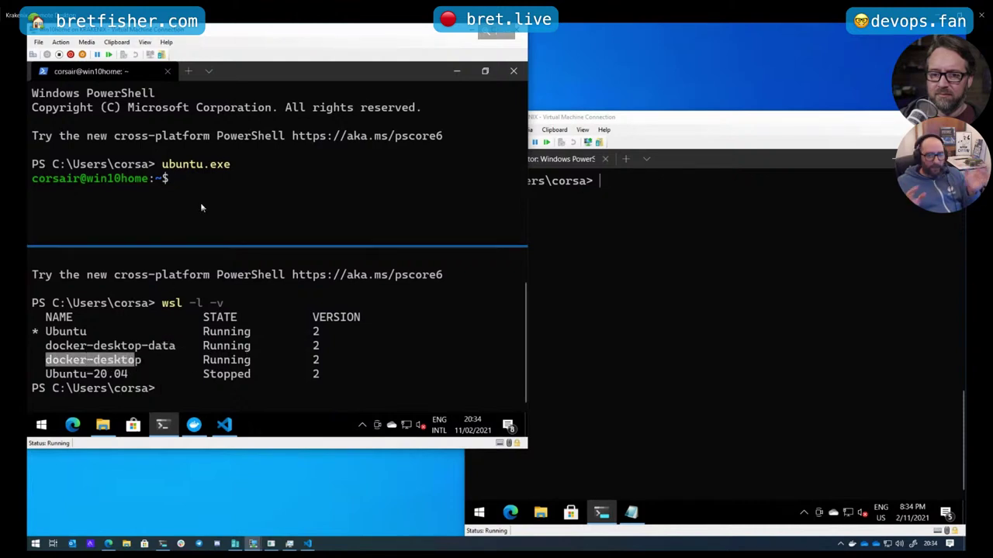
Move the Docker icon from the hidden icons into the always-visible taskbar tray
left_click(361, 425)
left_click_drag(374, 402, 369, 424)
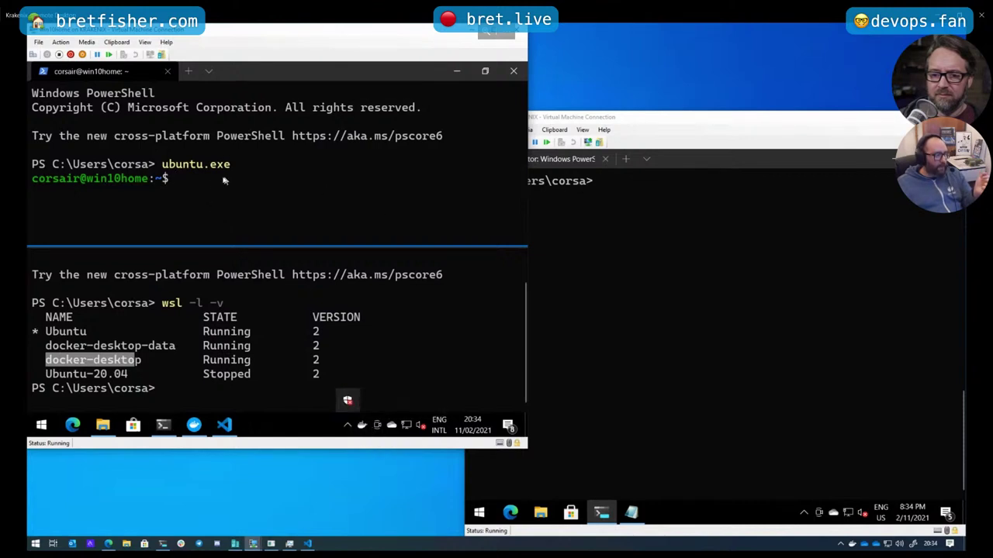
left_click(202, 195)
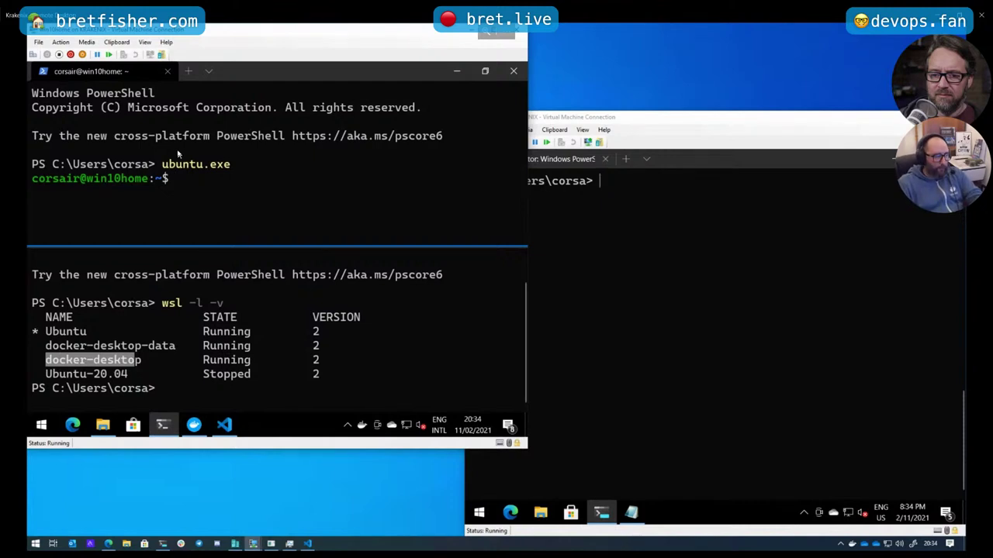
Clear the Ubuntu shell and run docker, scrolling through its help output
key("ctrl+l")
type("dockder")
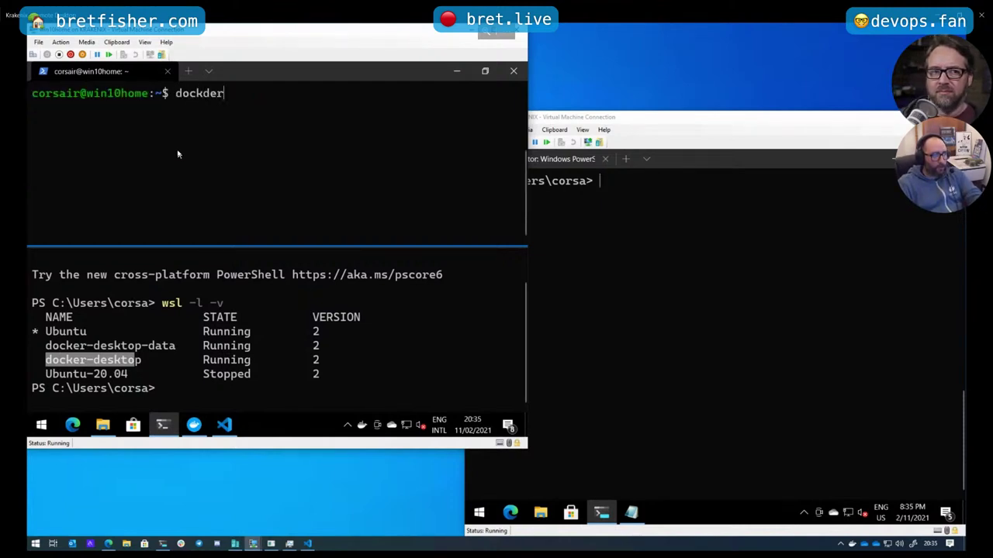
key("BackSpace")
key("BackSpace")
key("BackSpace")
type("er")
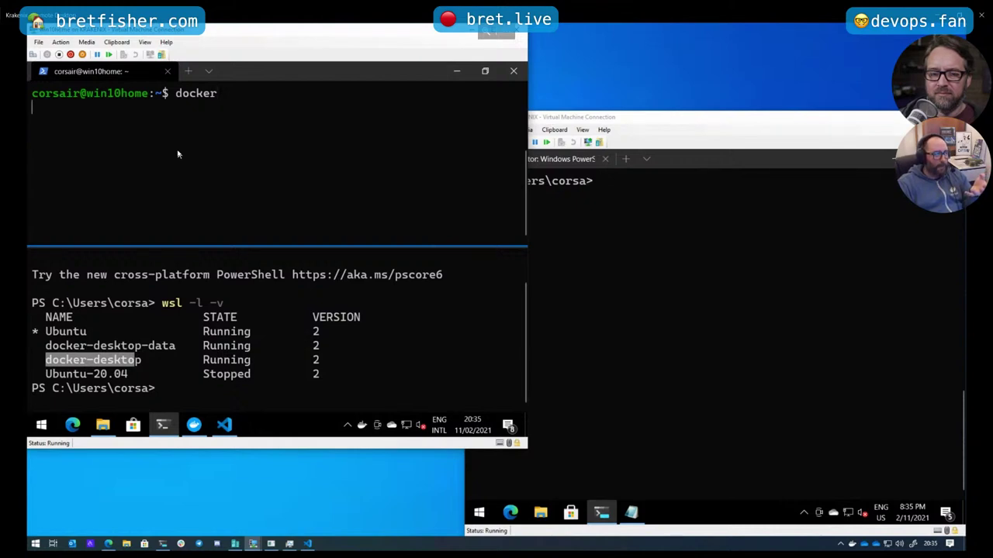
key("Return")
scroll(177, 155, "up", 7)
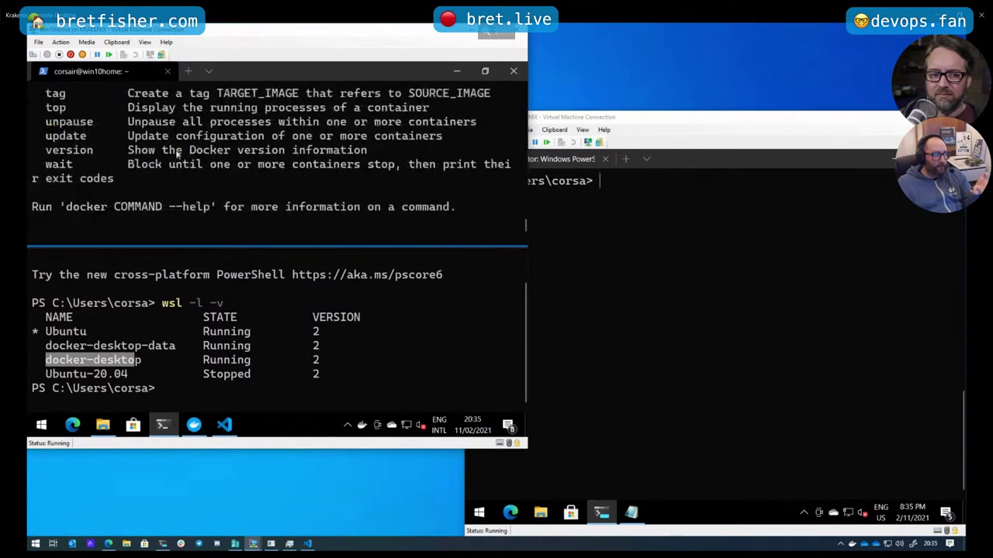
scroll(177, 155, "up", 8)
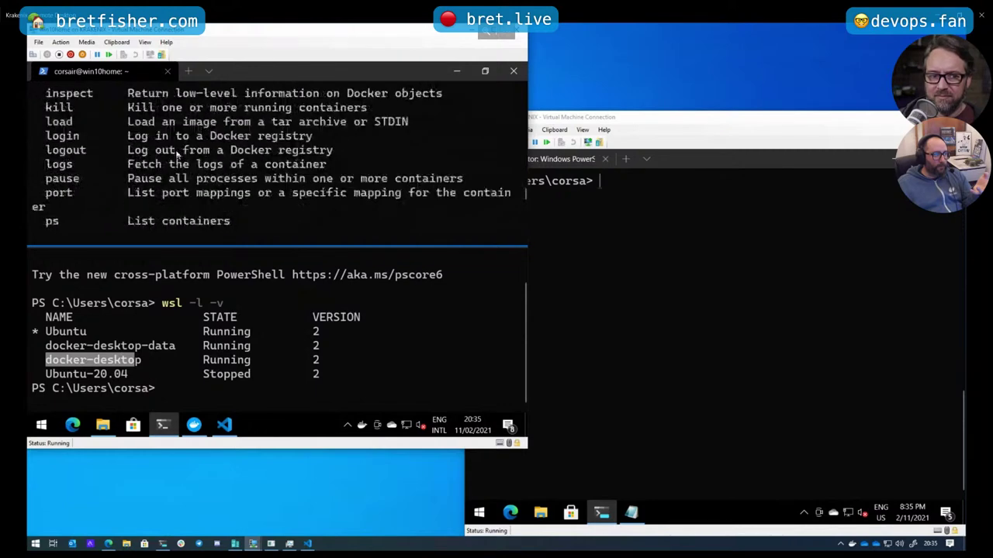
scroll(177, 156, "up", 10)
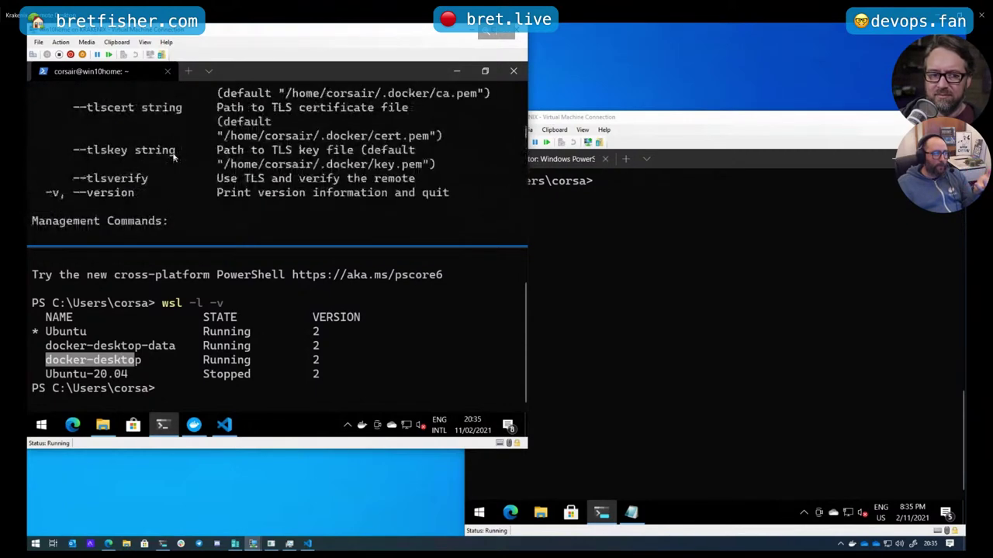
scroll(173, 158, "up", 4)
scroll(173, 158, "down", 10)
scroll(173, 157, "down", 15)
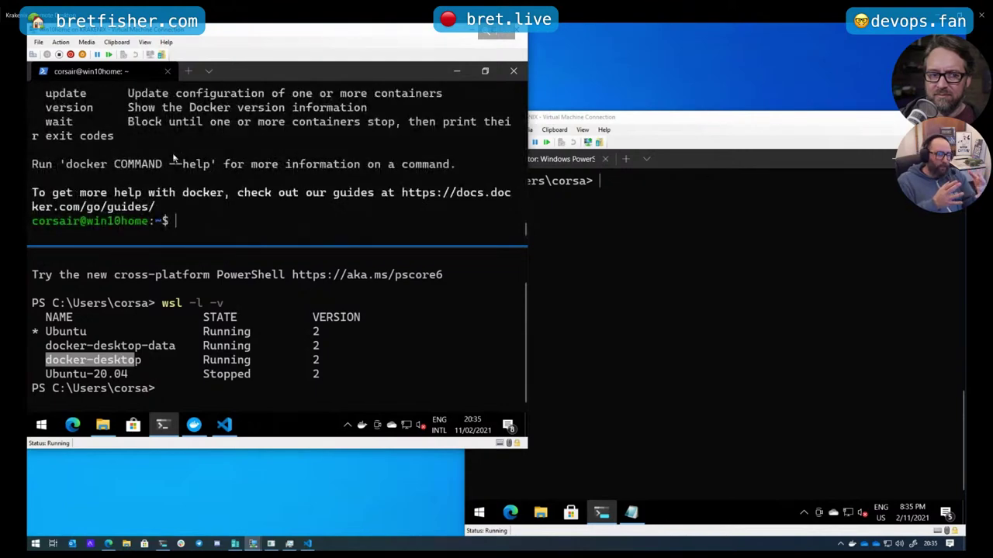
Run docker version, showing client 20.10.2 but permission denied on the daemon socket
type("docker version")
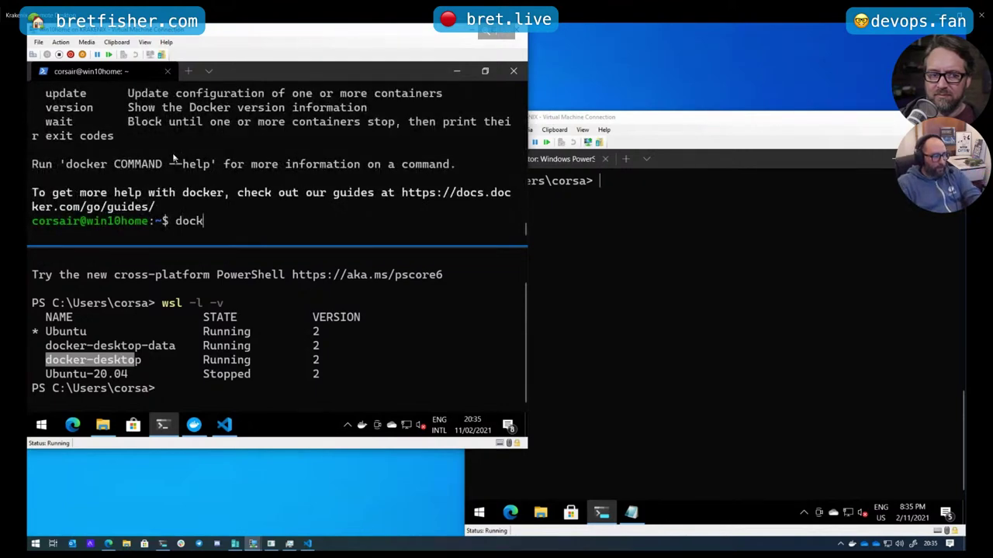
key("Return")
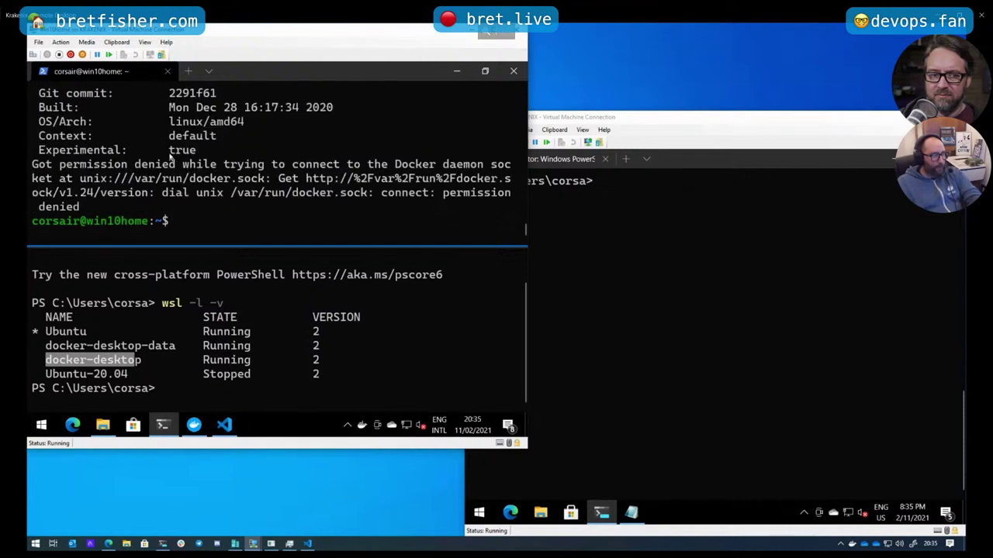
scroll(216, 184, "up", 1)
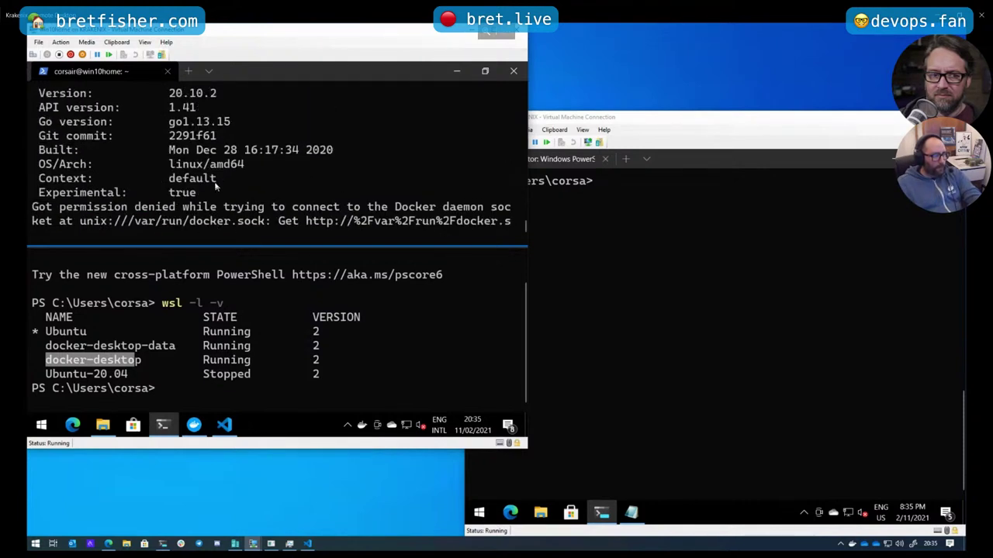
scroll(216, 184, "down", 1)
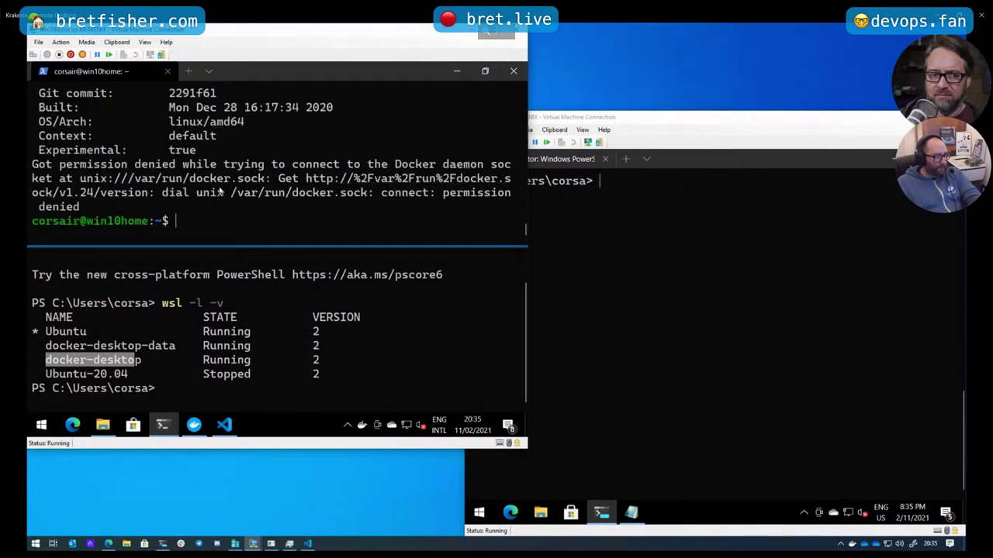
scroll(216, 190, "up", 2)
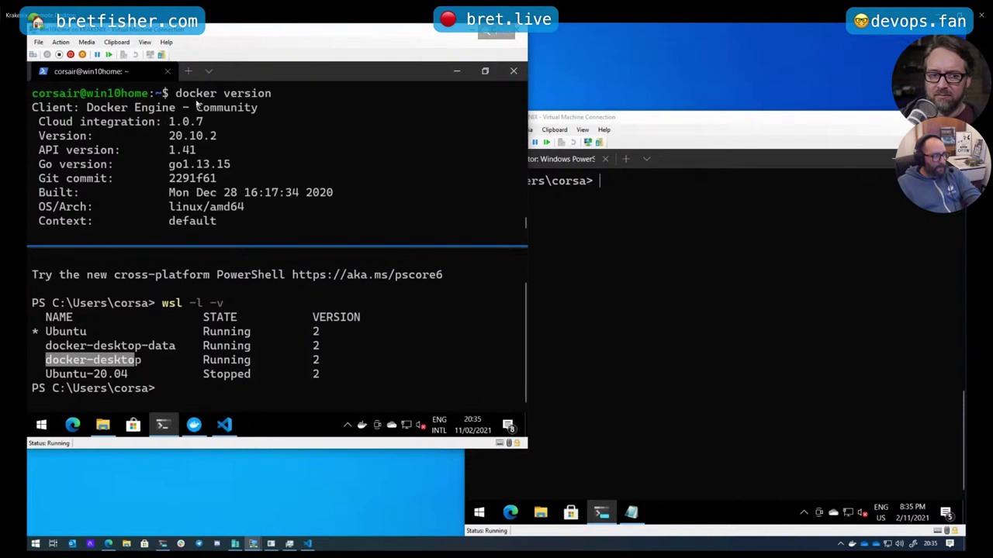
left_click_drag(88, 113, 175, 113)
scroll(217, 149, "down", 2)
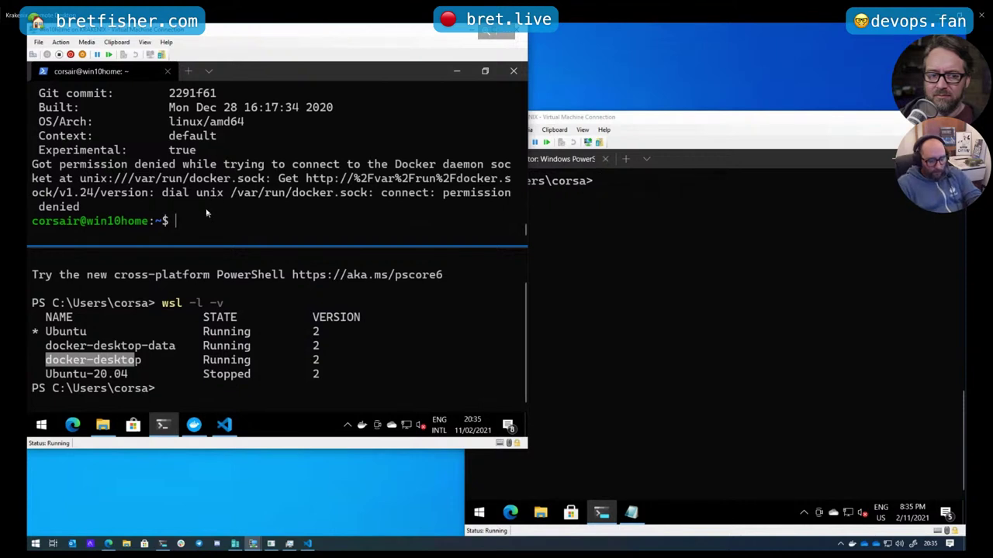
Restart the Ubuntu shell with ubuntu.exe and rerun docker version, showing server Engine 20.10.2
key("ctrl+d")
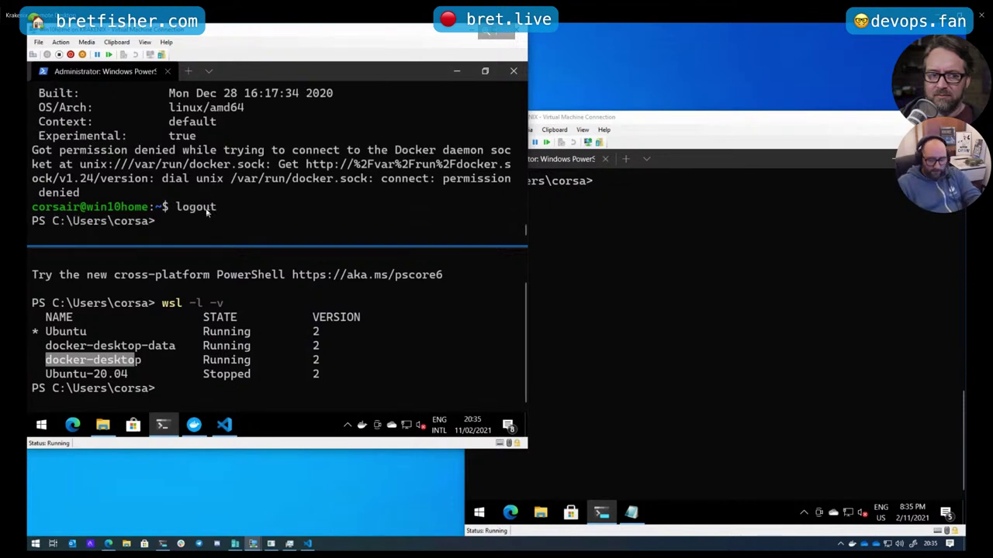
type("ubuntu.exe")
key("Return")
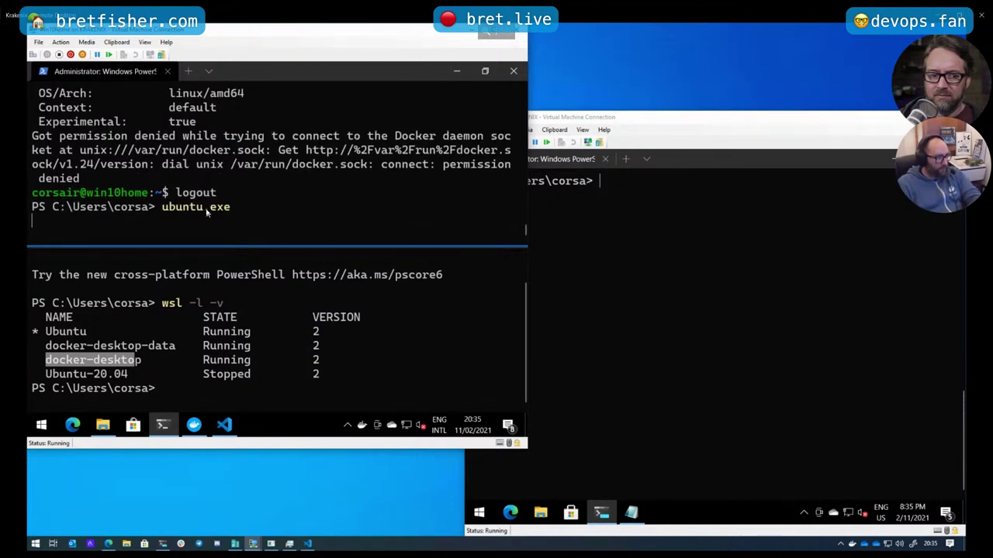
type("docker version")
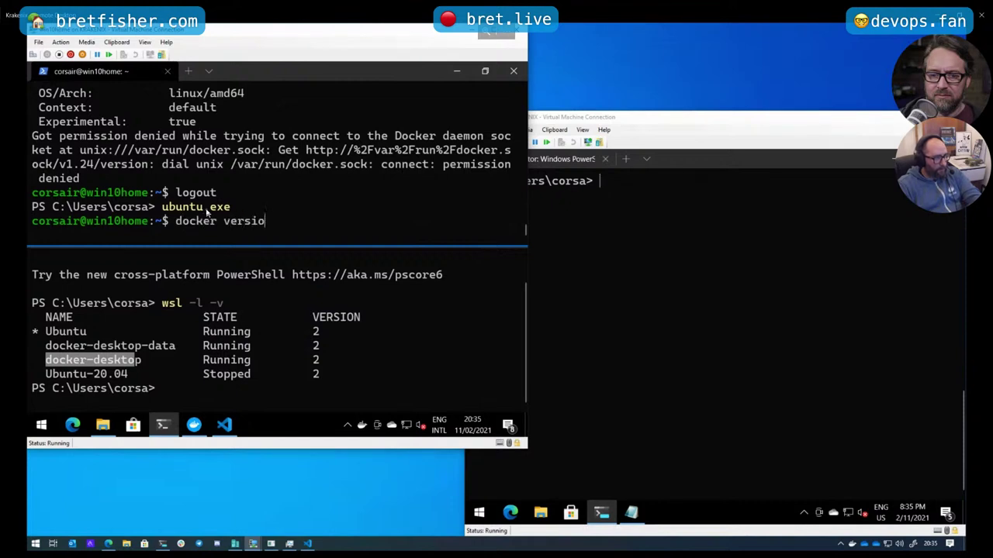
key("Return")
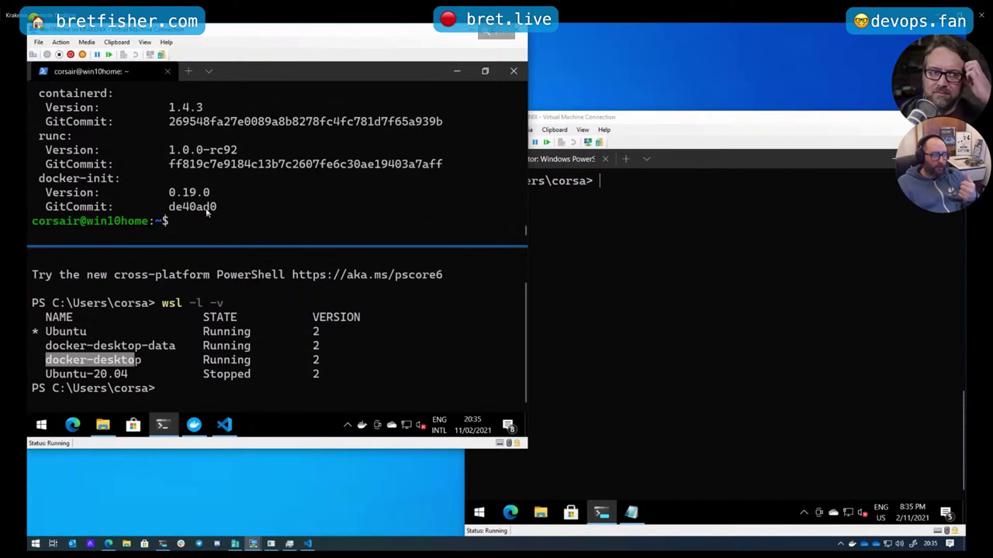
scroll(273, 201, "up", 4)
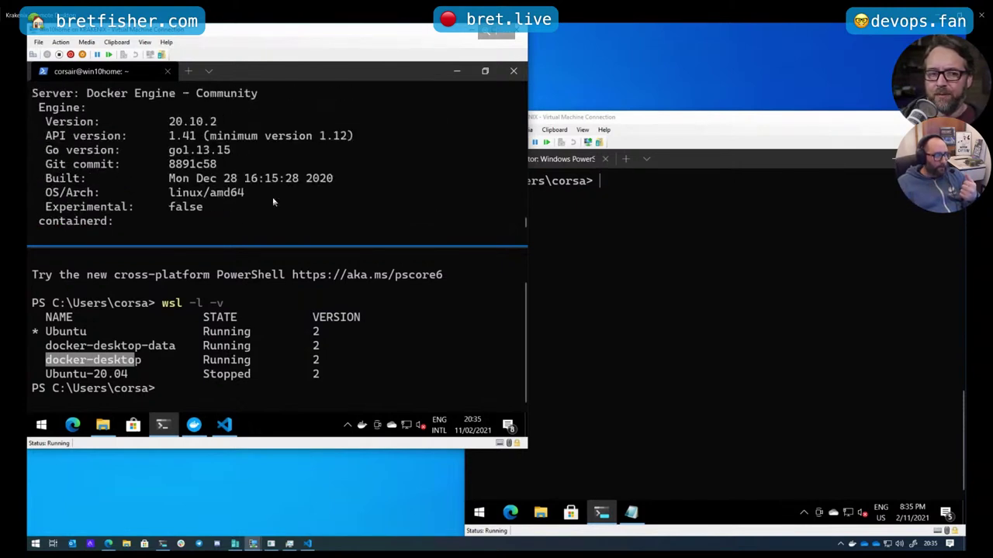
left_click_drag(86, 136, 254, 155)
scroll(264, 173, "down", 1)
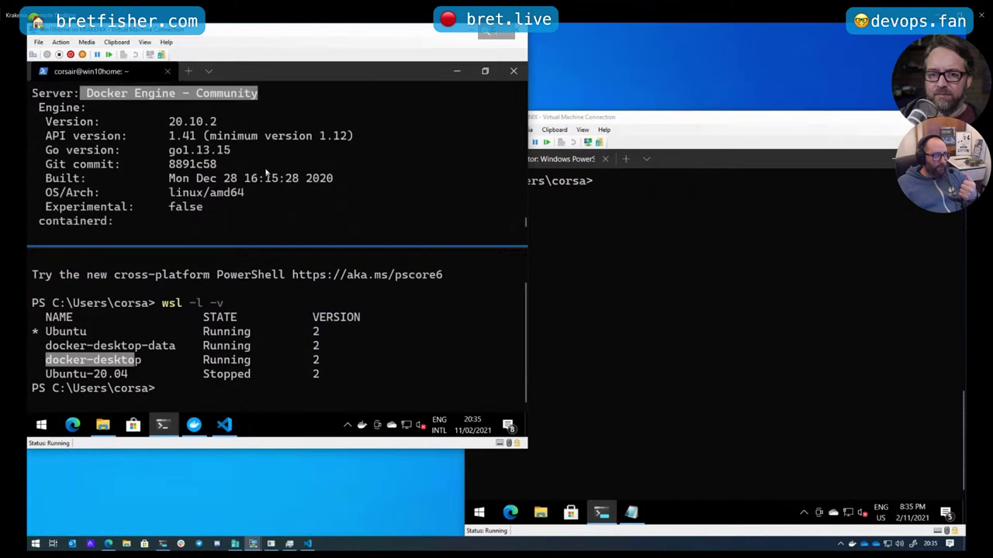
left_click_drag(175, 124, 213, 123)
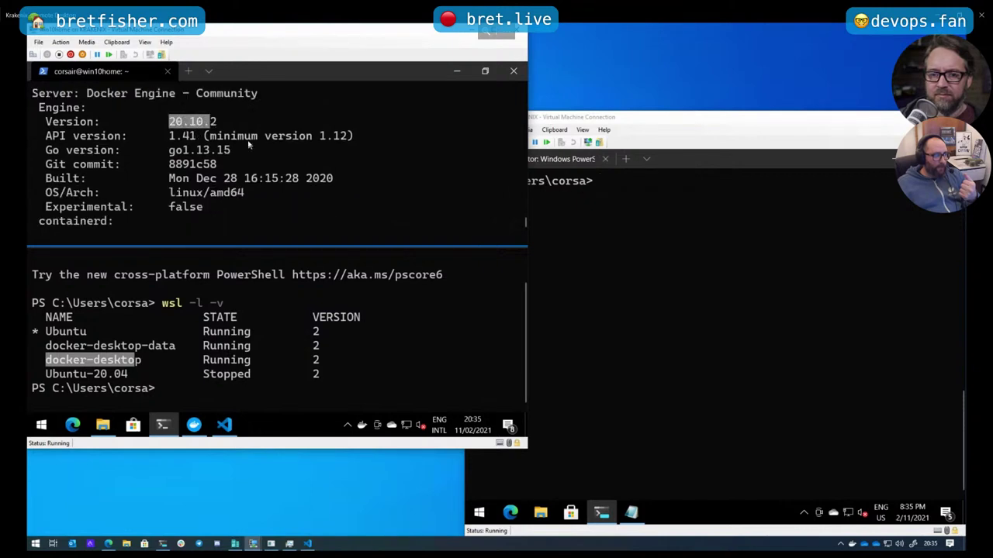
scroll(264, 146, "down", 3)
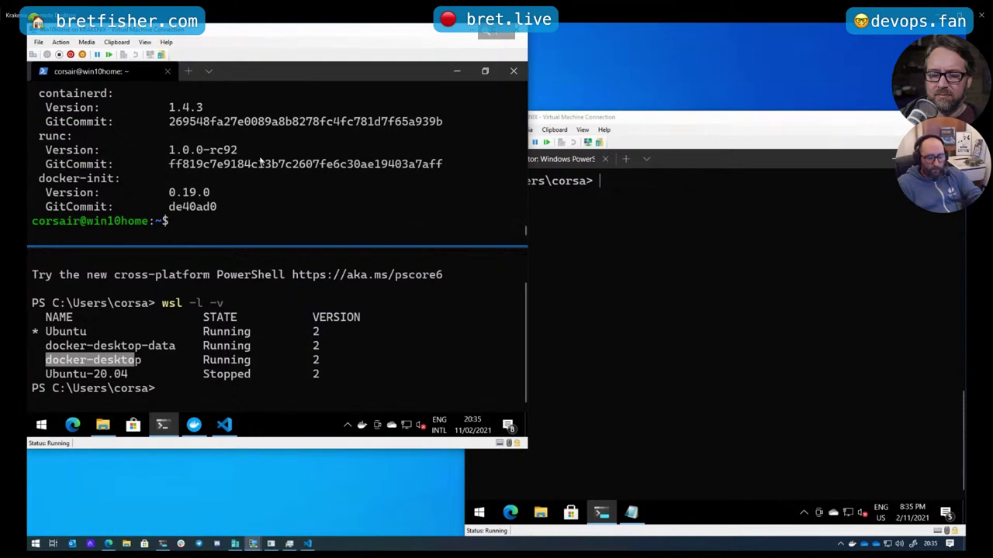
Start a throwaway interactive Alpine container with docker run --rm -it alpine
type("dockder")
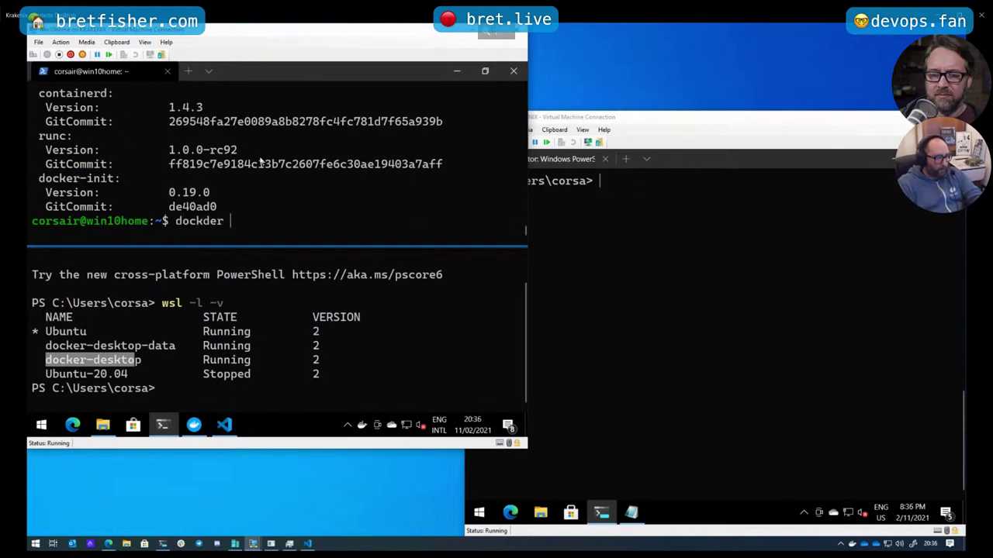
key("BackSpace")
key("BackSpace")
key("BackSpace")
key("BackSpace")
type("er run --rm")
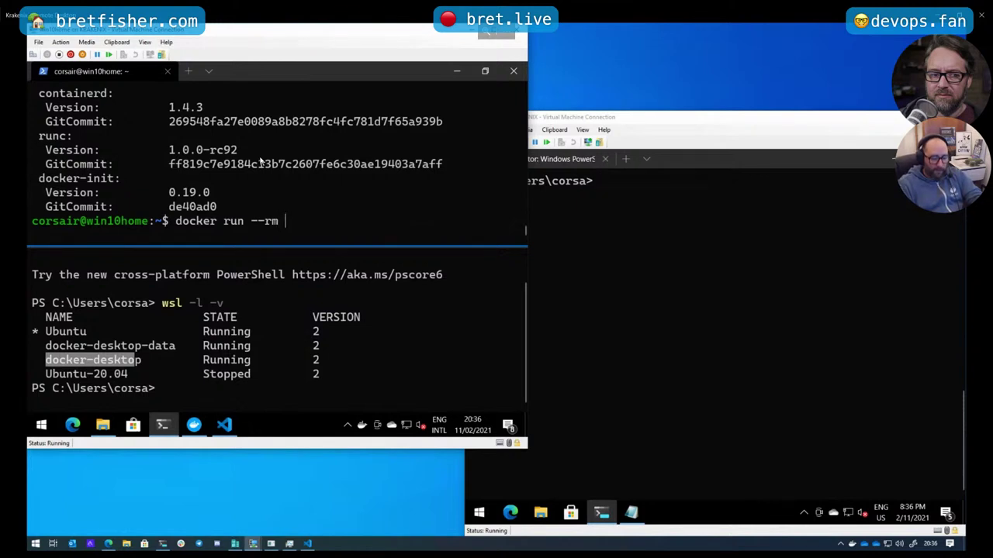
type(" -it alpi")
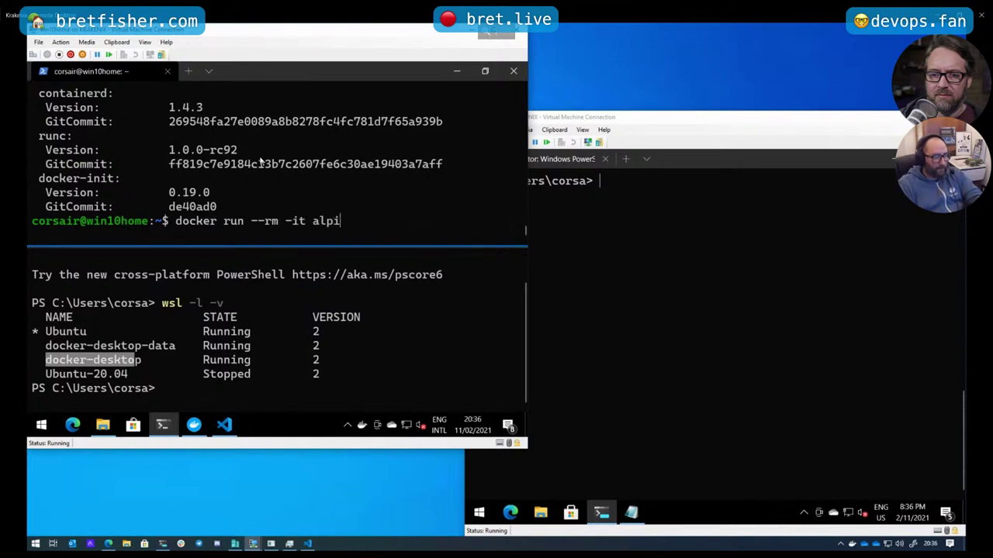
type("ne")
key("Return")
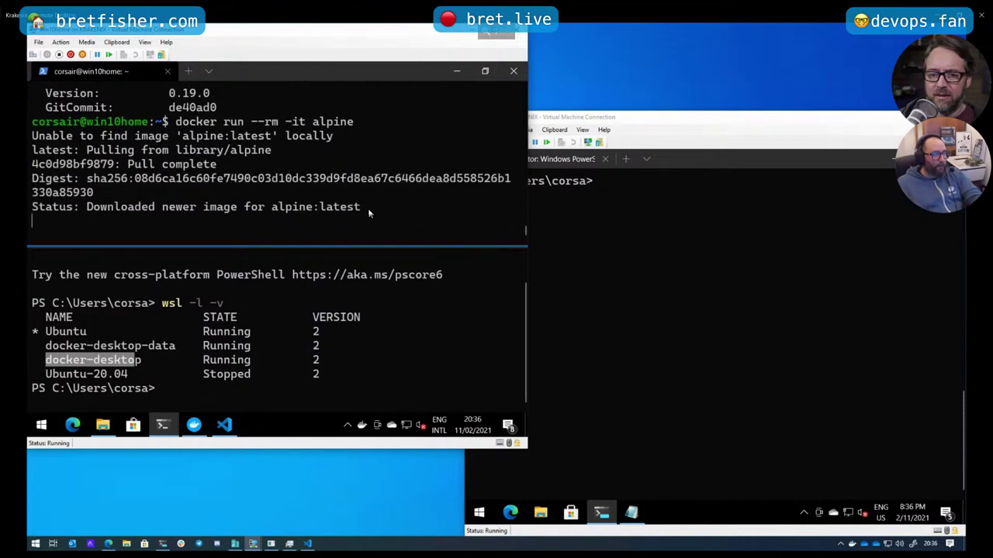
Inside the container, run apk update and apk add vim
type("ap")
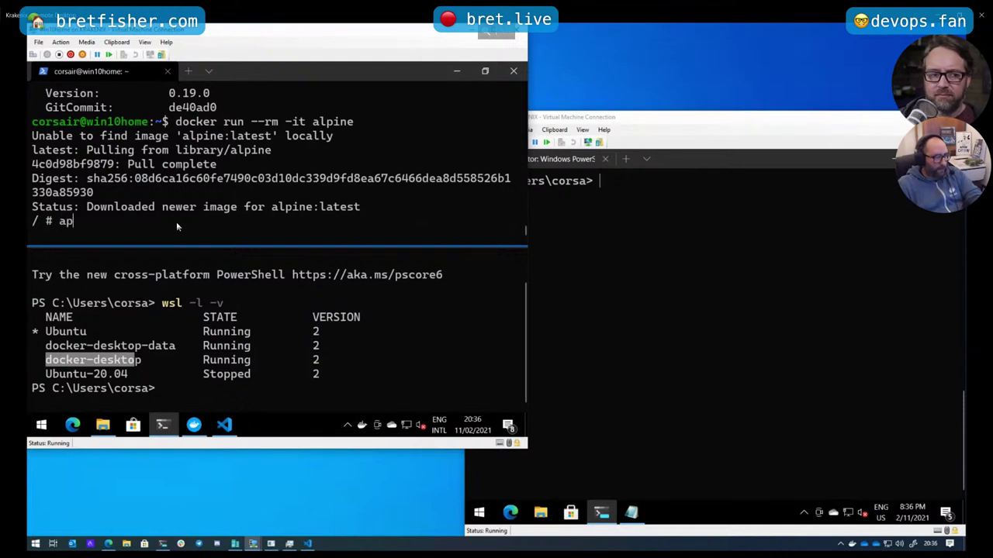
type("k update")
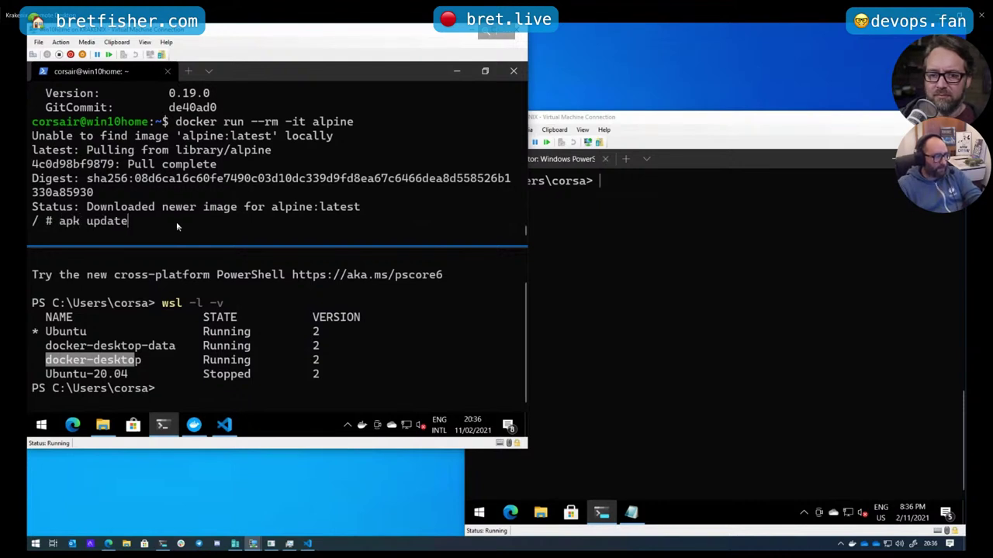
key("Return")
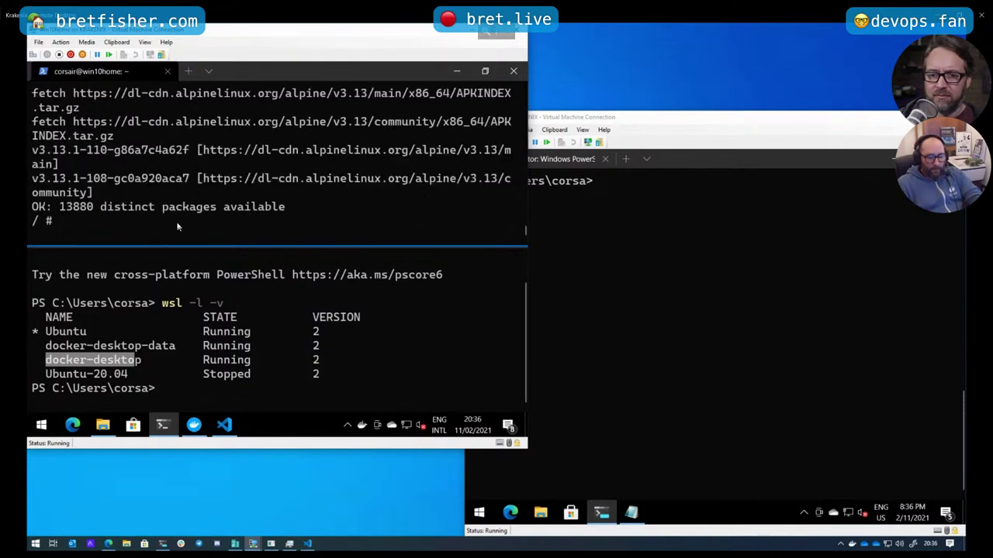
type("apk add ")
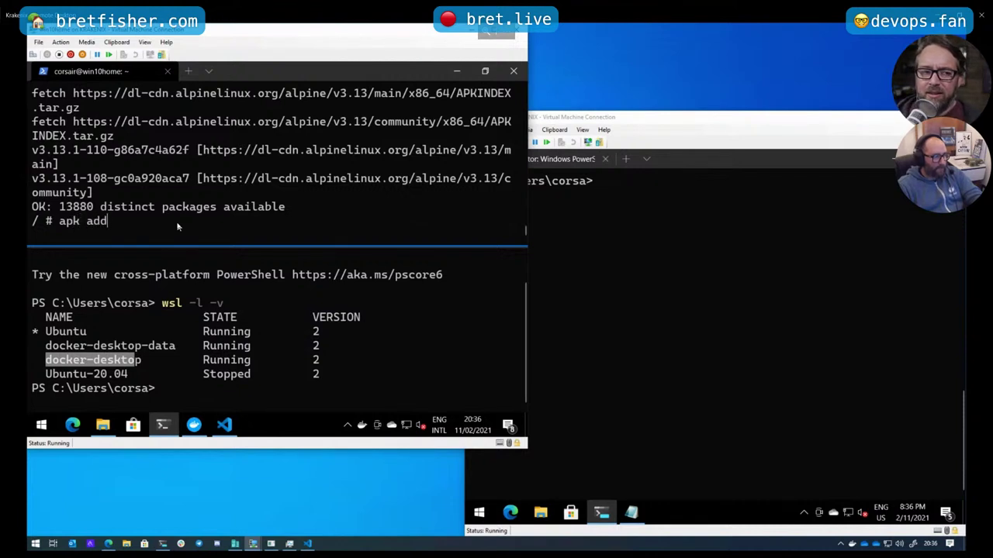
type("vim")
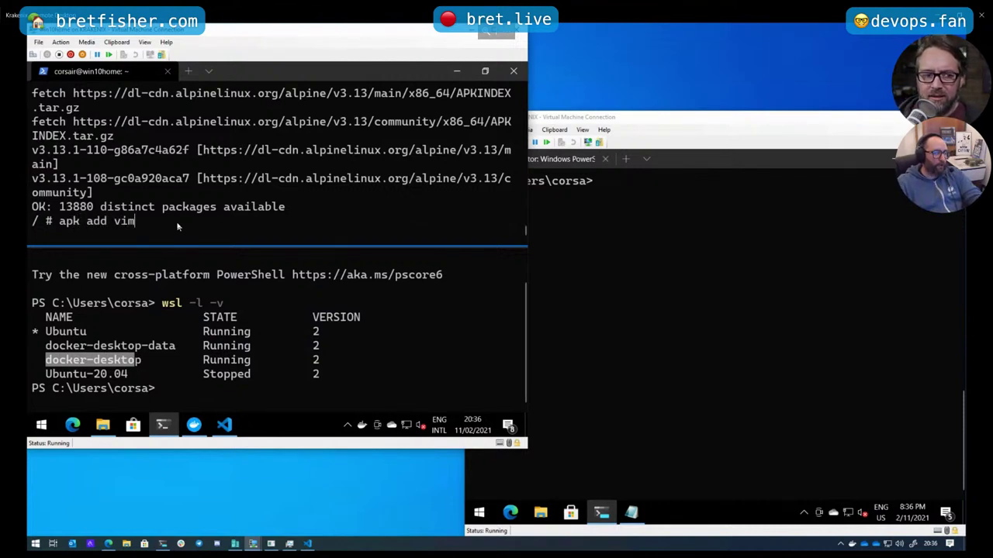
key("Return")
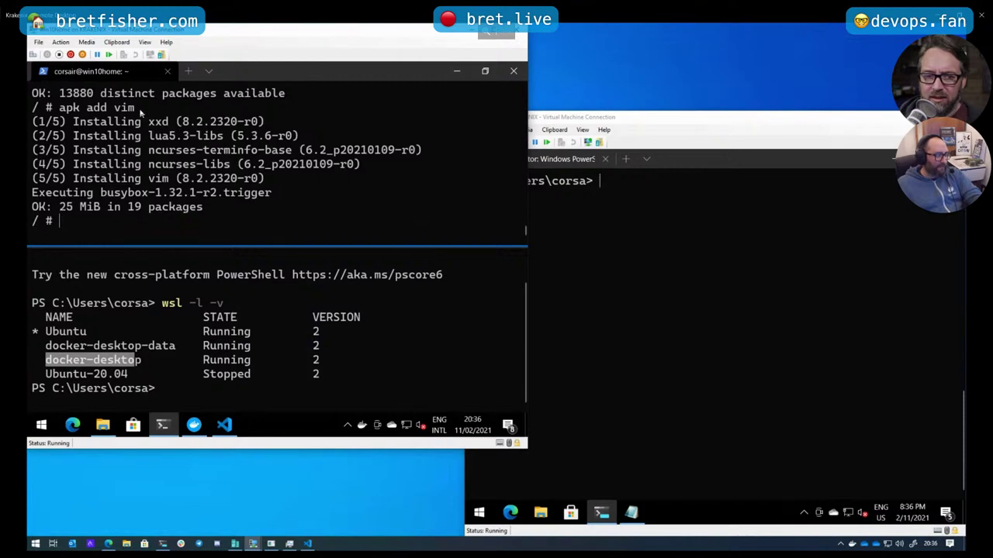
left_click_drag(143, 114, 109, 113)
scroll(106, 132, "up", 5, "ctrl")
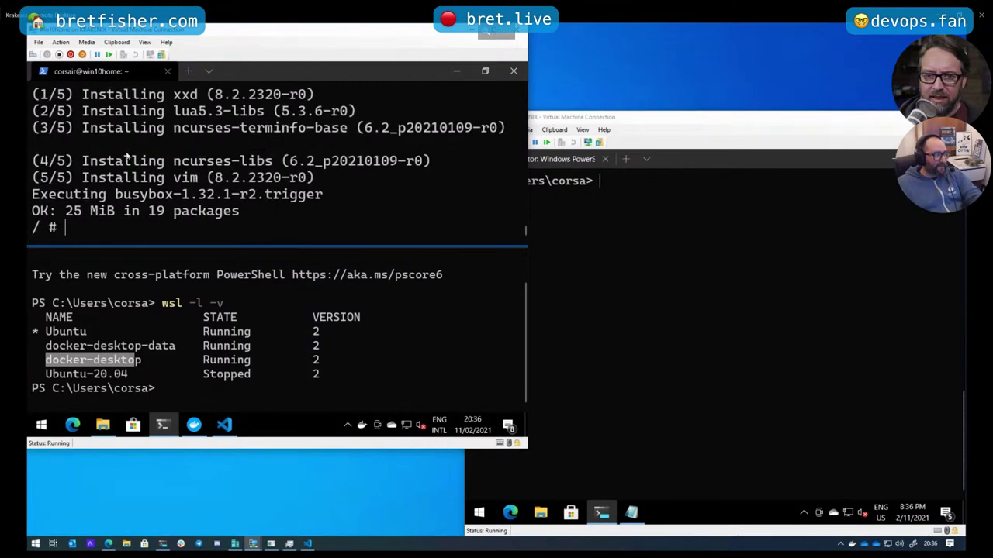
scroll(126, 155, "down", 3)
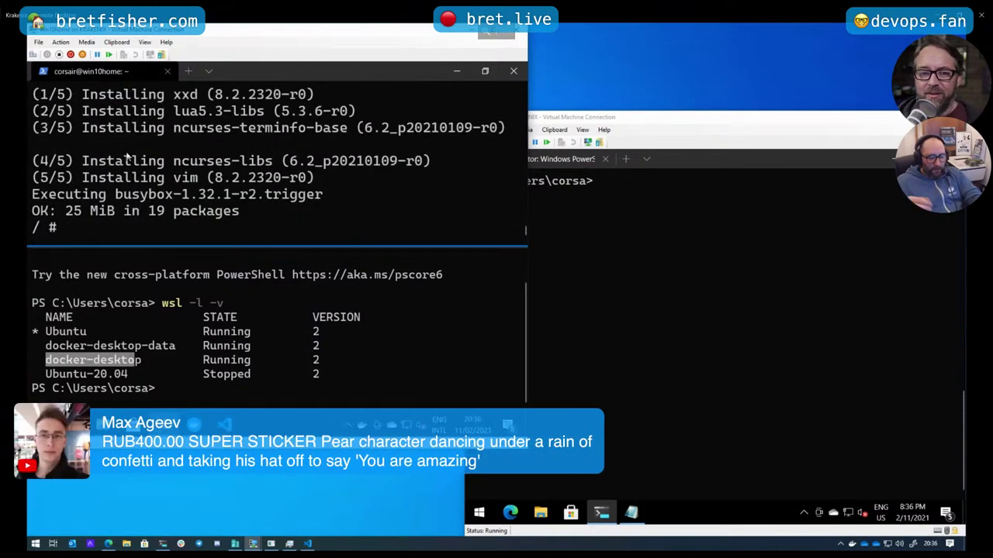
Exit the Alpine container and begin a wsl -d command in the PowerShell pane
type("exit")
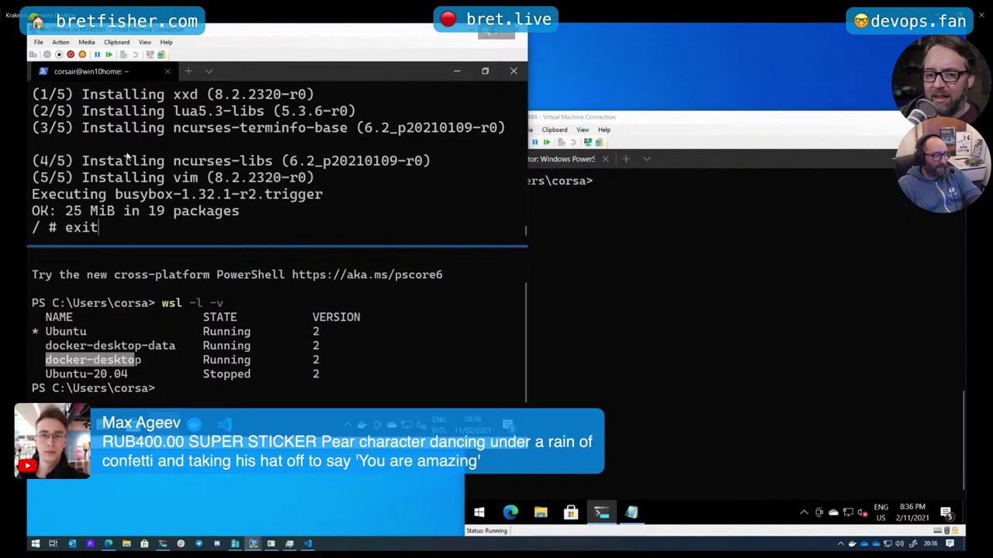
key("Return")
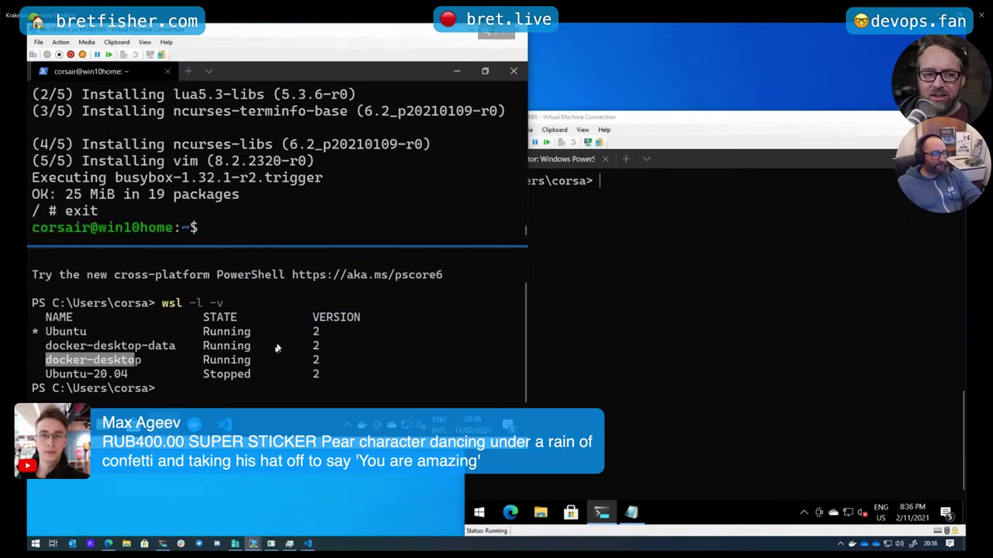
left_click(241, 397)
left_click(240, 394)
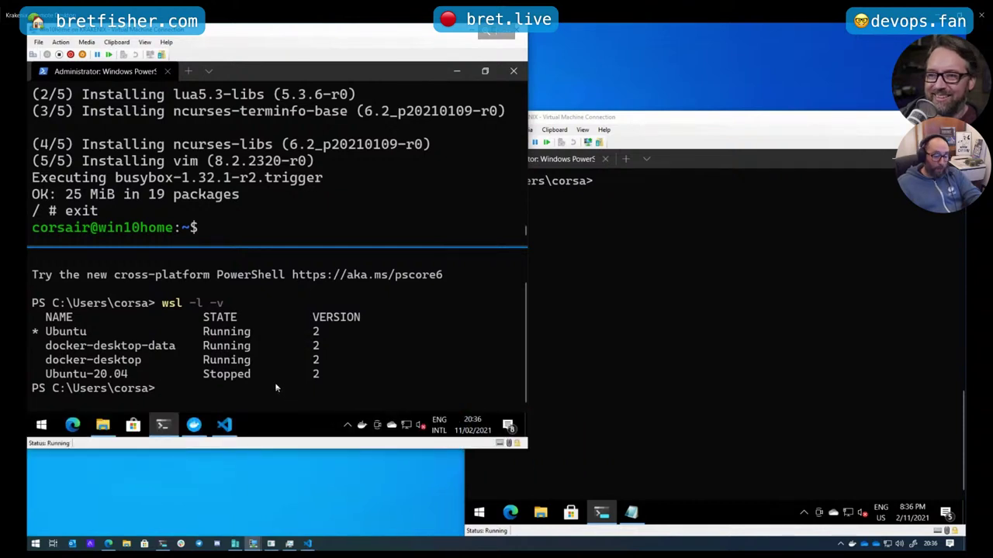
type("wsl ")
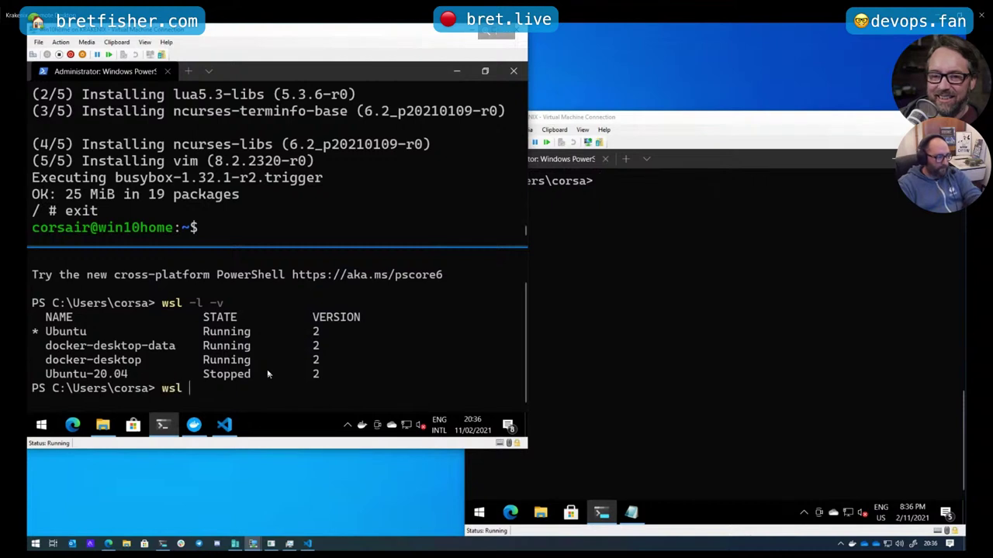
type("-d")
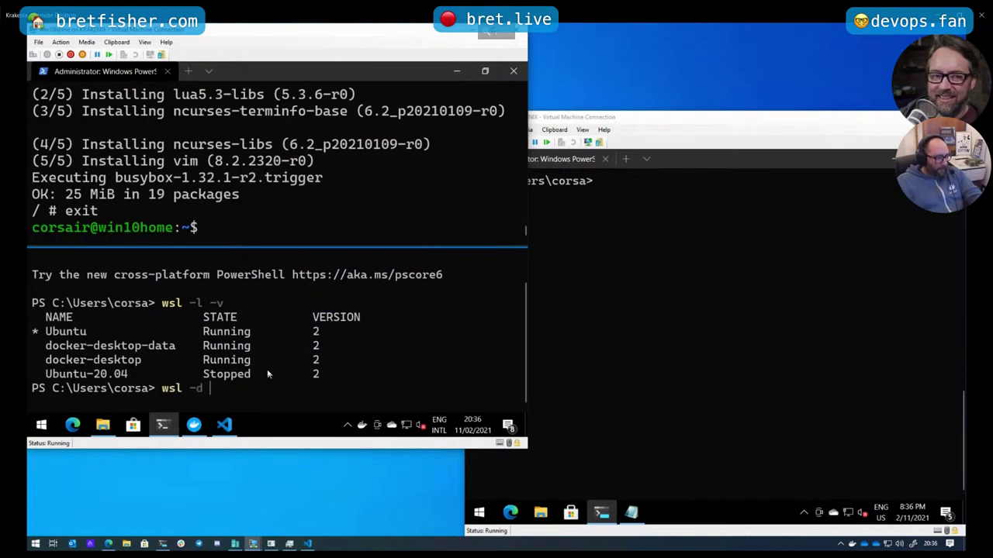
Launch a shell in Ubuntu-20.04 with wsl -d, pasting the distro name from the list
left_click_drag(49, 379, 128, 375)
right_click(123, 373)
right_click(124, 376)
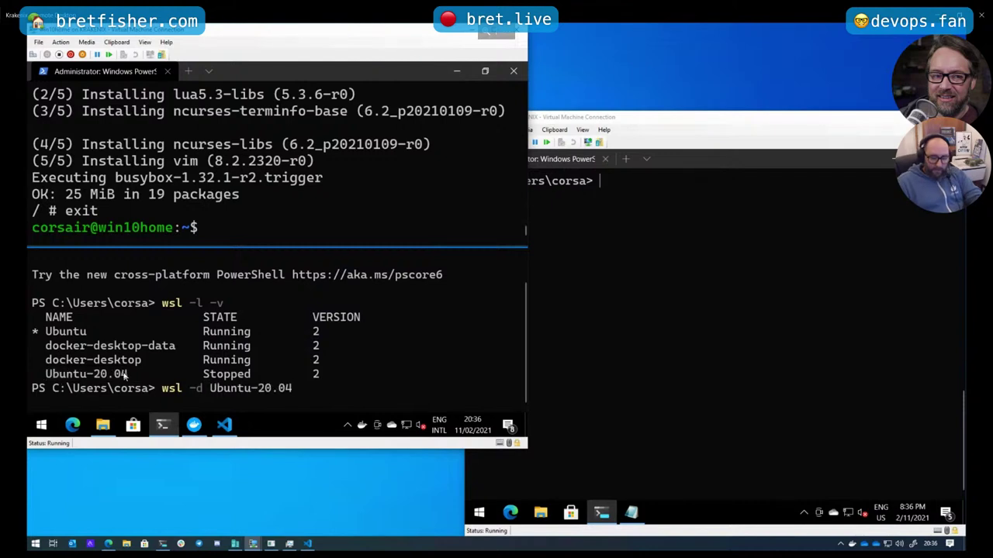
key("Return")
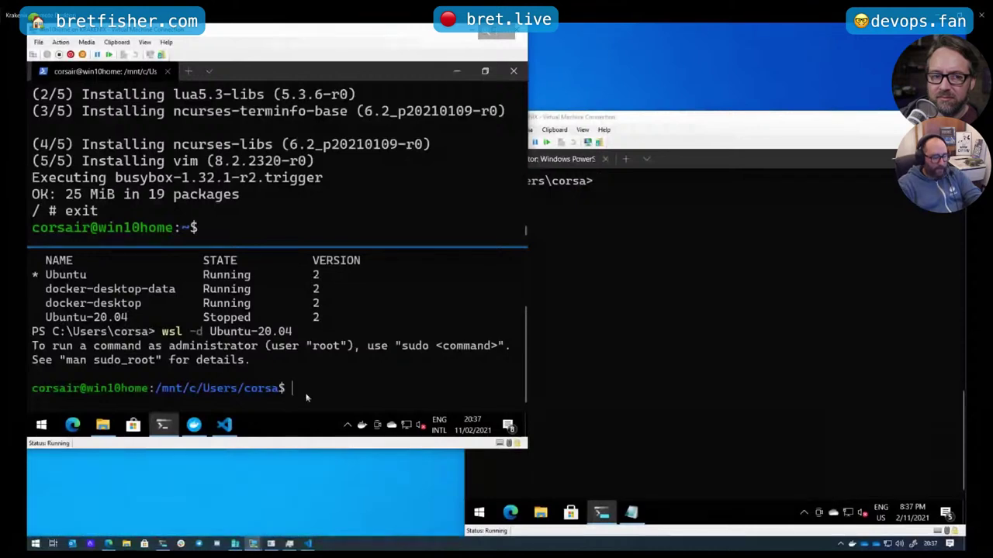
Run docker there, which reports command not found and points to Docker Desktop WSL integration
type("docker")
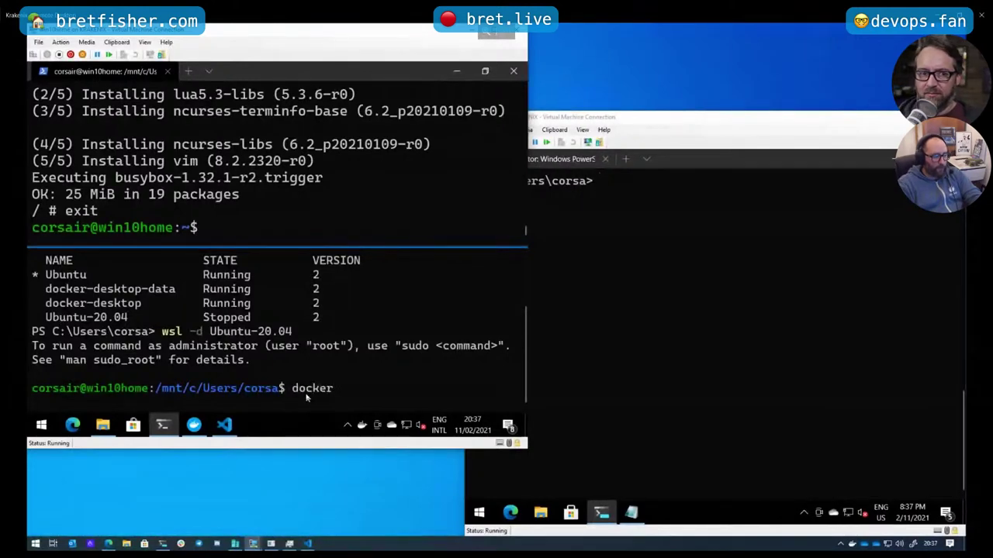
key("Return")
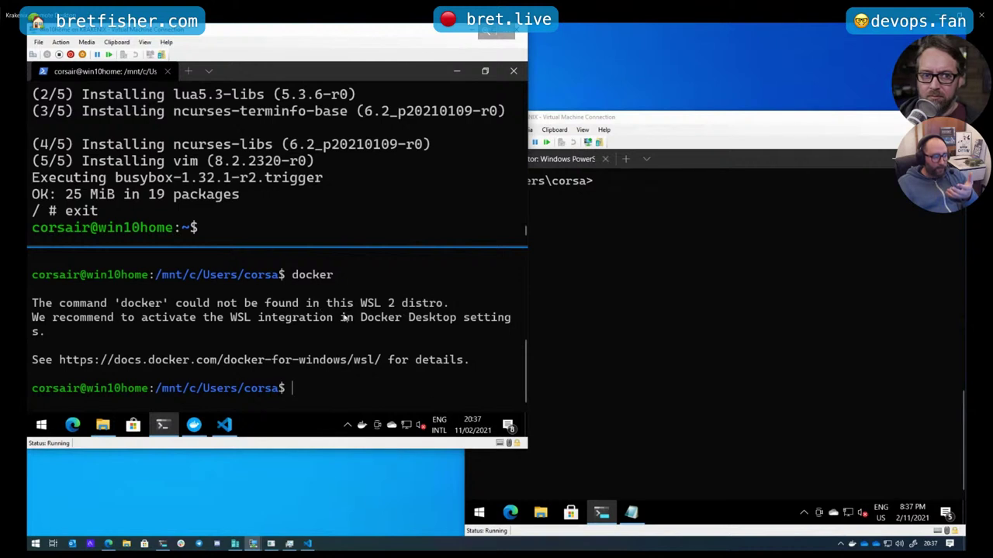
left_click_drag(342, 319, 456, 319)
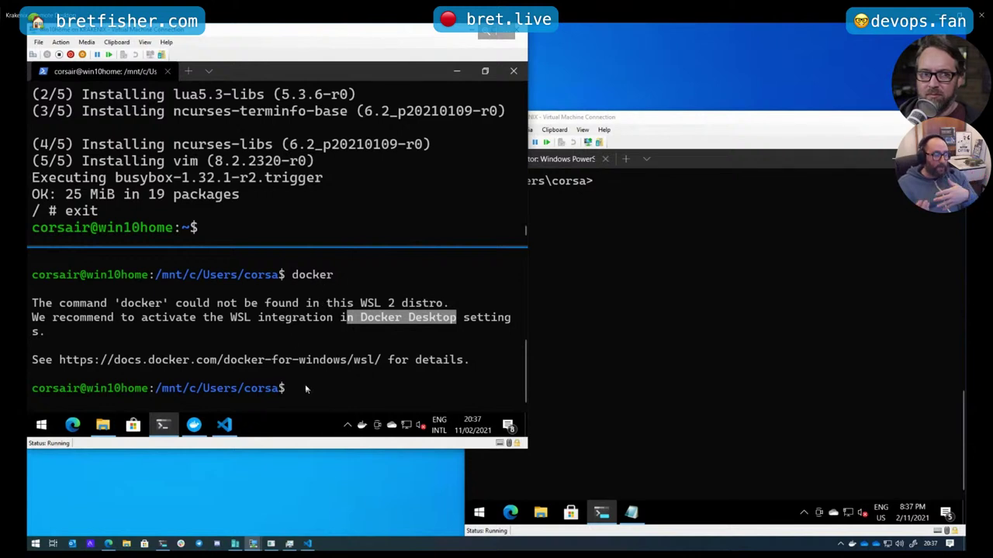
Attempt sudo apt install -y docker.io, entering the sudo password
type("sudo apt")
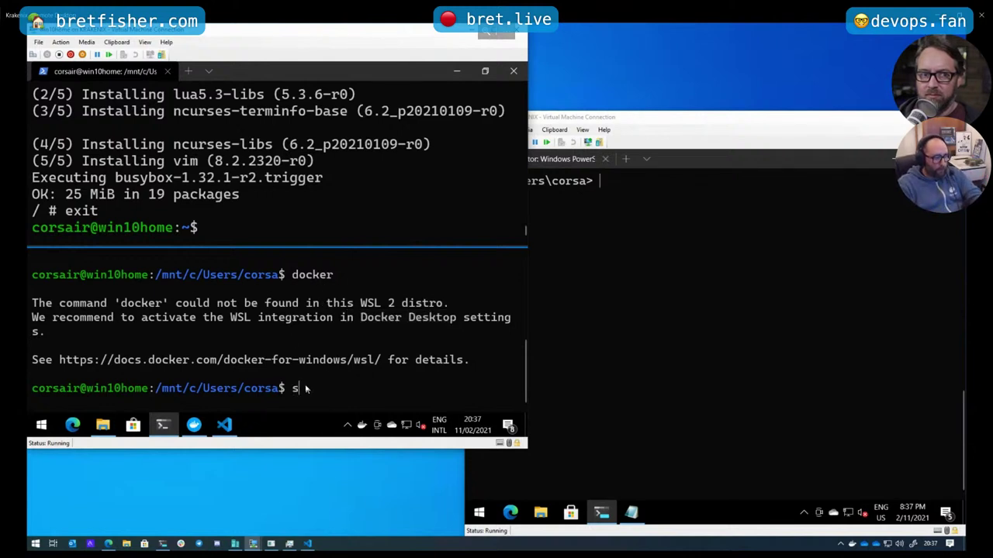
type(" i")
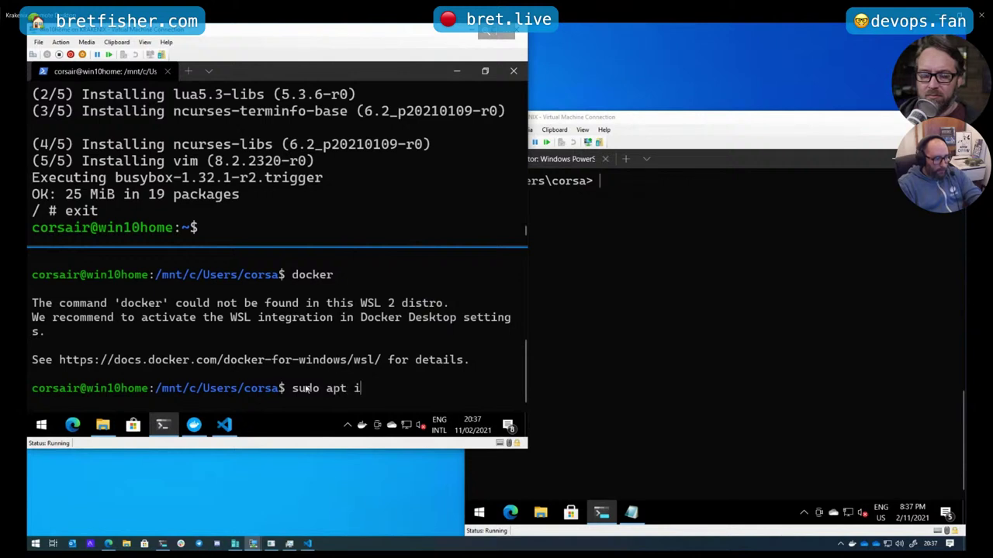
type("nstall -y docker.io")
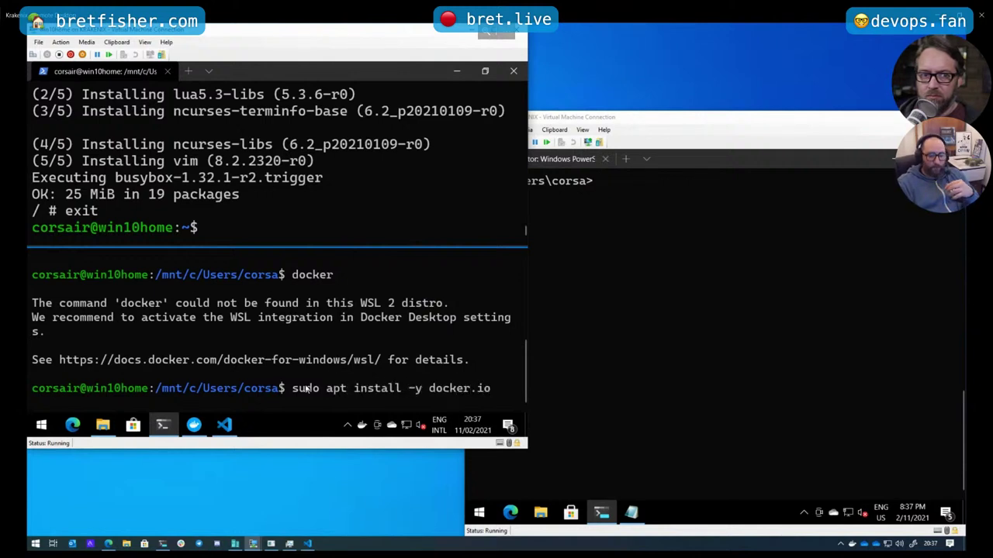
key("Return")
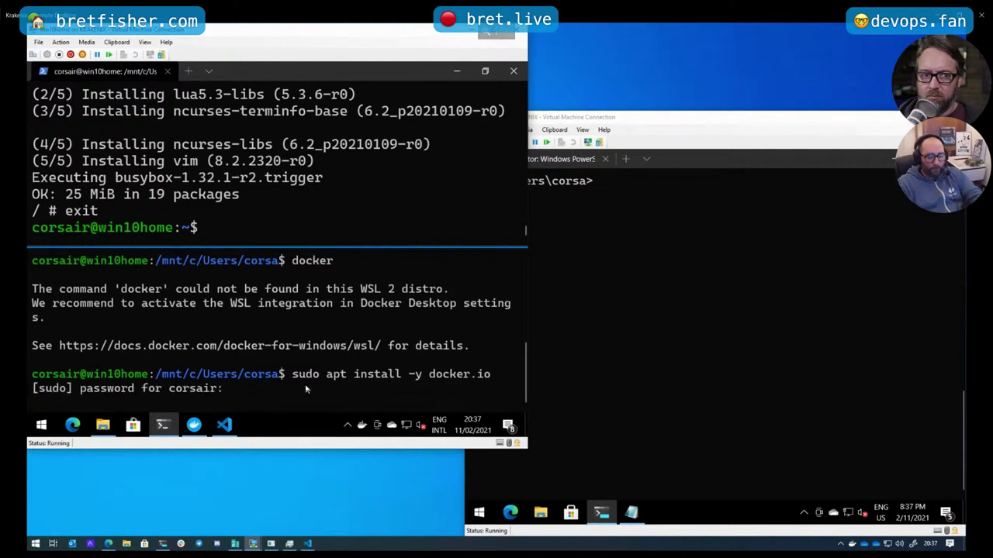
key("Return")
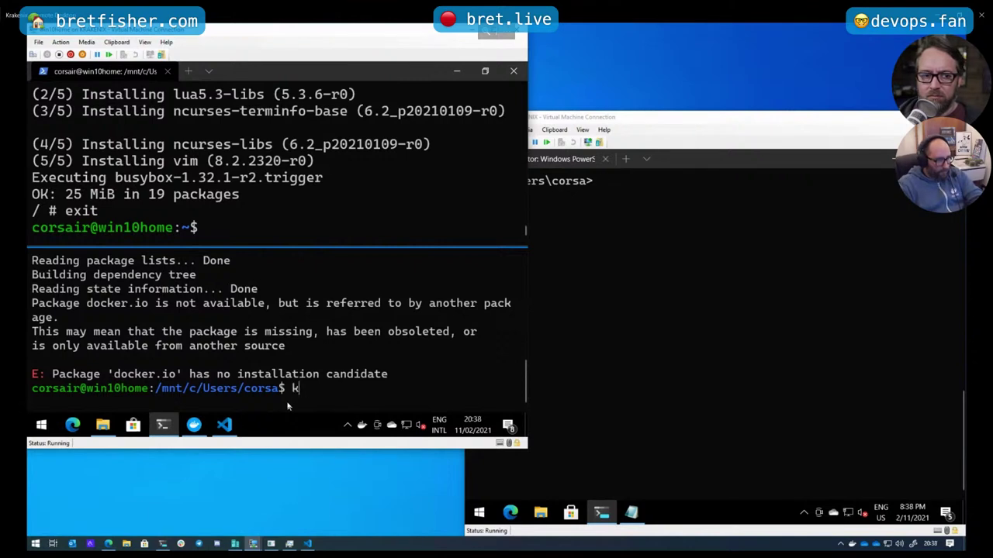
Search docker packages with apt search docker, then refresh package lists with sudo apt update
type("apt sea")
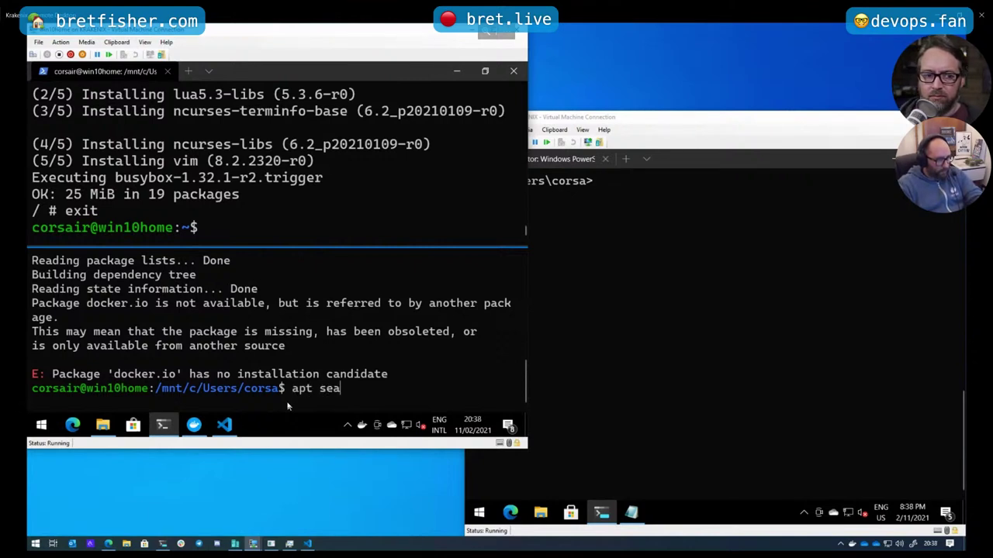
type("rch docker")
key("Return")
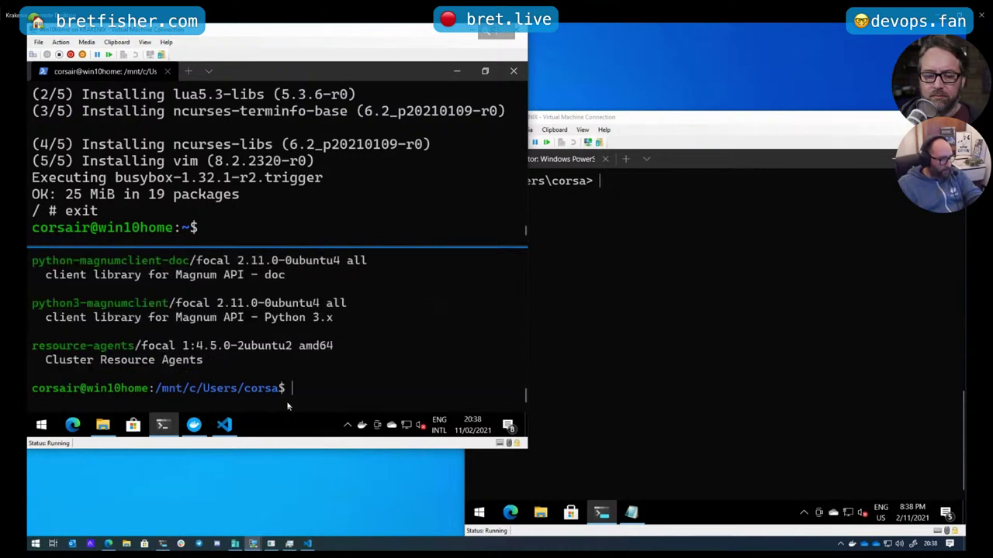
scroll(256, 402, "up", 15)
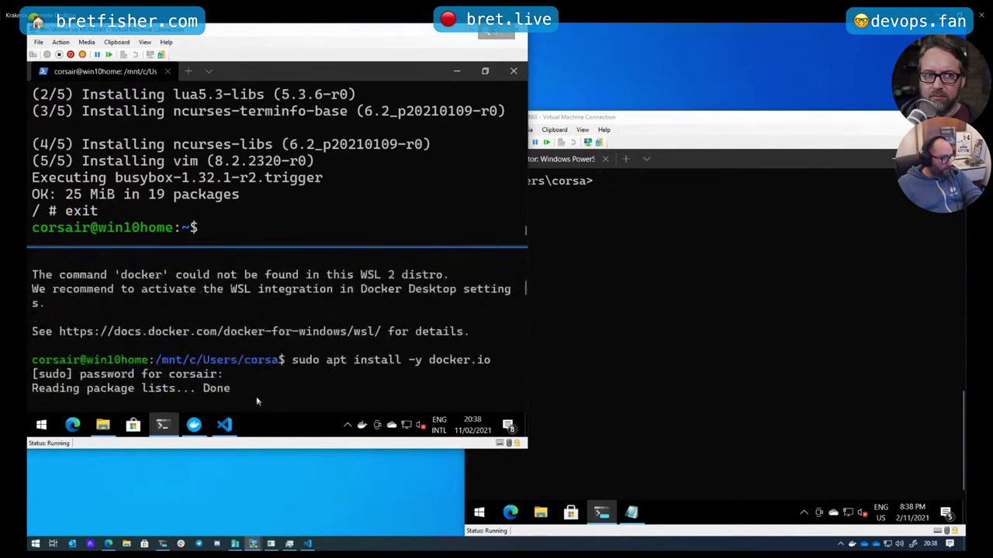
scroll(256, 396, "down", 6)
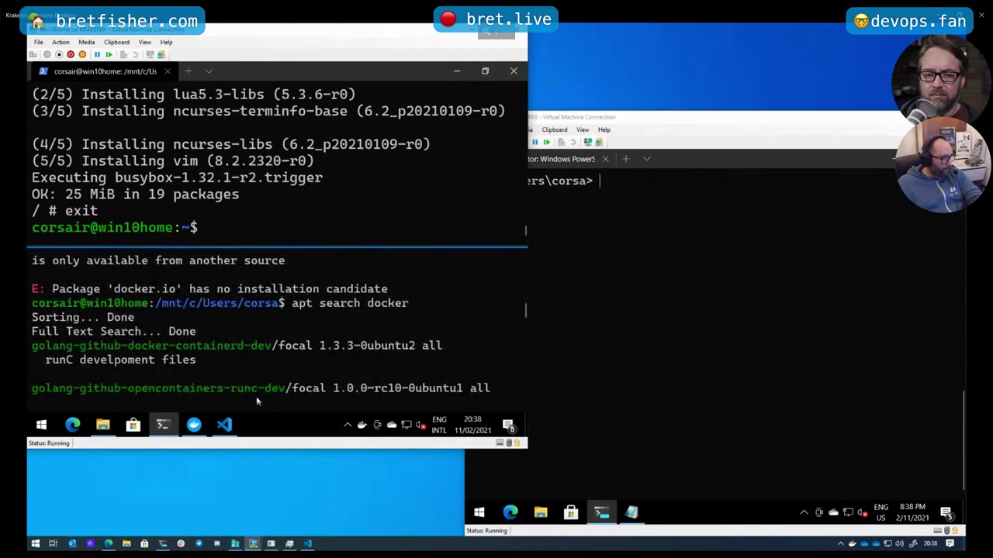
scroll(256, 396, "down", 7)
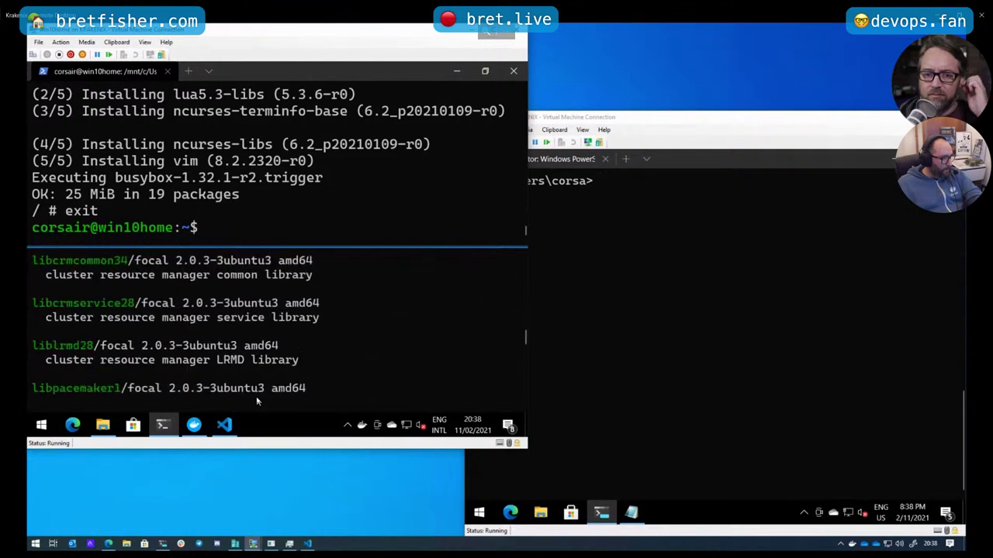
scroll(256, 396, "down", 8)
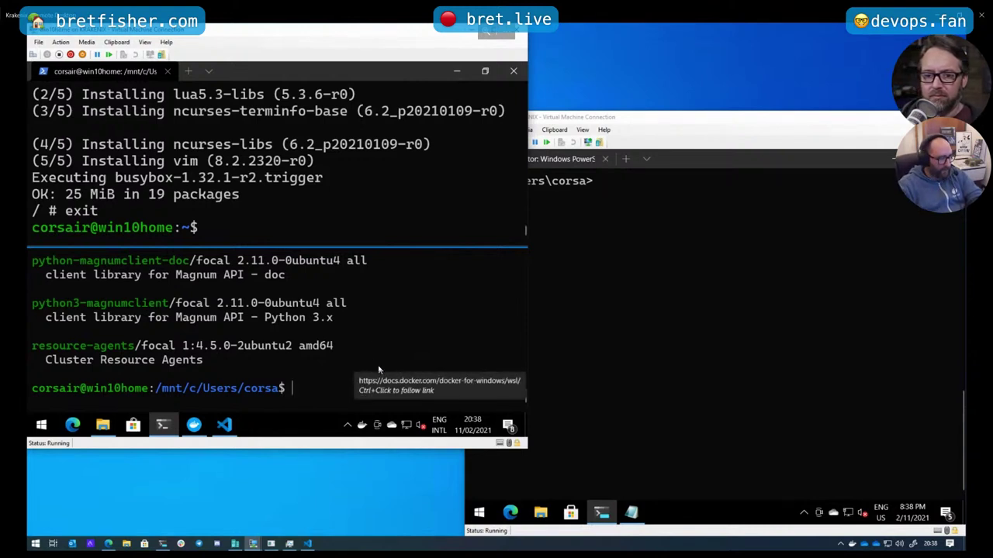
type("sudo")
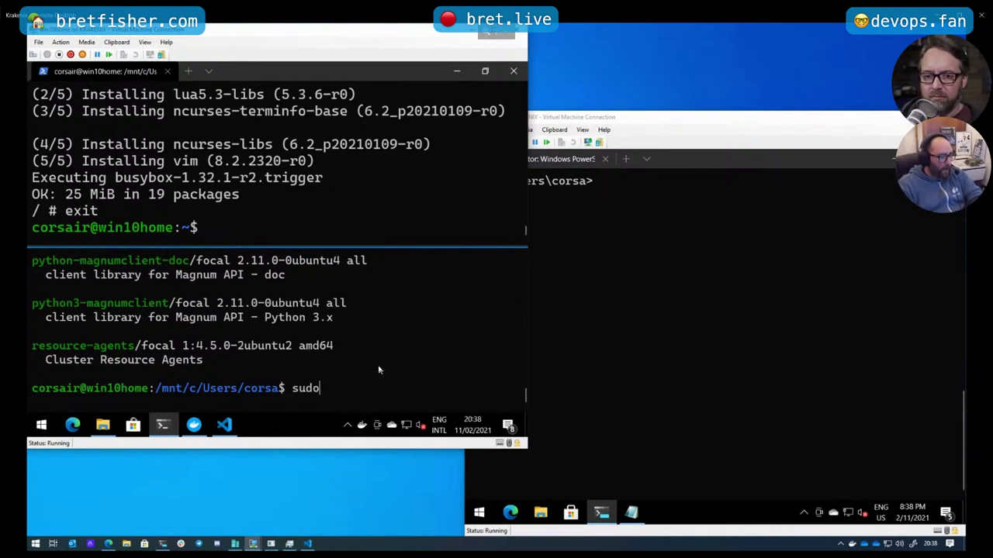
type(" apt update")
key("Return")
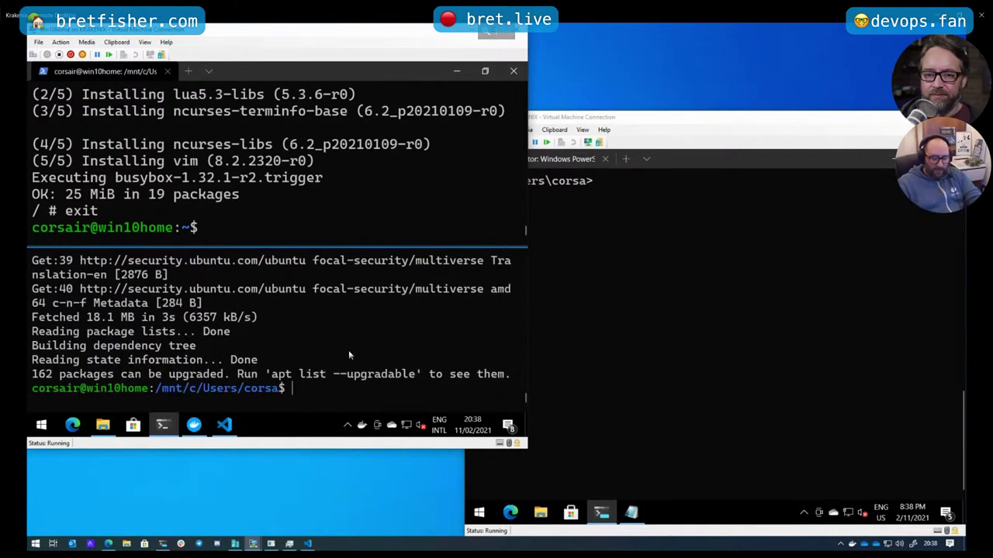
Install docker.io from the recalled apt command, and list images in the upper shell, showing alpine
key("Up")
key("Up")
key("Up")
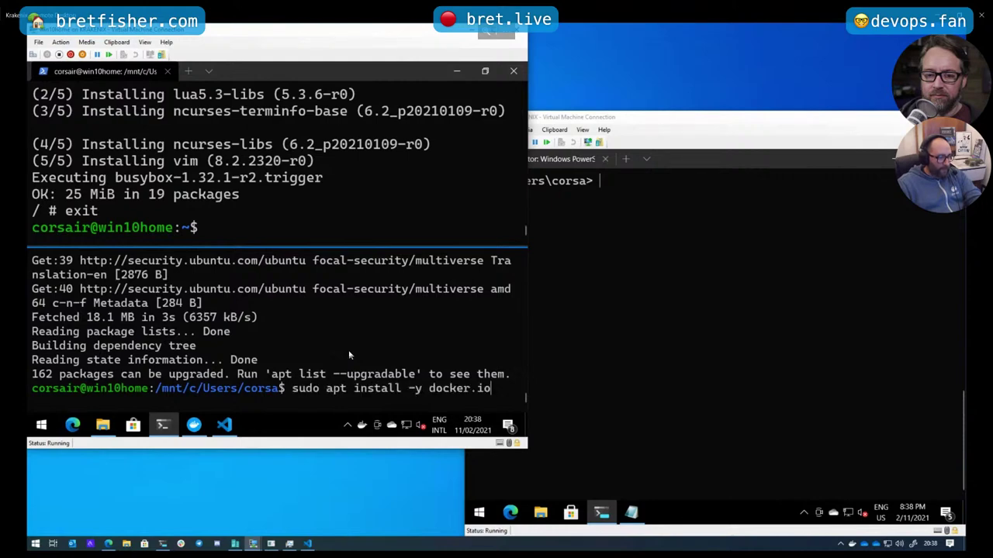
key("Return")
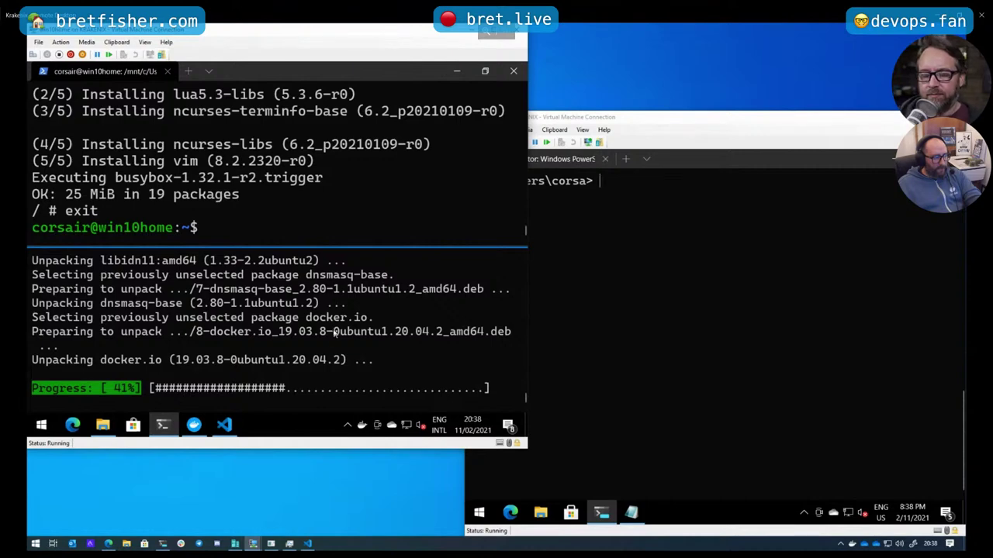
left_click(289, 236)
type("docker image")
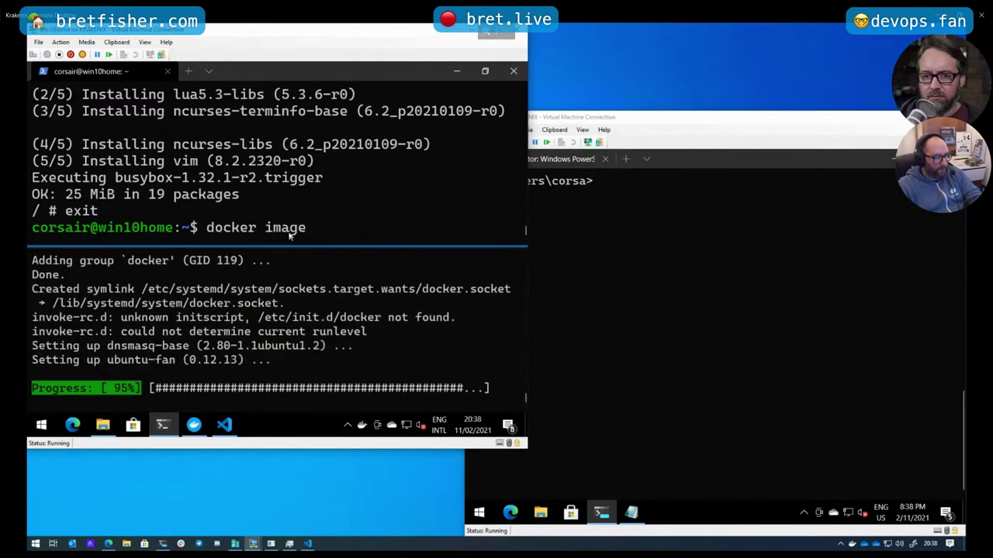
type(" list")
key("Return")
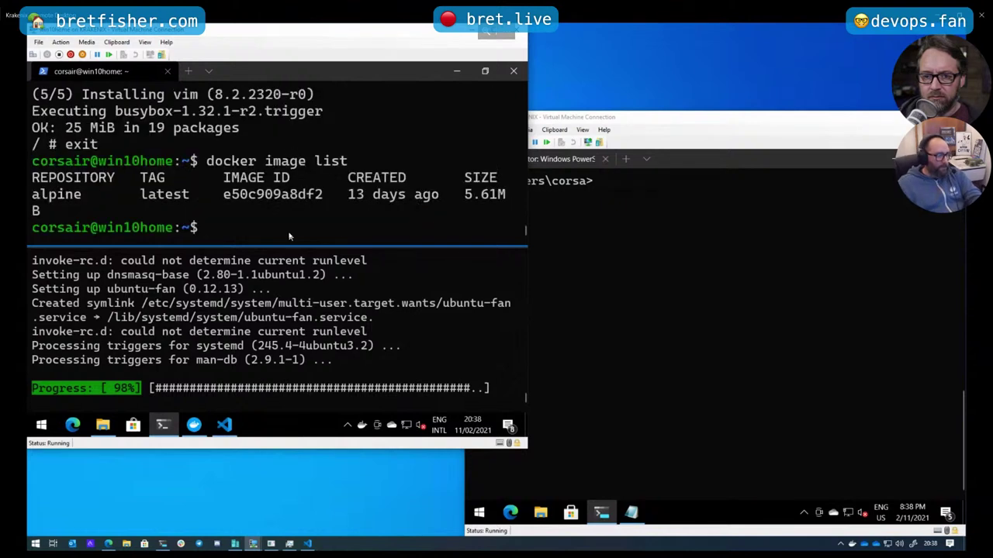
left_click_drag(41, 195, 101, 197)
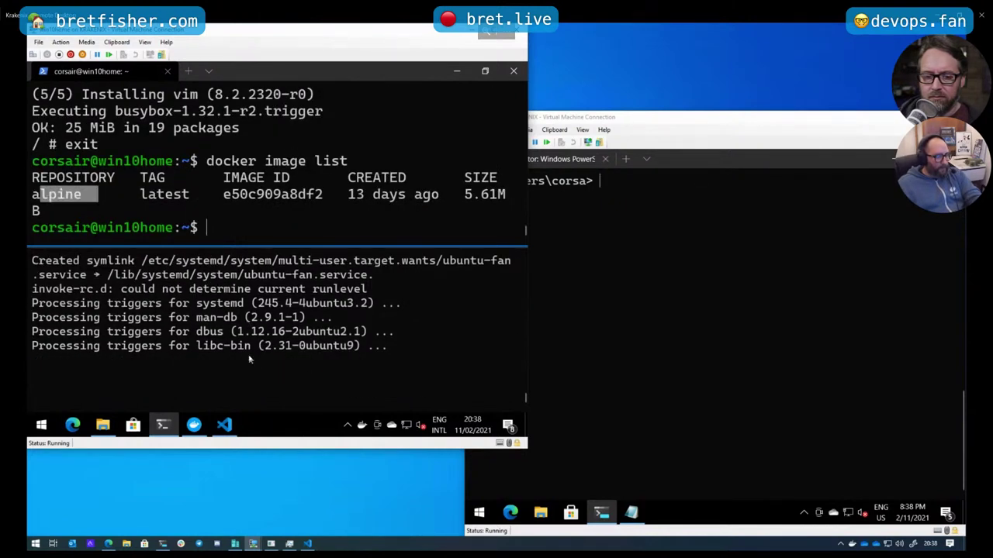
left_click(271, 373)
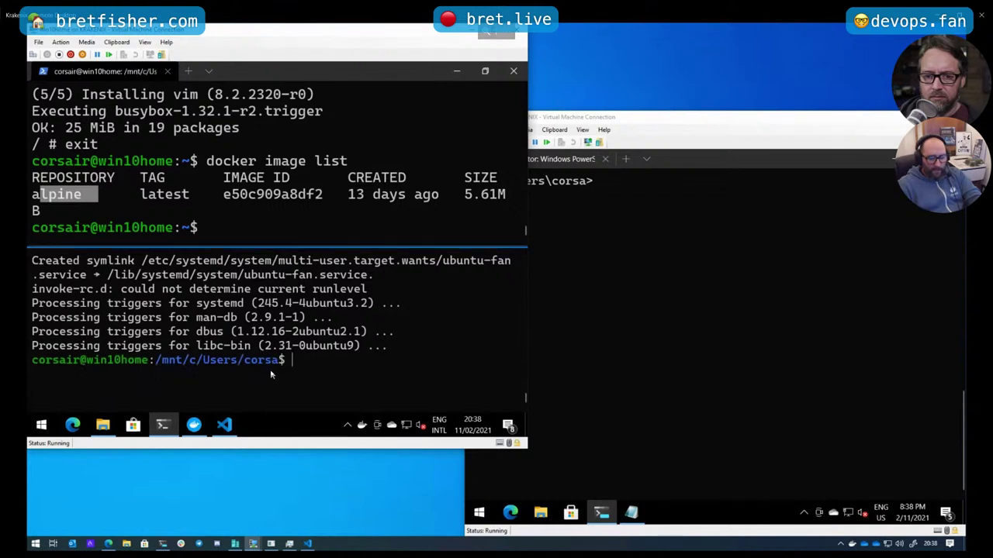
type("docker")
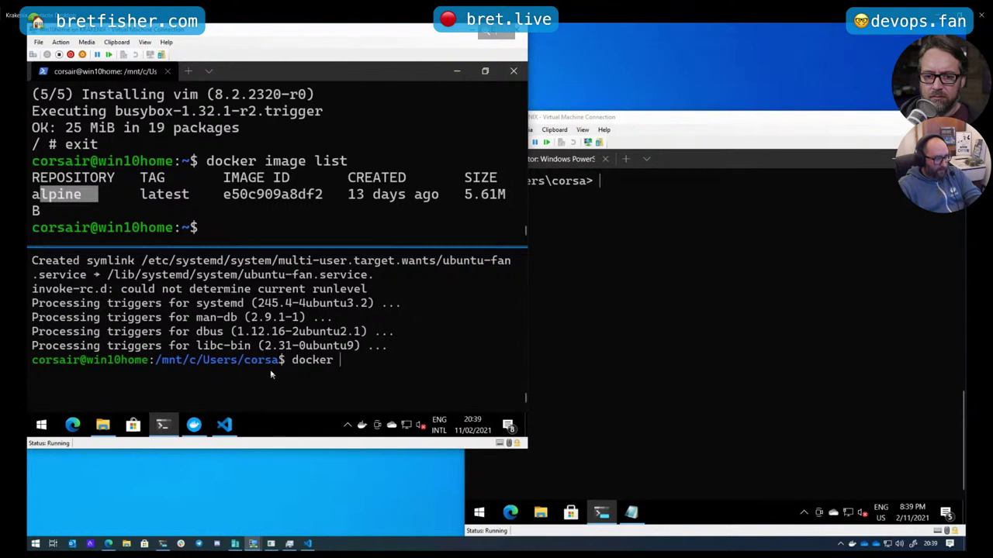
Try starting the Docker daemon with sudo service docker start, then sudo service docker up
key("BackSpace")
key("BackSpace")
key("BackSpace")
key("BackSpace")
key("BackSpace")
key("BackSpace")
key("BackSpace")
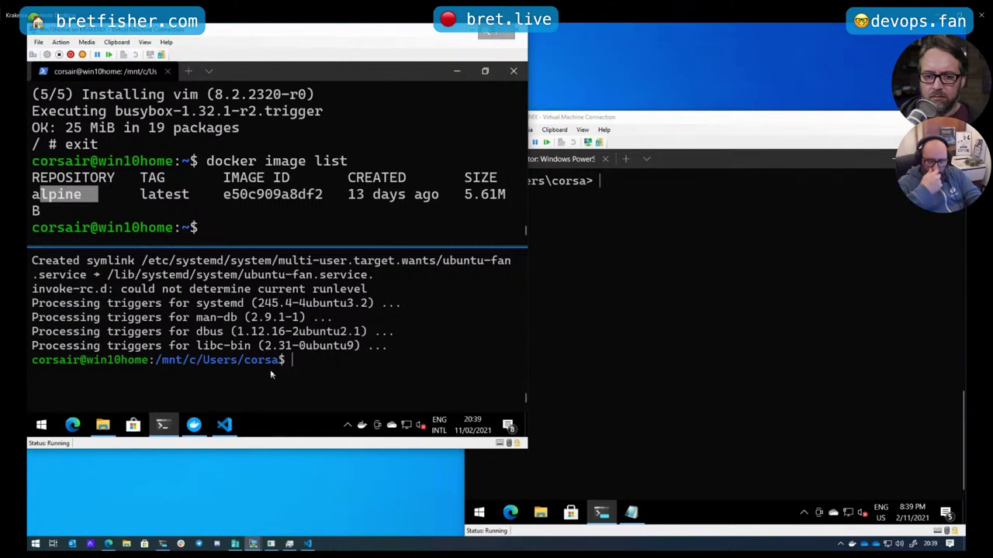
type("suod")
key("BackSpace")
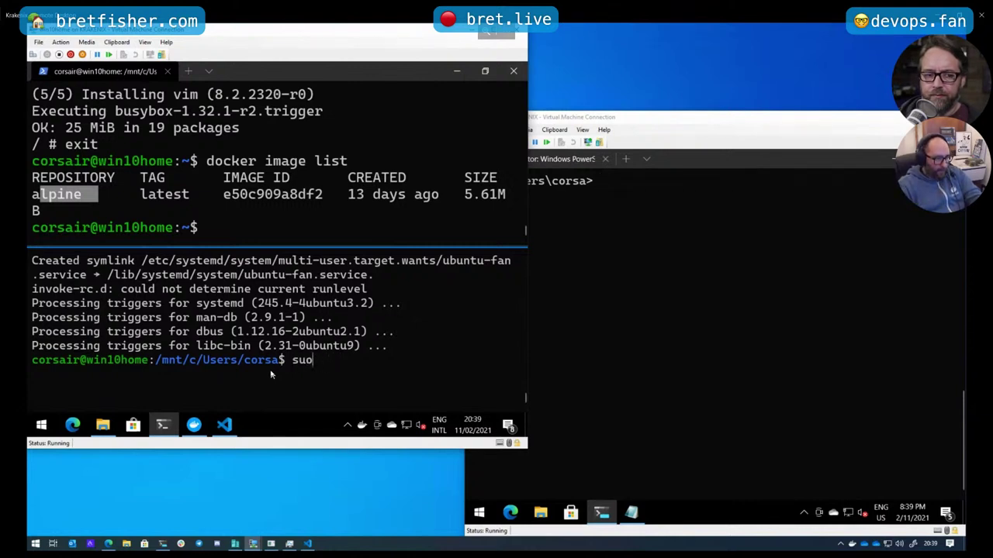
key("BackSpace")
type("do")
key("BackSpace")
key("BackSpace")
type("u")
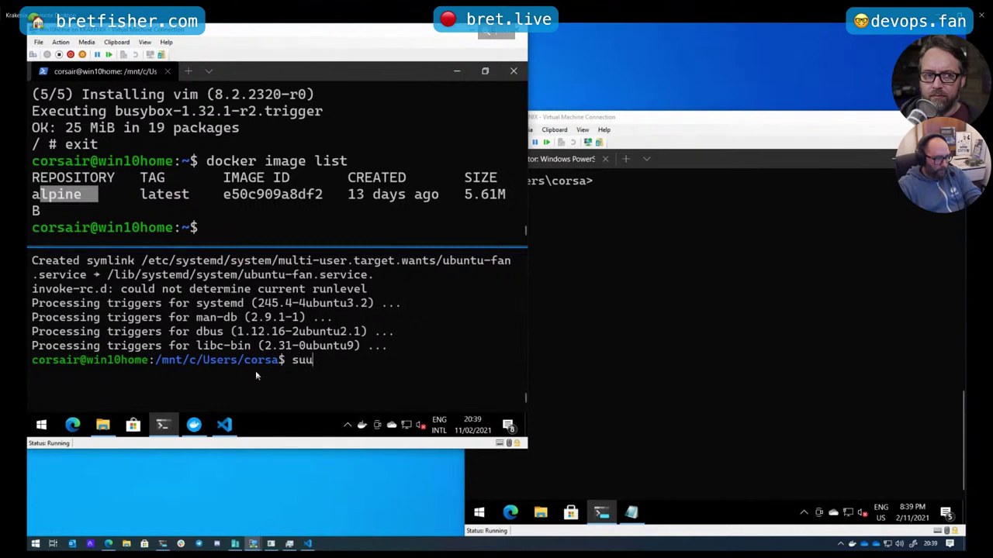
key("BackSpace")
type("do")
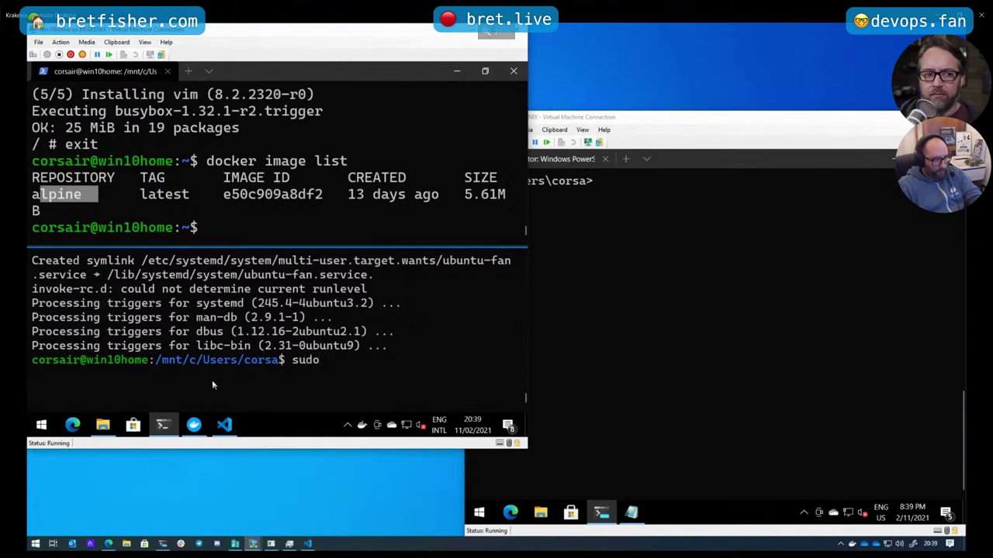
type(" service ")
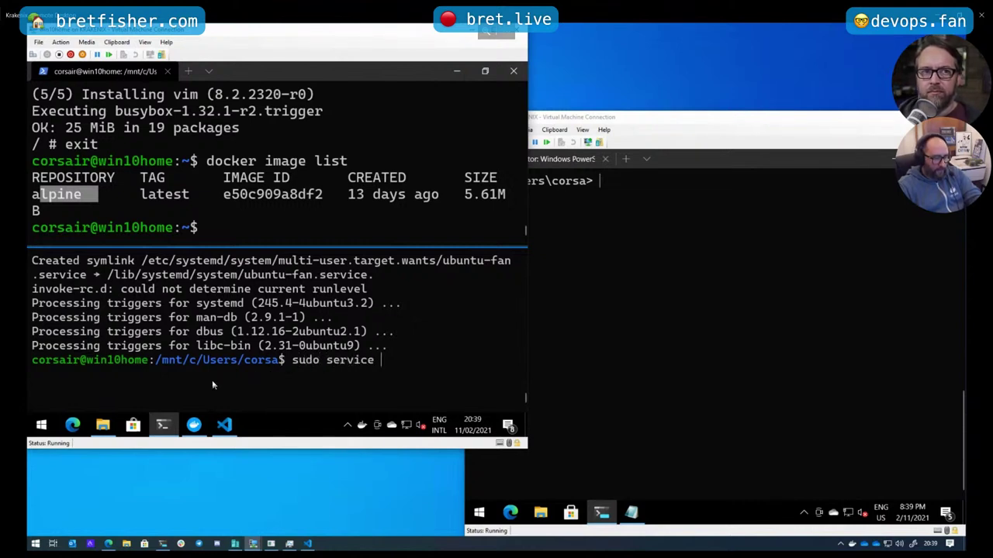
type("docker star")
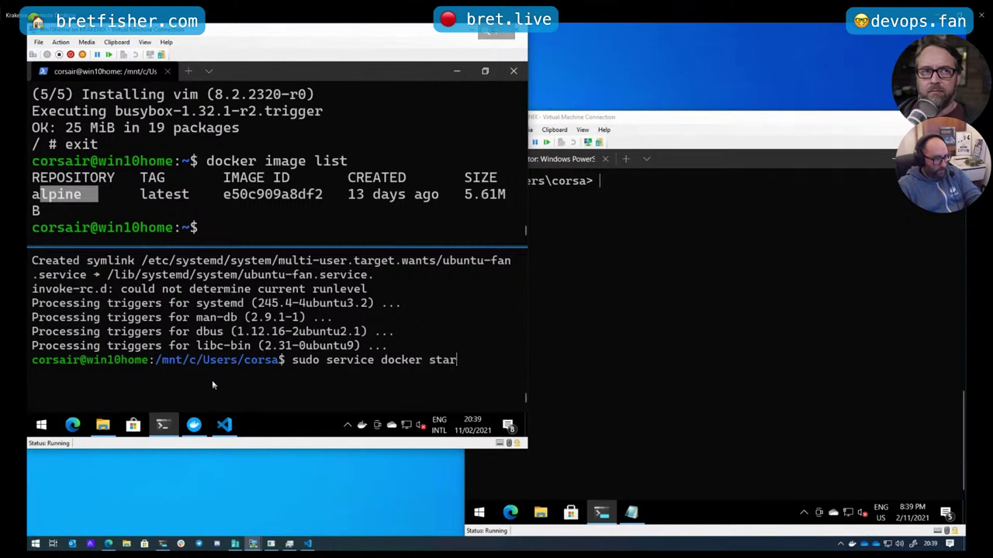
type("t")
key("Return")
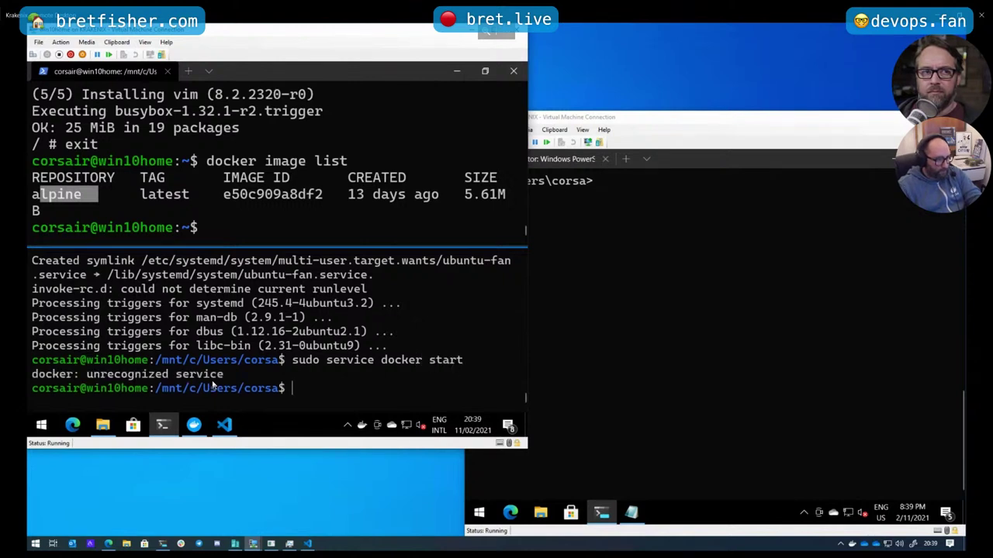
key("Up")
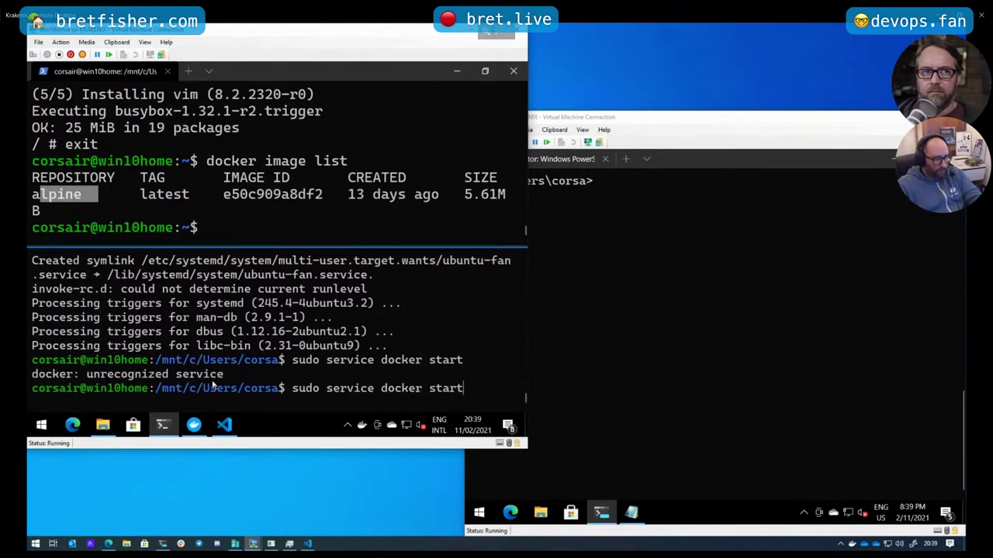
key("BackSpace")
key("BackSpace")
key("BackSpace")
key("BackSpace")
key("BackSpace")
type("up")
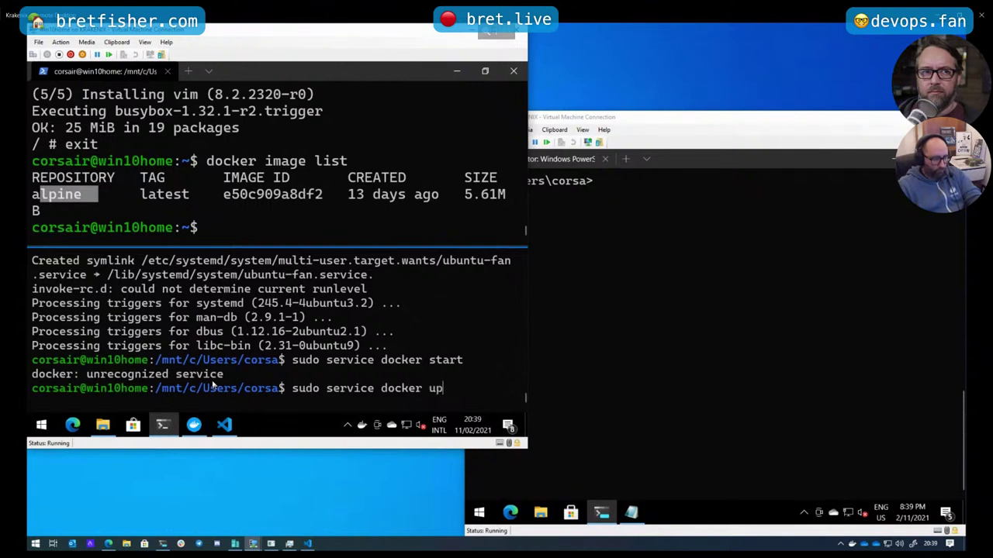
key("Return")
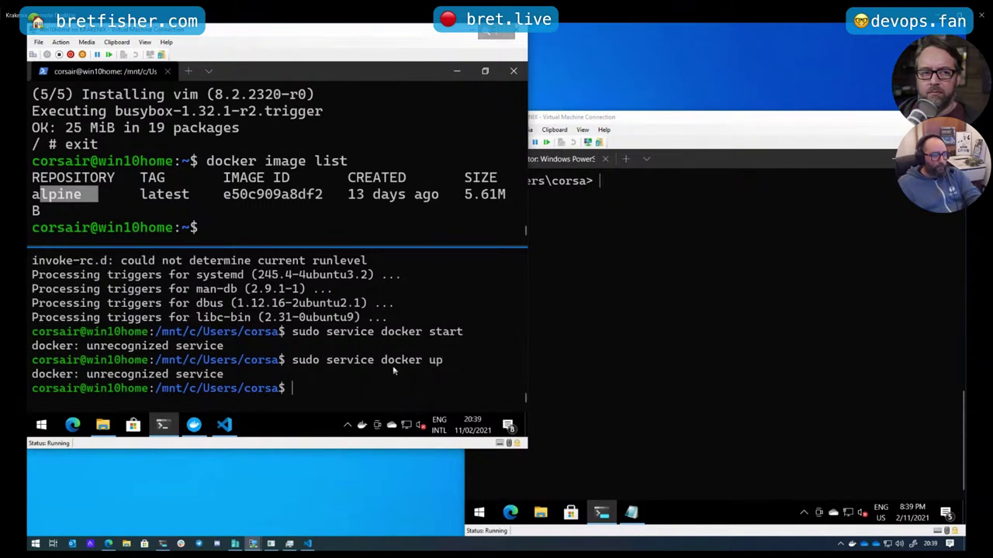
left_click_drag(427, 362, 388, 362)
Run docker version and copy its 'Cannot connect to the Docker daemon' error
type("do")
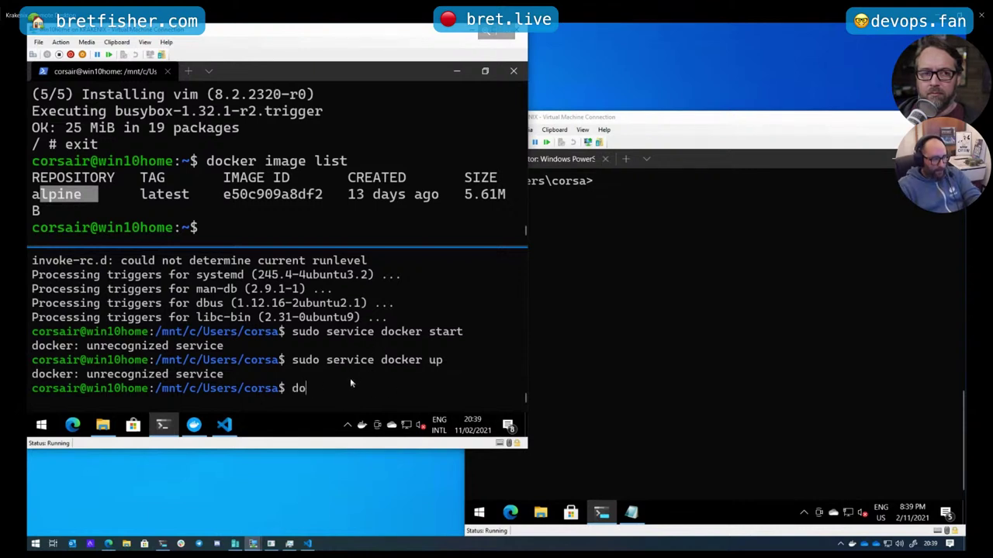
type("cker version")
key("Return")
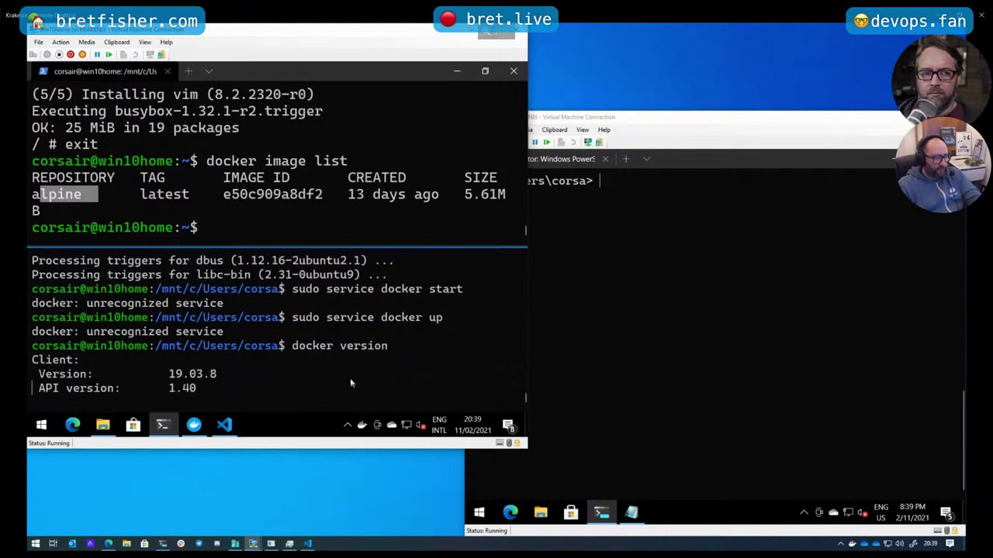
left_click_drag(263, 374, 178, 373)
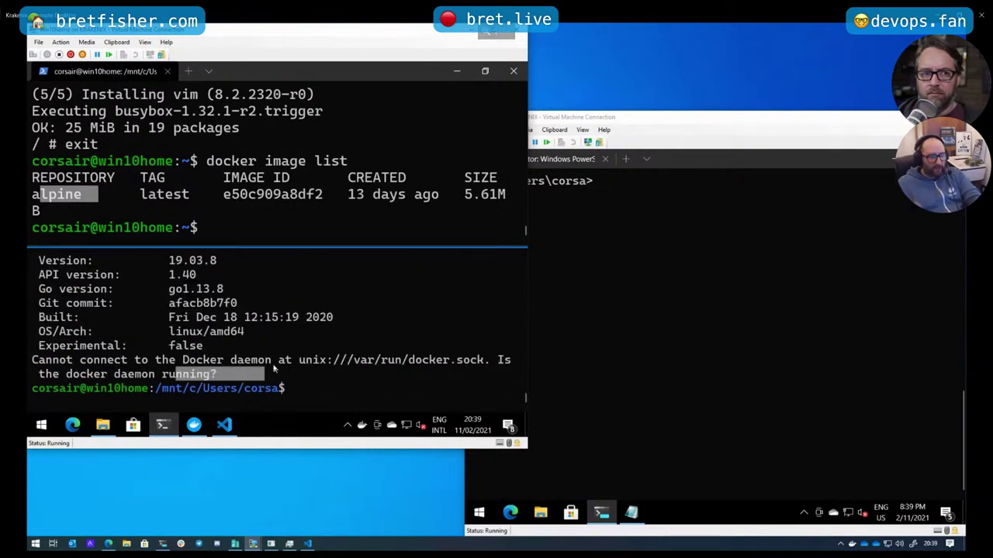
left_click(313, 393)
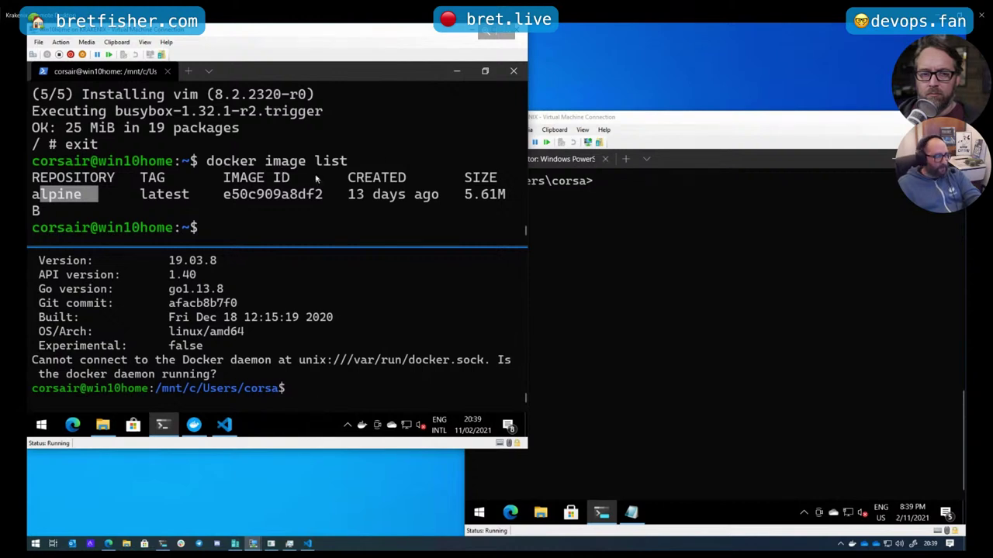
left_click_drag(207, 160, 356, 161)
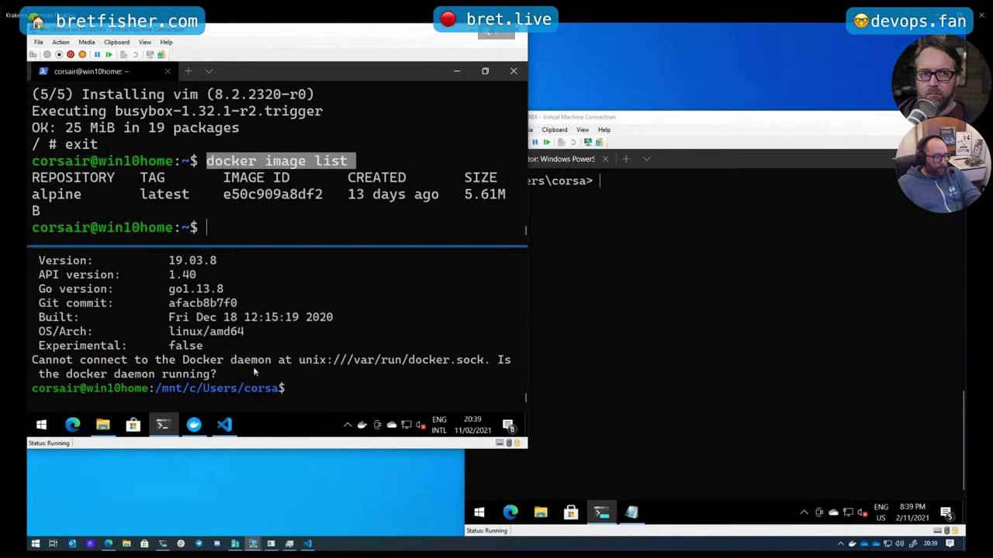
left_click_drag(256, 374, 173, 349)
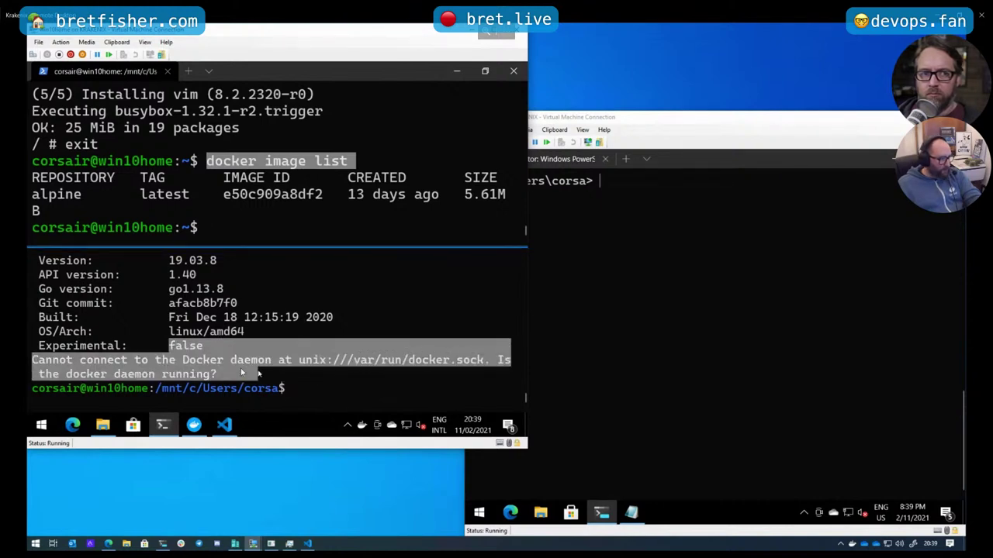
right_click(307, 392)
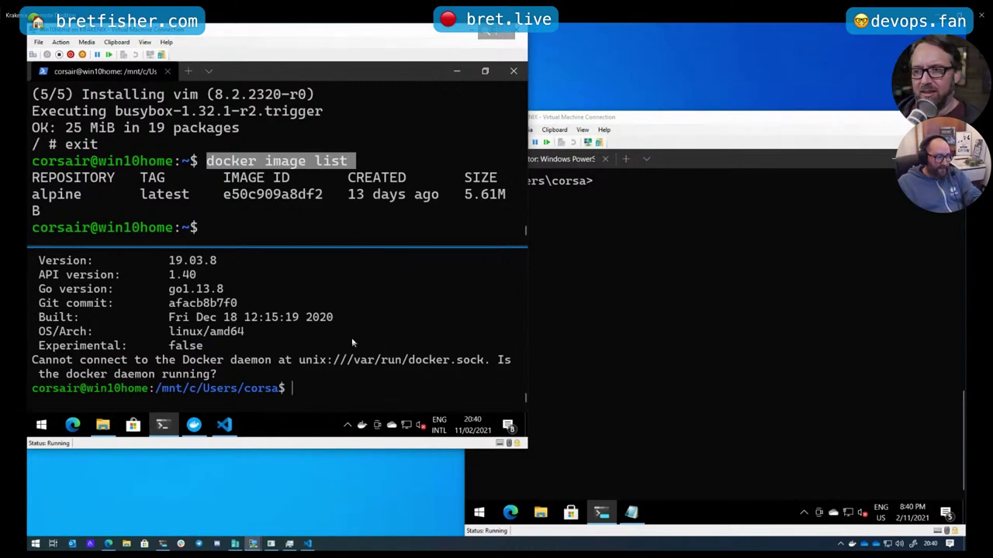
Discard the recalled command and clear the lower pane with Ctrl+L
key("Up")
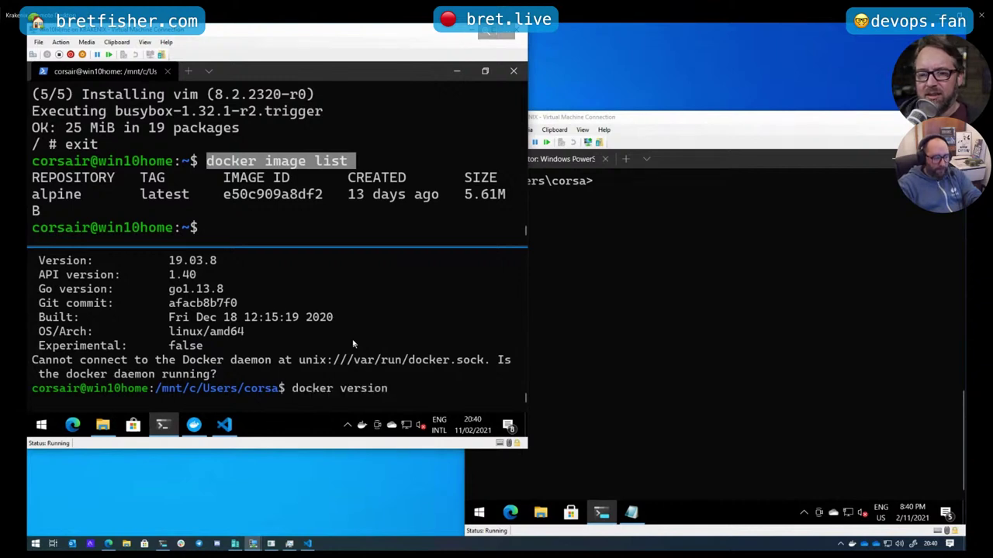
key("BackSpace")
key("BackSpace")
key("BackSpace")
key("BackSpace")
key("BackSpace")
key("BackSpace")
key("BackSpace")
key("BackSpace")
key("BackSpace")
key("BackSpace")
key("BackSpace")
key("BackSpace")
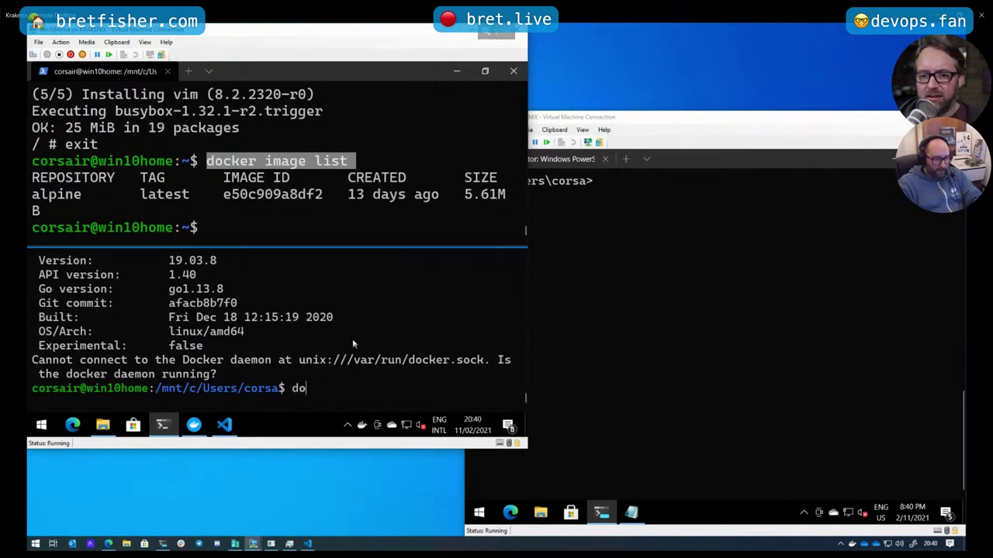
key("BackSpace")
key("BackSpace")
key("ctrl+l")
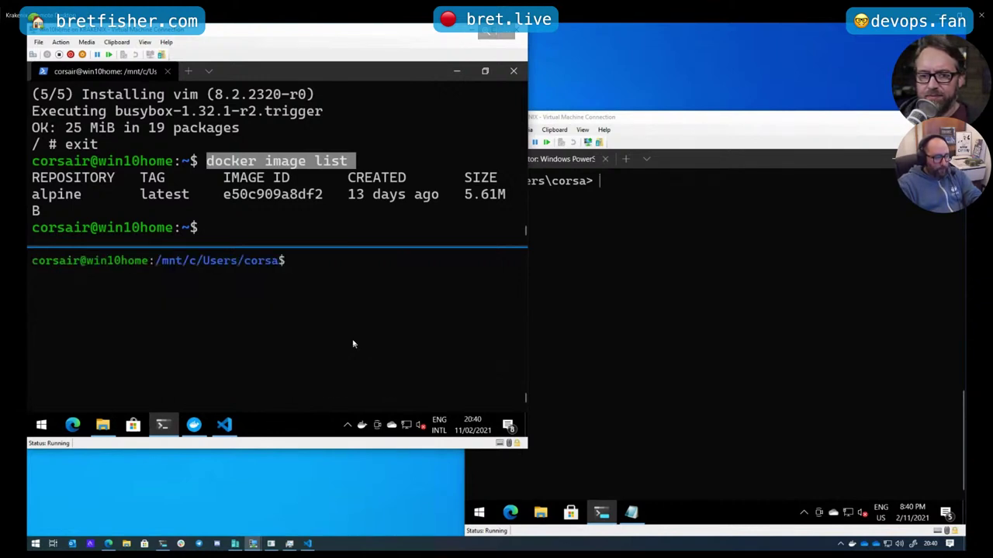
Return the lower shell to home, clear the screen and list all processes with ps -aux
type("cd")
key("Return")
key("ctrl+l")
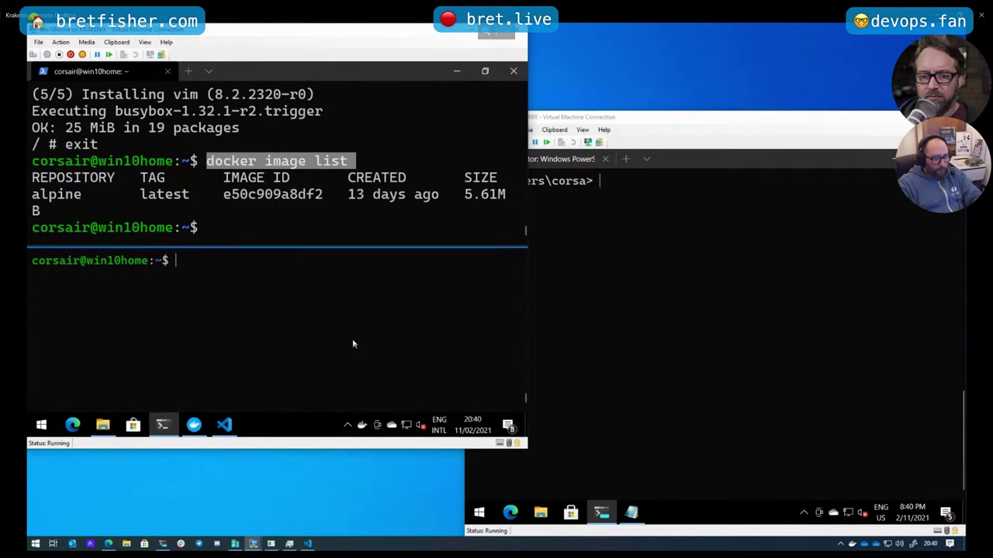
type("ps")
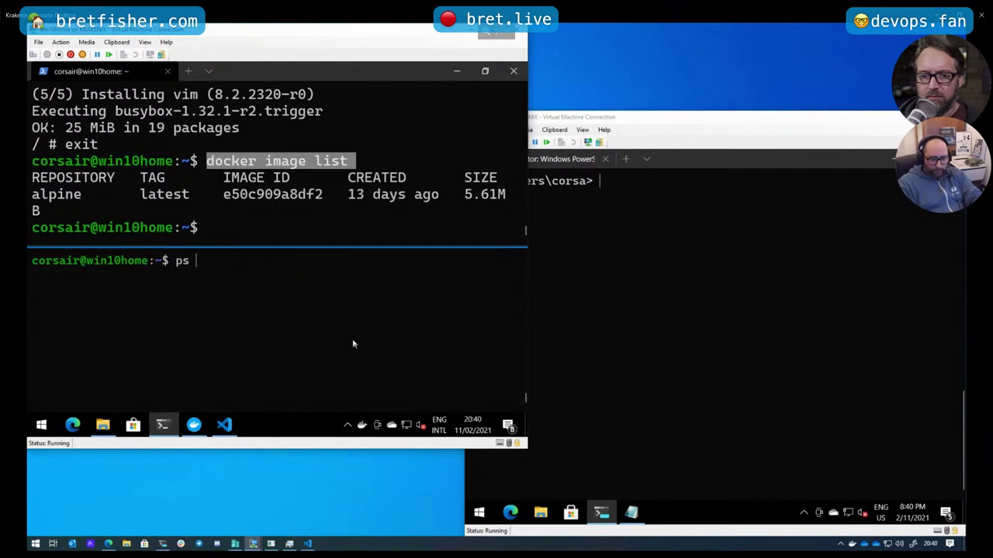
type(" -aux")
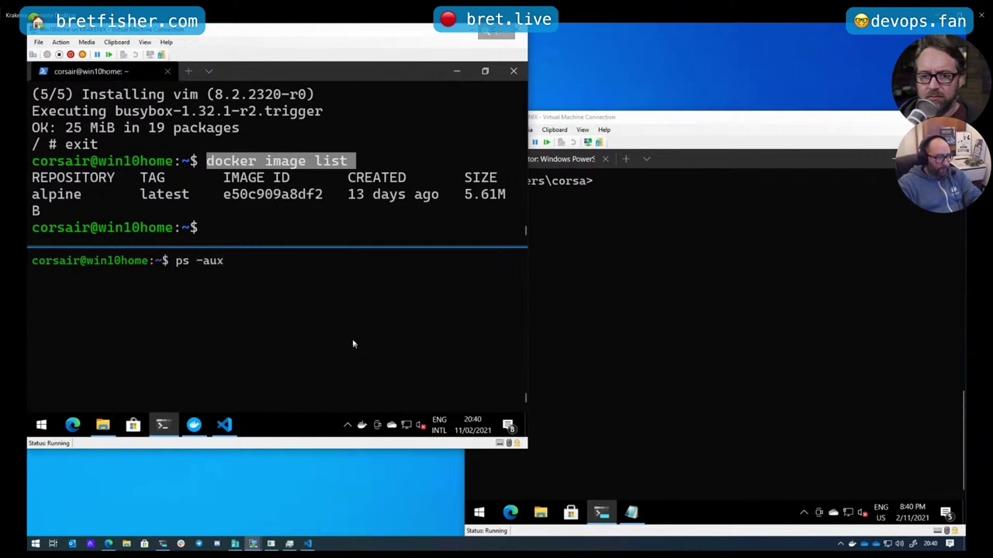
key("Return")
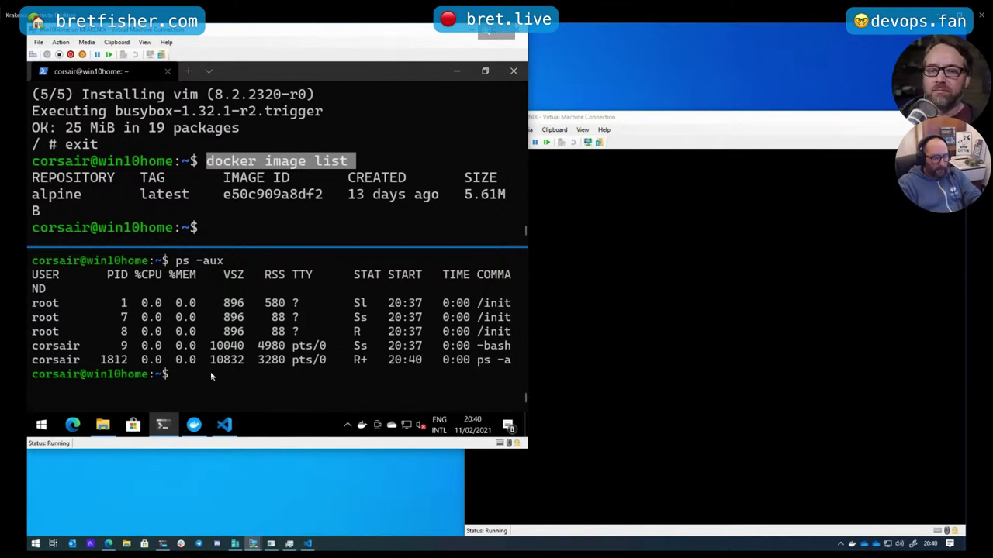
Show every service's status with sudo service --status-all and scroll through the list
type("sudo se")
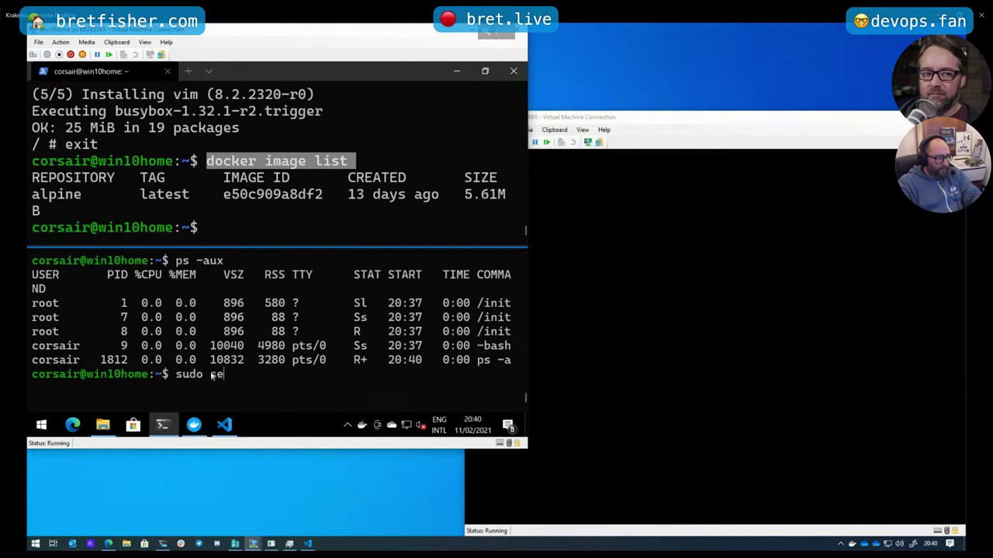
type("rvice status")
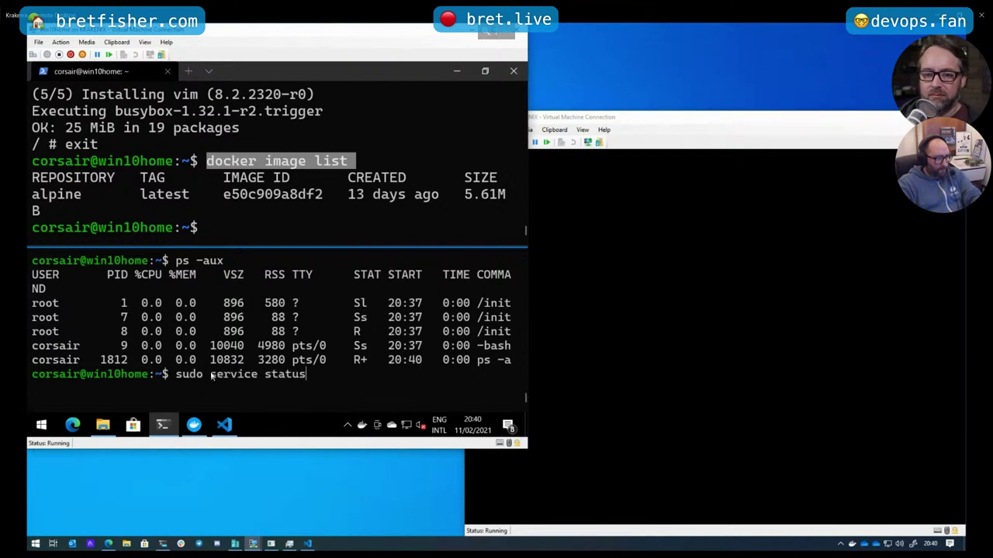
key("BackSpace")
key("BackSpace")
key("BackSpace")
key("BackSpace")
key("BackSpace")
key("BackSpace")
type("-")
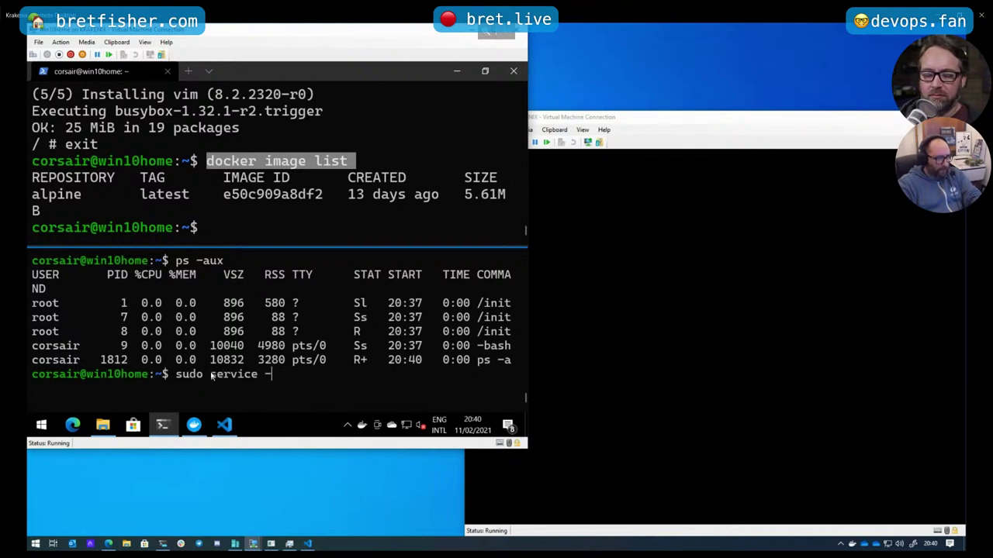
type("-status-all")
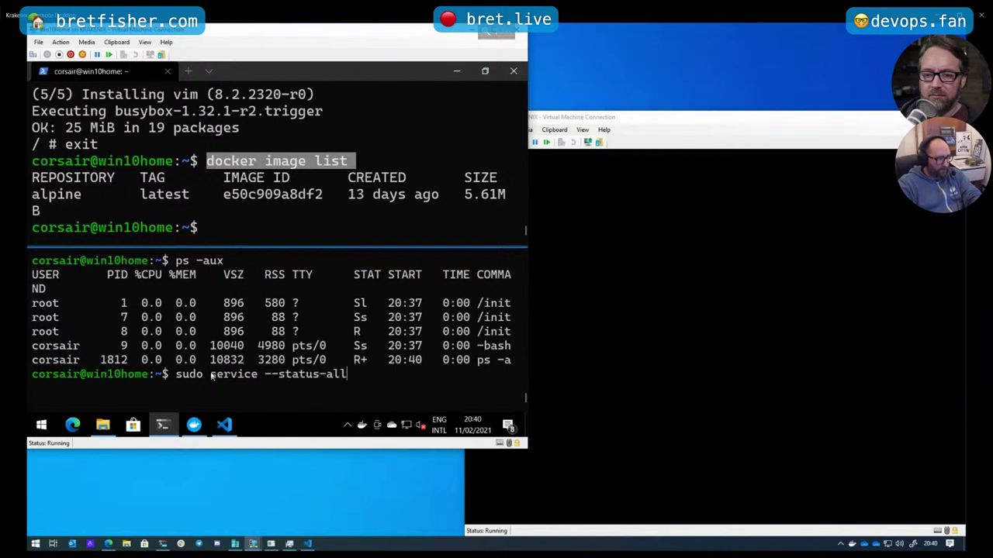
key("Return")
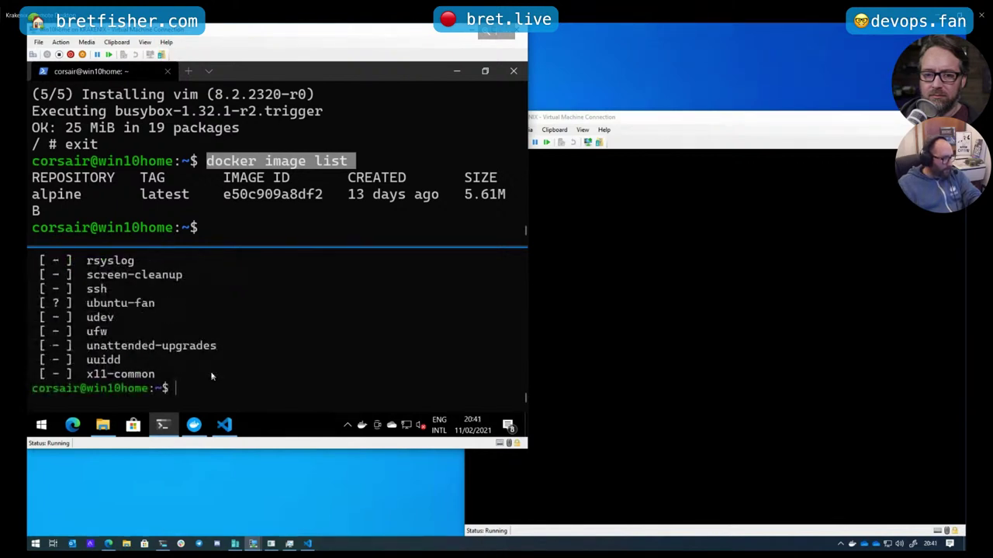
scroll(211, 376, "up", 6)
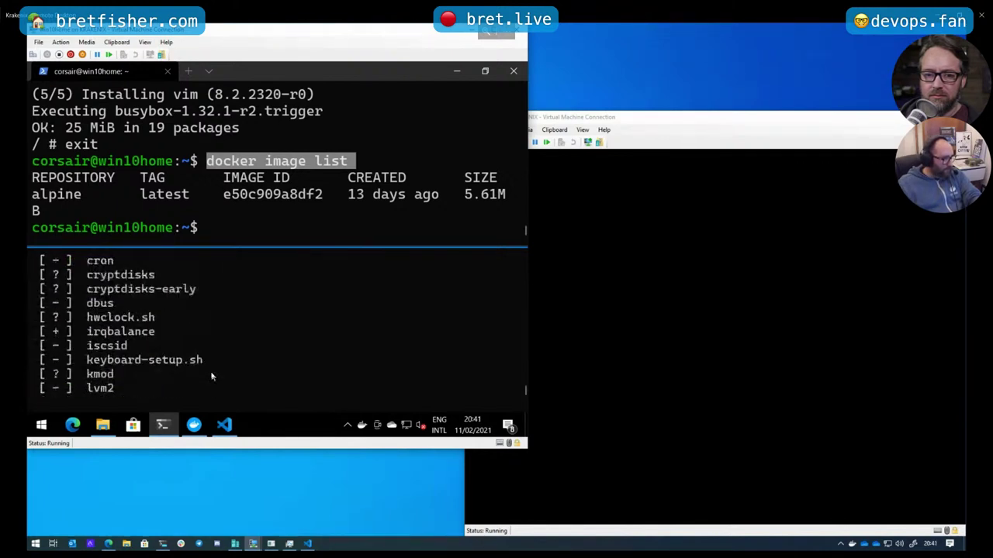
scroll(186, 359, "up", 2)
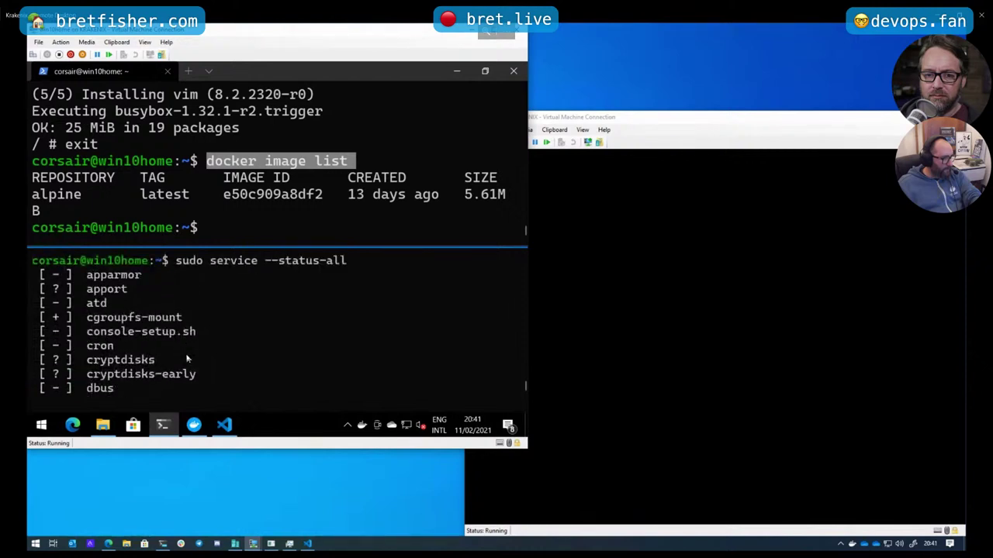
scroll(250, 357, "down", 5)
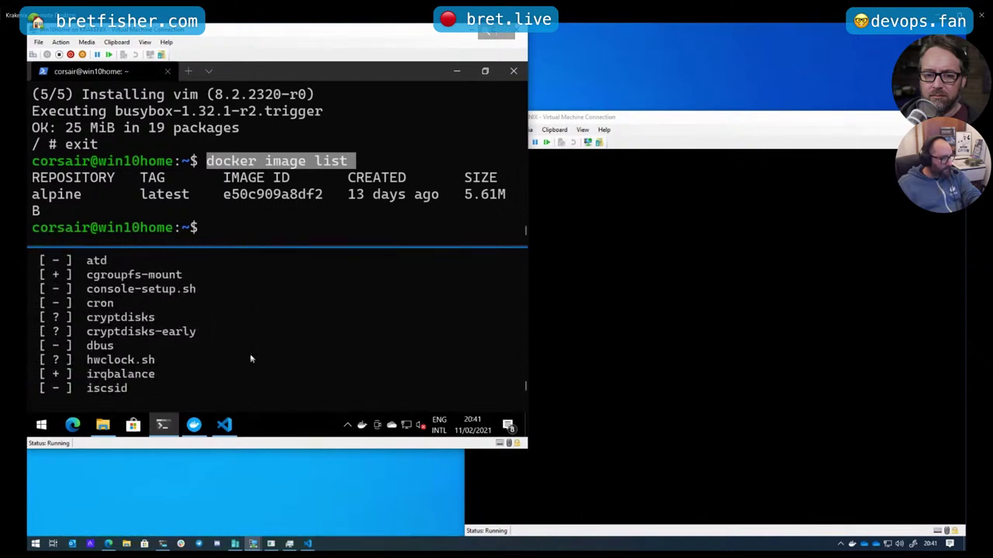
scroll(251, 359, "down", 4)
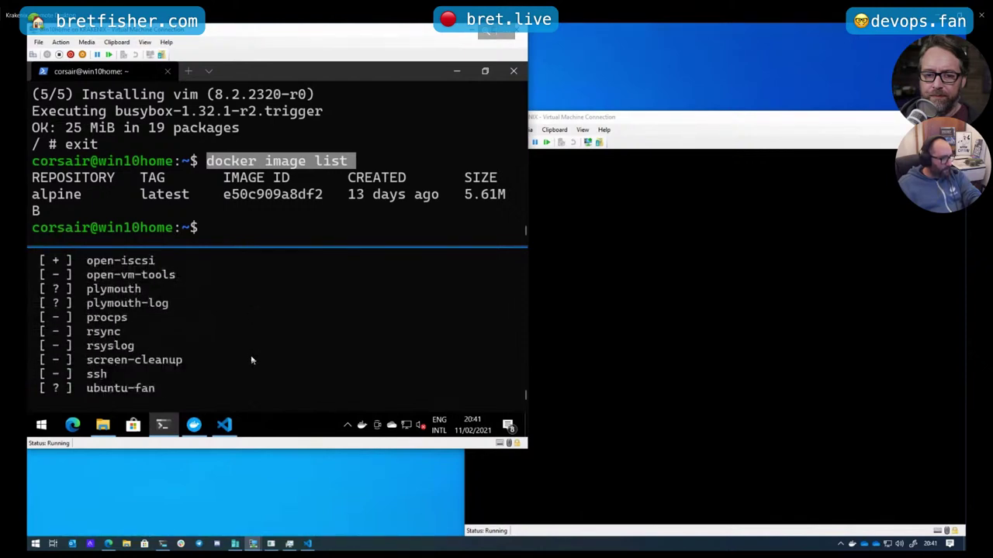
Start typing a sudo rc-update command, then abandon it
type("sudo")
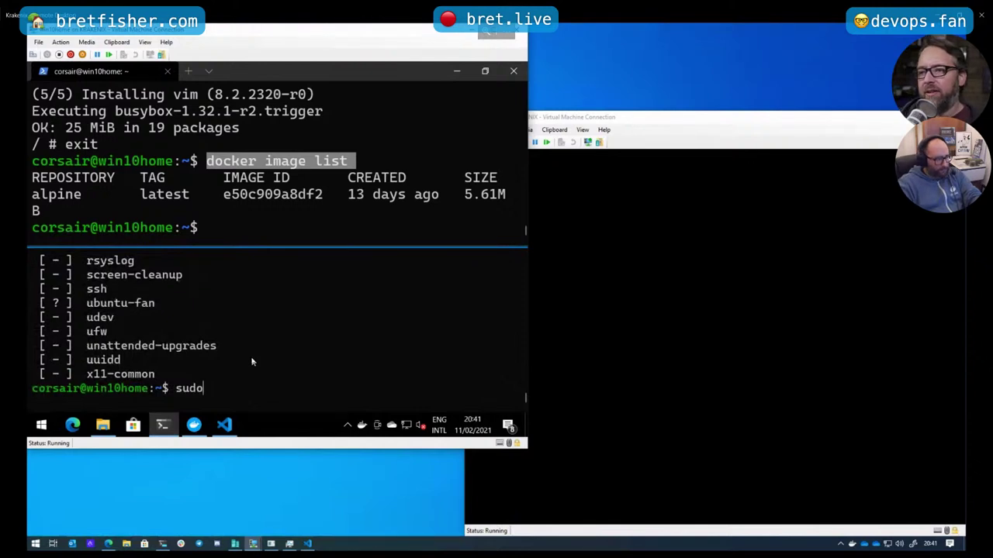
type(" rc.up")
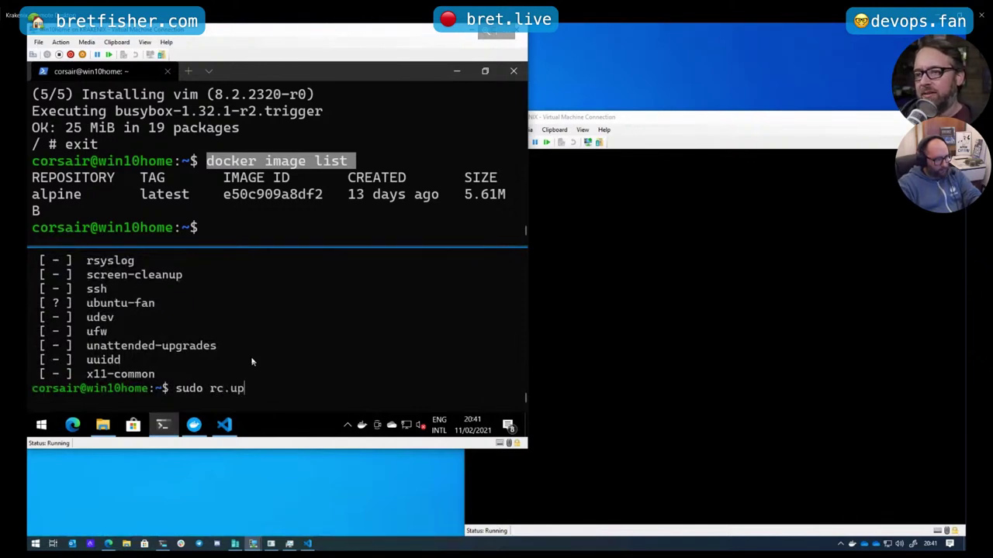
type("date")
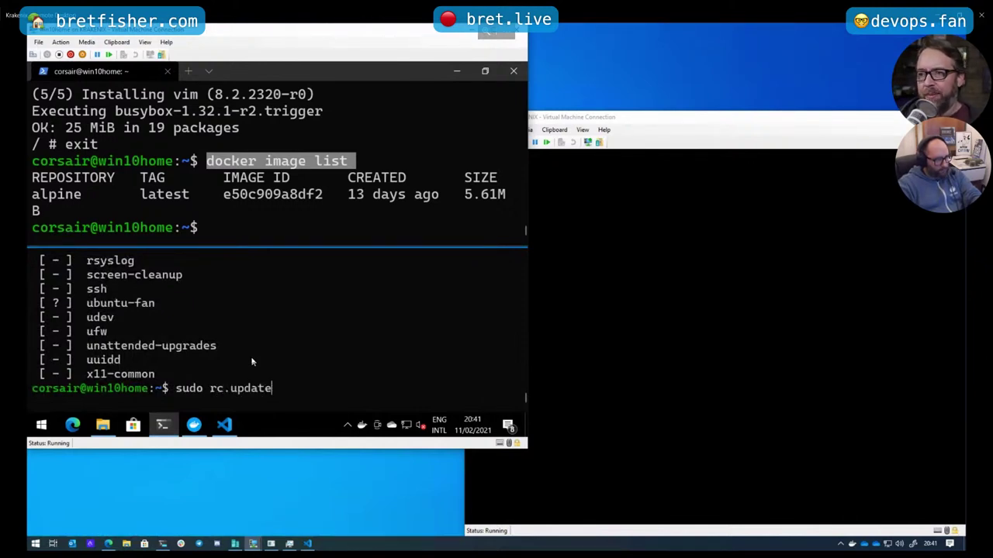
key("BackSpace")
key("BackSpace")
key("BackSpace")
key("BackSpace")
key("BackSpace")
key("BackSpace")
key("BackSpace")
key("BackSpace")
key("BackSpace")
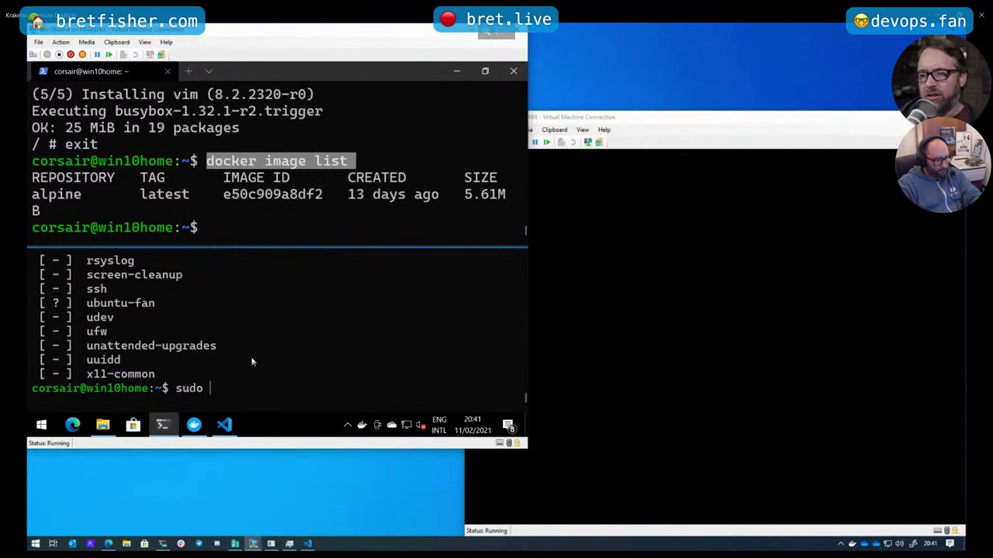
type("rc-u")
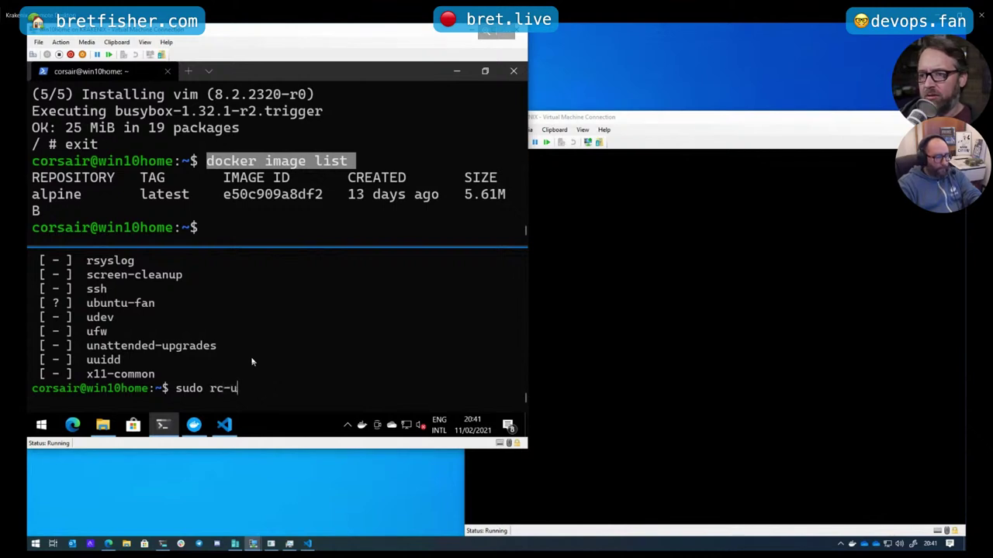
key("BackSpace")
key("ctrl+u")
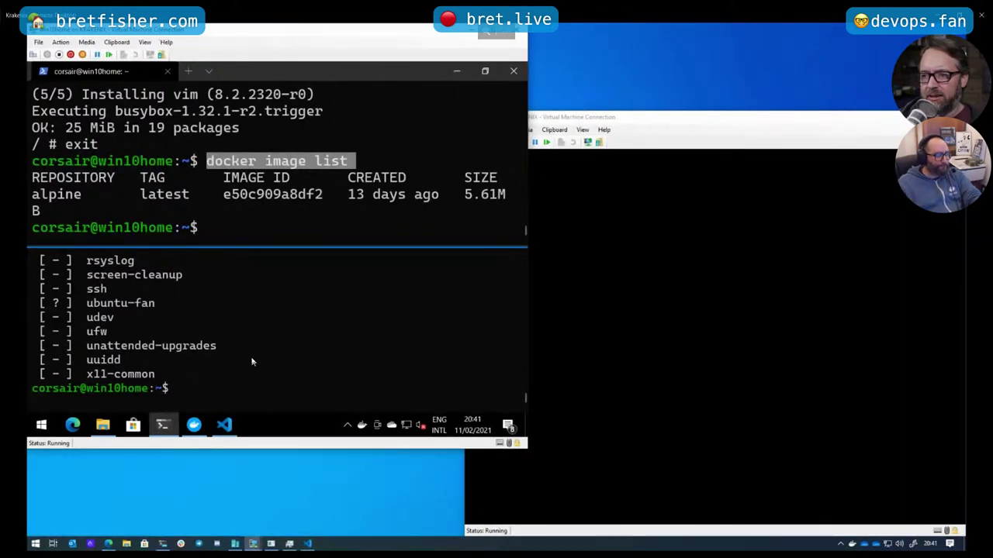
Create a test folder under /mnt/c and move into /mnt/c/test
type("cd /")
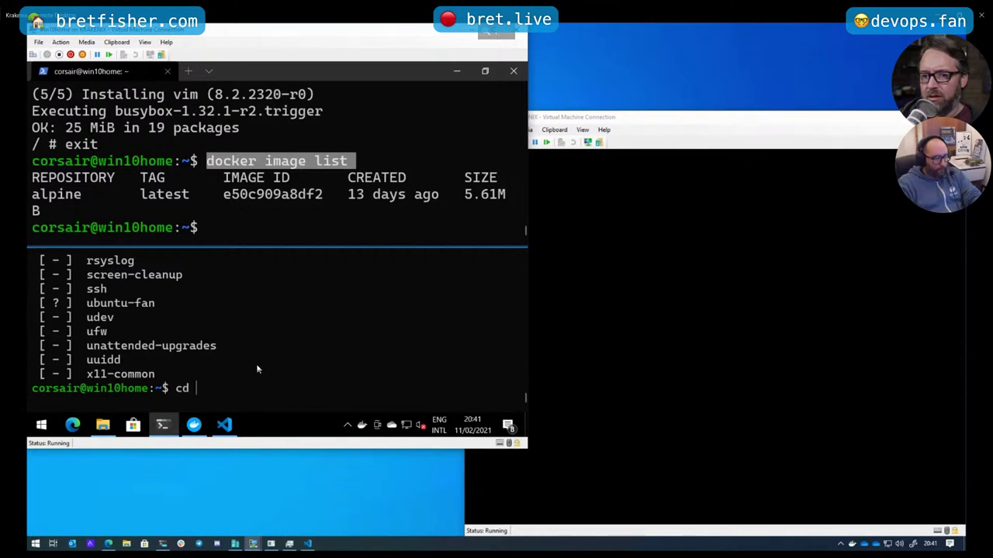
type("mnt/")
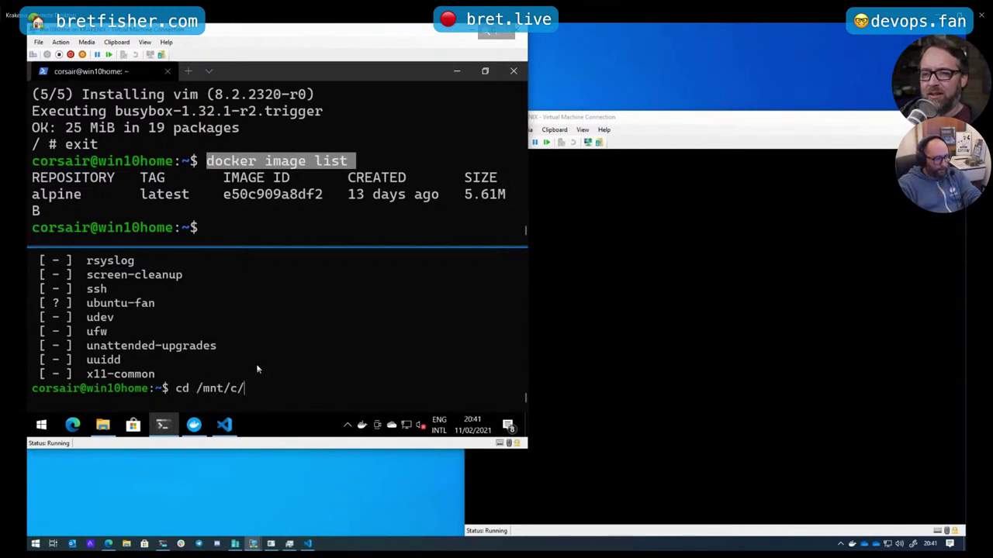
type("c/")
key("Return")
type("mkdir")
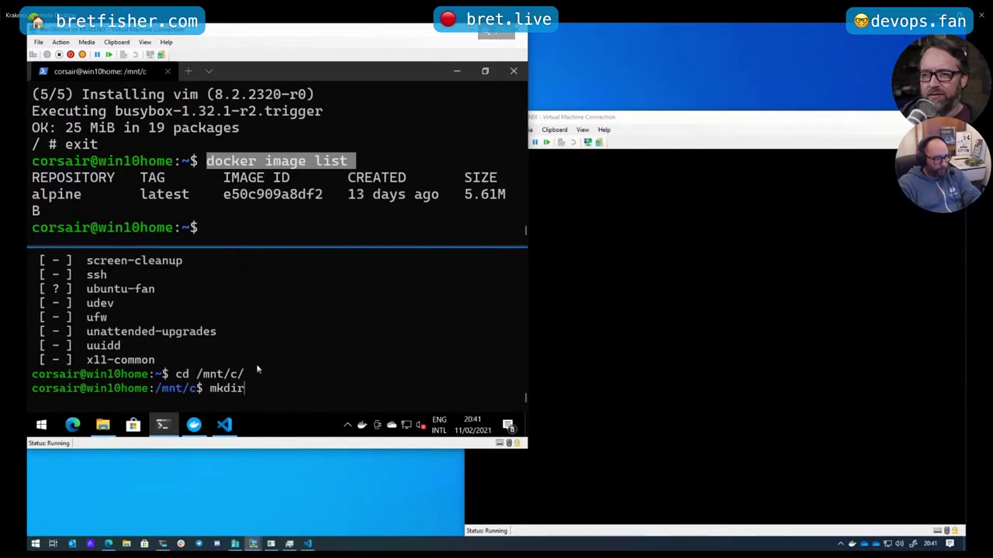
type(" test")
key("Return")
type("cd test")
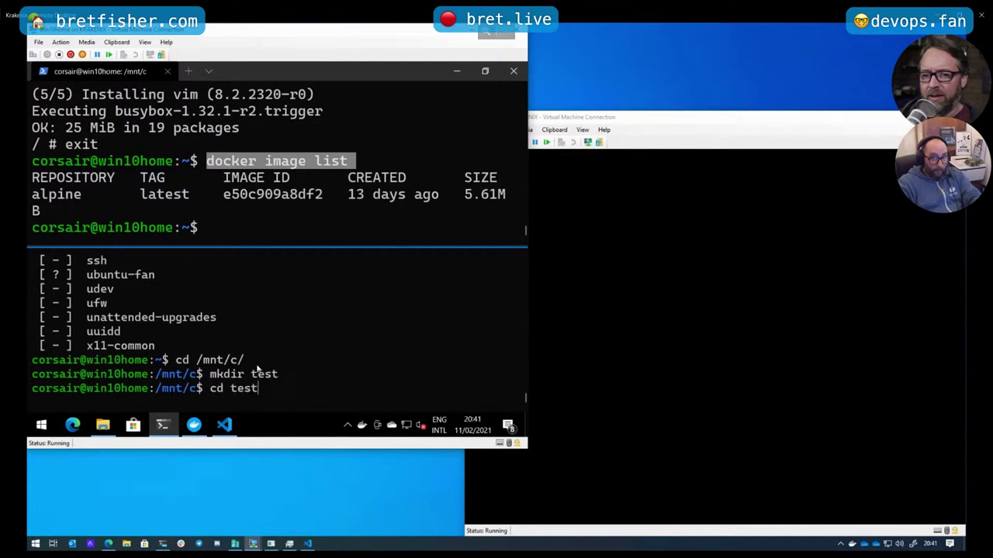
key("Return")
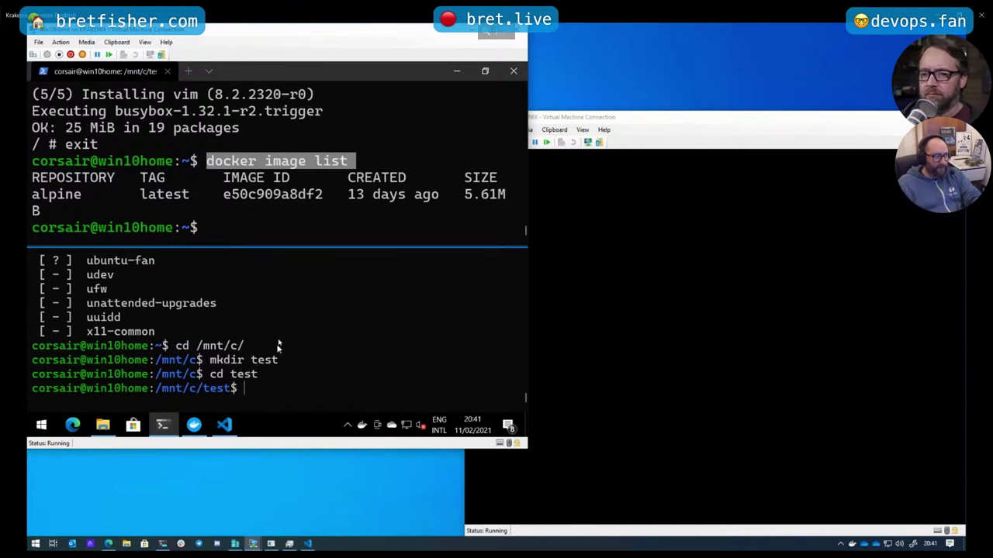
In the /mnt/c/test shell, run mount | grep "/mnt/wsl" to list WSL mounts
left_click(259, 217)
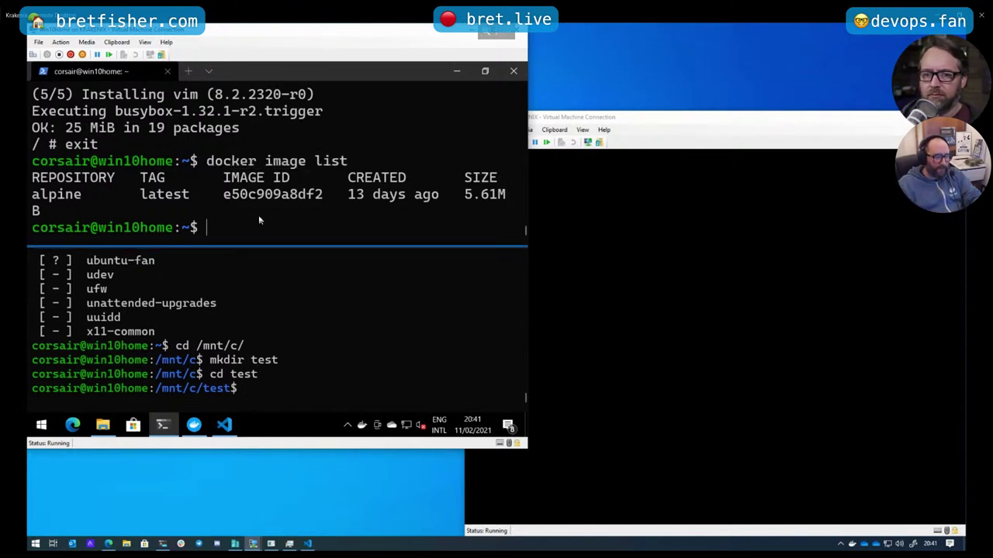
left_click(291, 394)
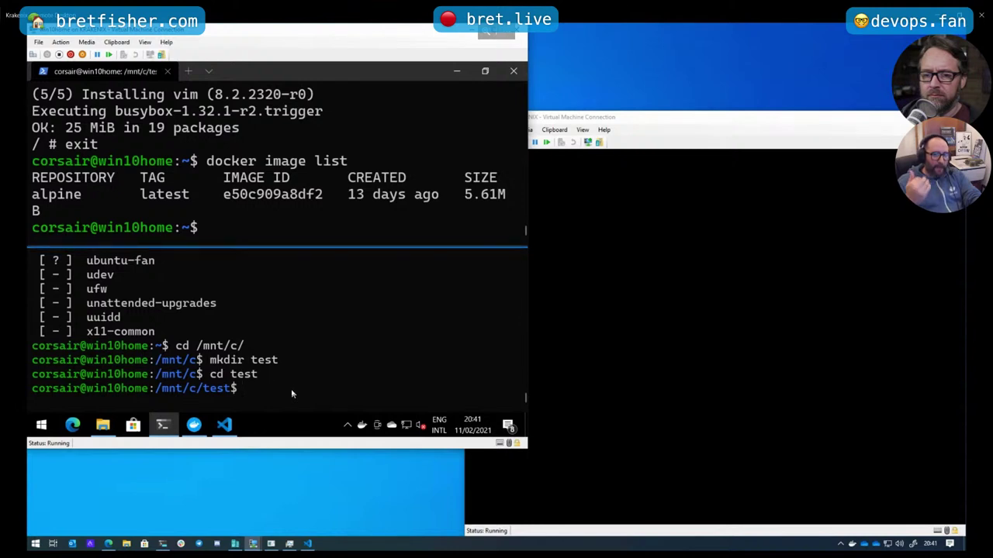
type("mount |")
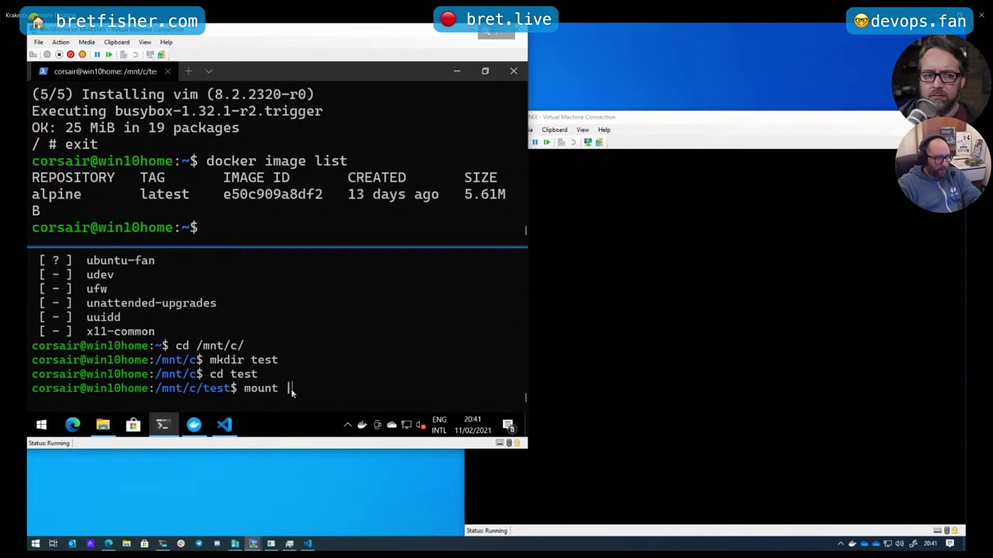
type(" grep ")
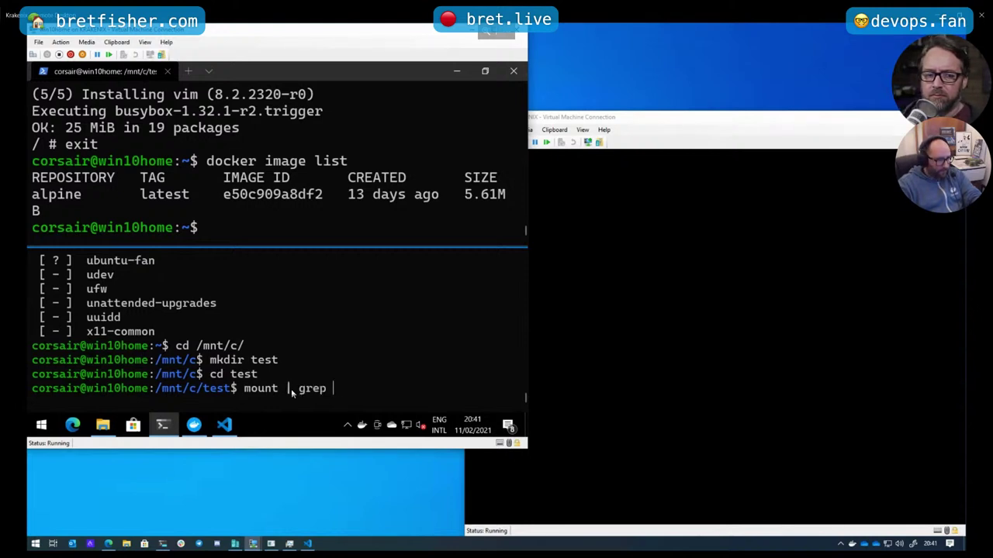
type("\"/mnt")
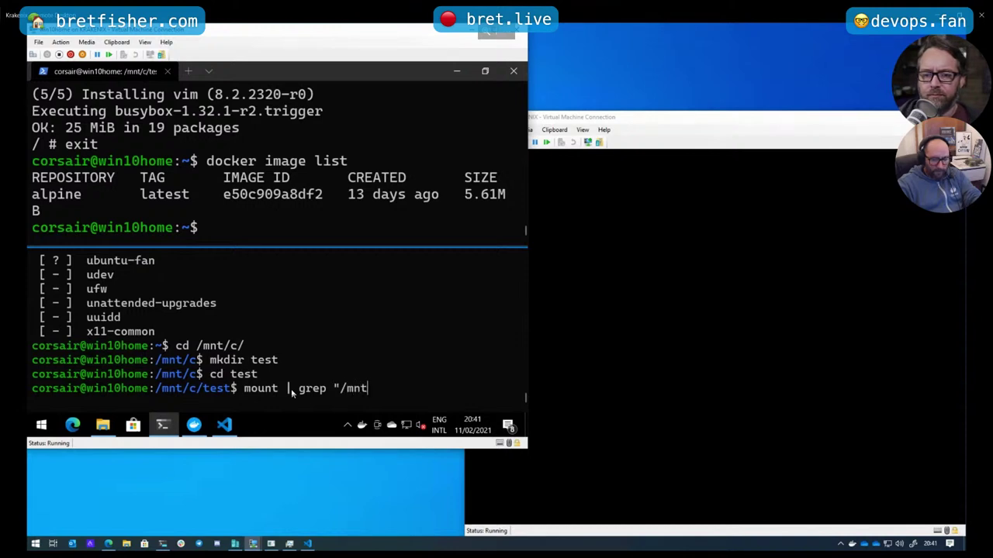
type("/c")
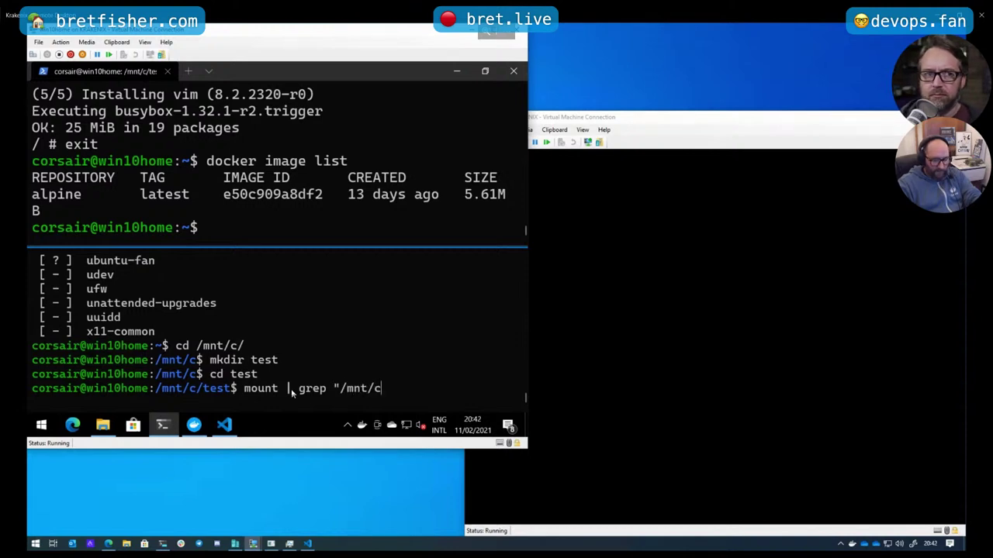
key("BackSpace")
type("wsl")
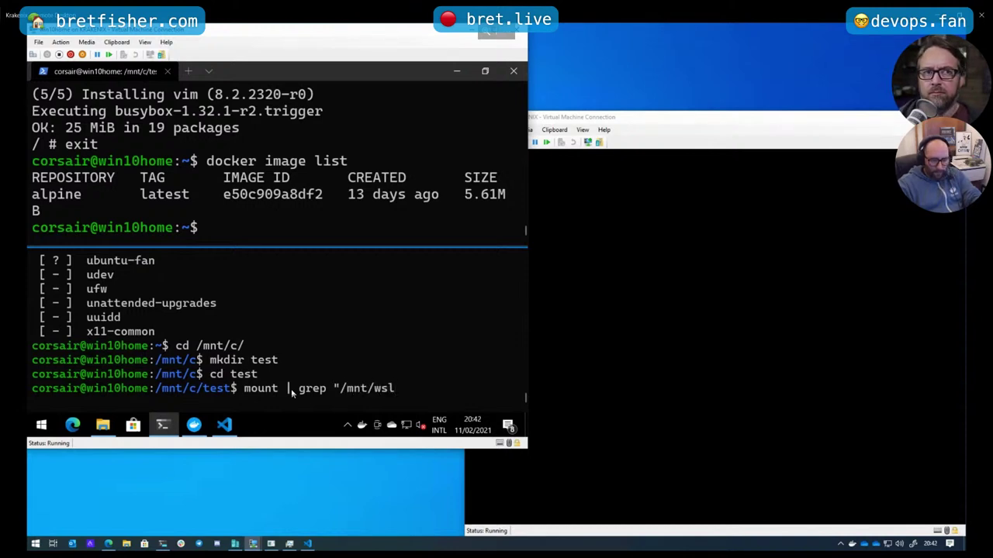
type("\"")
key("Return")
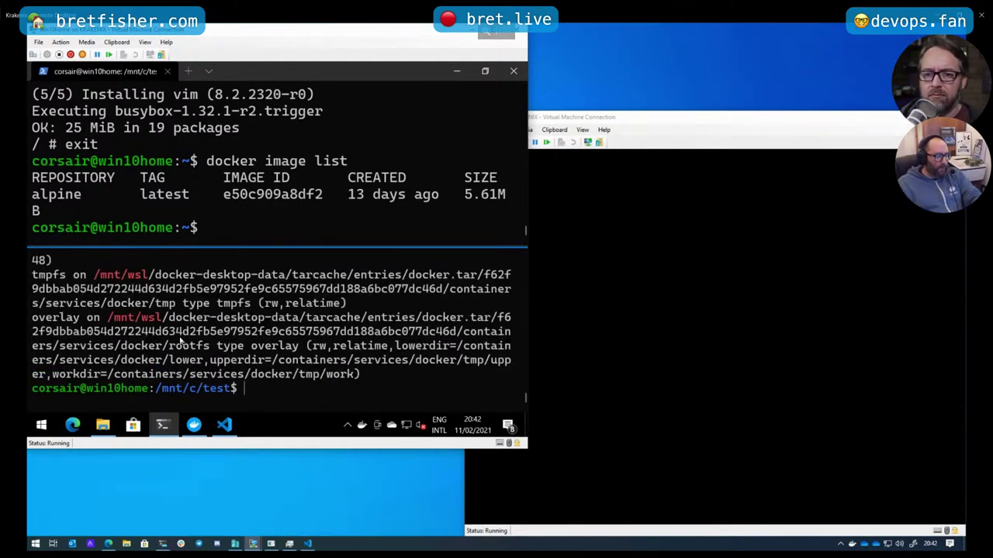
Scroll back through the mount output and highlight the /mnt/wsl/ path and tmpfs
scroll(186, 332, "up", 1)
scroll(179, 331, "up", 1)
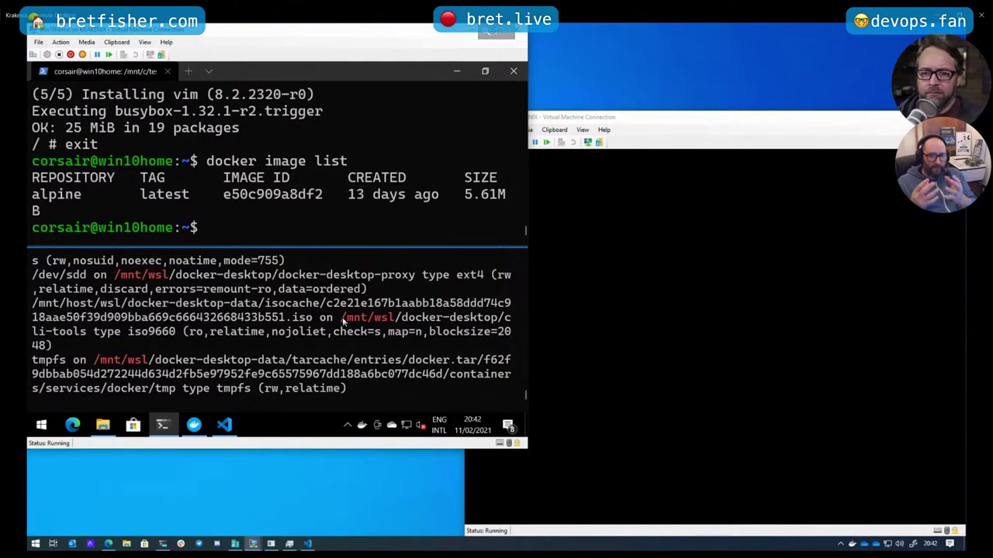
scroll(343, 321, "up", 2)
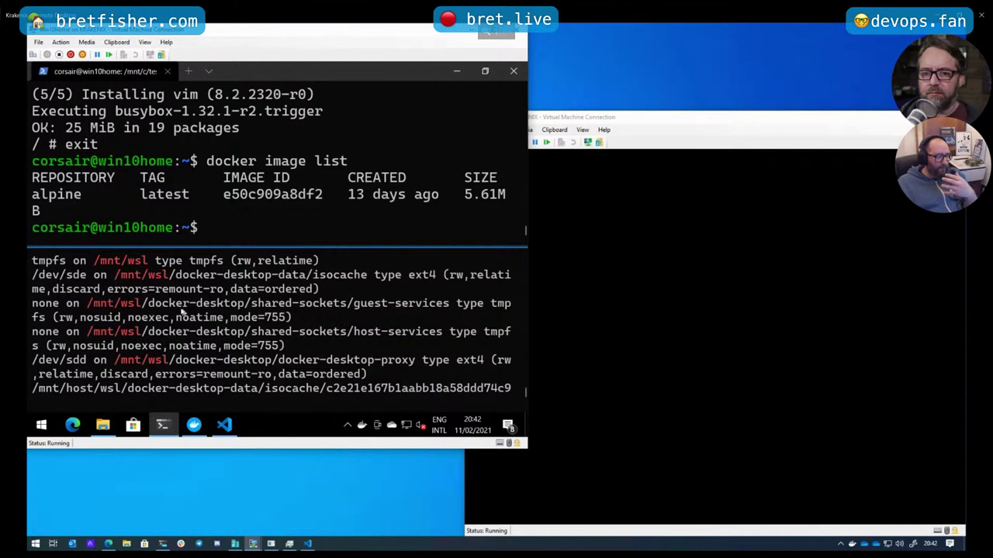
left_click_drag(147, 304, 89, 304)
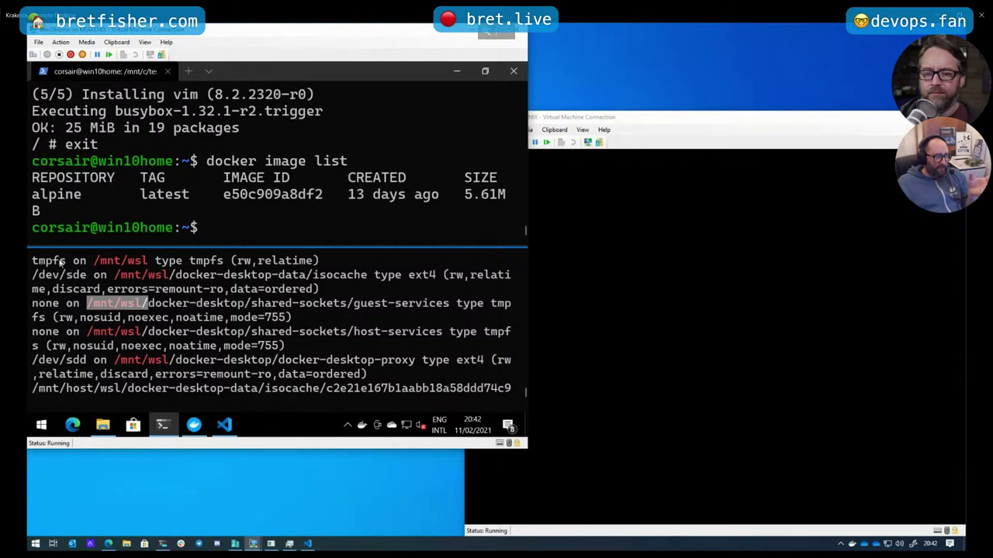
left_click(60, 265)
double_click(60, 265)
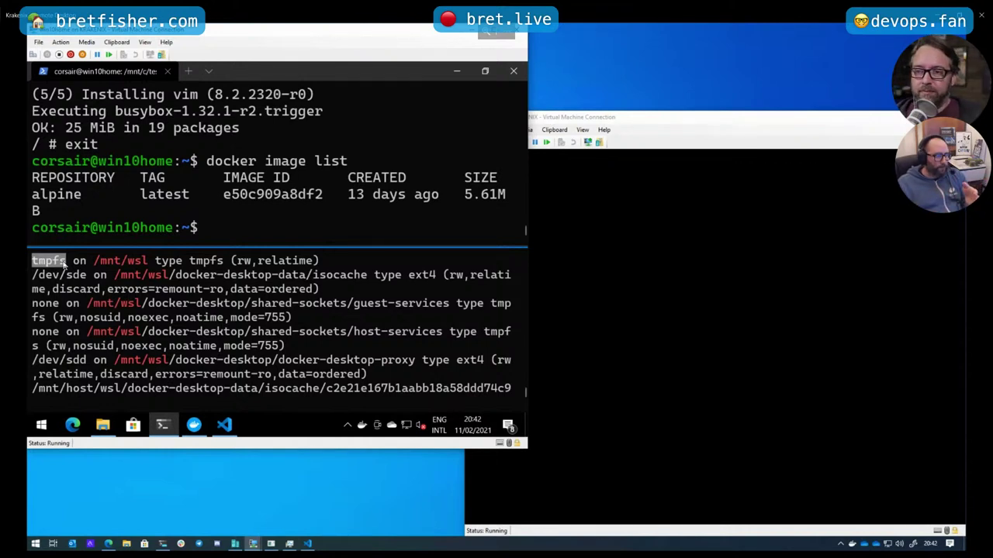
left_click(289, 223)
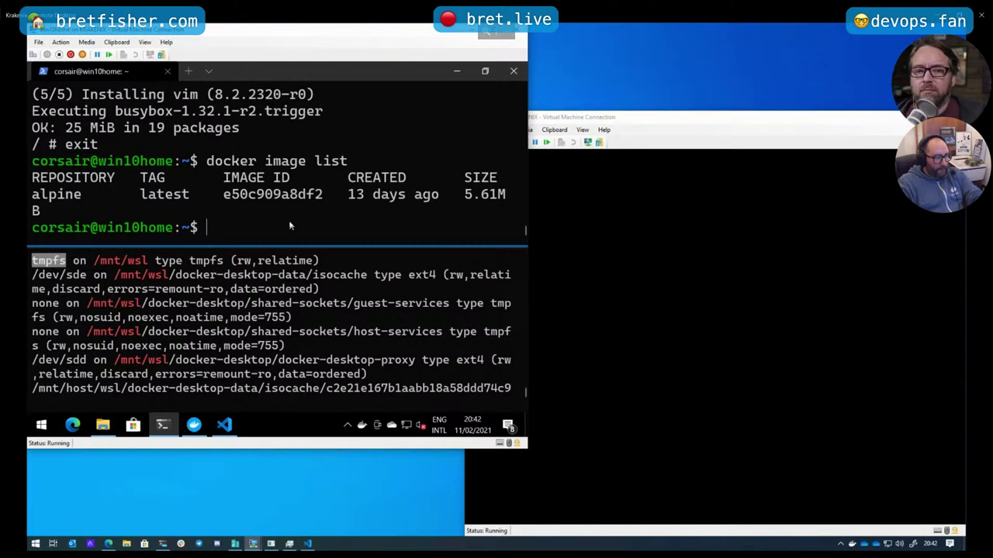
List the first shell's home, then return the second shell home and list it
type("ls")
key("Return")
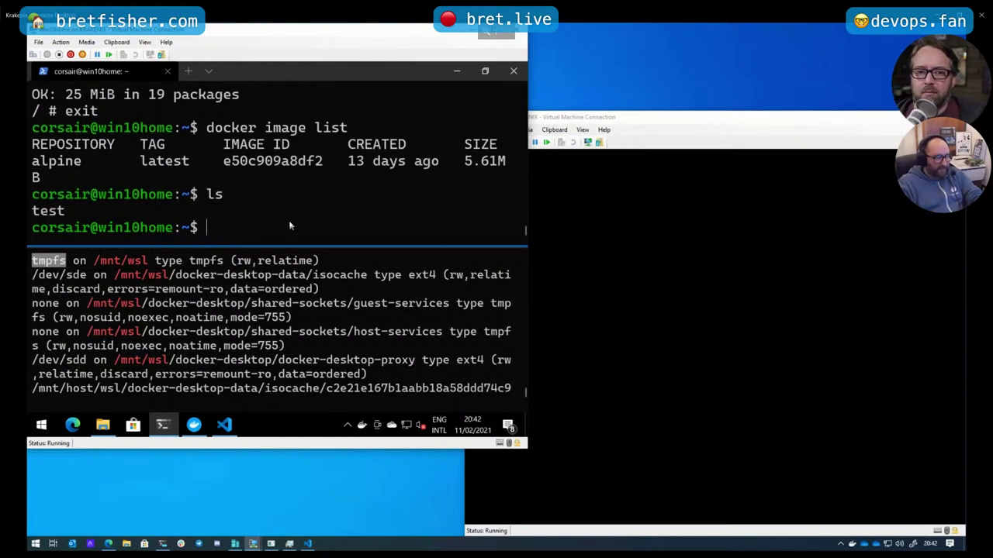
left_click(357, 311)
type("ls")
key("BackSpace")
key("BackSpace")
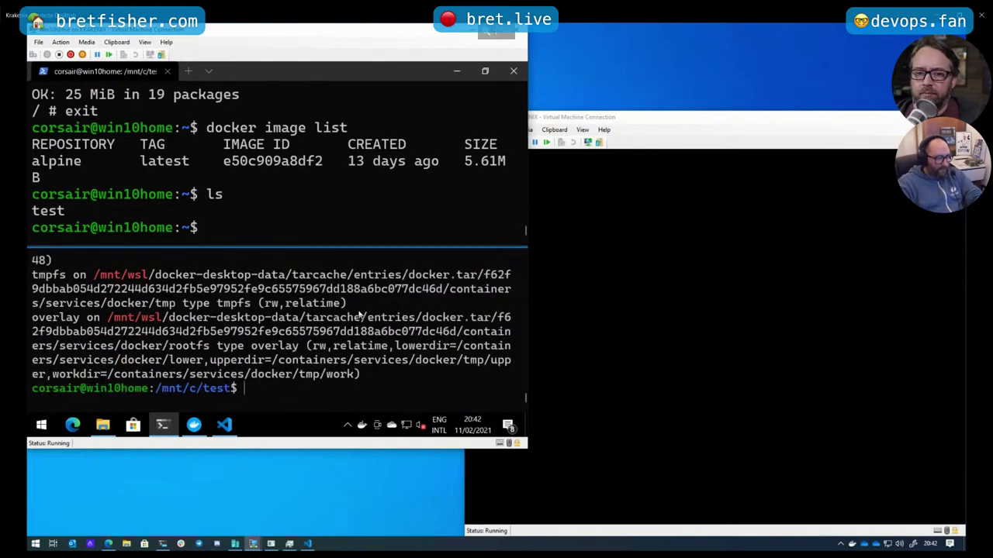
type("cd")
key("Return")
type("lc")
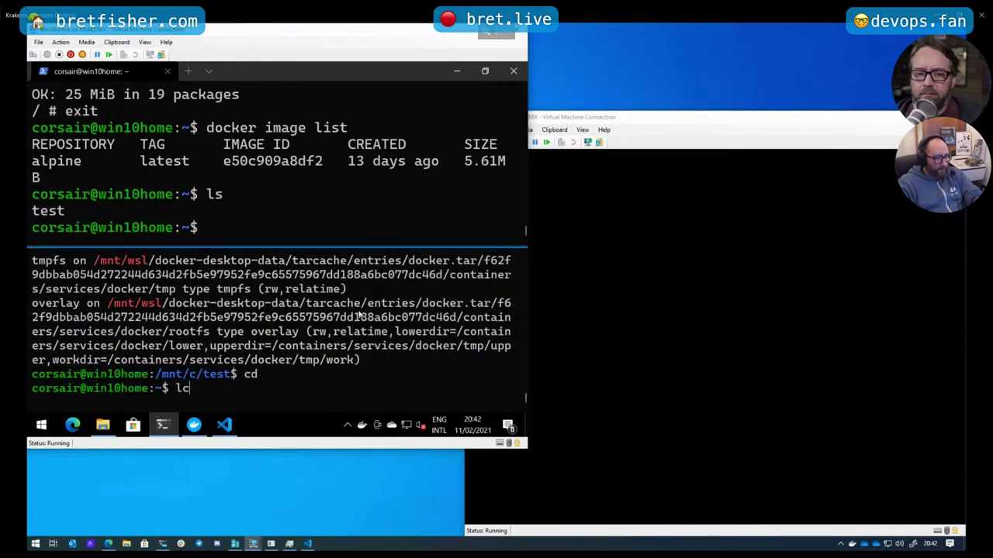
key("Return")
Copy test into /mnt/wsl/ from the first shell and type ls /mnt/wsl/ in the second
left_click(398, 230)
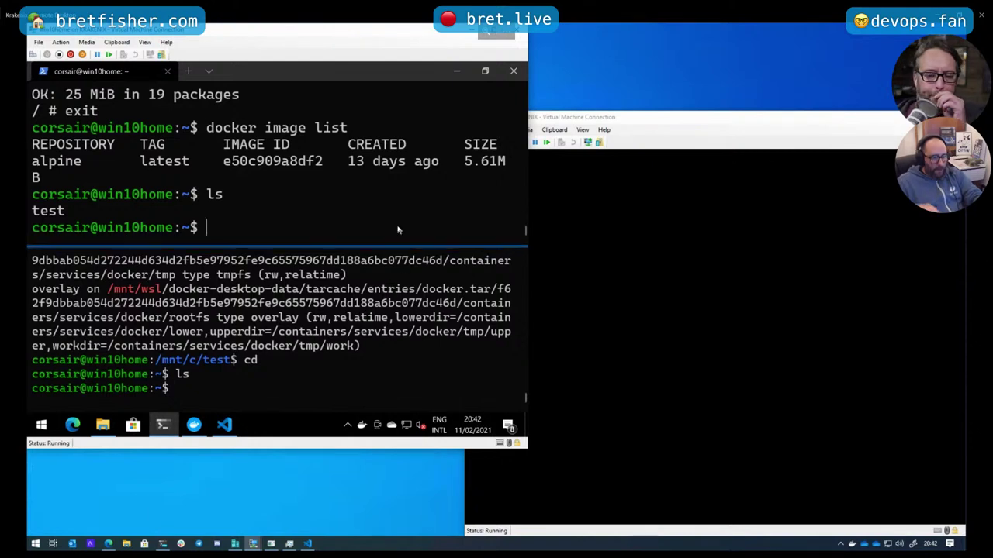
type("cp te")
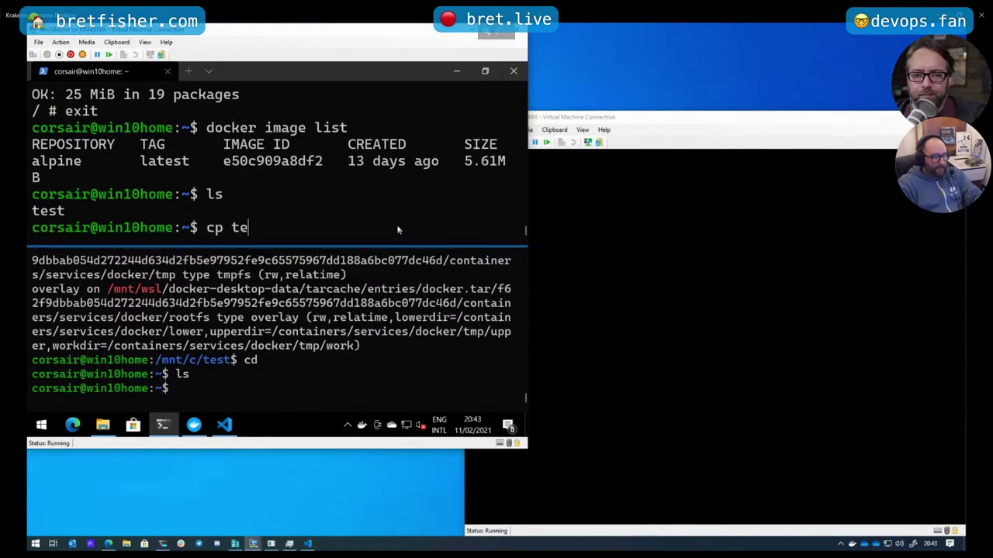
type("st /mnt/wsl/")
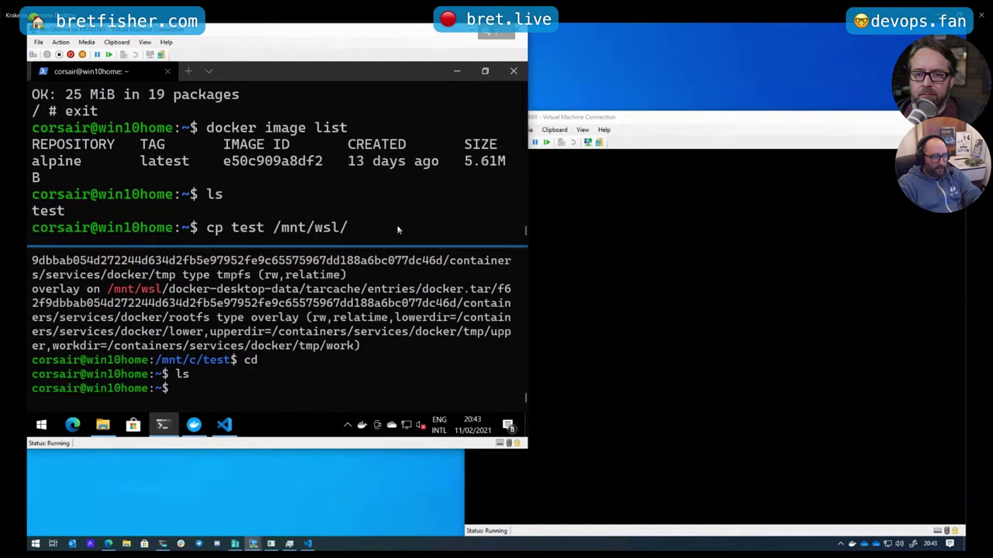
key("Return")
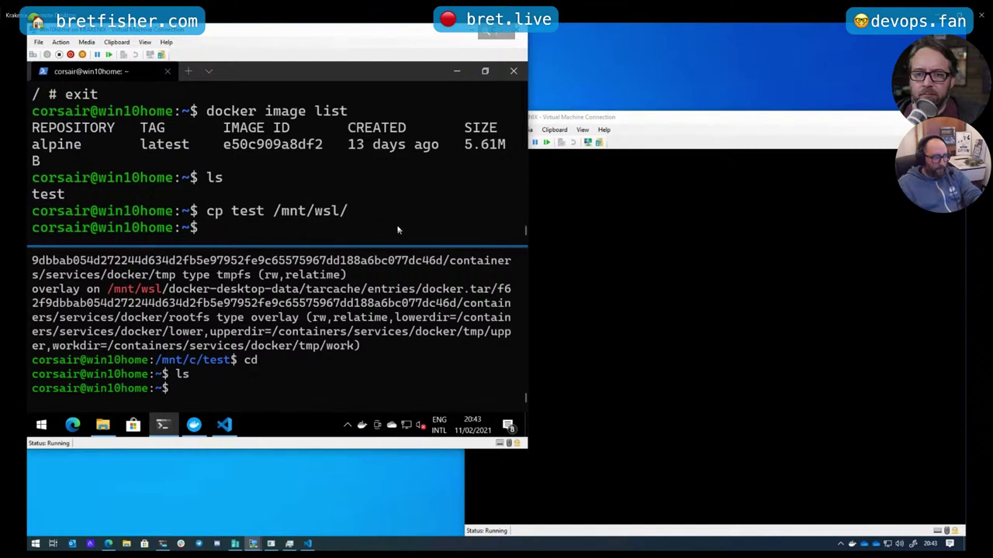
left_click(280, 388)
type("l")
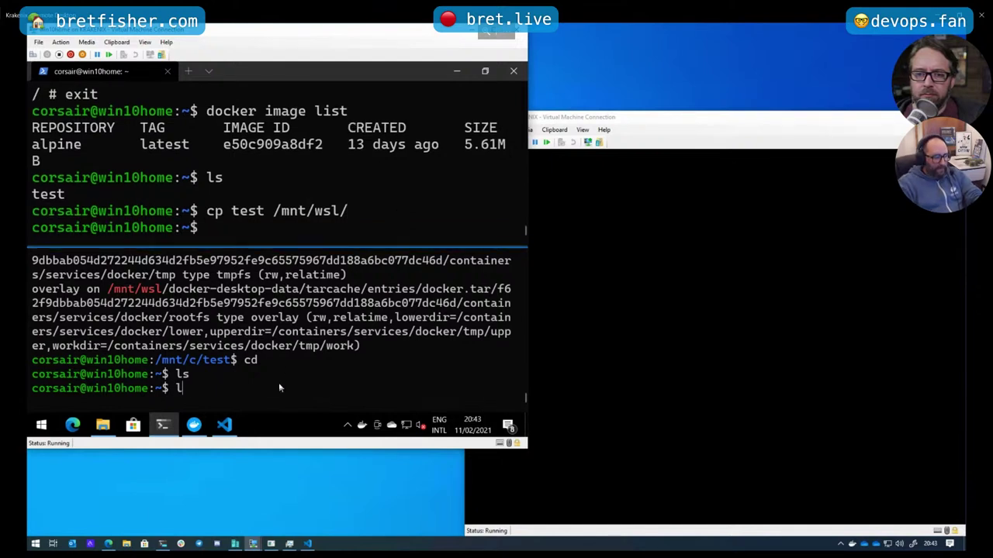
type("s /mnt/wsl/")
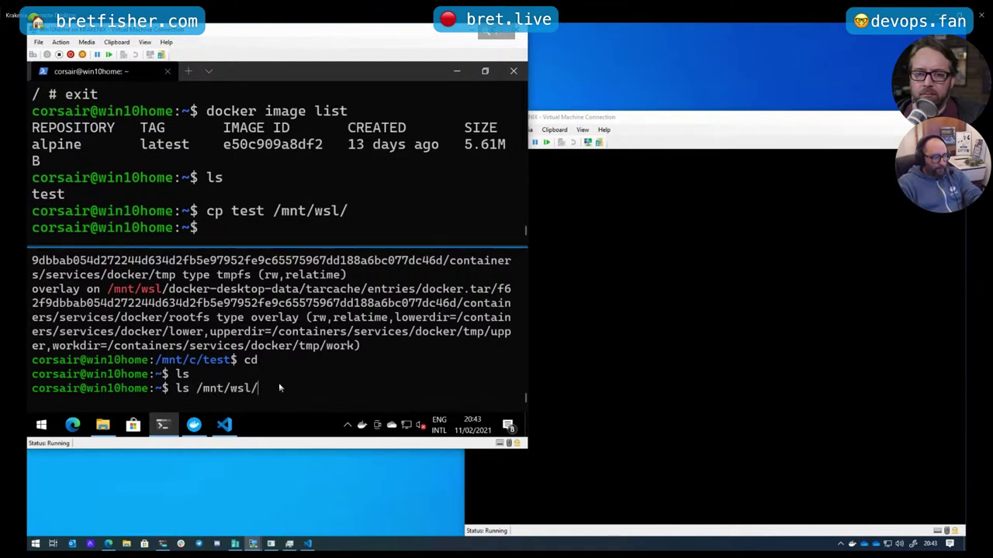
List /mnt/wsl and select test and the three docker-desktop entries
key("Return")
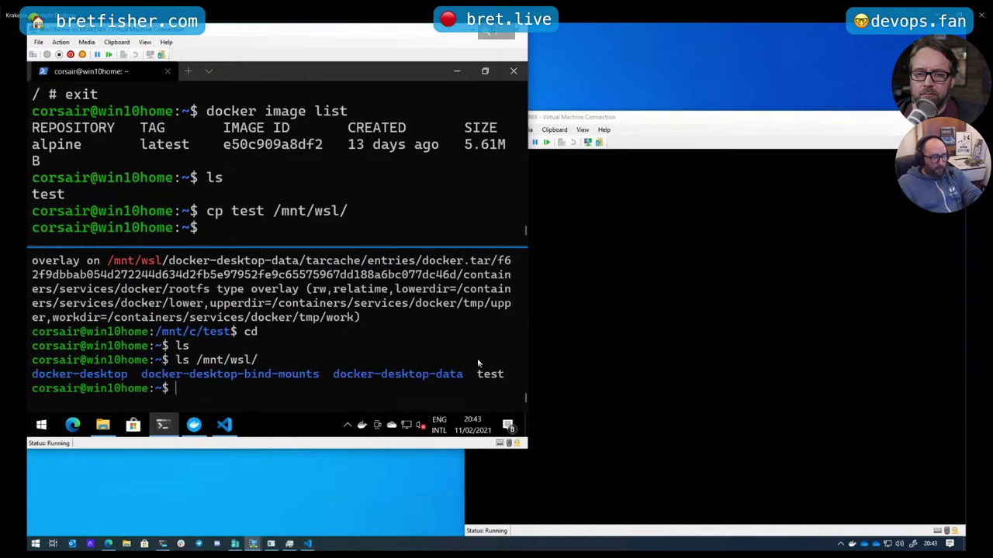
double_click(490, 374)
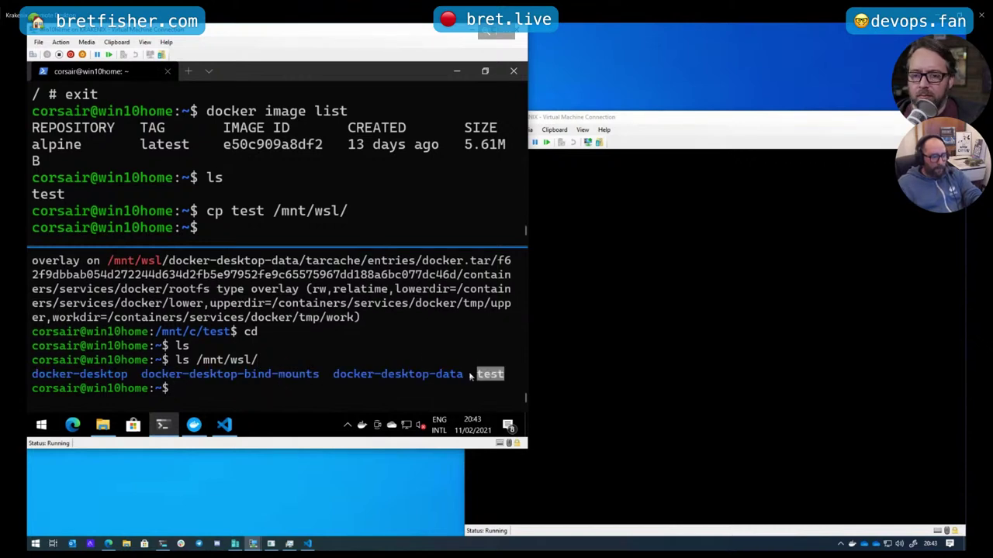
left_click_drag(470, 374, 33, 375)
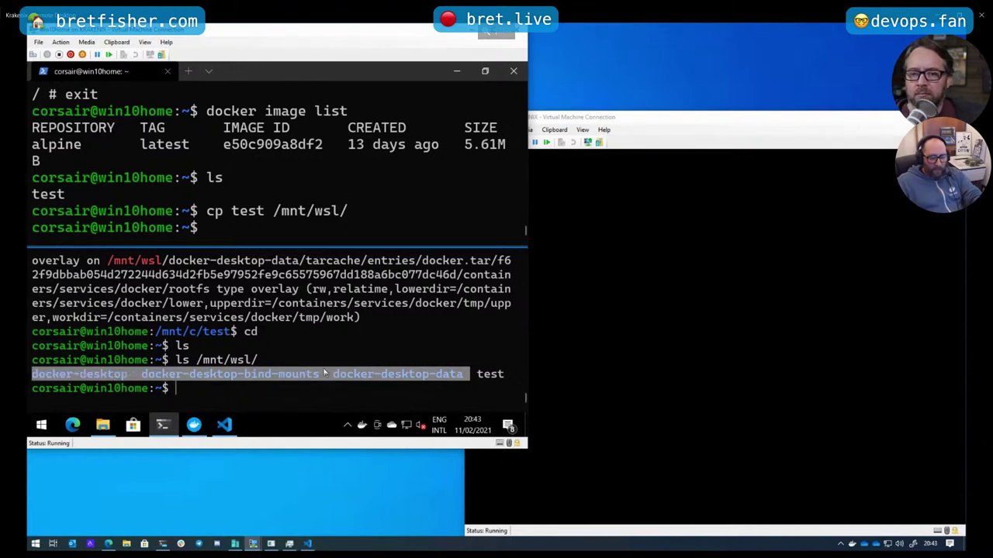
key("ctrl+c")
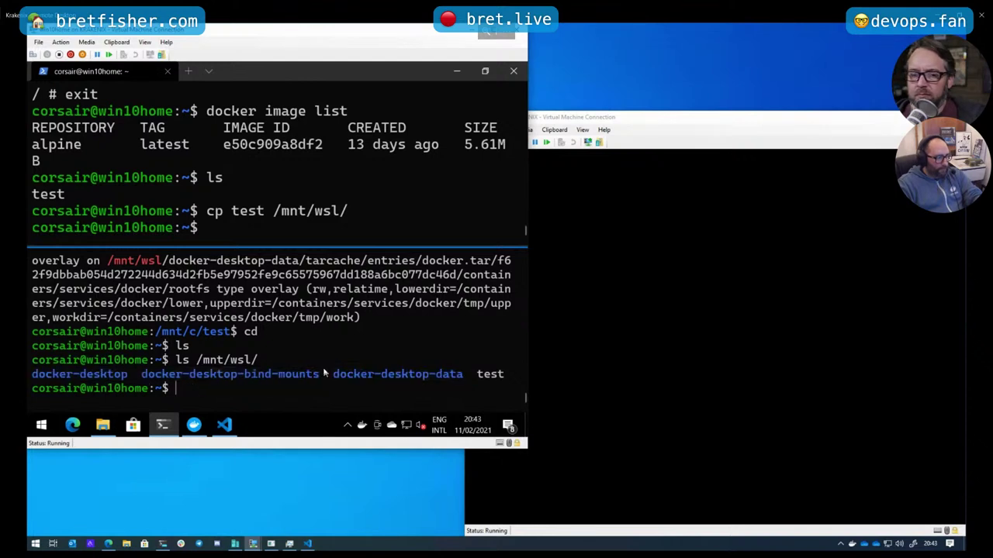
Run wsl.exe -l -v and highlight the docker-desktop and docker-desktop-data entries
type("wsl.exe -")
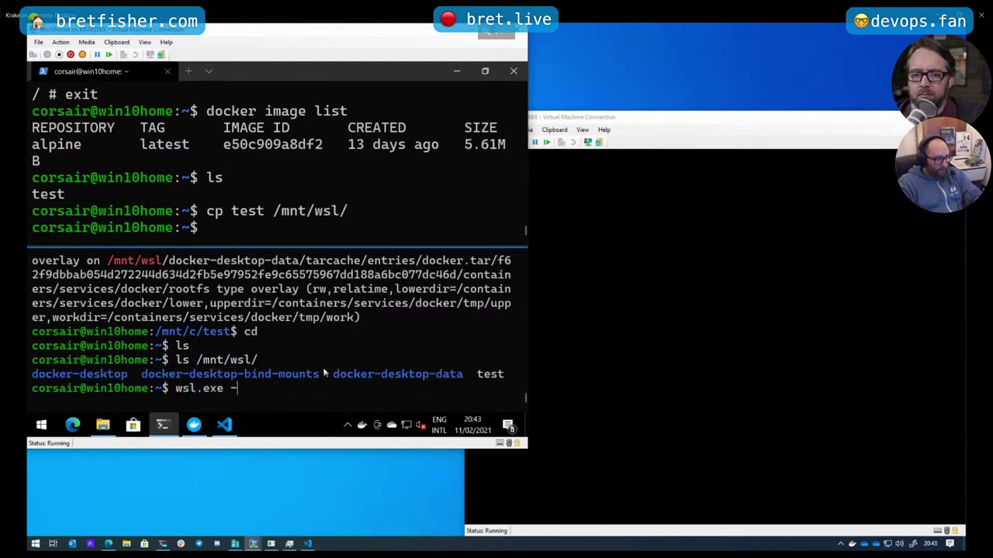
type("l -v")
key("Return")
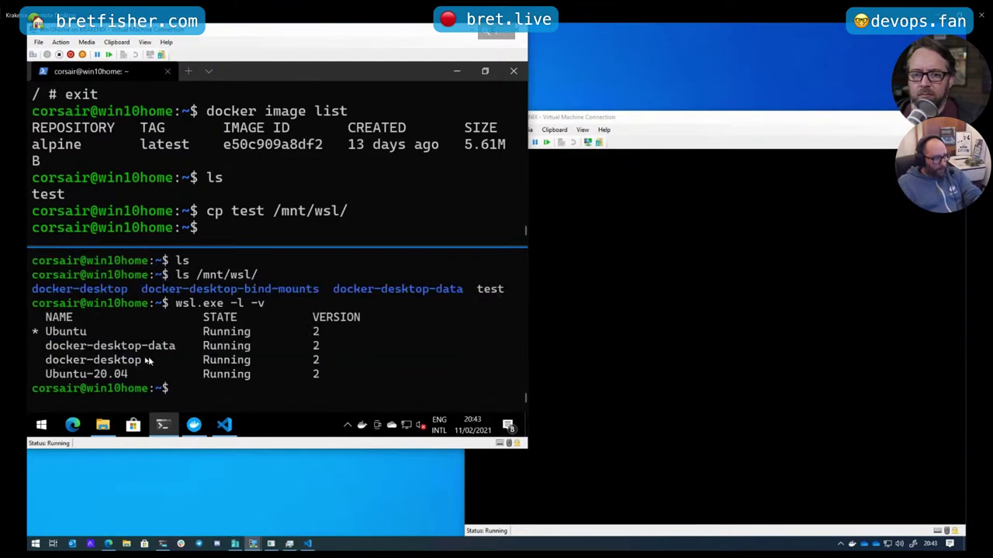
left_click_drag(50, 361, 140, 361)
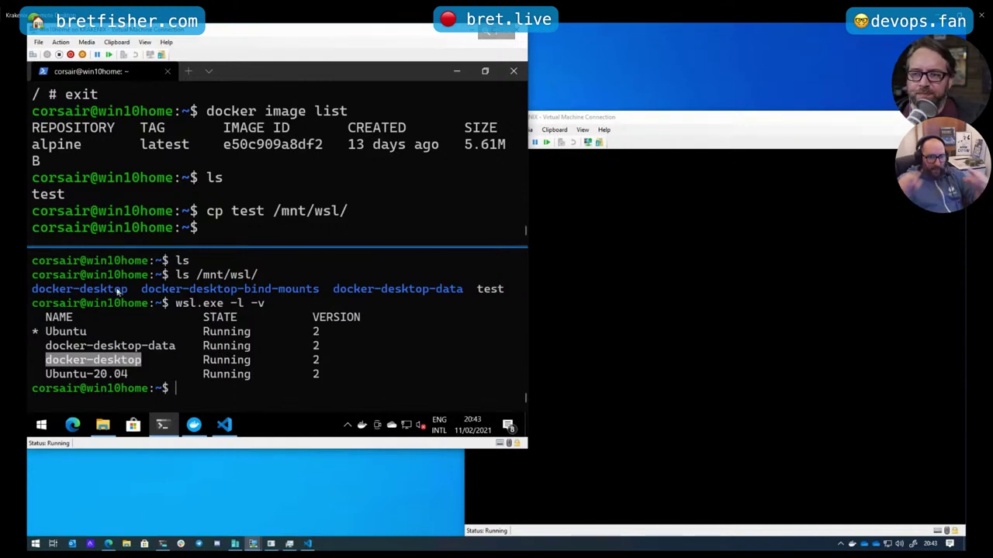
left_click_drag(49, 290, 261, 288)
left_click_drag(345, 290, 430, 289)
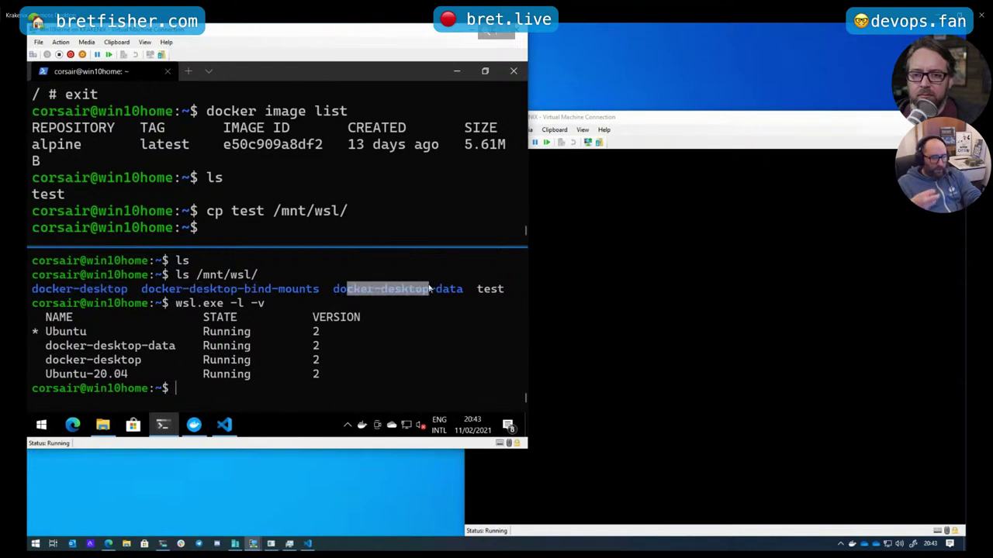
left_click(330, 385)
List /mnt/wsl/docker-desktop-data/ with Tab completion, then highlight parts of the earlier output
type("l")
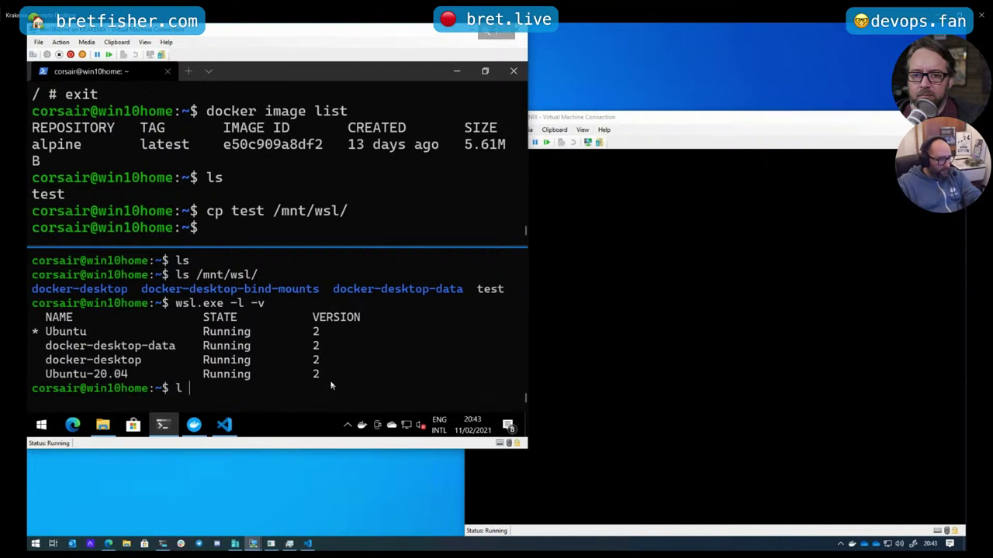
key("Up")
key("Up")
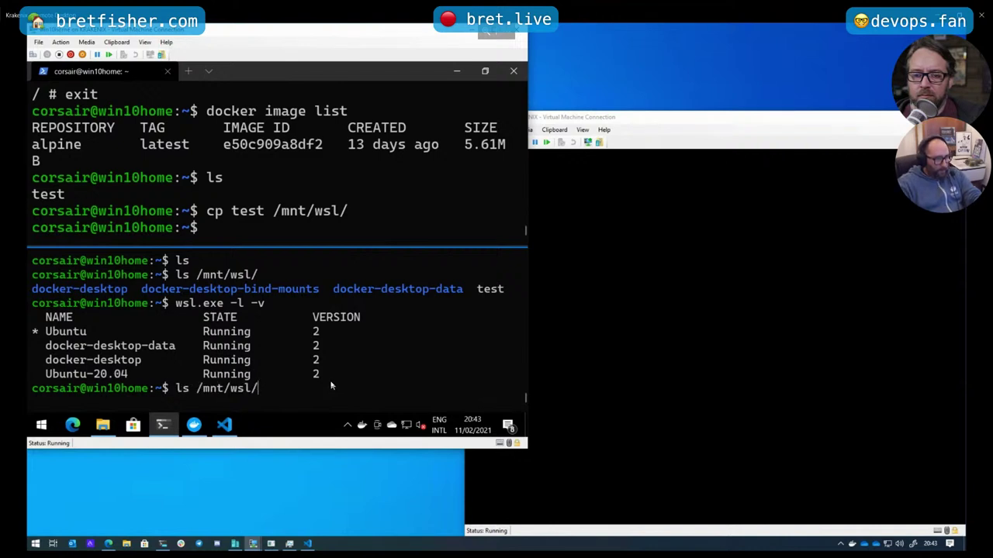
type("d")
key("Tab")
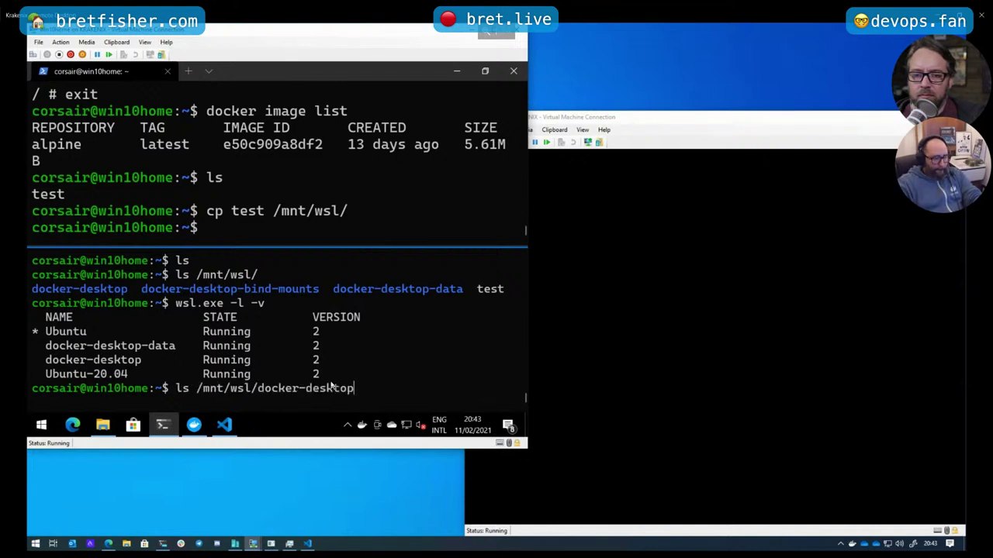
type("-d")
key("Tab")
key("Return")
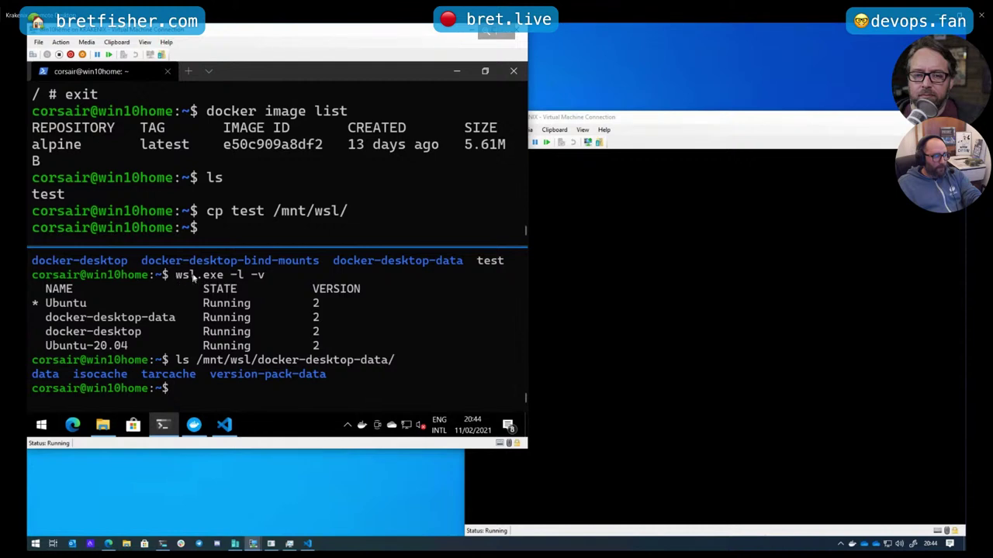
left_click_drag(170, 276, 221, 275)
left_click_drag(47, 276, 187, 280)
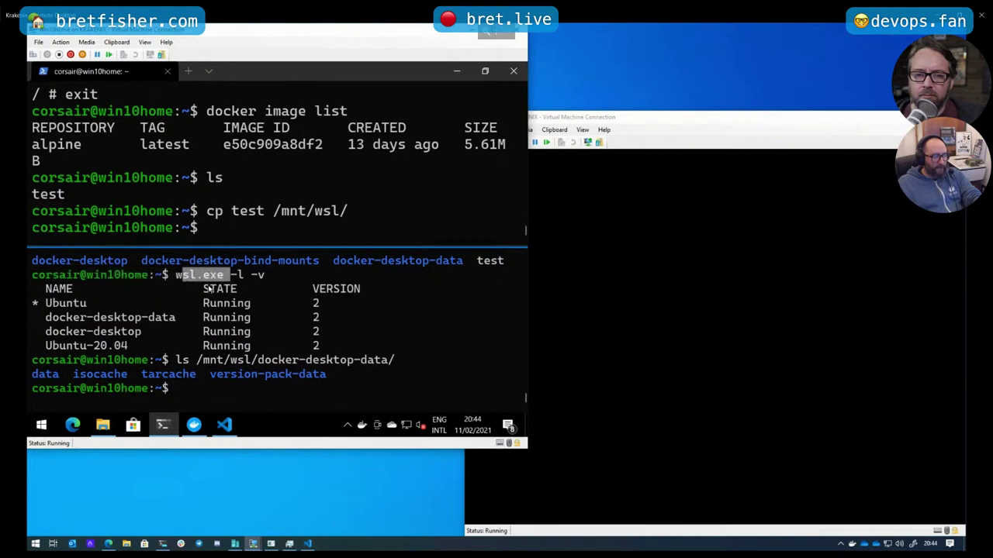
left_click(210, 385)
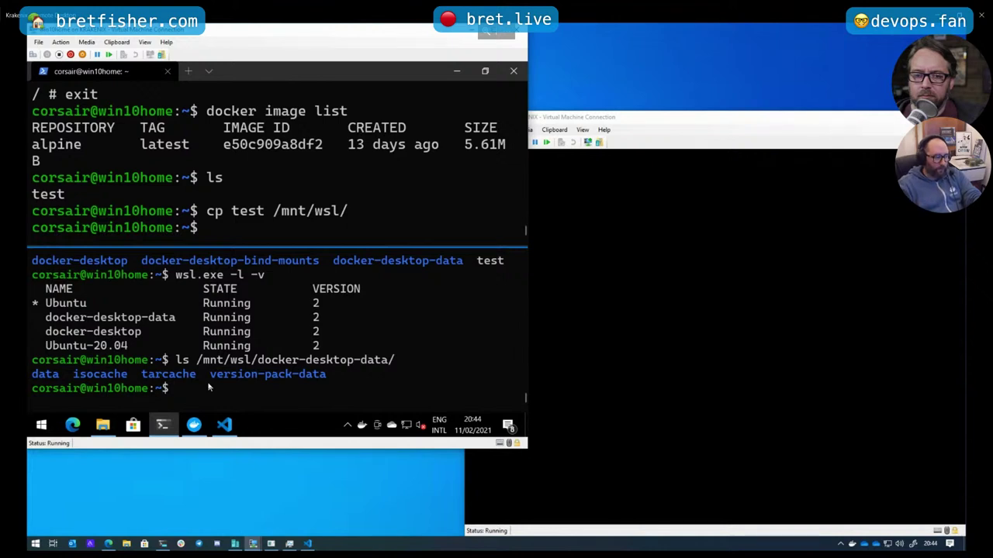
Open /mnt/wsl/test in Notepad with notepad.exe
type("not")
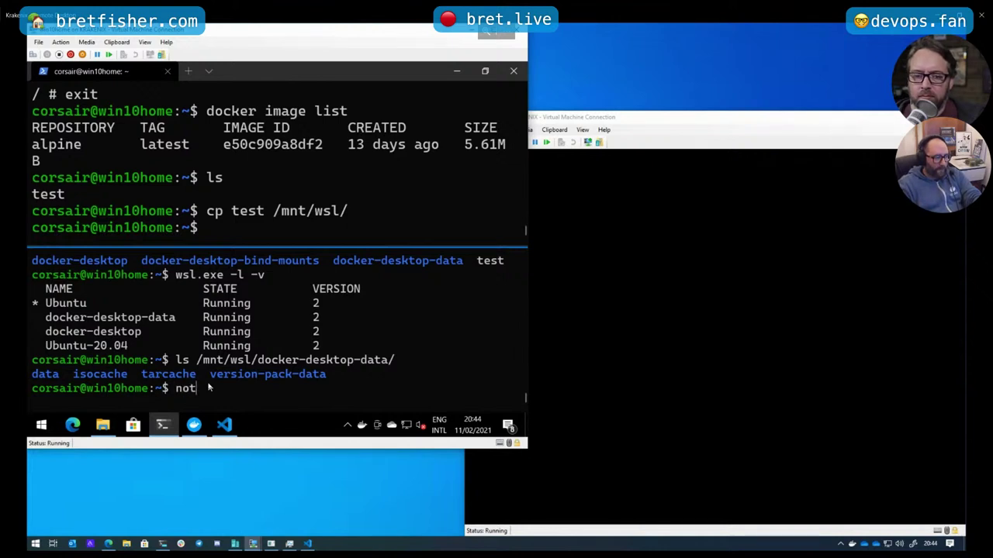
type("ep")
key("Tab")
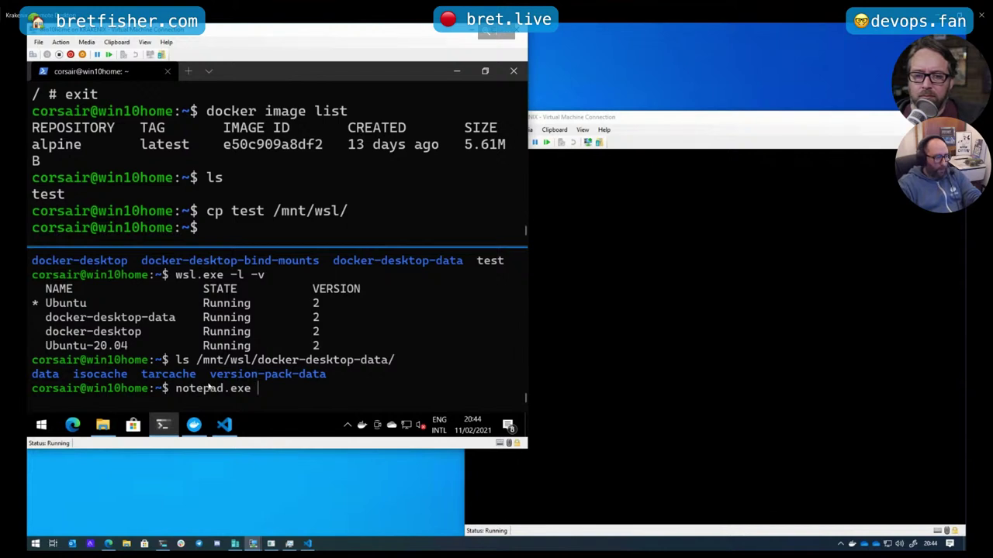
type("/mnt/")
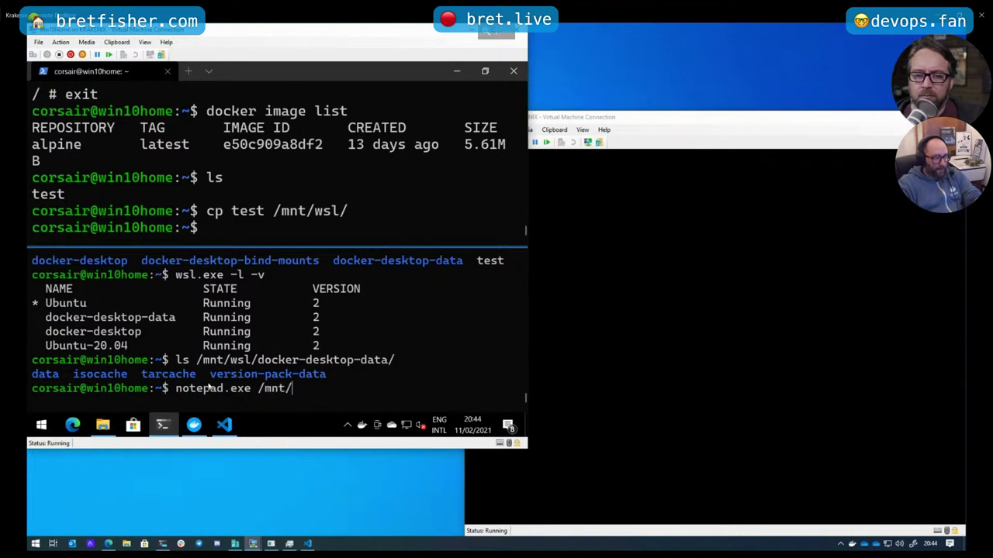
type("wsl/test")
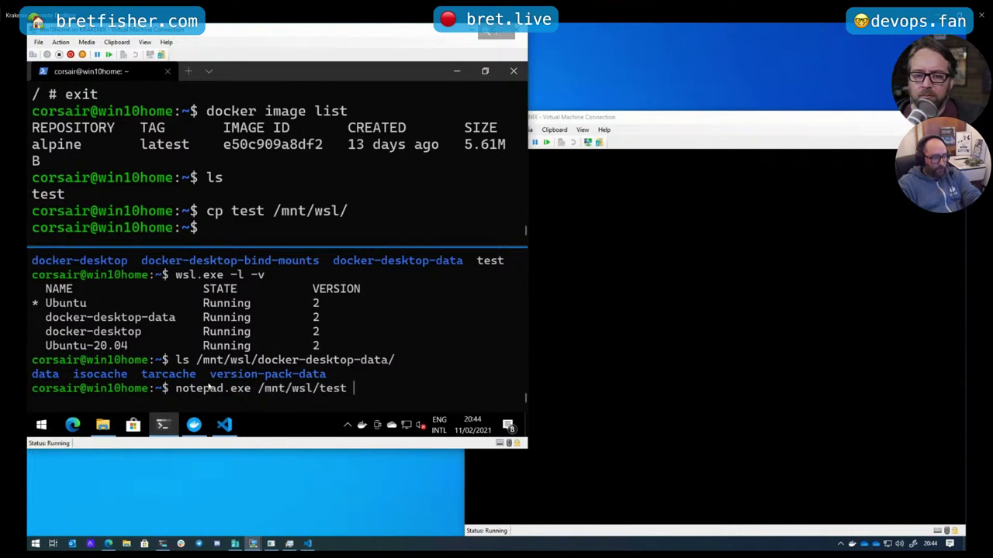
key("Return")
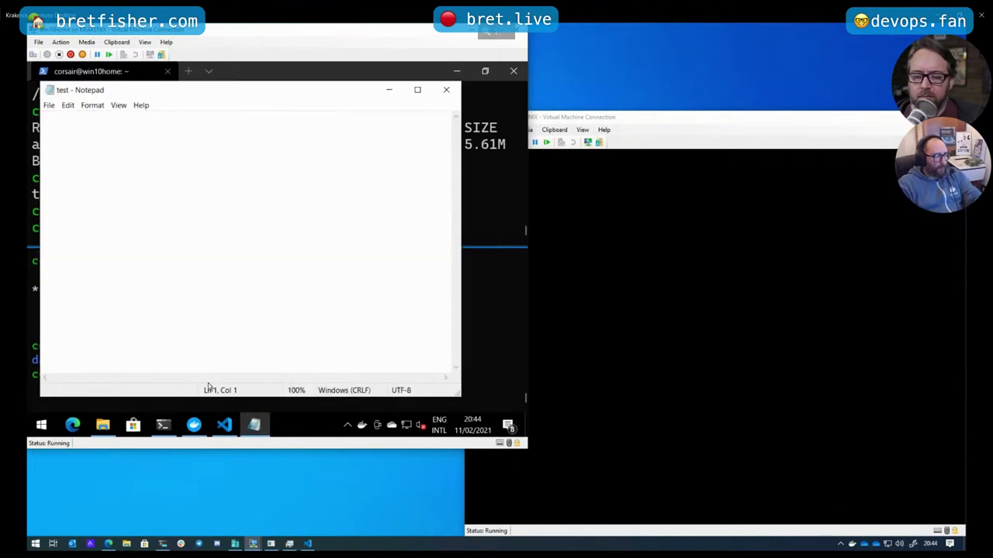
Type 'hello from notepad' into the test file and save it via File > Save
type("hello ")
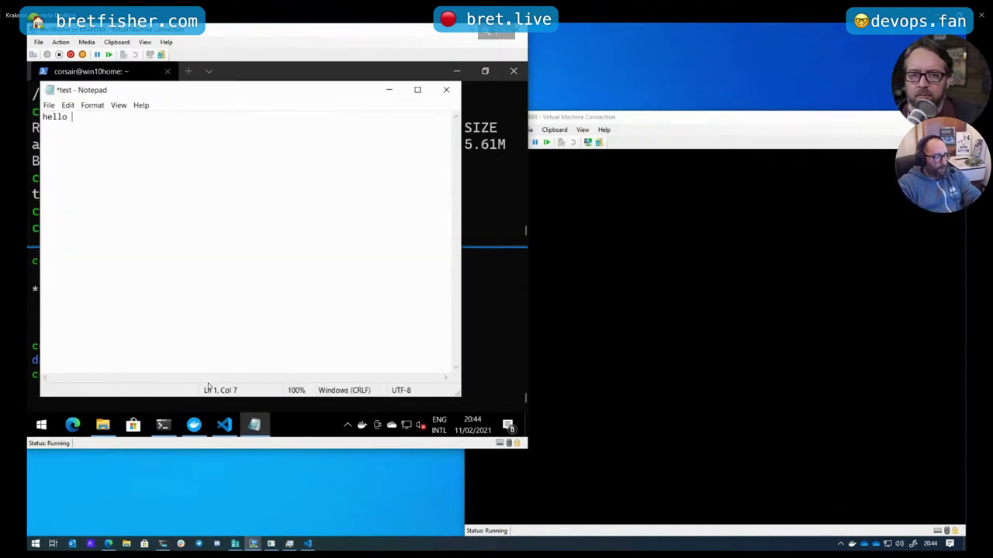
type("from not")
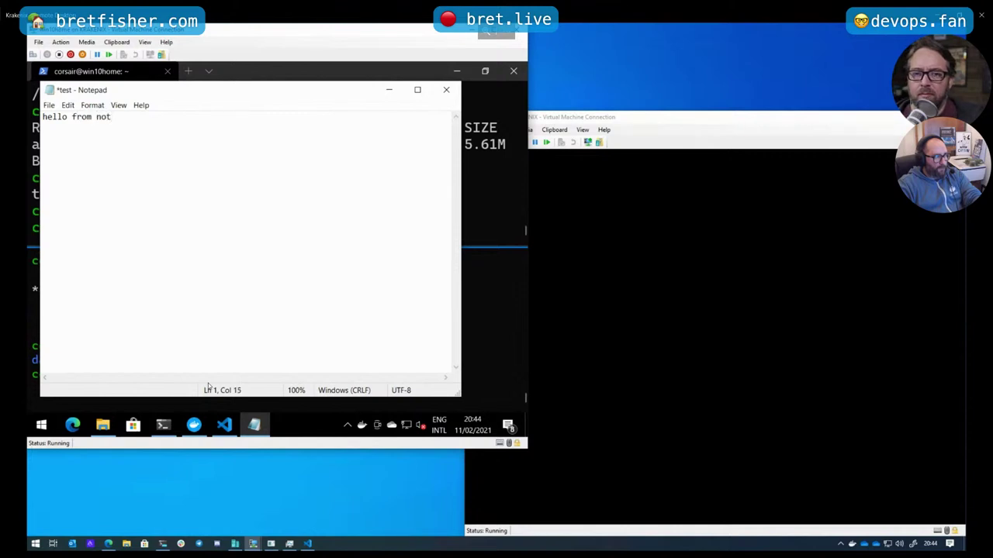
type("epad")
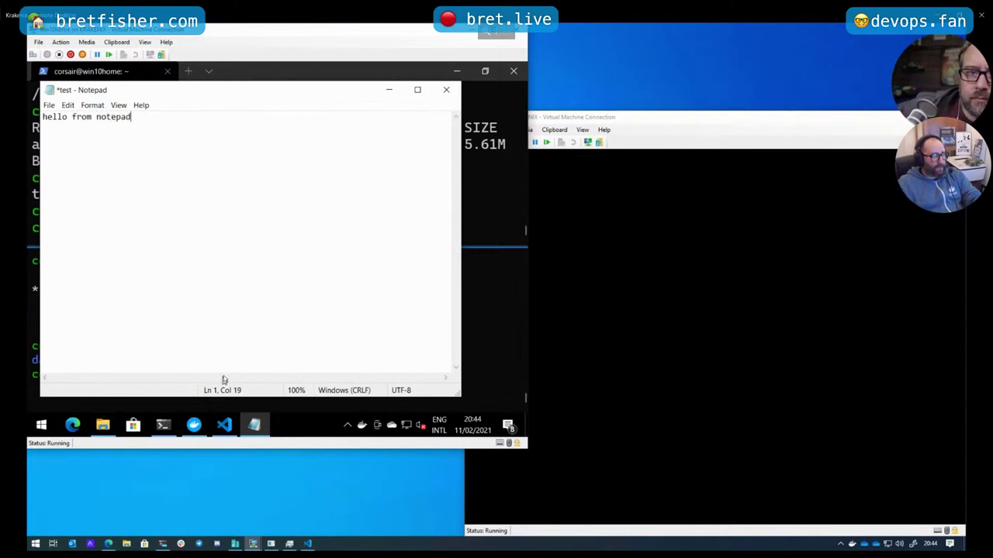
left_click(52, 106)
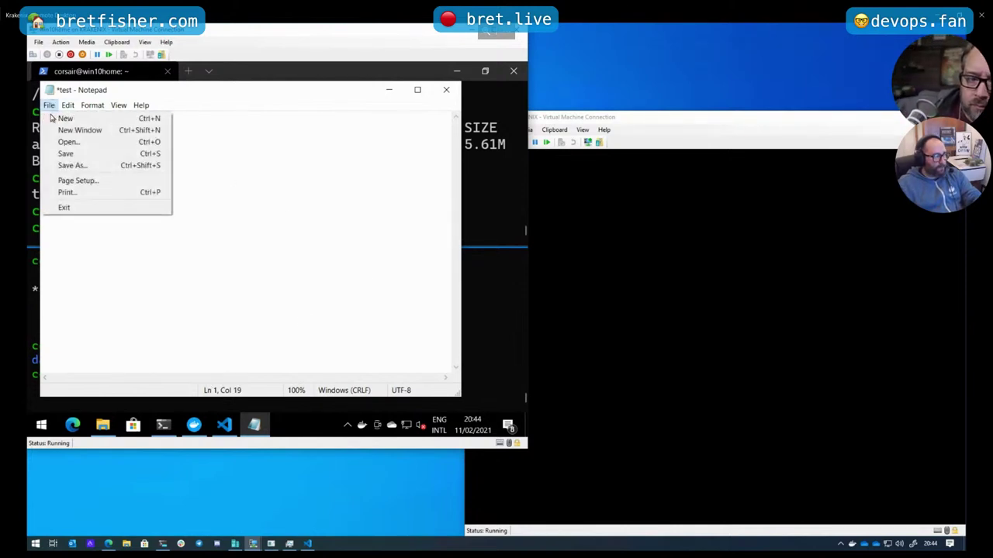
left_click(84, 150)
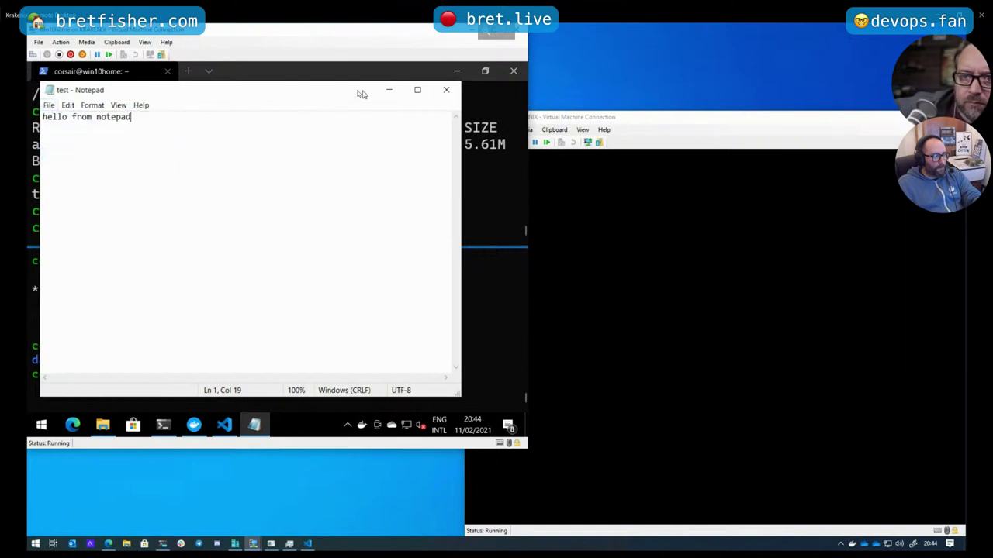
Close Notepad and print /mnt/wsl/test, showing 'hello from notepad'
left_click(448, 92)
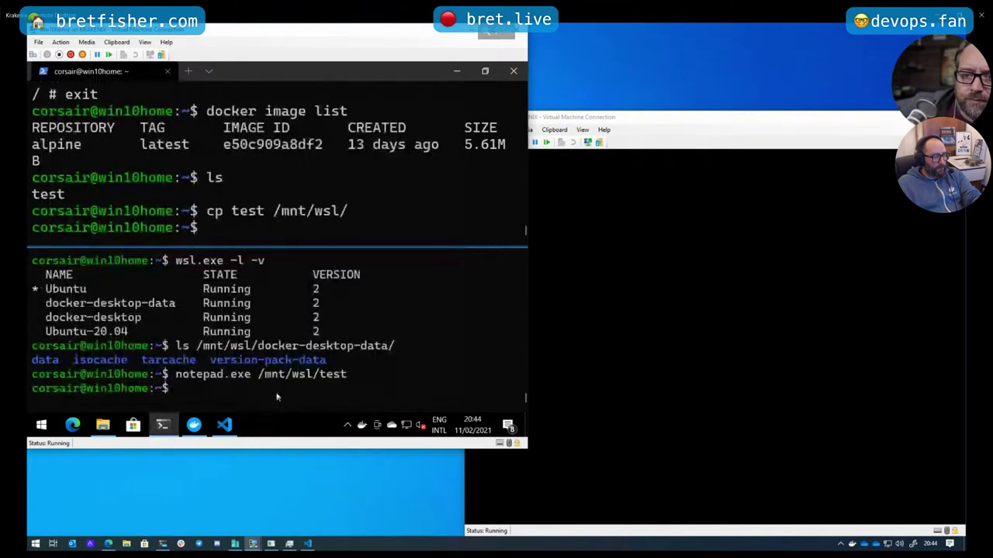
type("cat /")
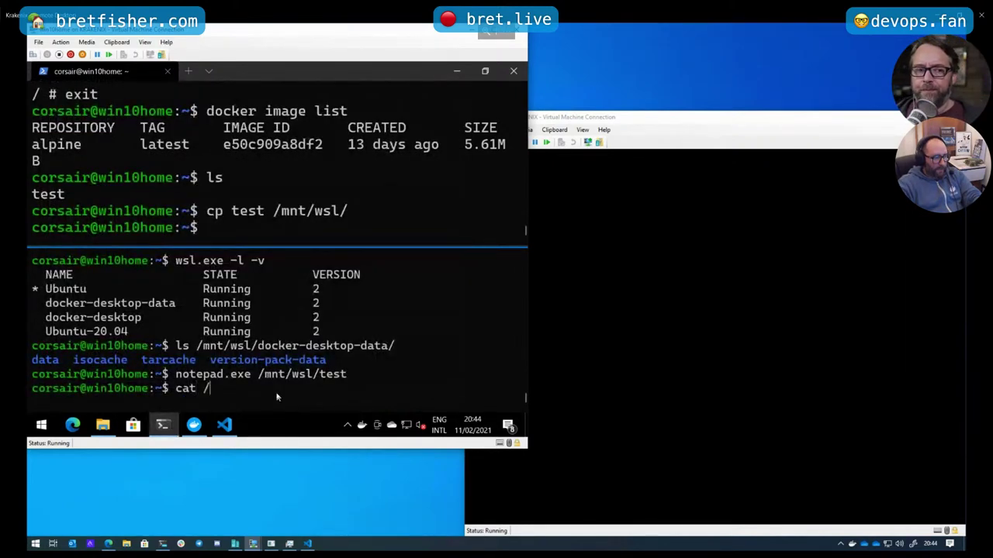
type("mnt/wsl/")
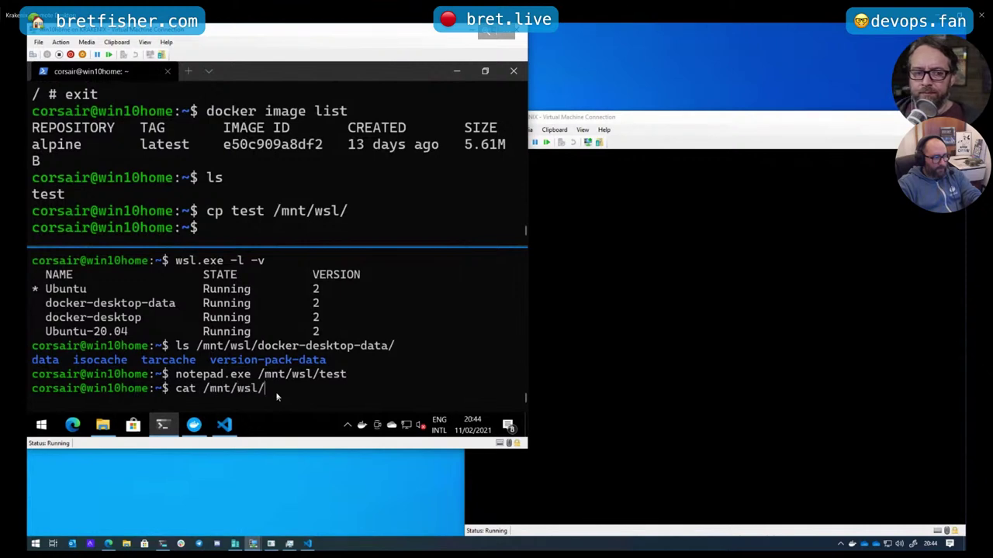
type("test")
key("Return")
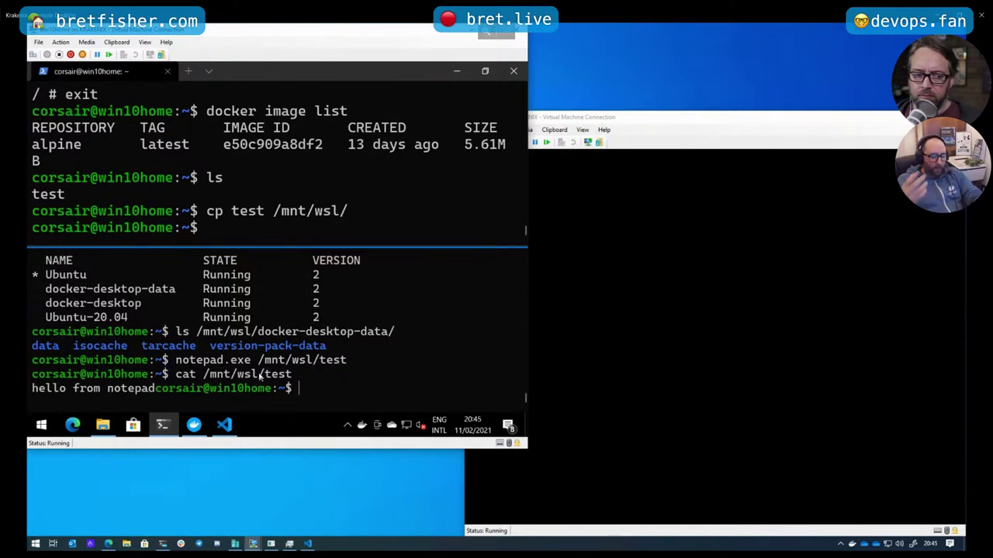
Move the lower shell home and then into /mnt/c/test/
type("cd")
key("Return")
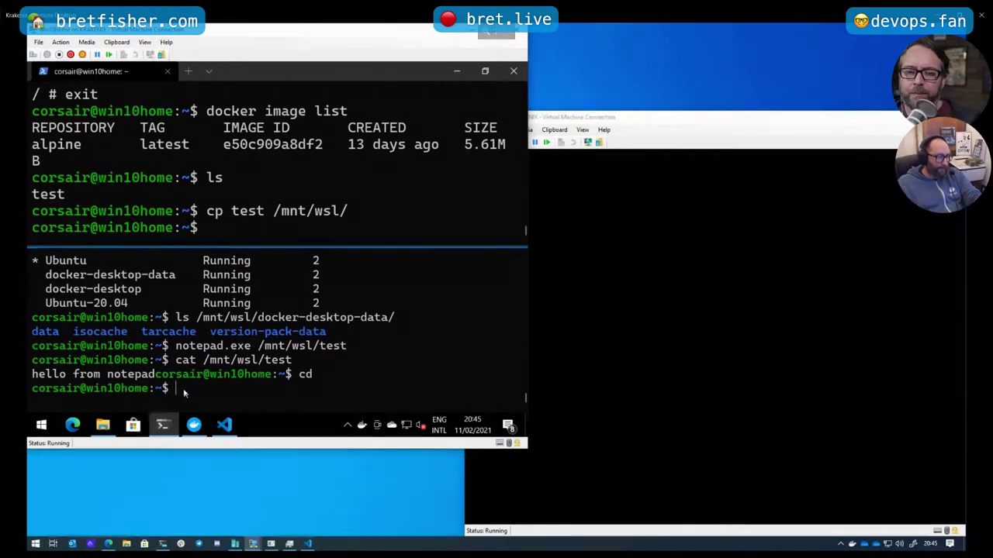
type("cd /m")
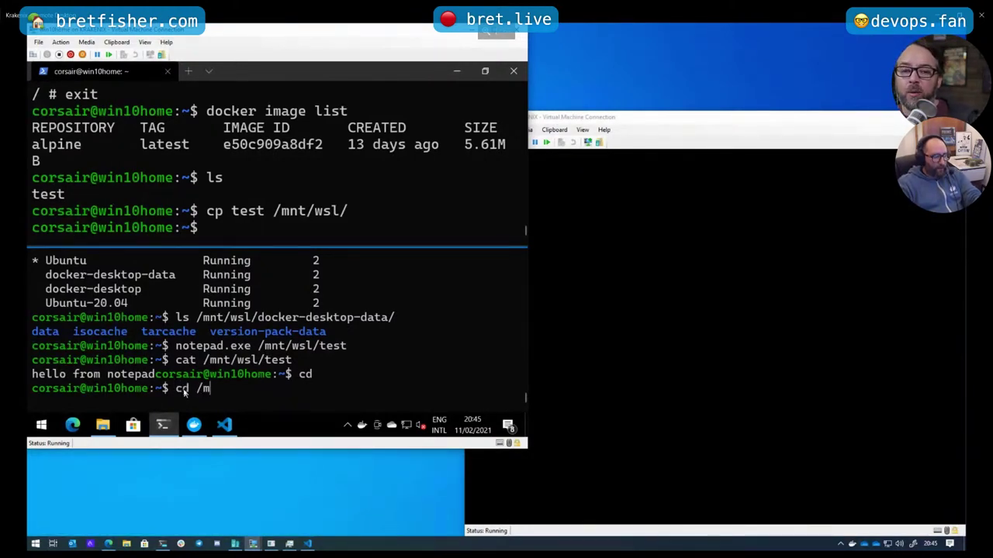
type("nt/c/test/")
key("Return")
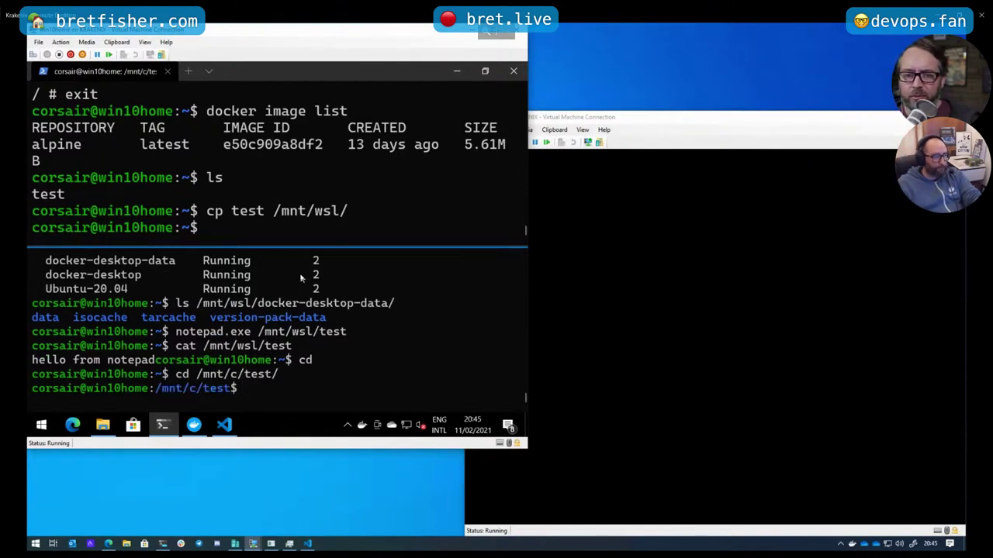
In the upper shell, highlight /mnt/wsl/ in the earlier copy command
left_click(278, 239)
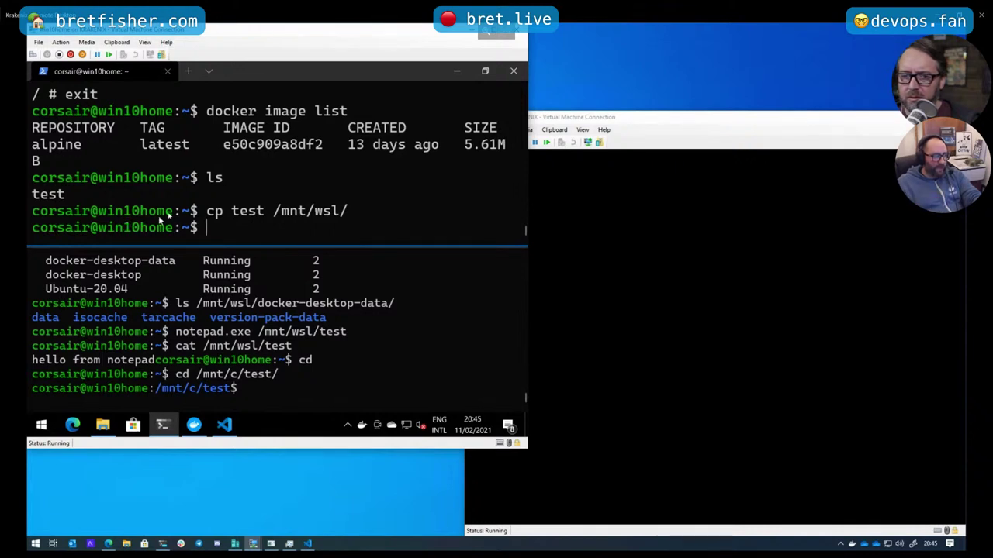
left_click_drag(290, 211, 363, 211)
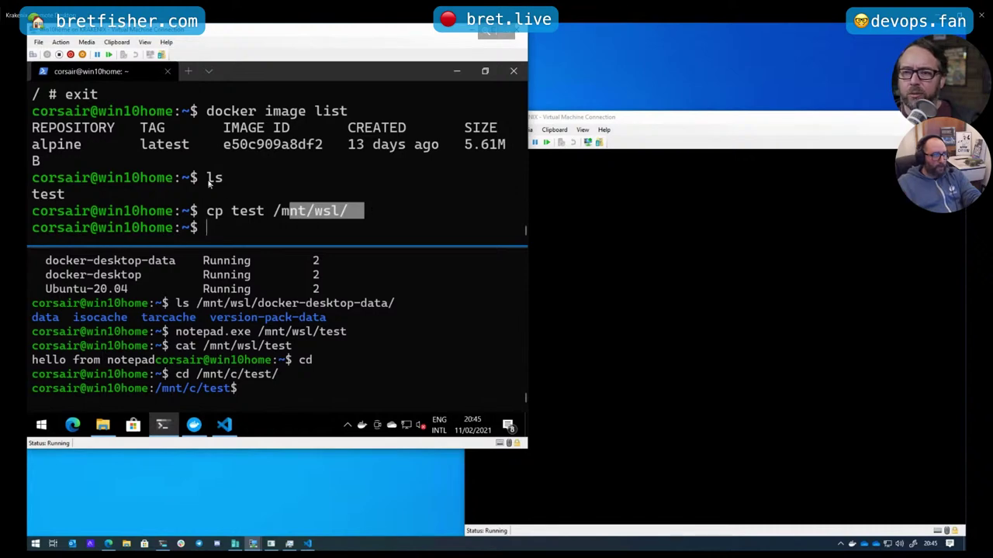
scroll(310, 178, "up", 3)
scroll(295, 202, "down", 3)
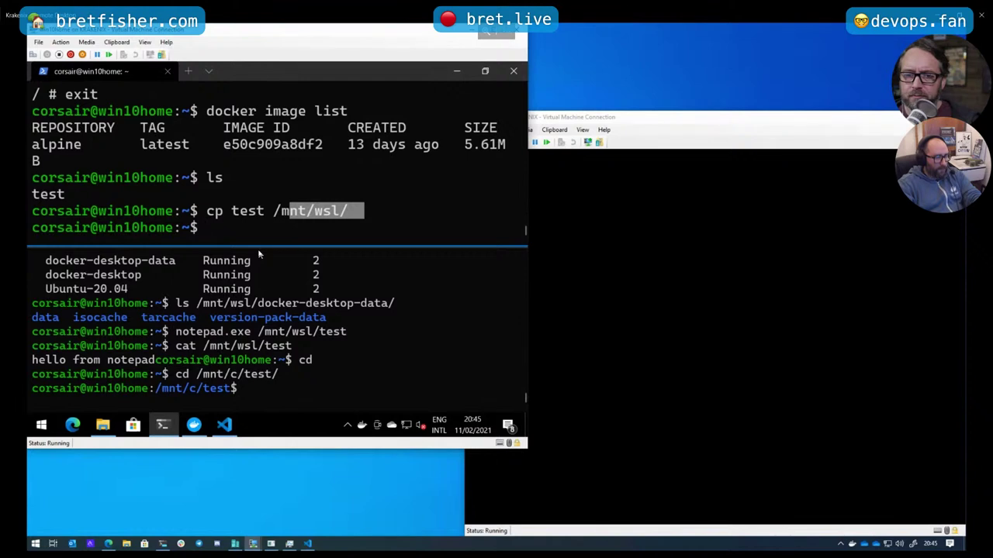
Create a testmount folder in home, then cancel a first unfinished bind-mount attempt
type("mkd")
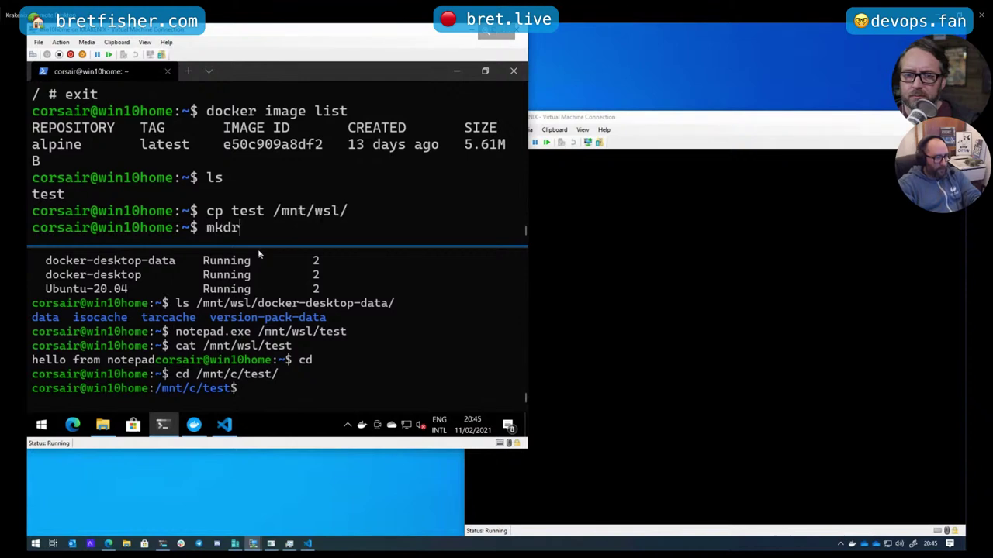
type("ir testmount")
key("Return")
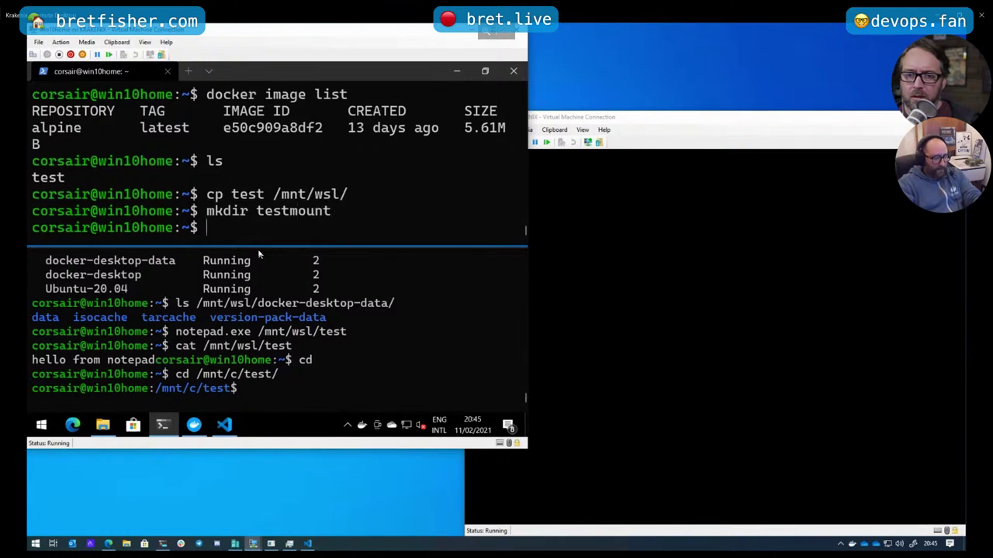
type("sudo m")
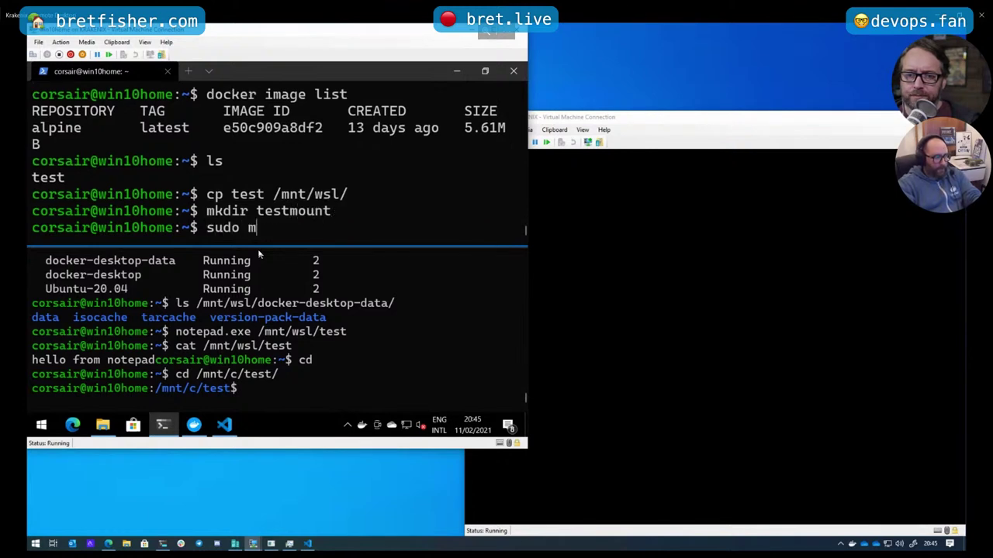
type("ount -")
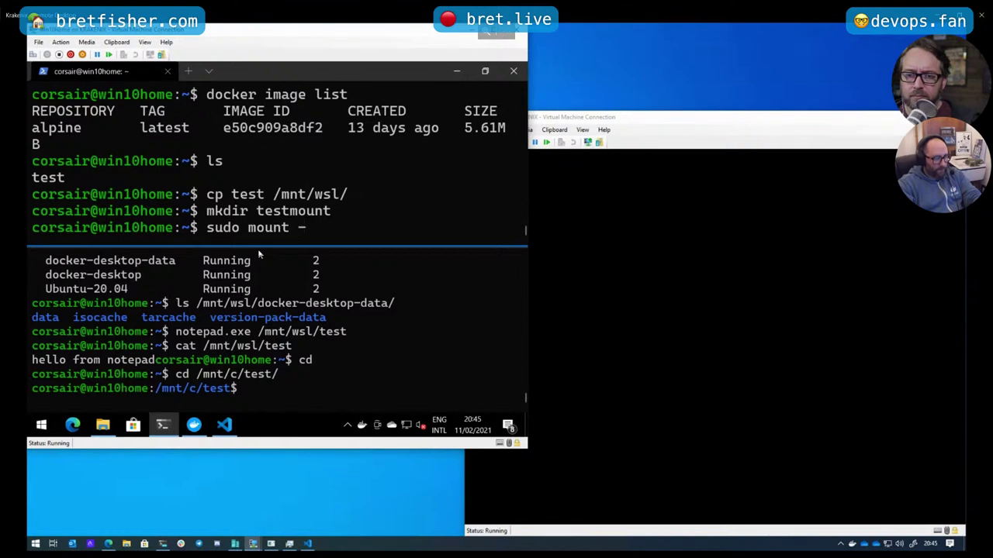
type("o bind")
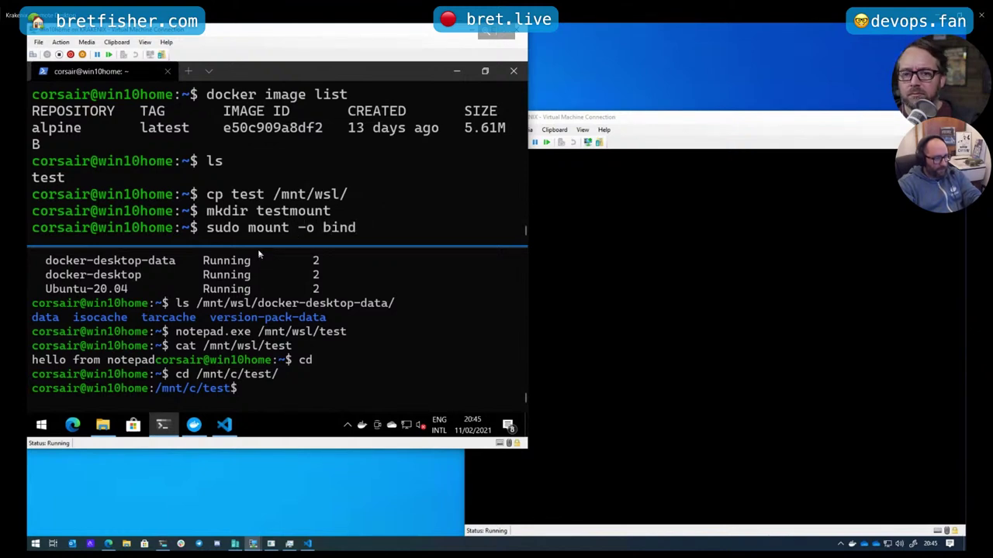
type(" testm")
key("Tab")
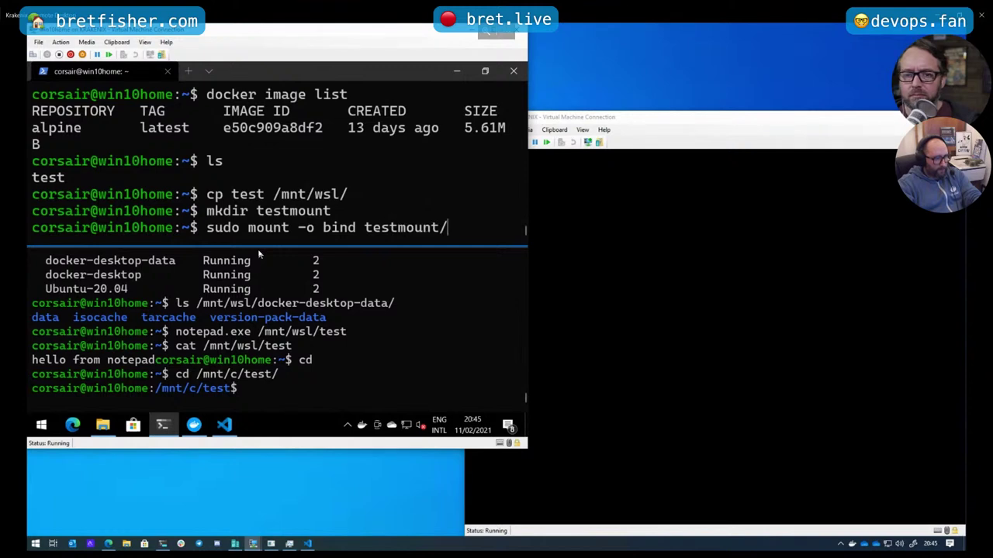
key("BackSpace")
type("/")
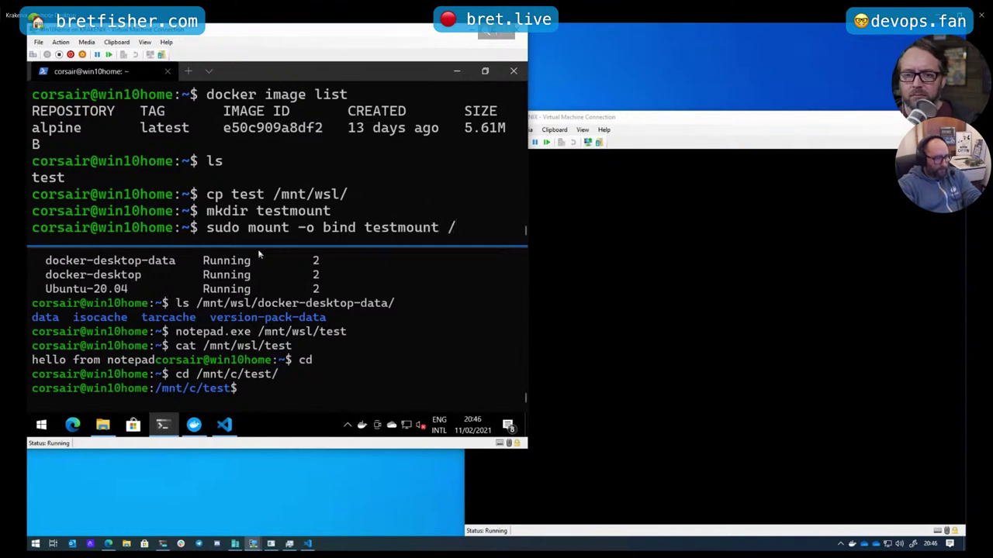
type("mnt/")
key("BackSpace")
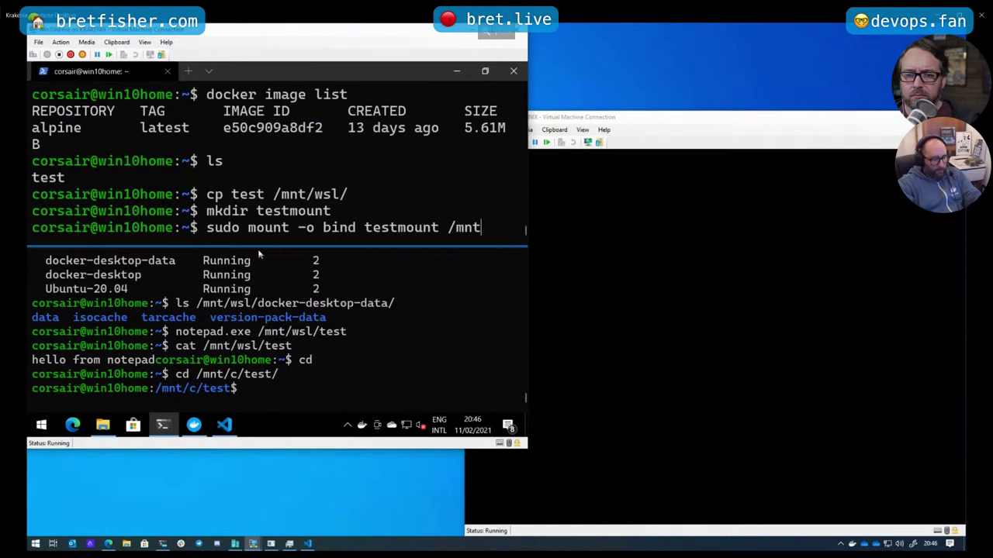
key("ctrl+c")
Create /mnt/wsl/testmount and bind-mount ~/testmount onto it with sudo, entering the password
type("mk")
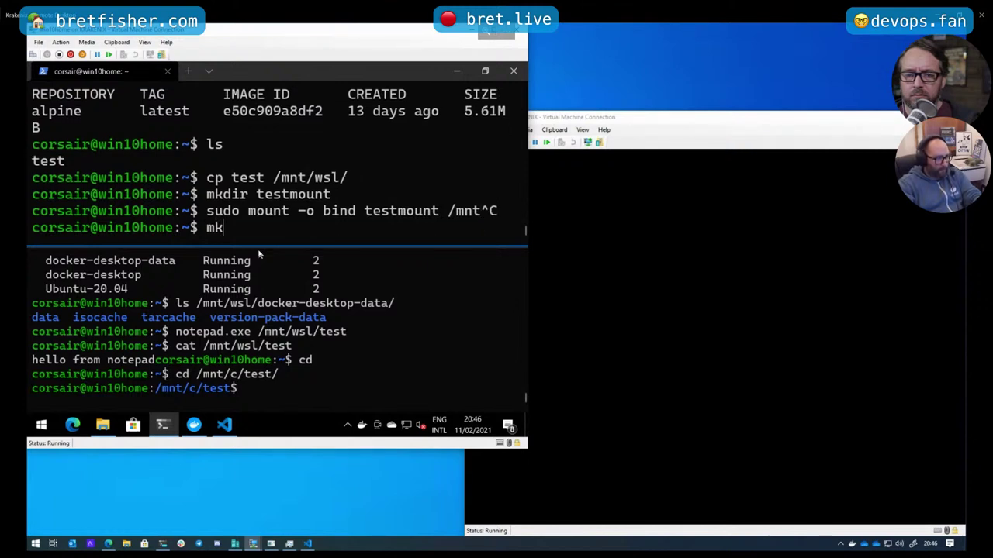
type("dir /mnt/")
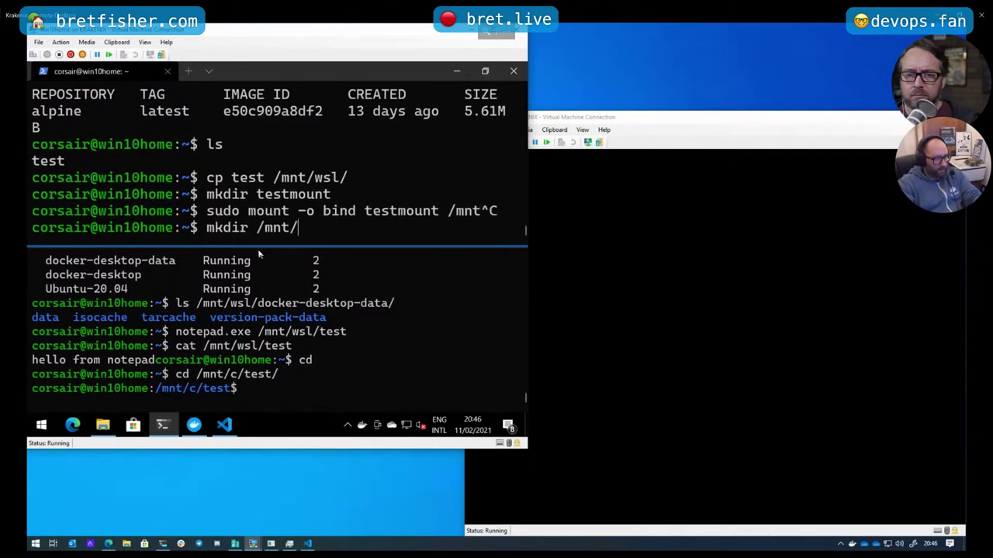
type("wsl/testmount")
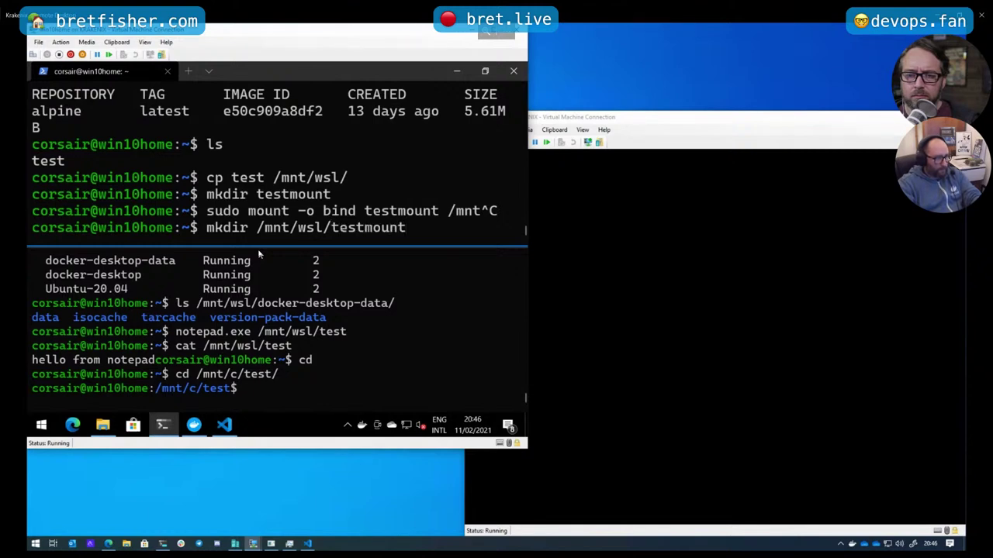
key("Return")
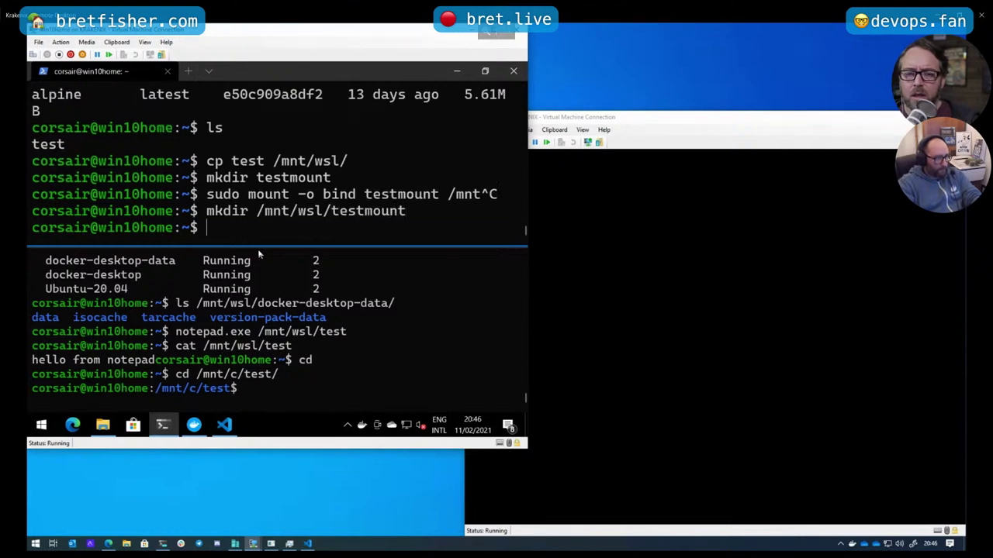
type("sudo m")
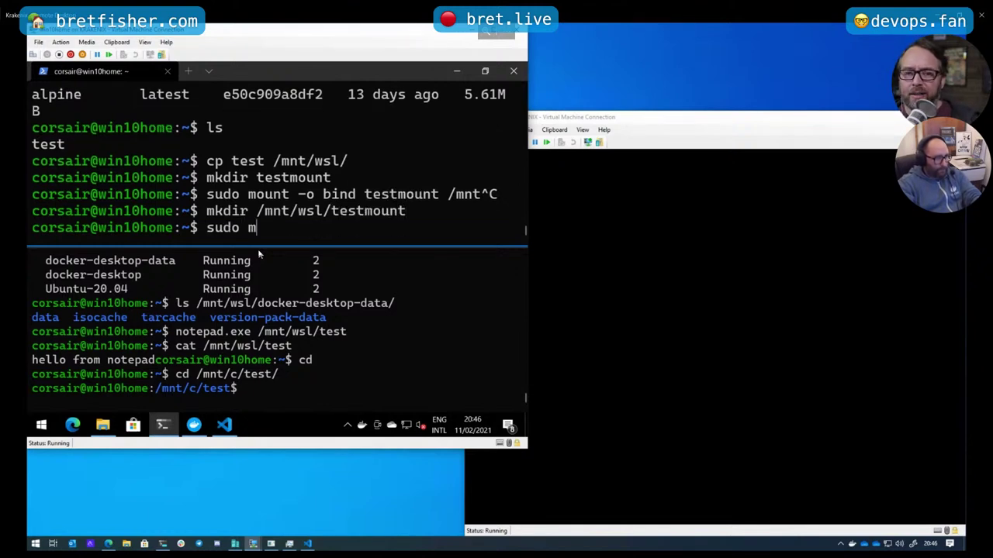
type("ount -o bind")
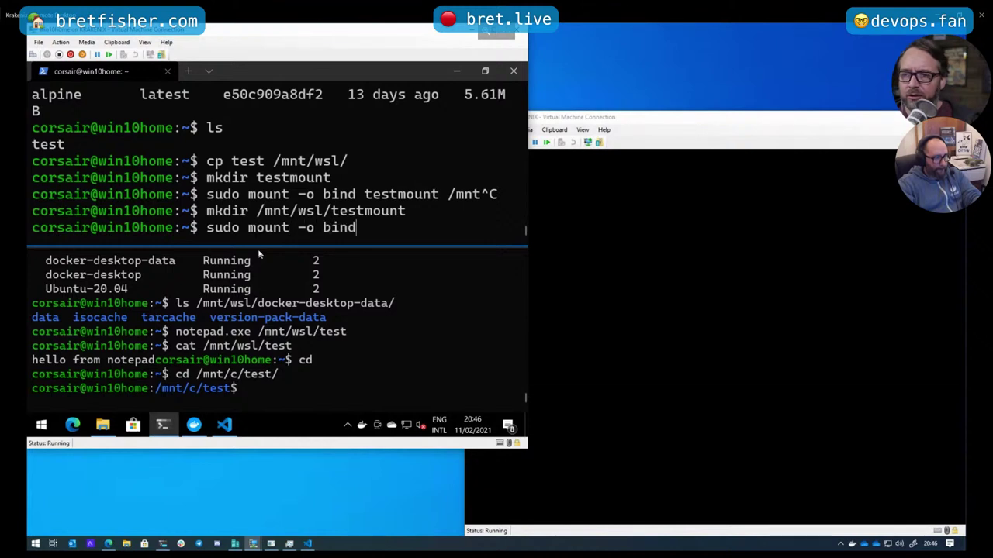
type(" test")
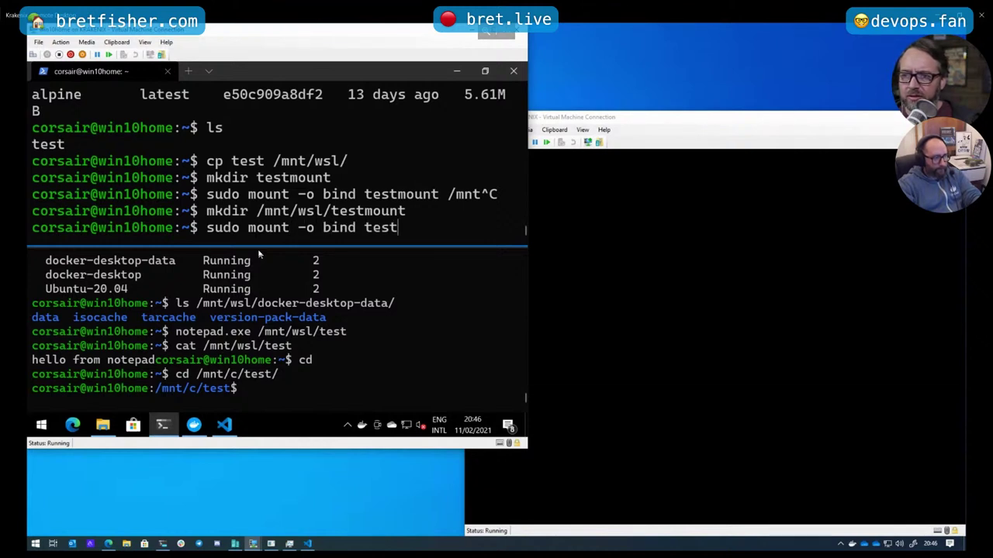
type("mo")
key("Tab")
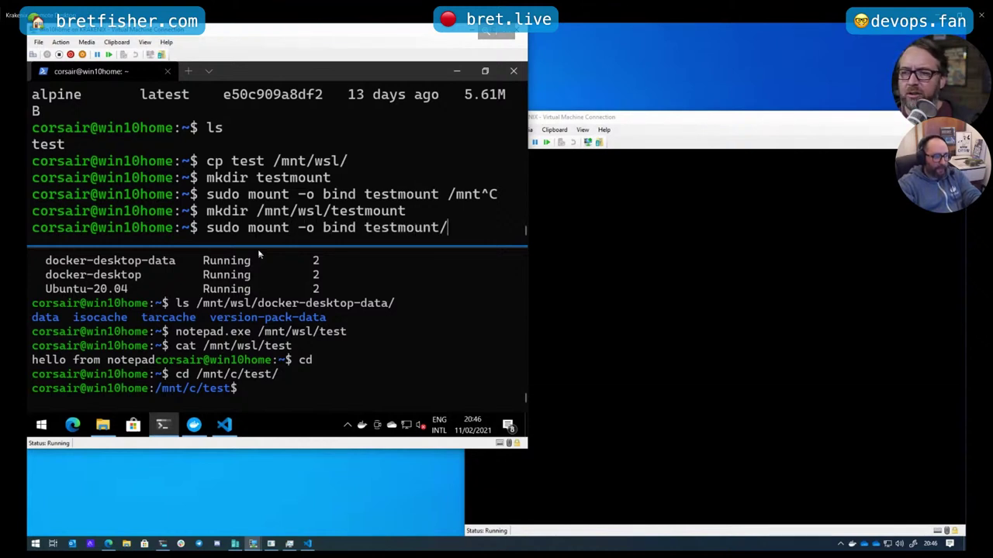
key("BackSpace")
type("/m")
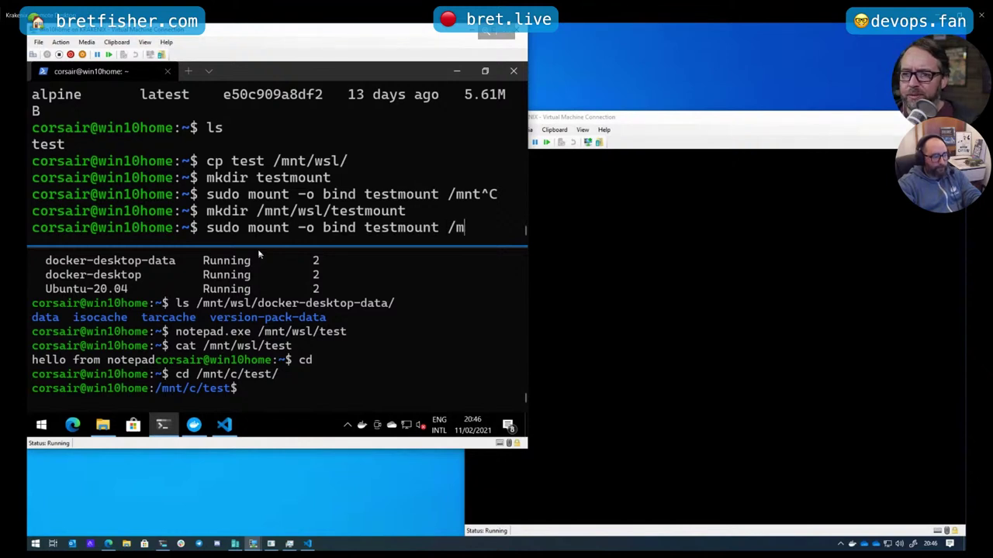
type("nt/ws")
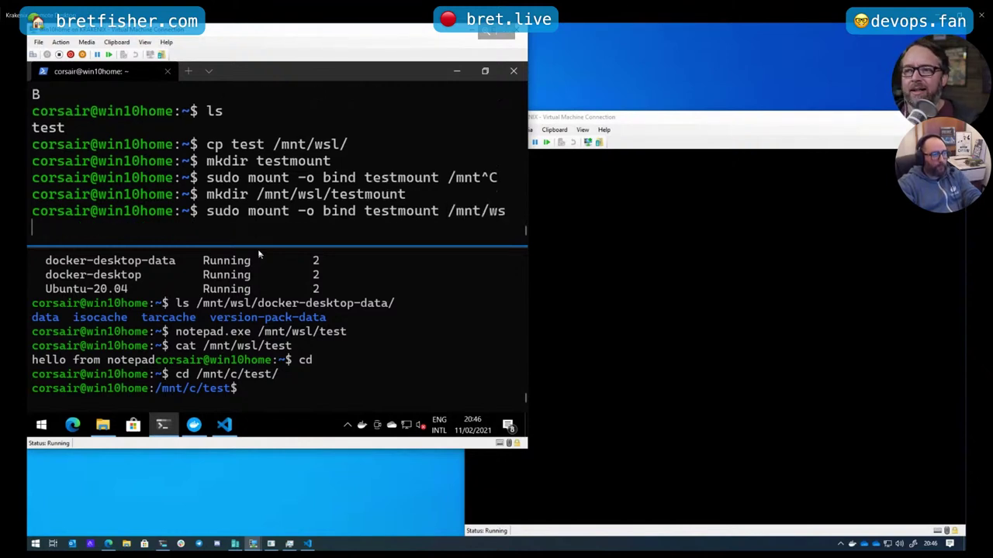
key("Tab")
type("test")
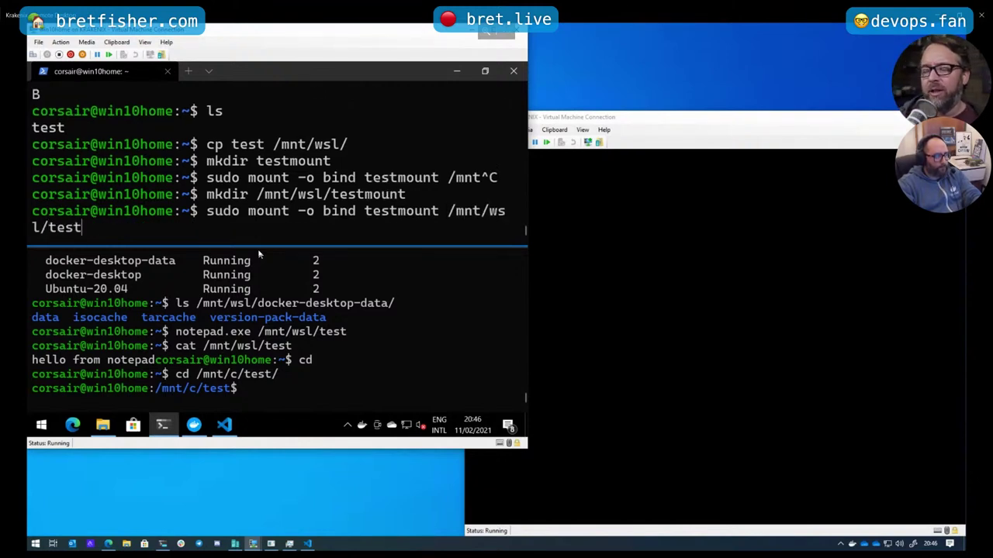
type("m")
key("Tab")
key("BackSpace")
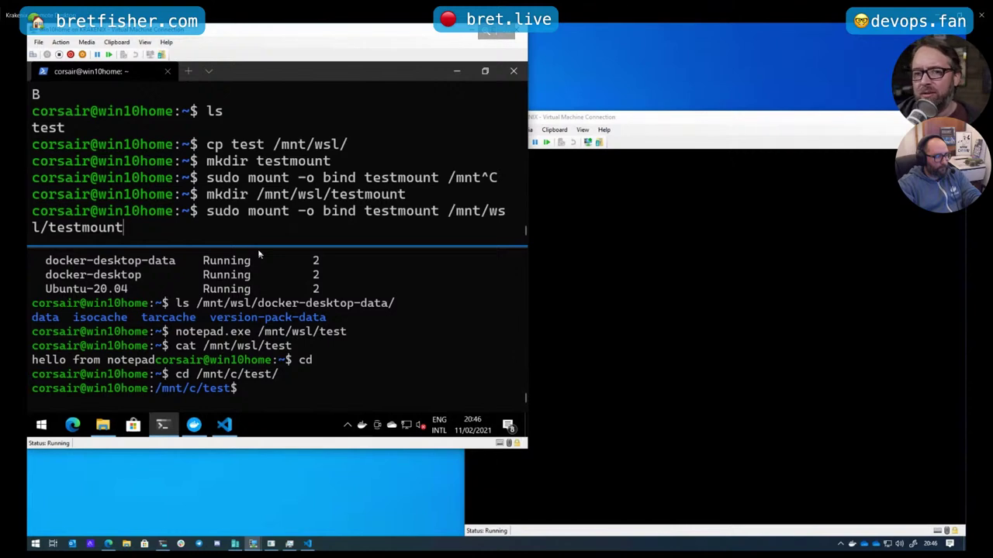
key("Return")
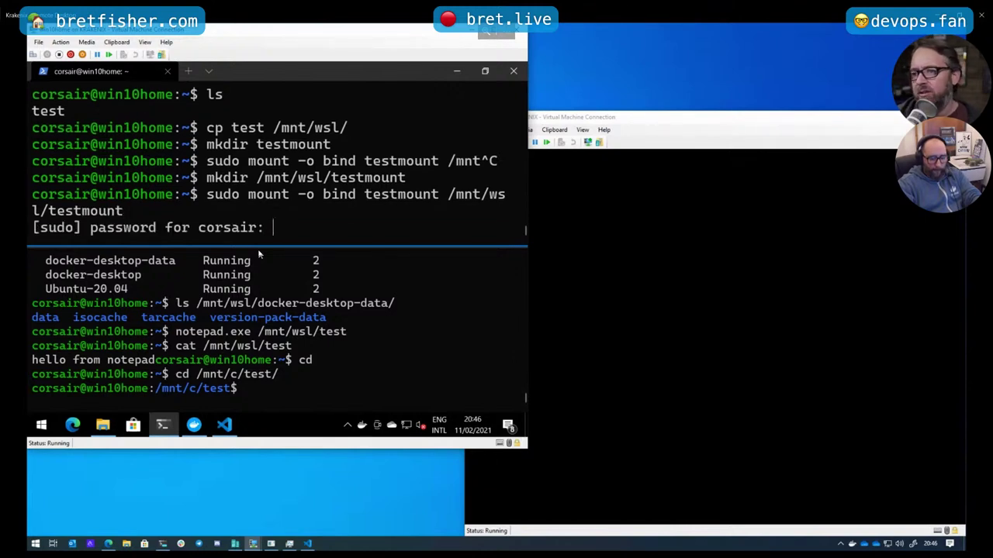
key("Return")
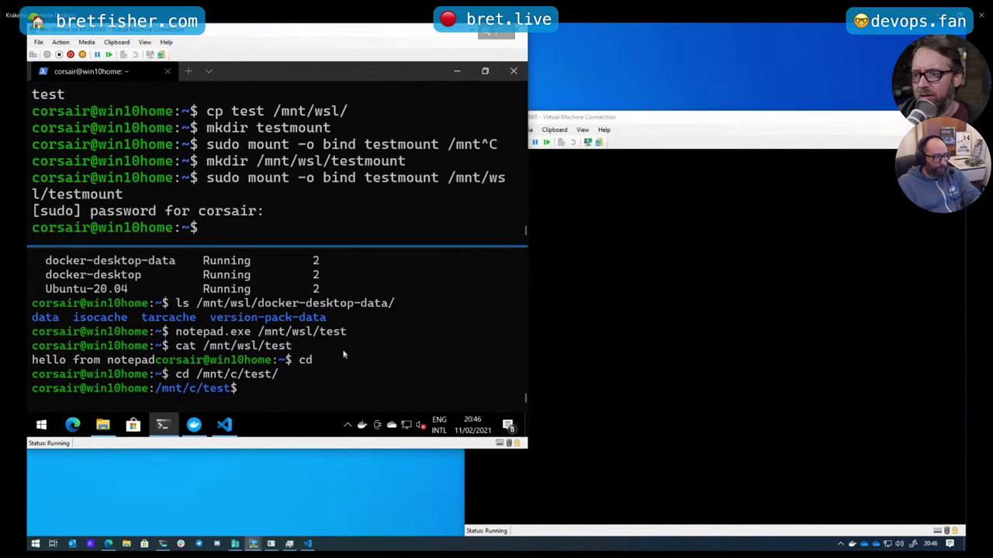
From the /mnt/c/test shell, touch /mnt/wsl/testmount/testfile, then copy the mount path
left_click(336, 386)
type("touch m")
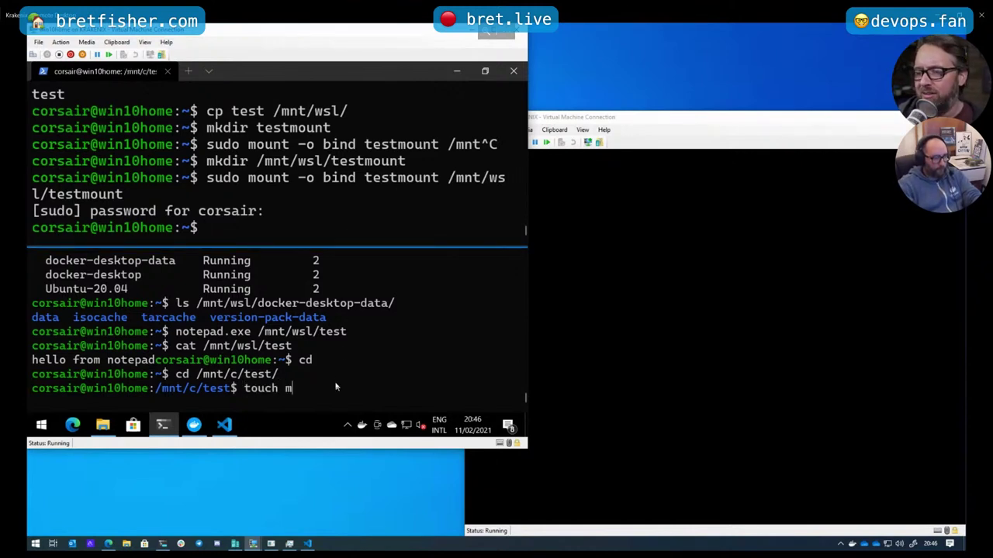
key("BackSpace")
type("/mnt/")
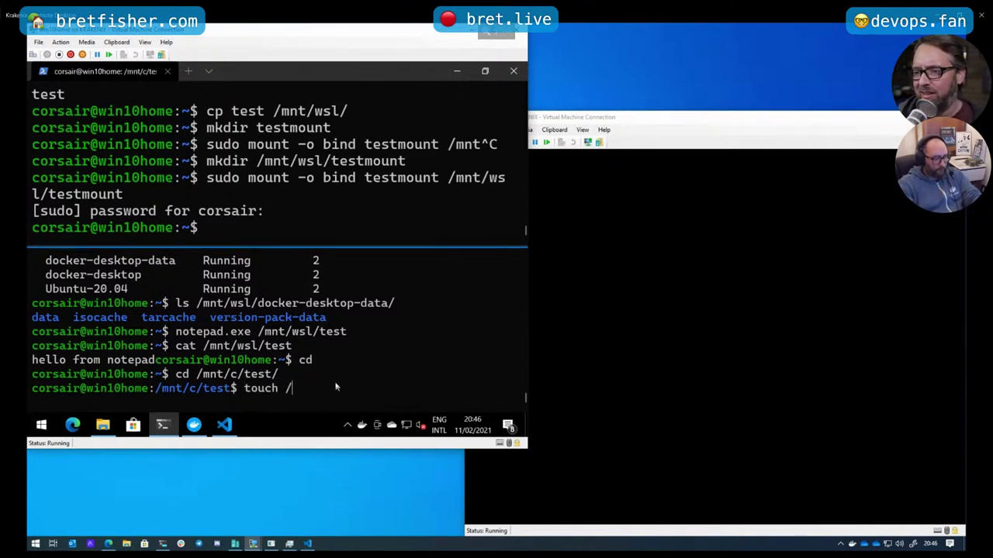
type("wsl/test")
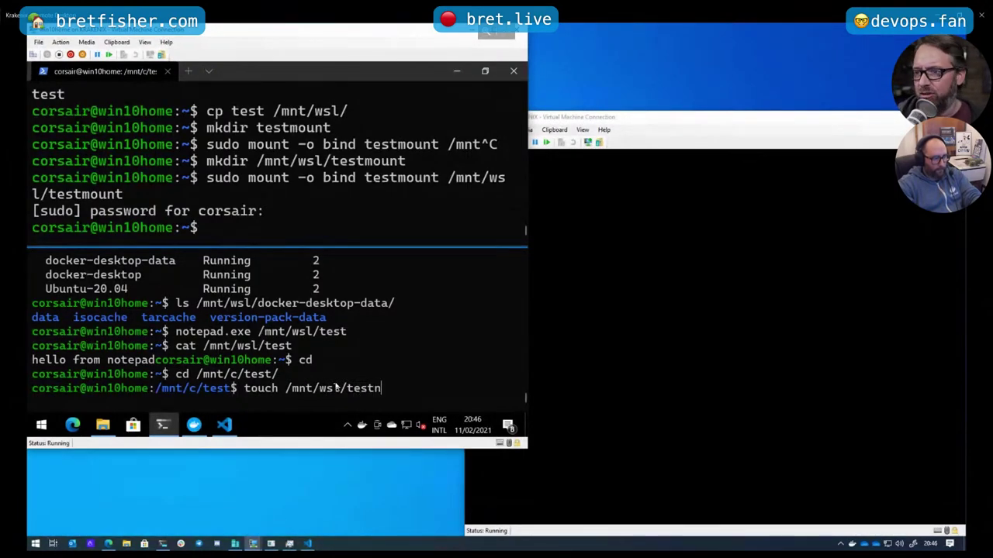
type("m")
key("Tab")
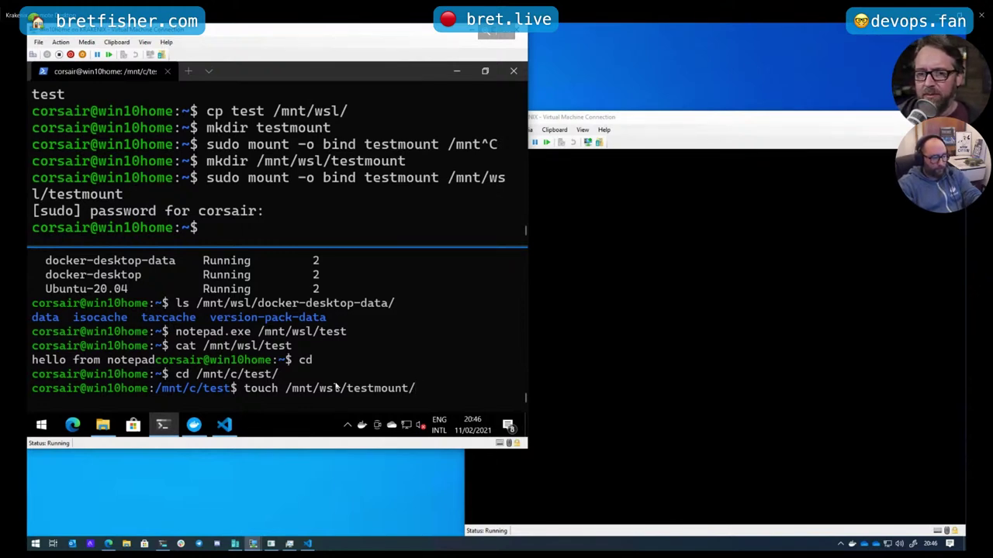
type("testfile-")
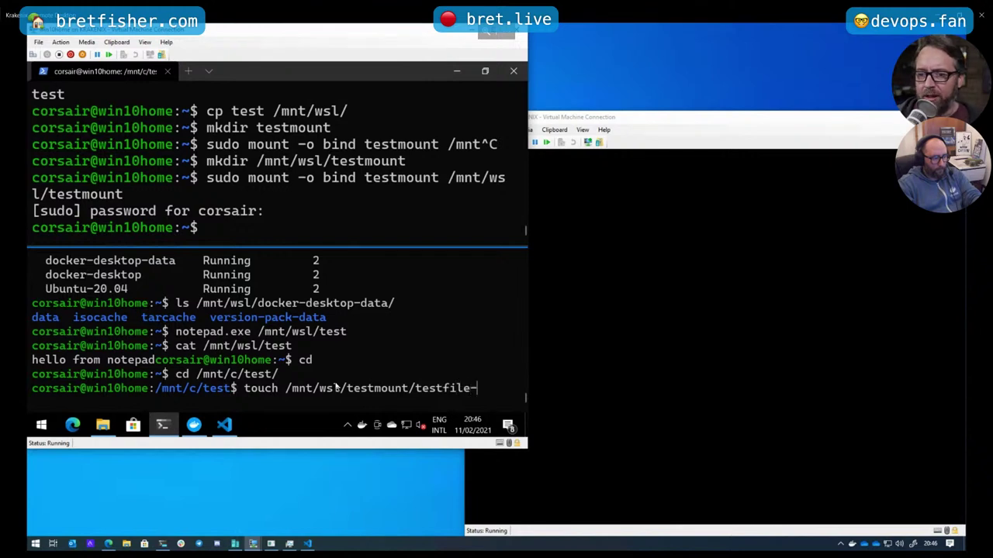
key("BackSpace")
key("Return")
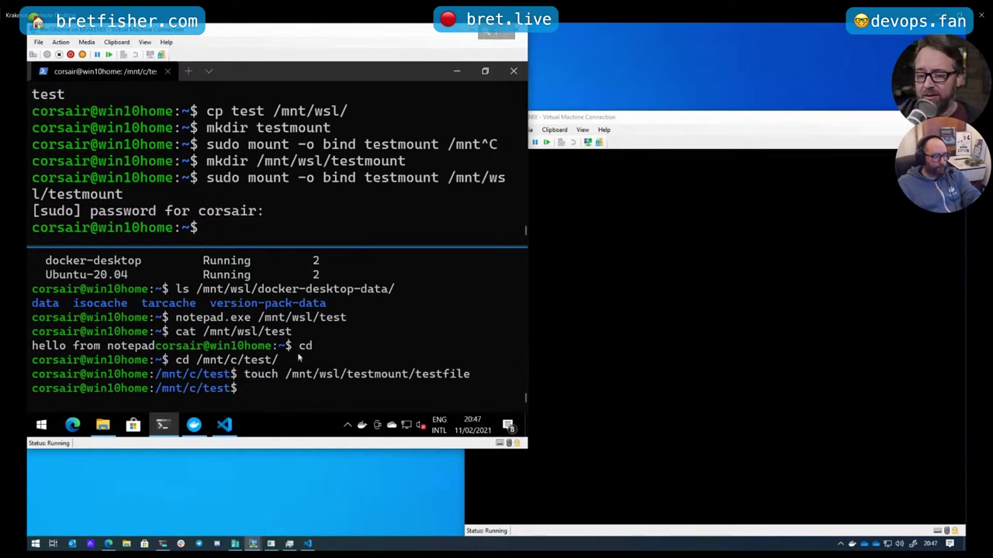
left_click_drag(289, 375, 405, 375)
right_click(404, 375)
left_click(343, 207)
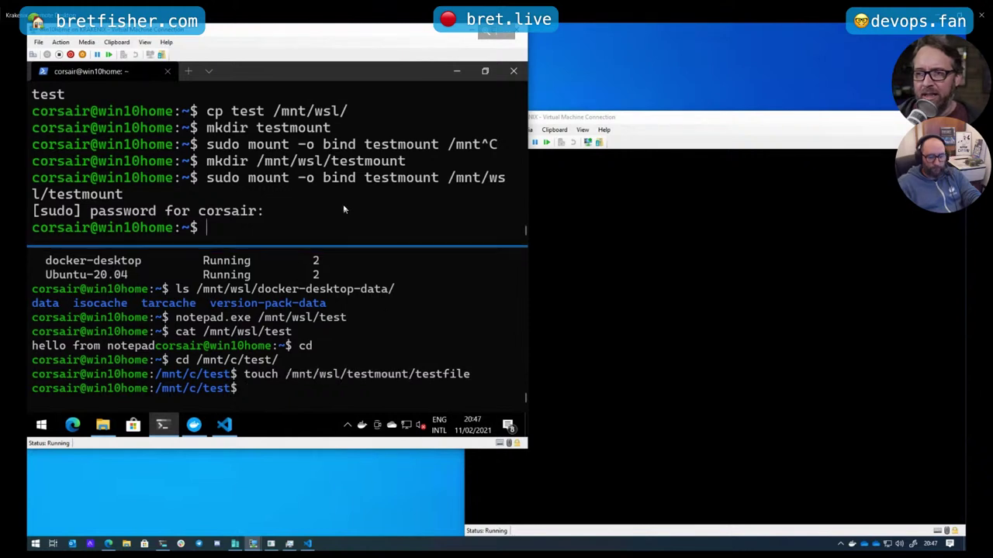
type("ls")
right_click(343, 205)
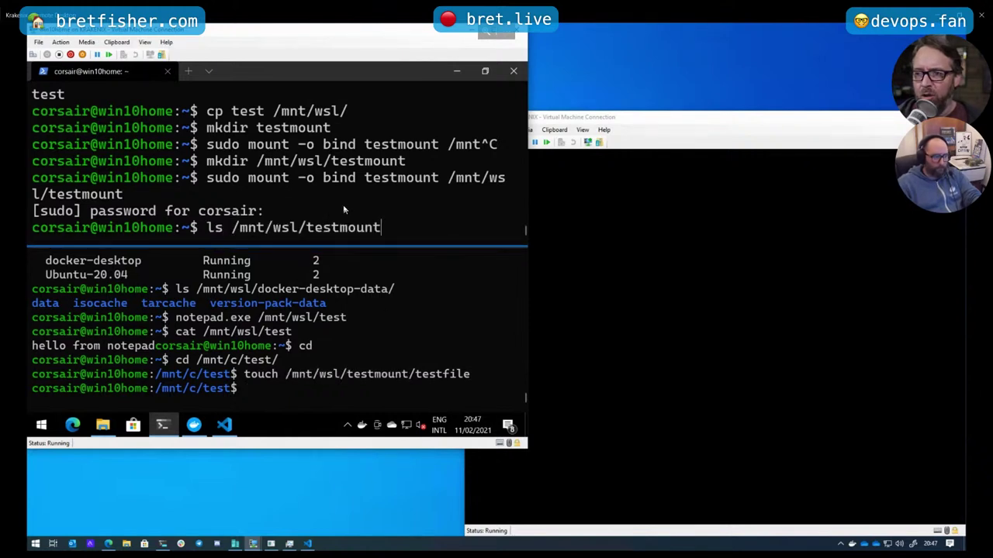
key("Return")
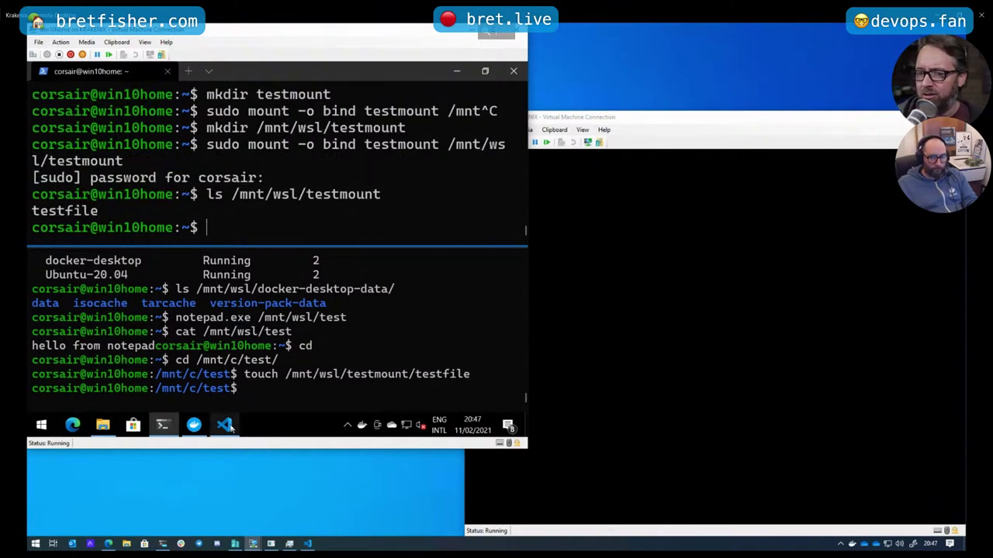
mouse_move(229, 428)
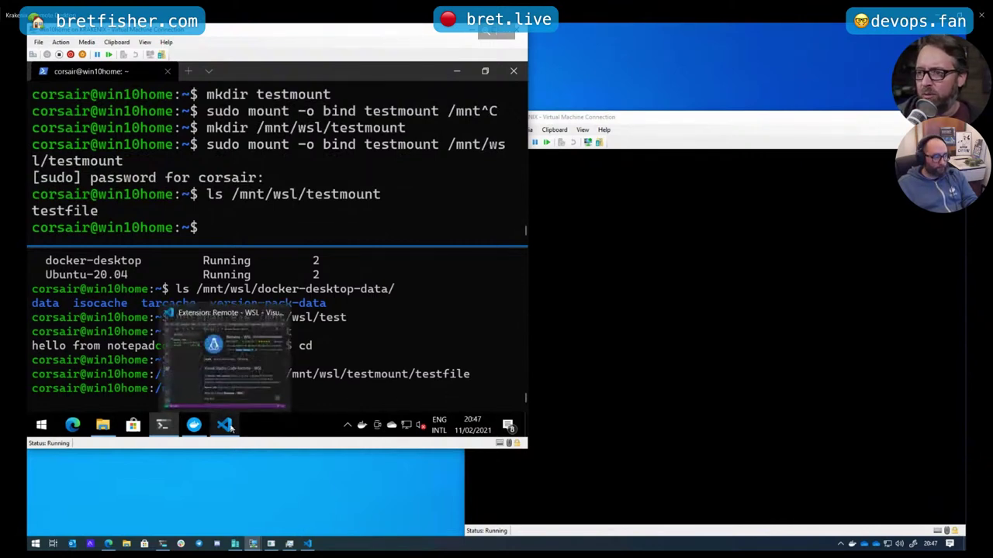
left_click(351, 403)
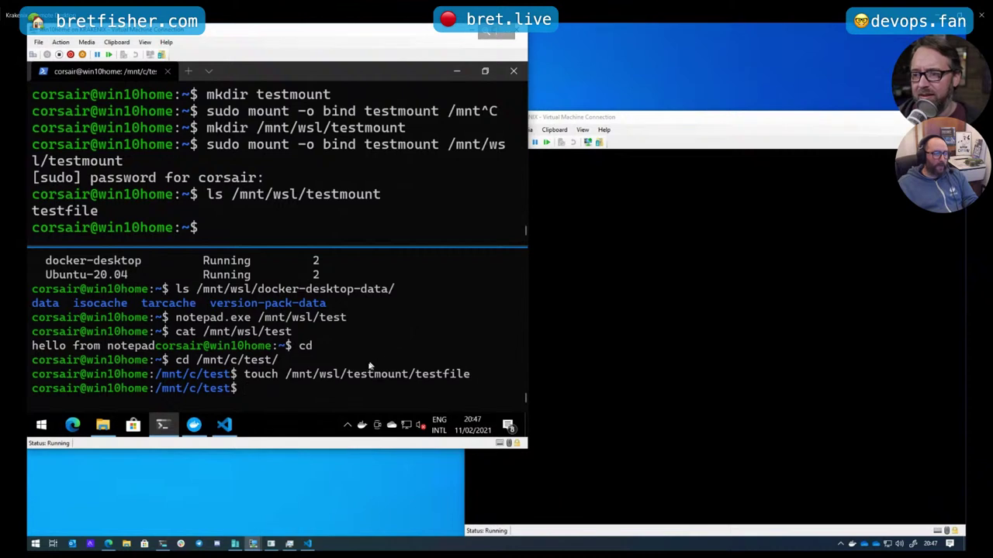
Show VS Code's empty Explorer view, then open File Explorer on Downloads
left_click(225, 426)
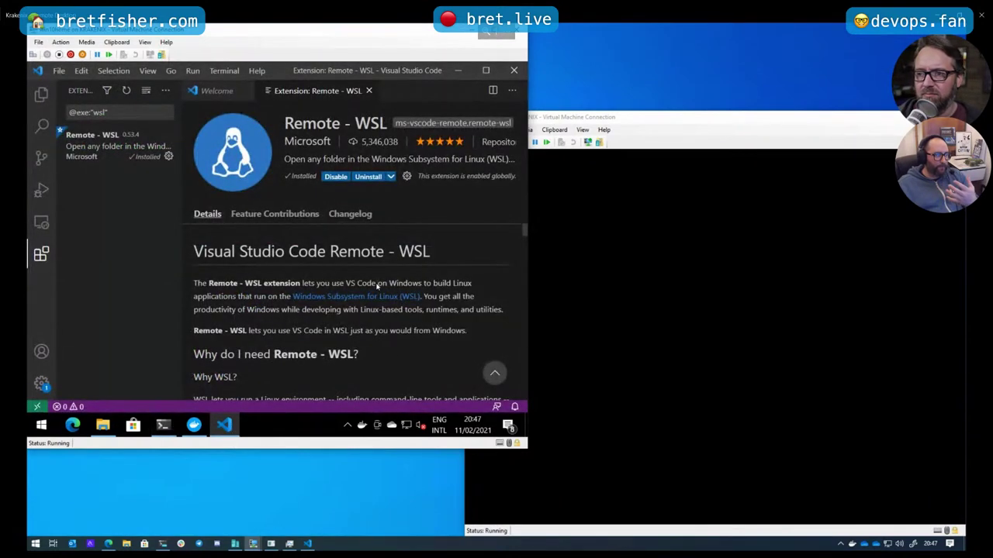
left_click(41, 93)
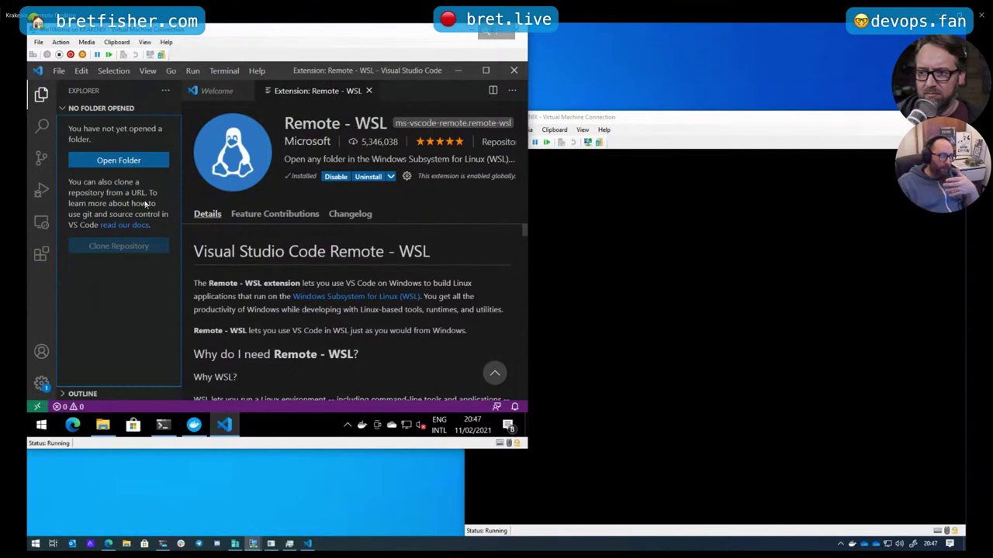
left_click(102, 425)
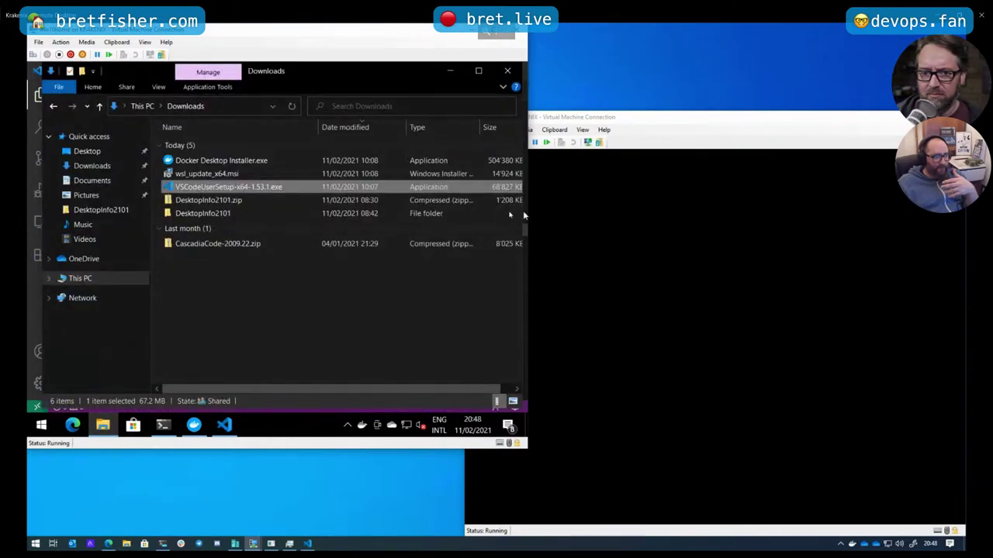
Open a second host File Explorer window and expand Linux down to the arch distro's root folders
left_click(614, 233)
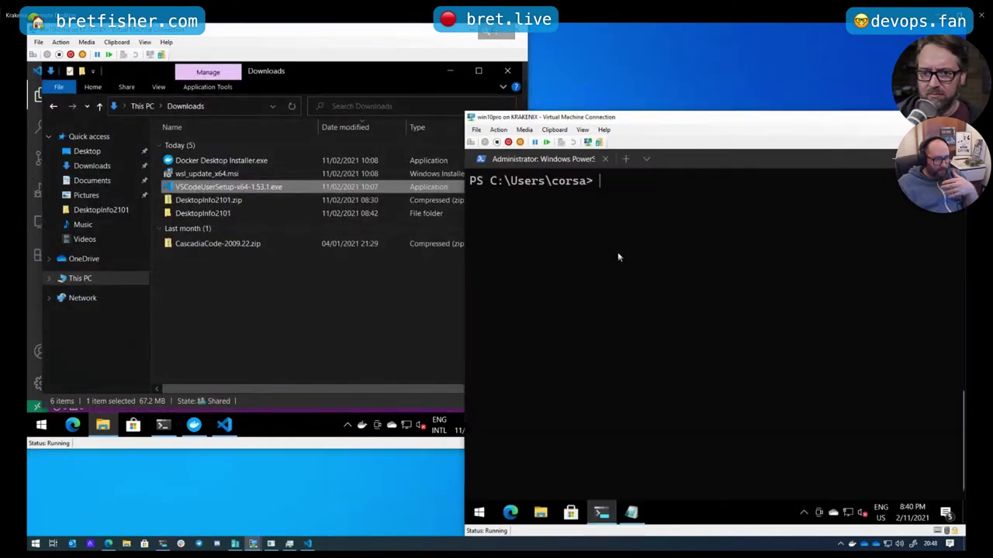
left_click(540, 516)
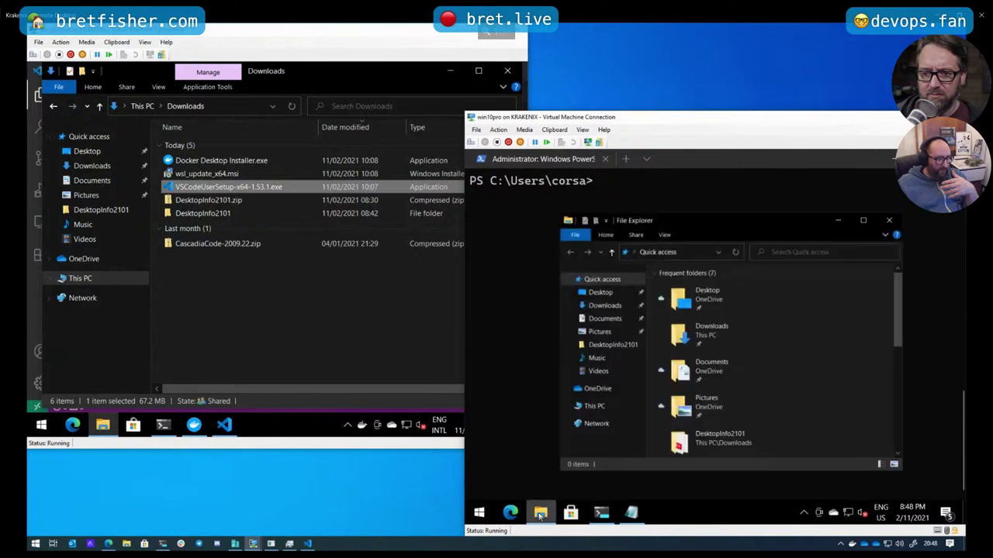
left_click(127, 545)
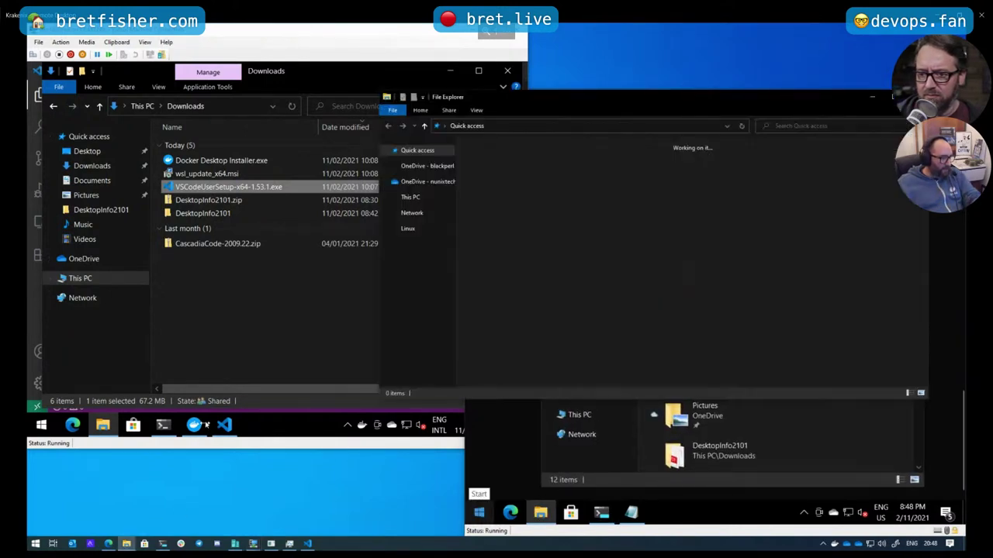
left_click(387, 325)
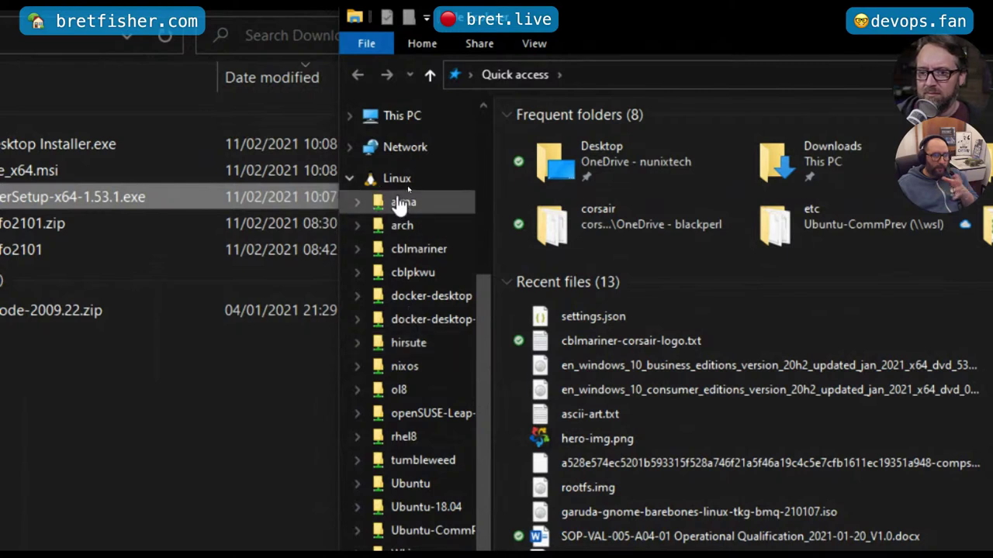
left_click(356, 226)
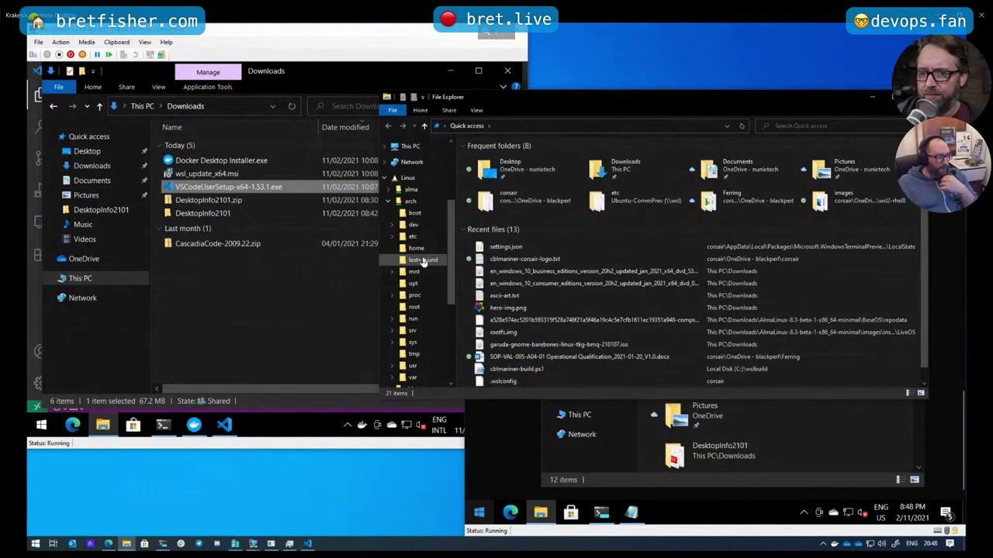
left_click(99, 326)
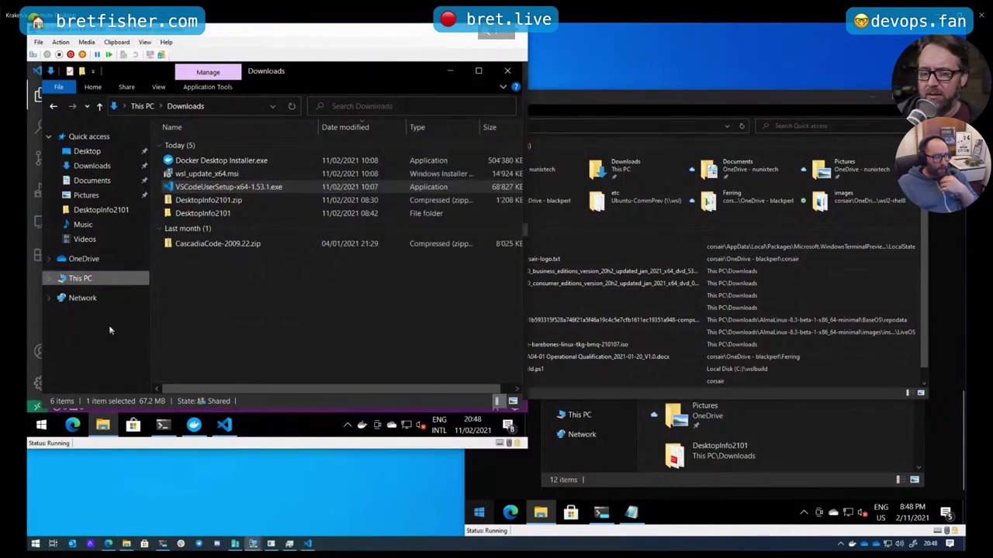
left_click(691, 104)
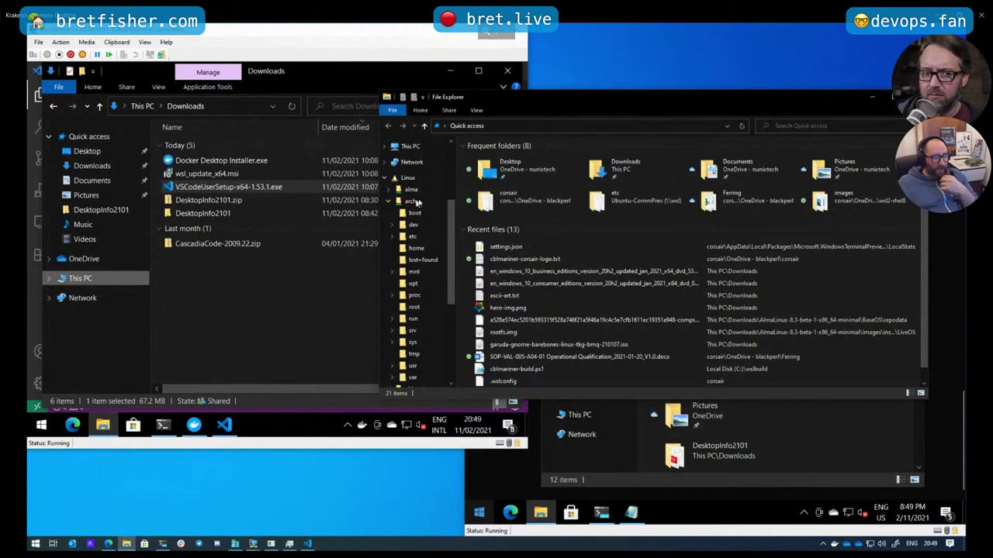
Enter \\wsl in the Downloads window's address bar and dismiss the cannot-access network error
left_click(247, 109)
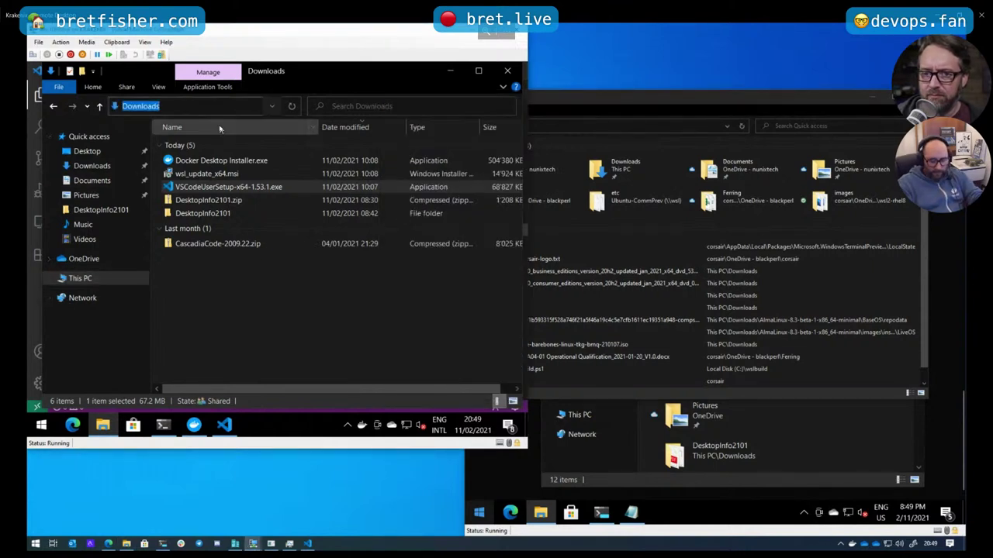
type("\\\\")
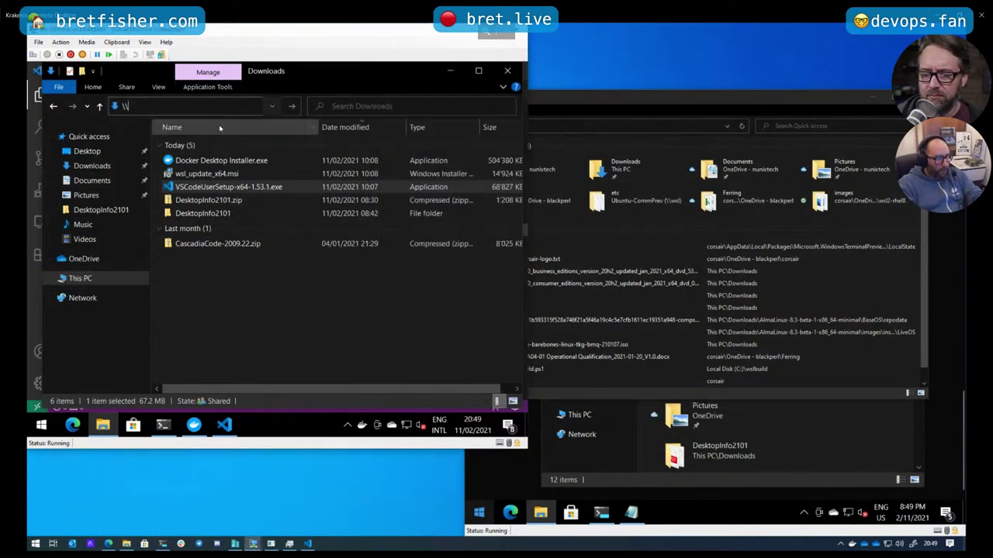
type("wsl")
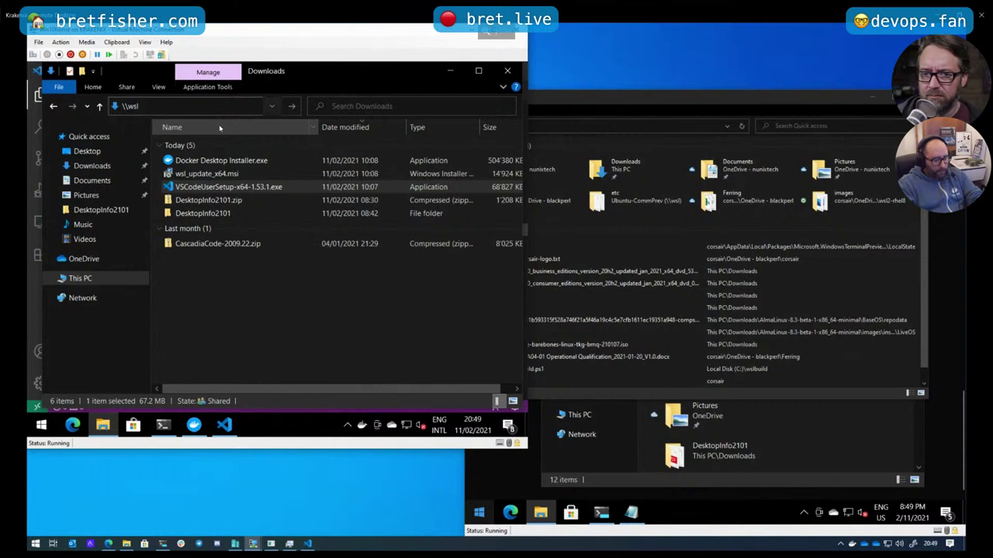
key("Return")
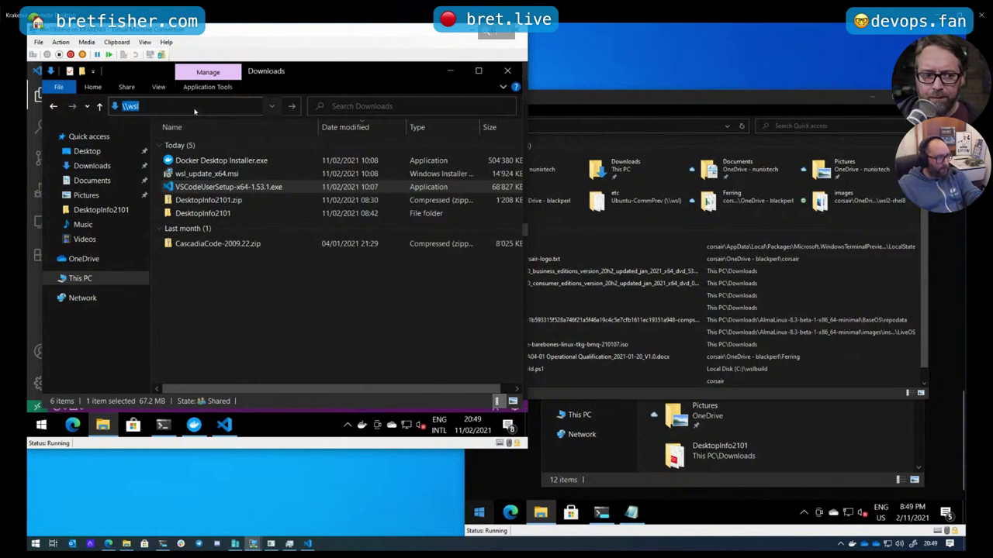
left_click(194, 111)
key("Return")
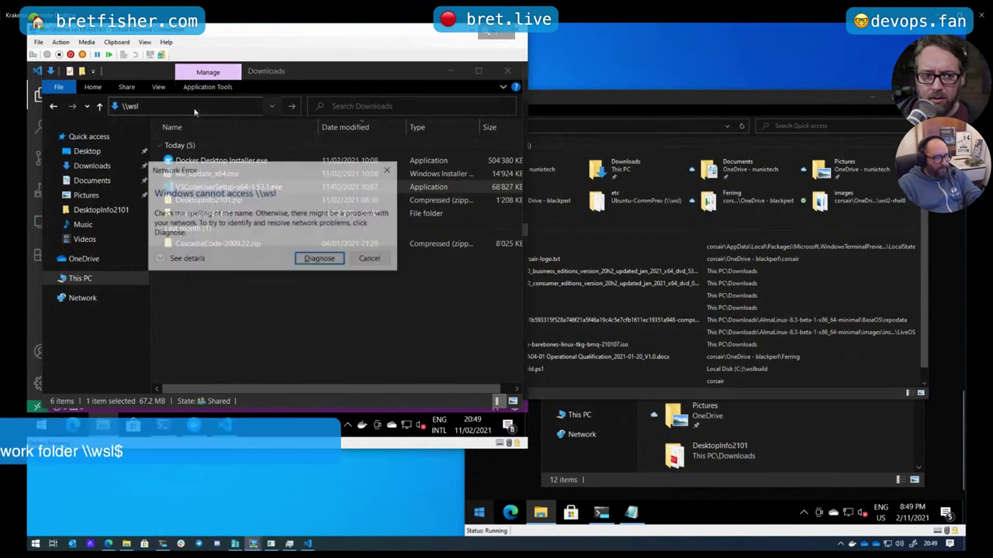
left_click(370, 260)
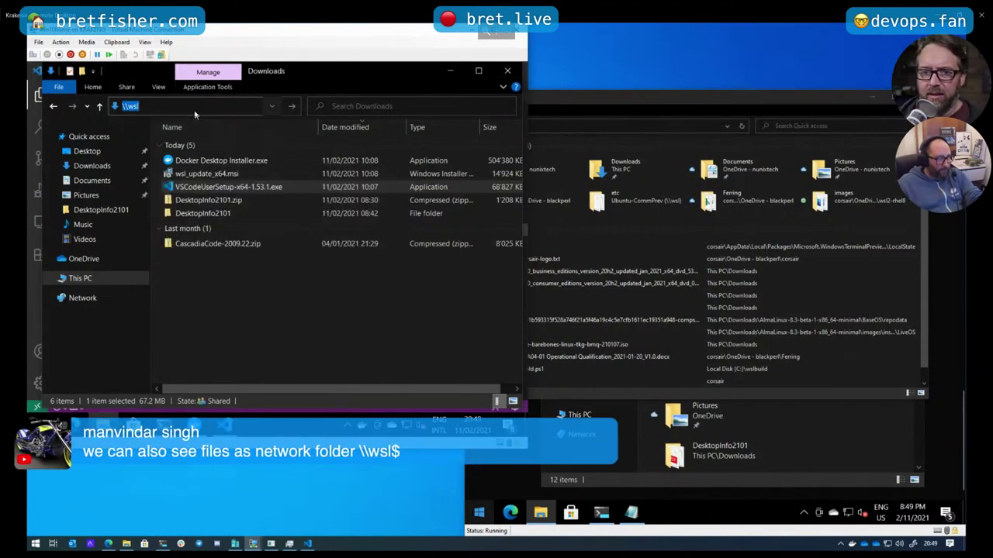
Correct the path to \\wsl$ to list the WSL distributions, then minimise that window
left_click(203, 106)
type("$")
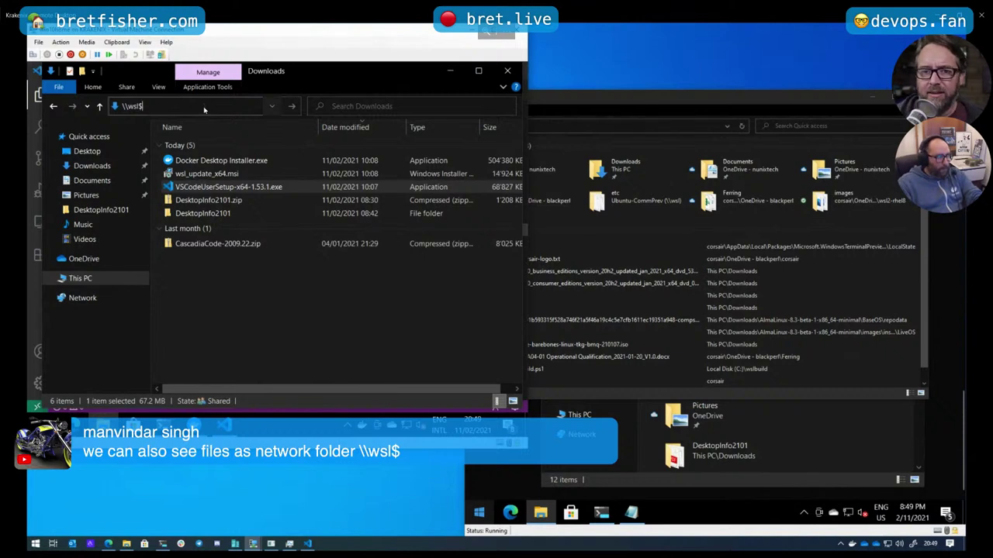
key("Return")
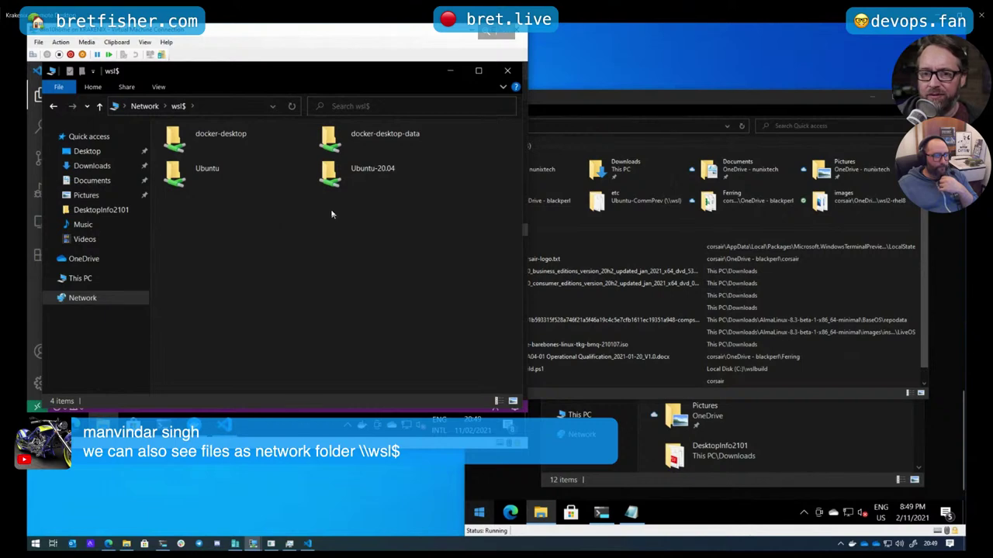
left_click(453, 72)
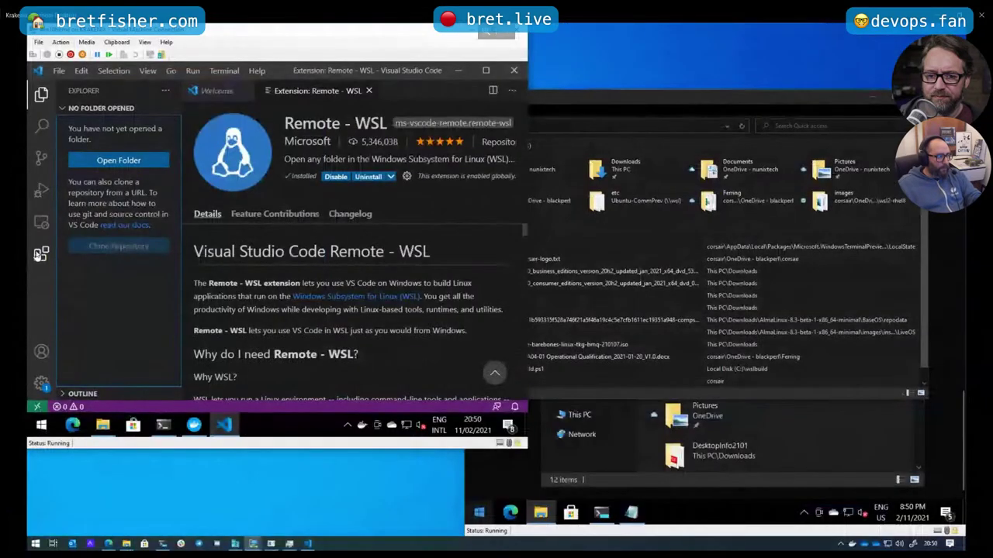
Search extensions for 'docker', install Microsoft's Docker extension, and show its containers and images view
left_click(41, 254)
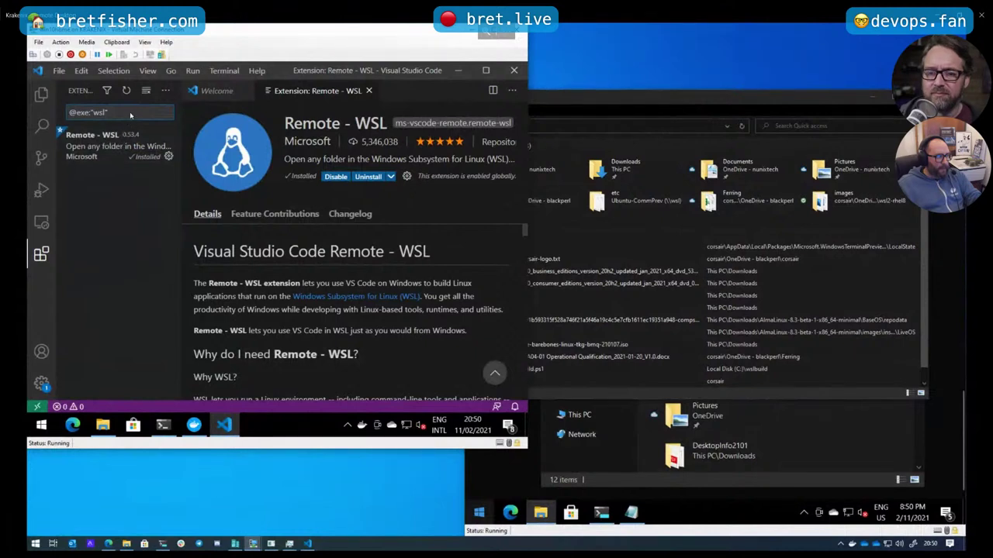
left_click_drag(122, 115, 60, 118)
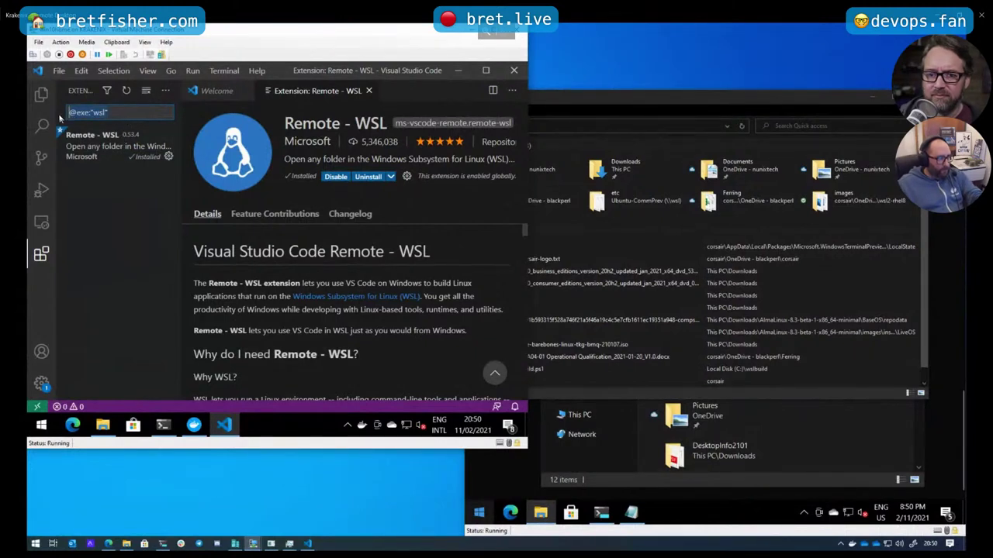
type("docker")
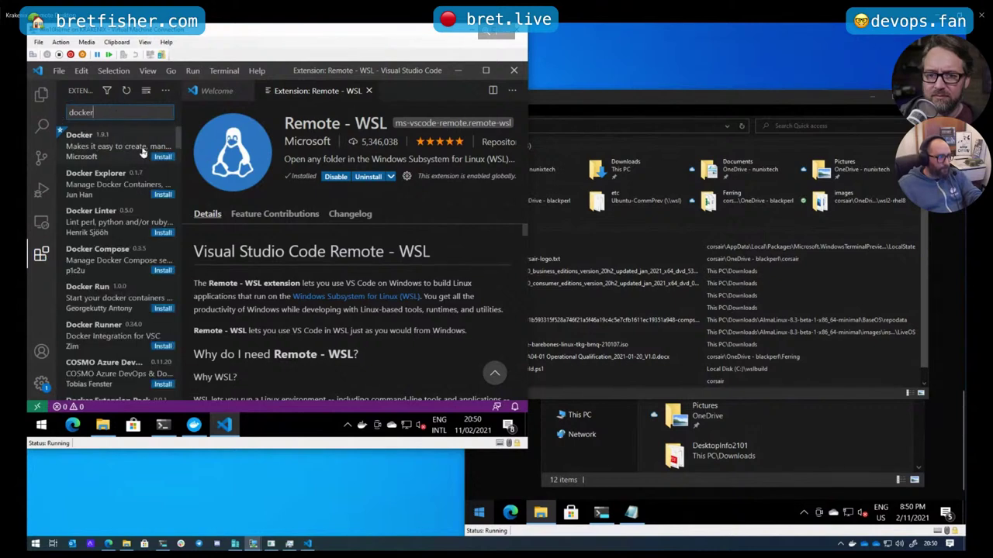
left_click(153, 156)
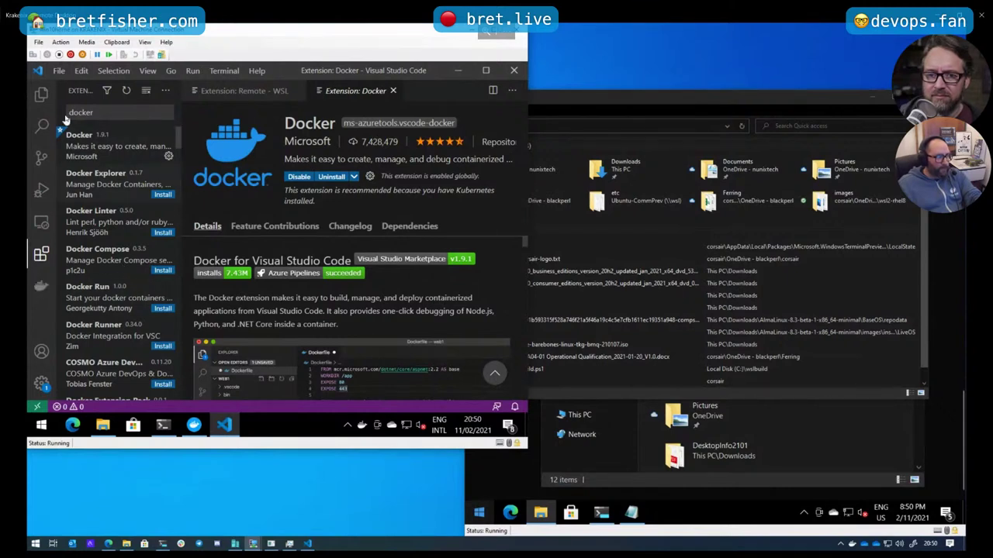
left_click(41, 285)
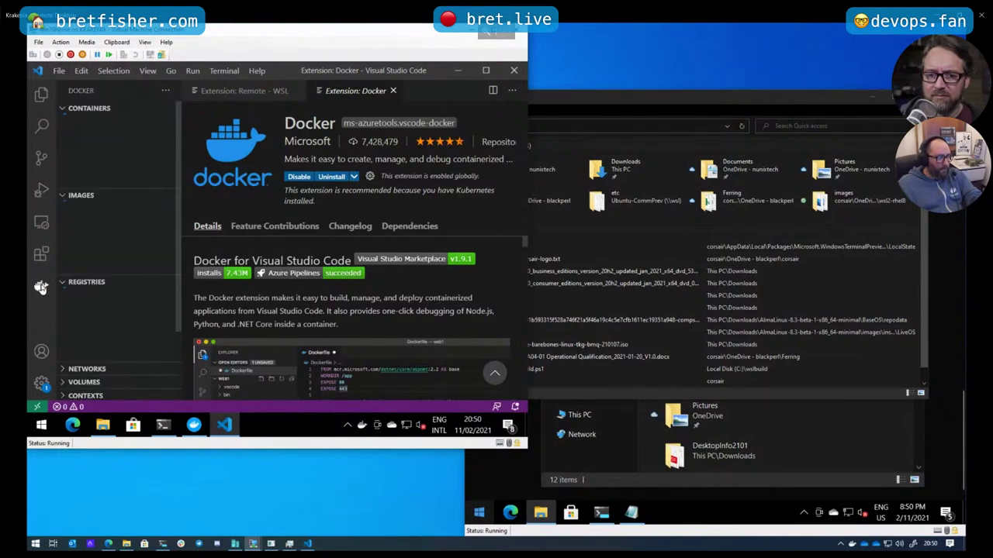